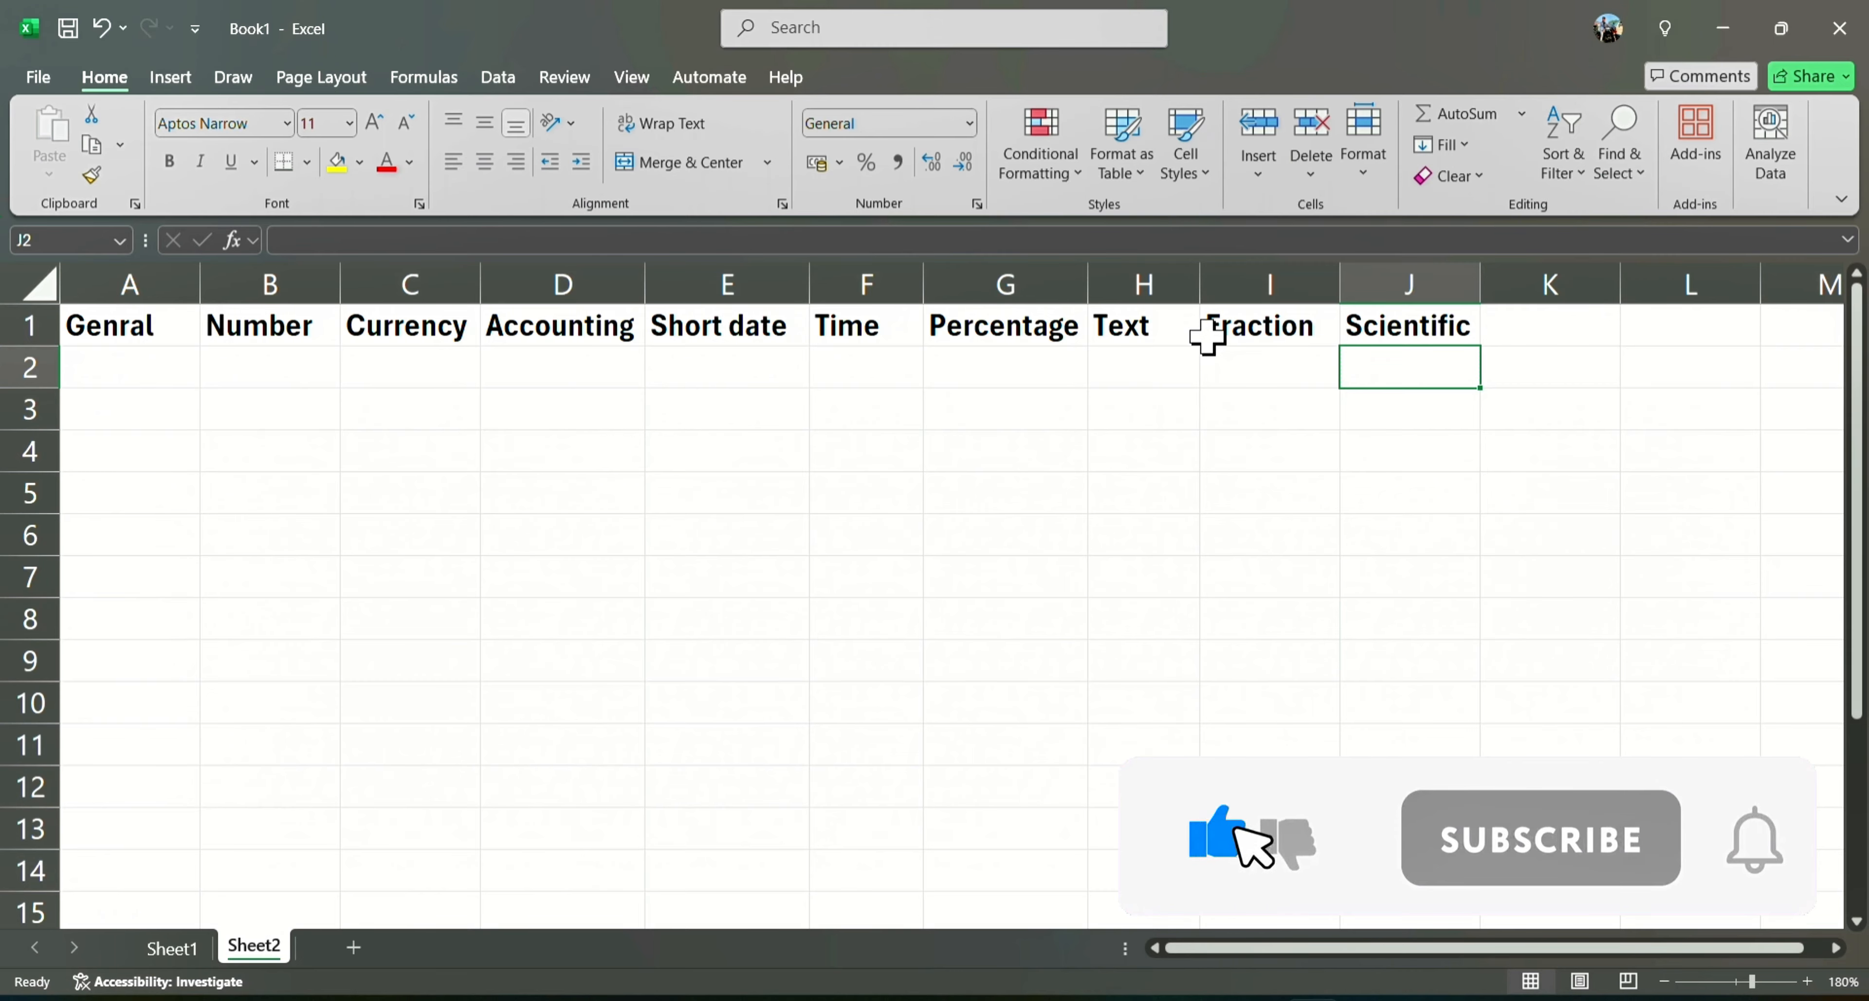
click(969, 125)
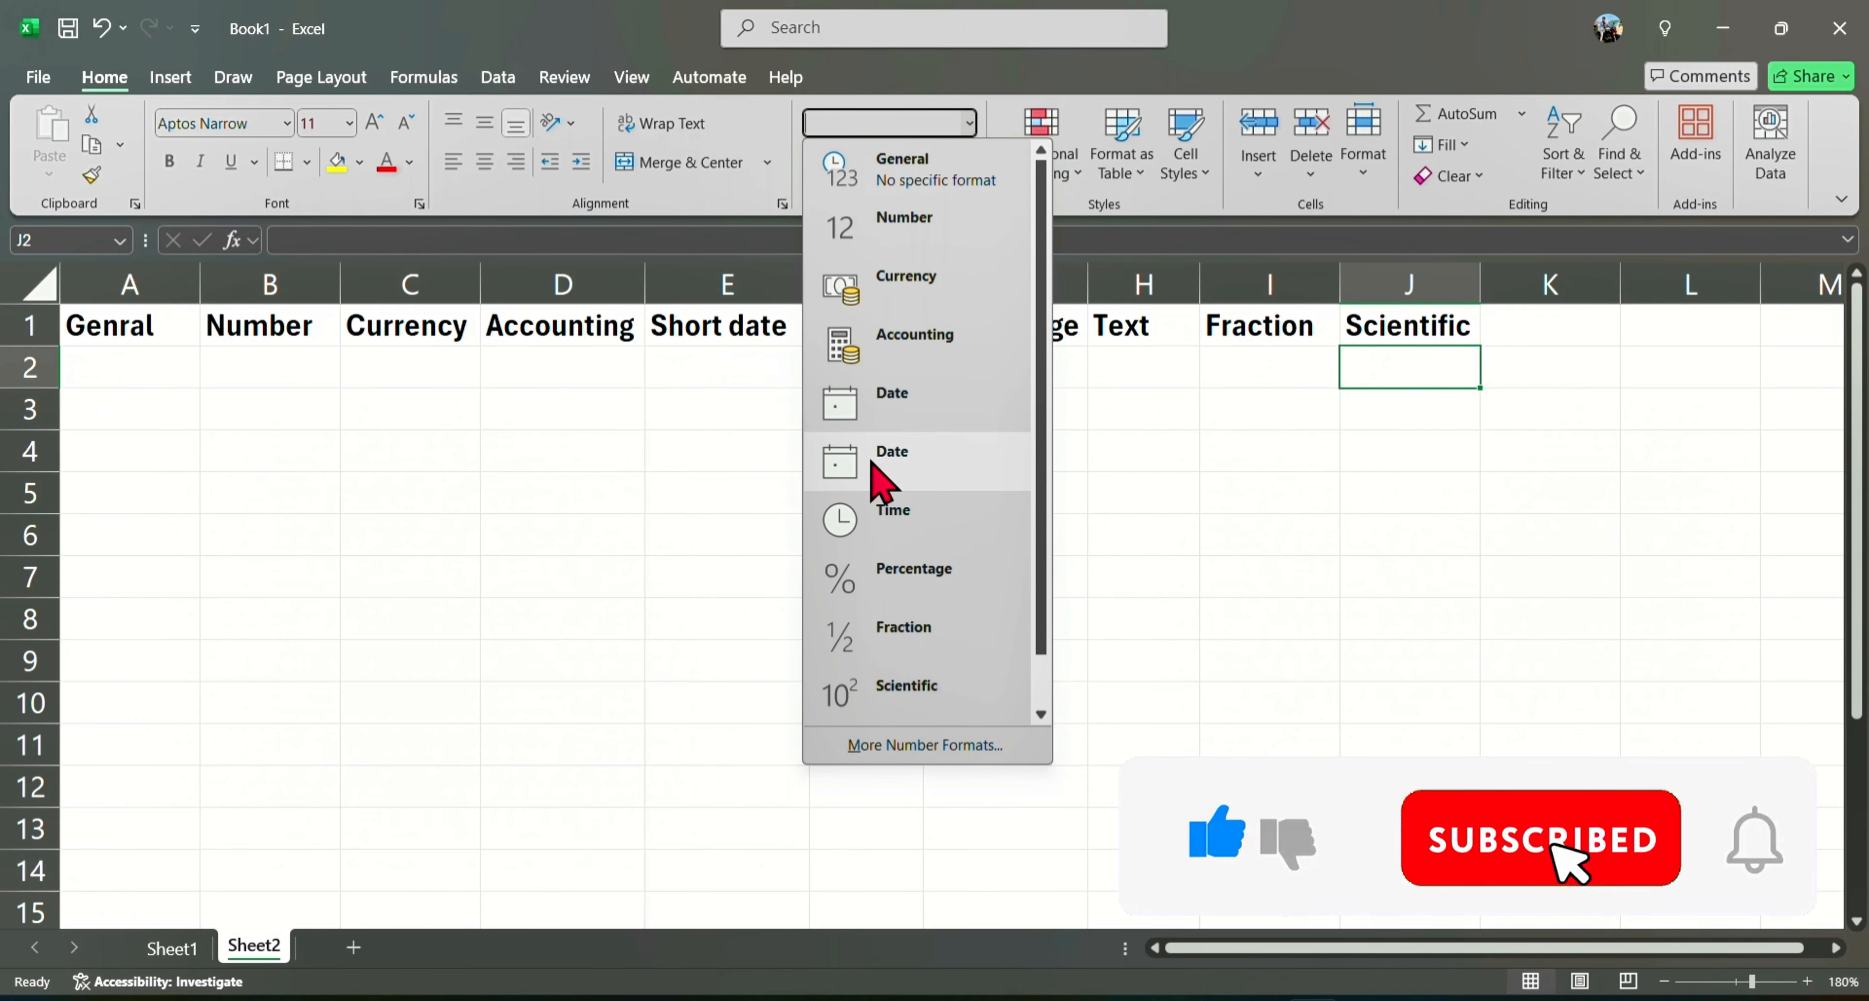
scroll(871, 461, down, 1)
scroll(870, 460, up, 1)
scroll(871, 461, down, 1)
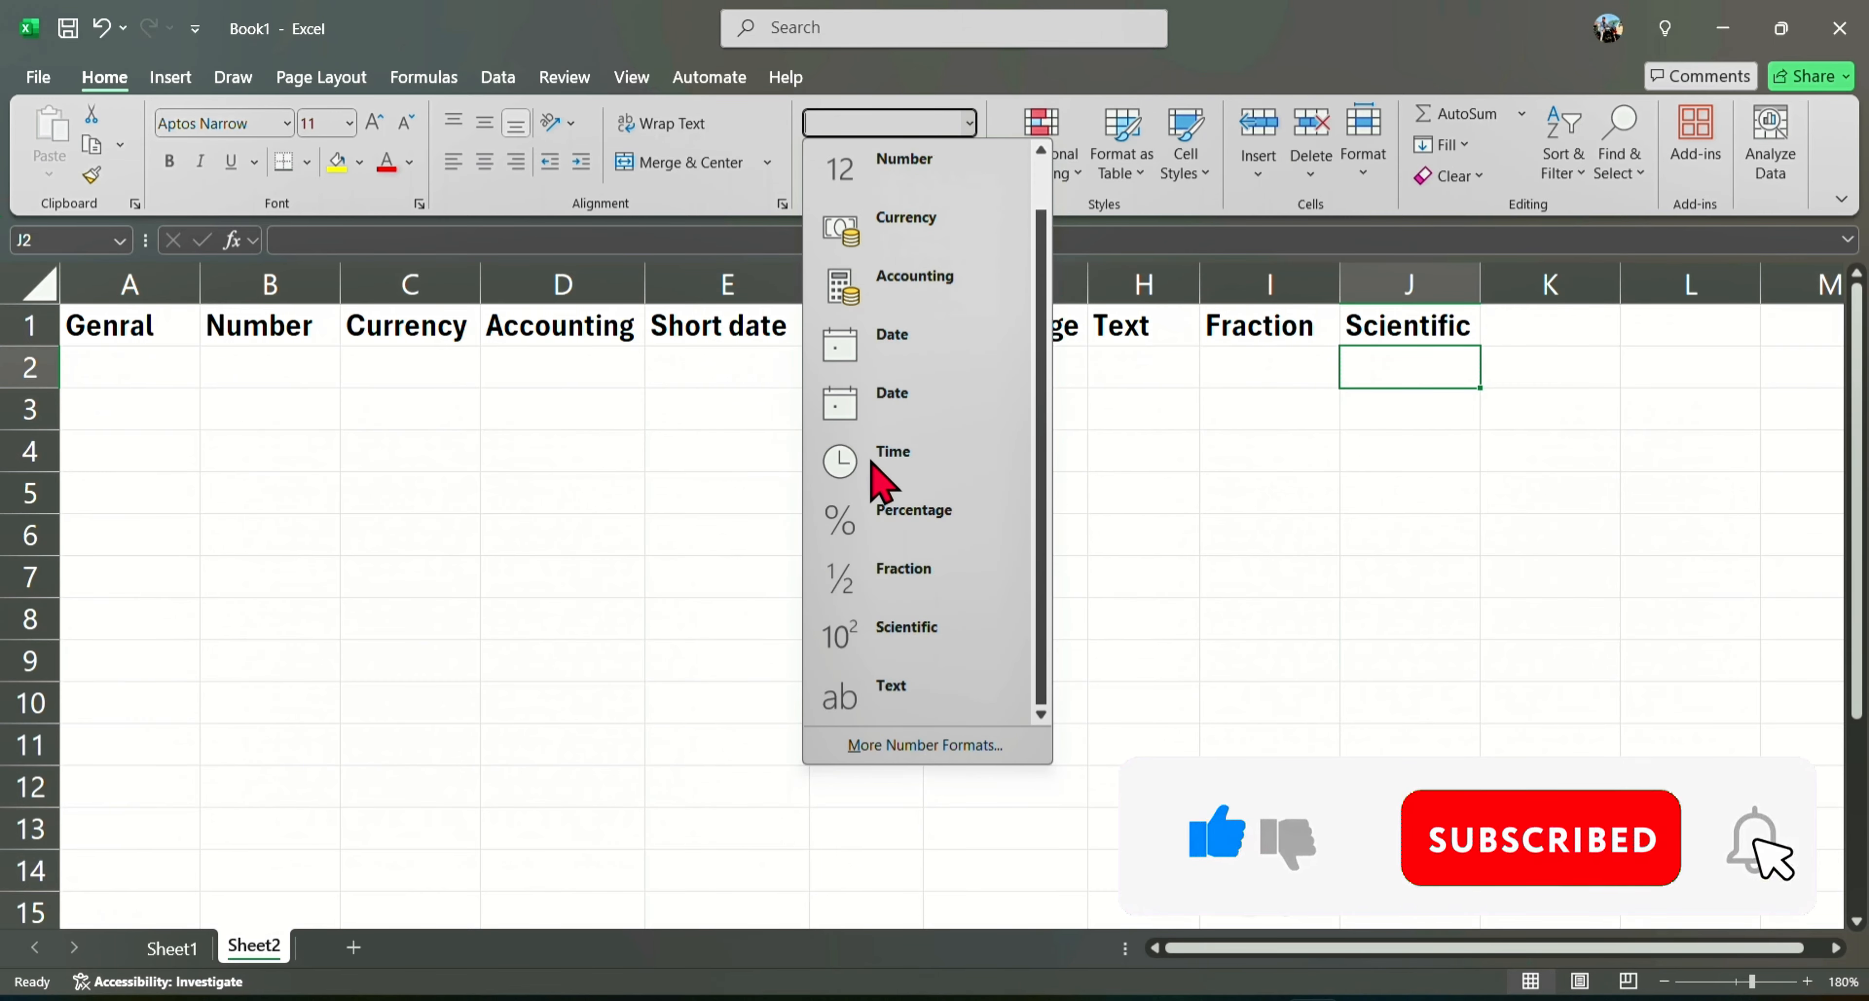
click(320, 481)
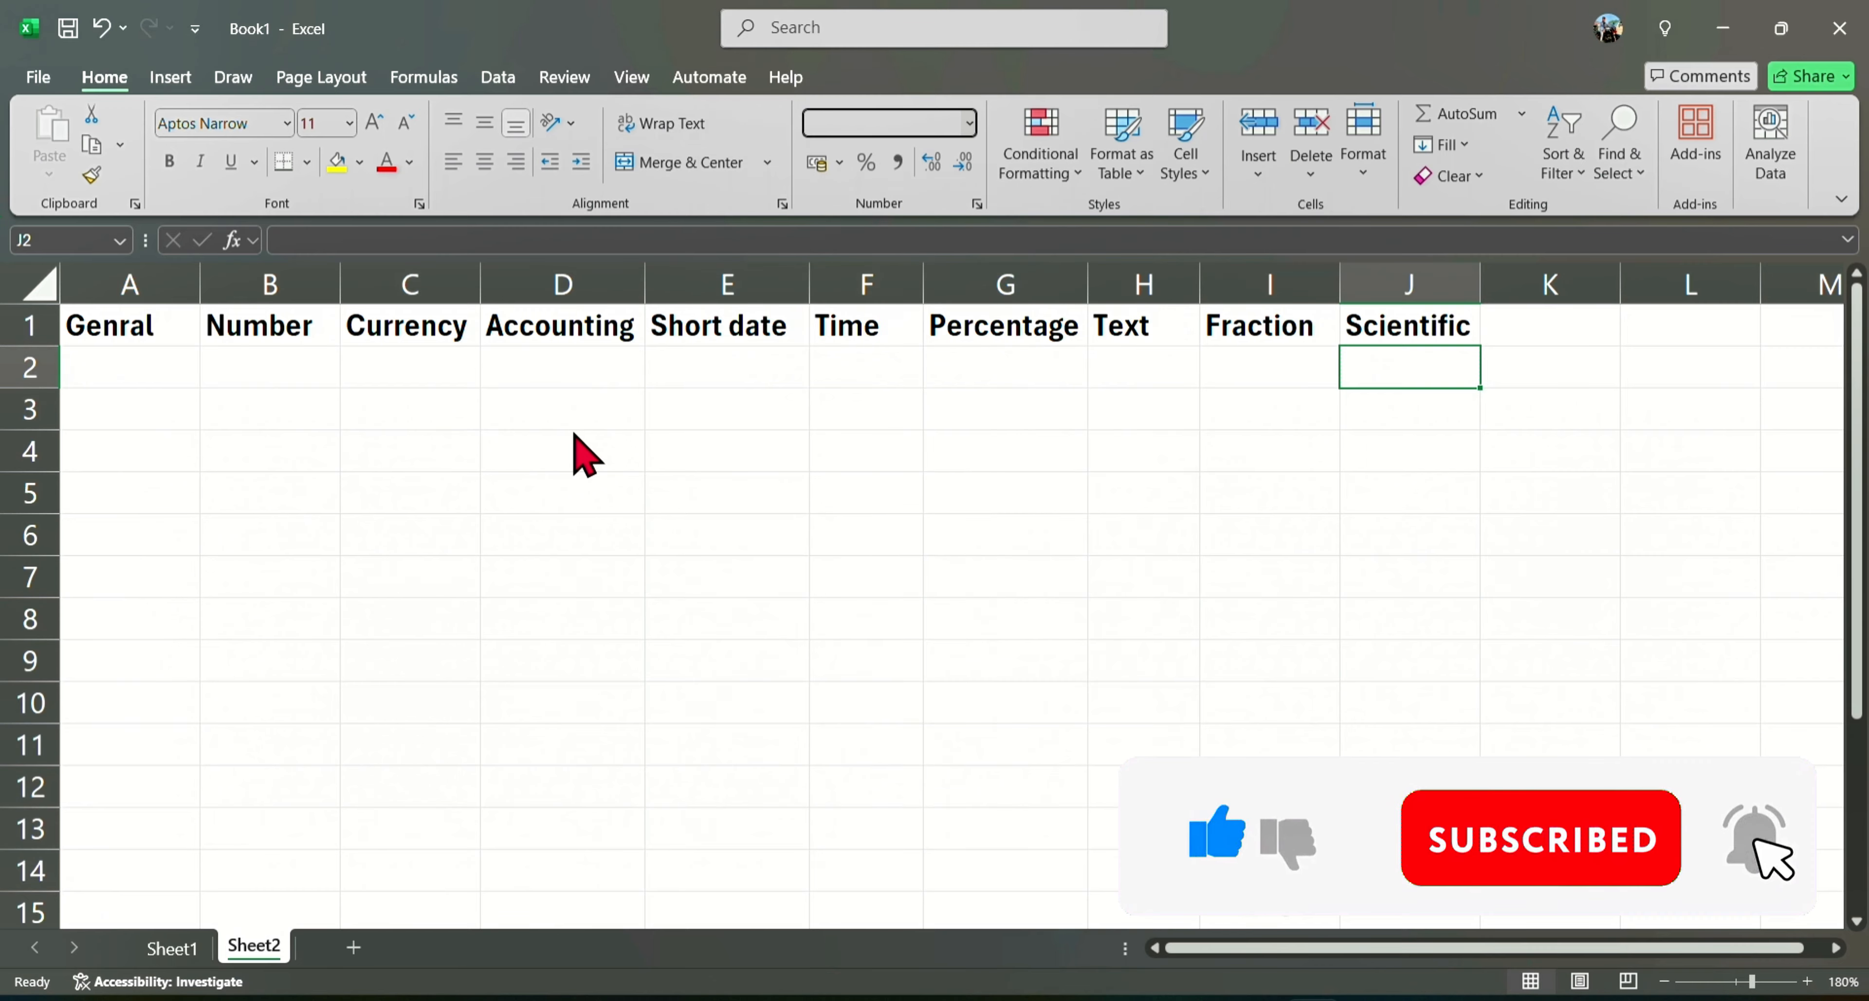
- Enter 151545 in cell A2 under the Genral heading
click(100, 380)
click(150, 400)
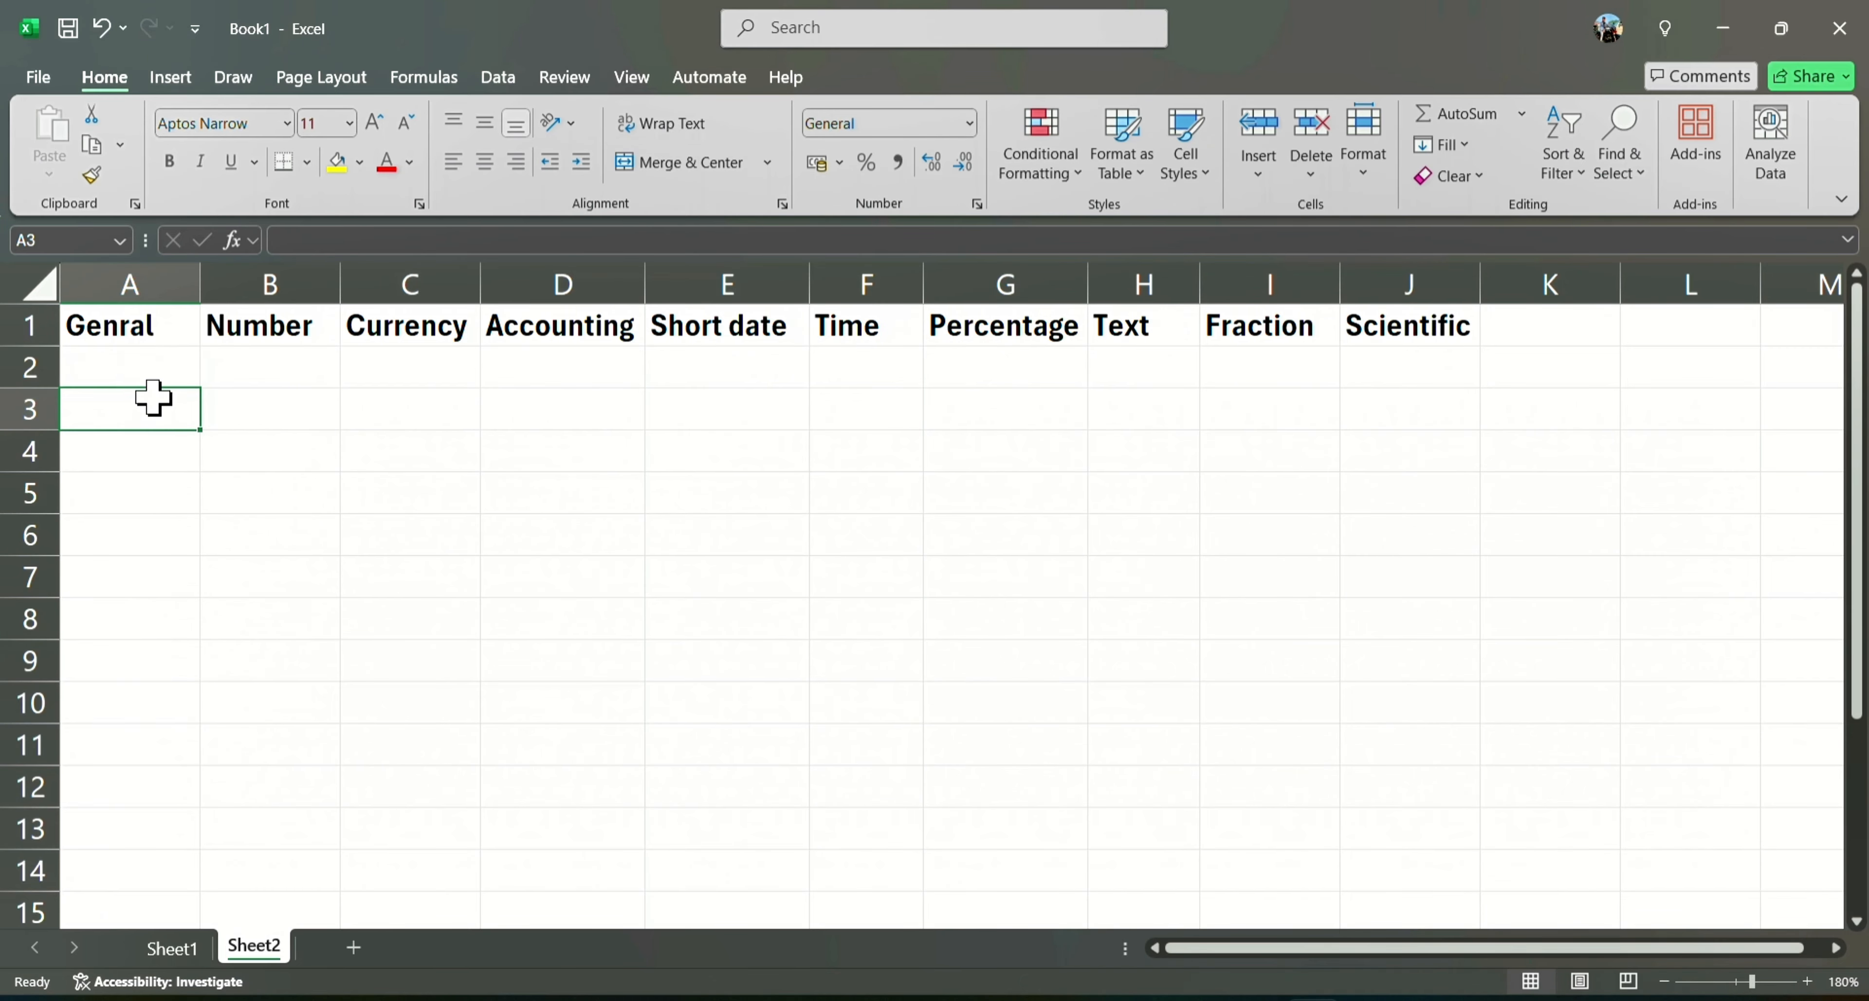
click(142, 379)
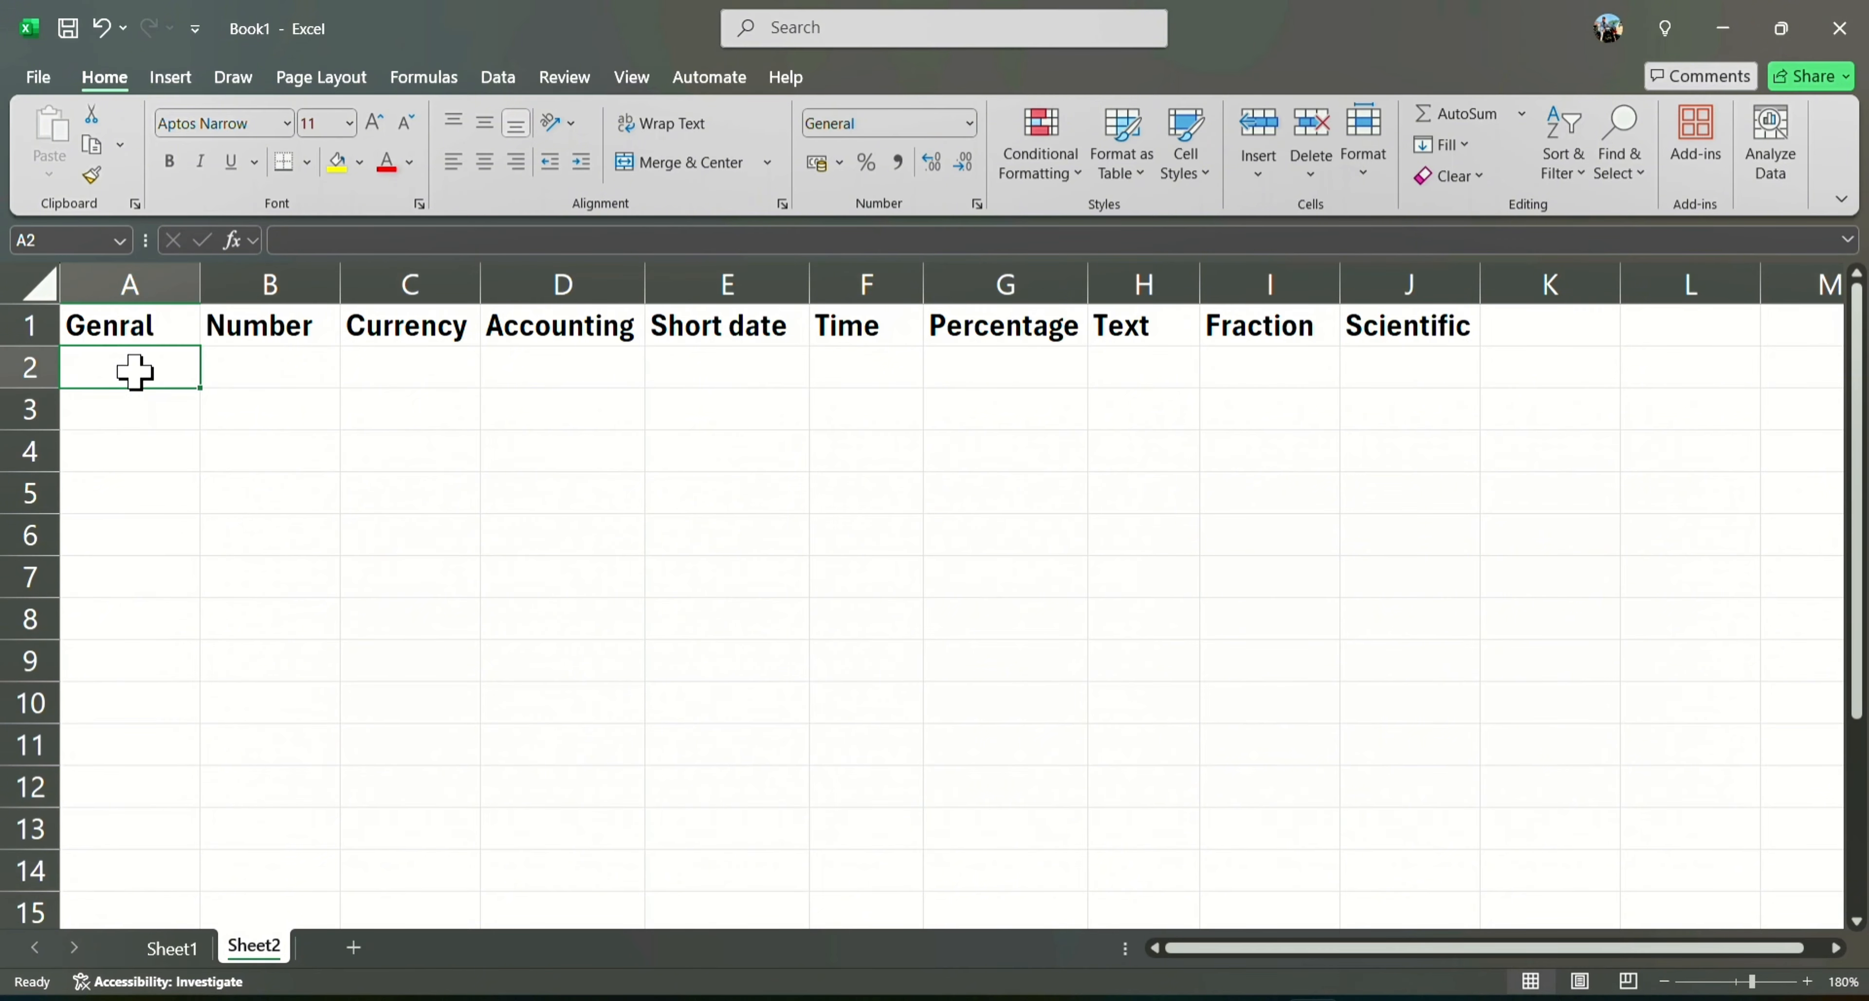
text(151545)
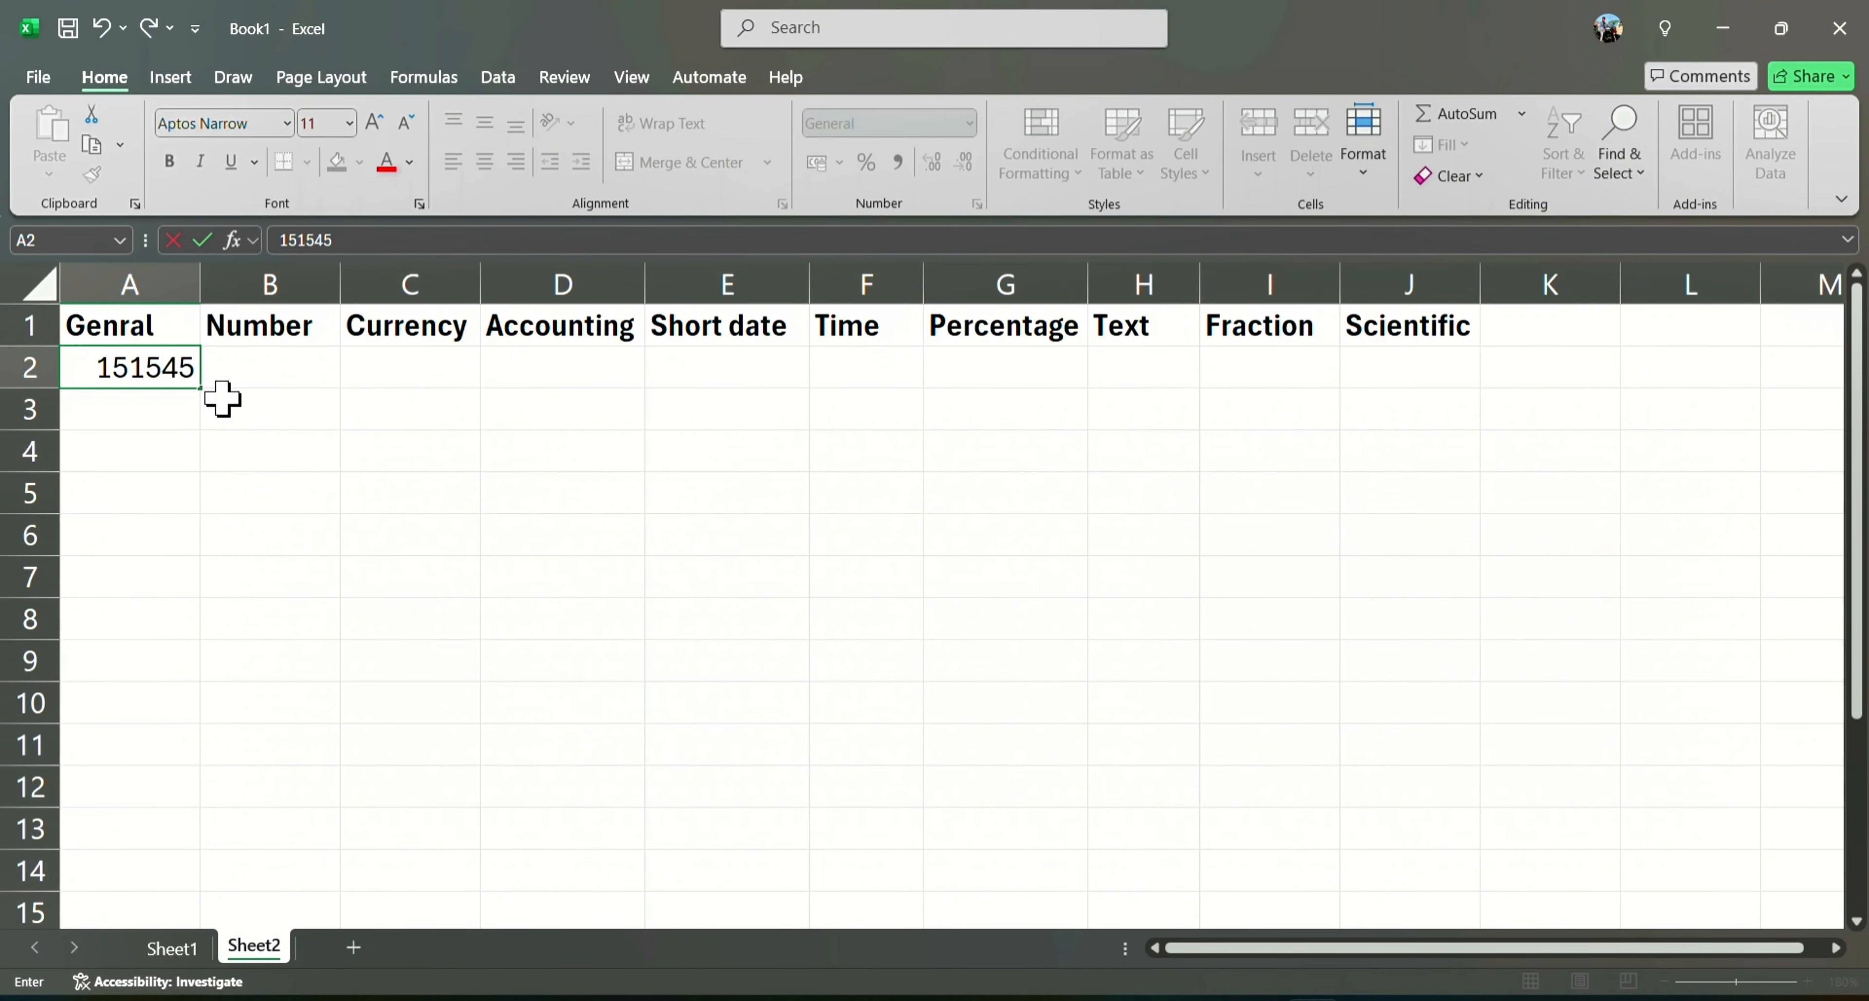
click(255, 420)
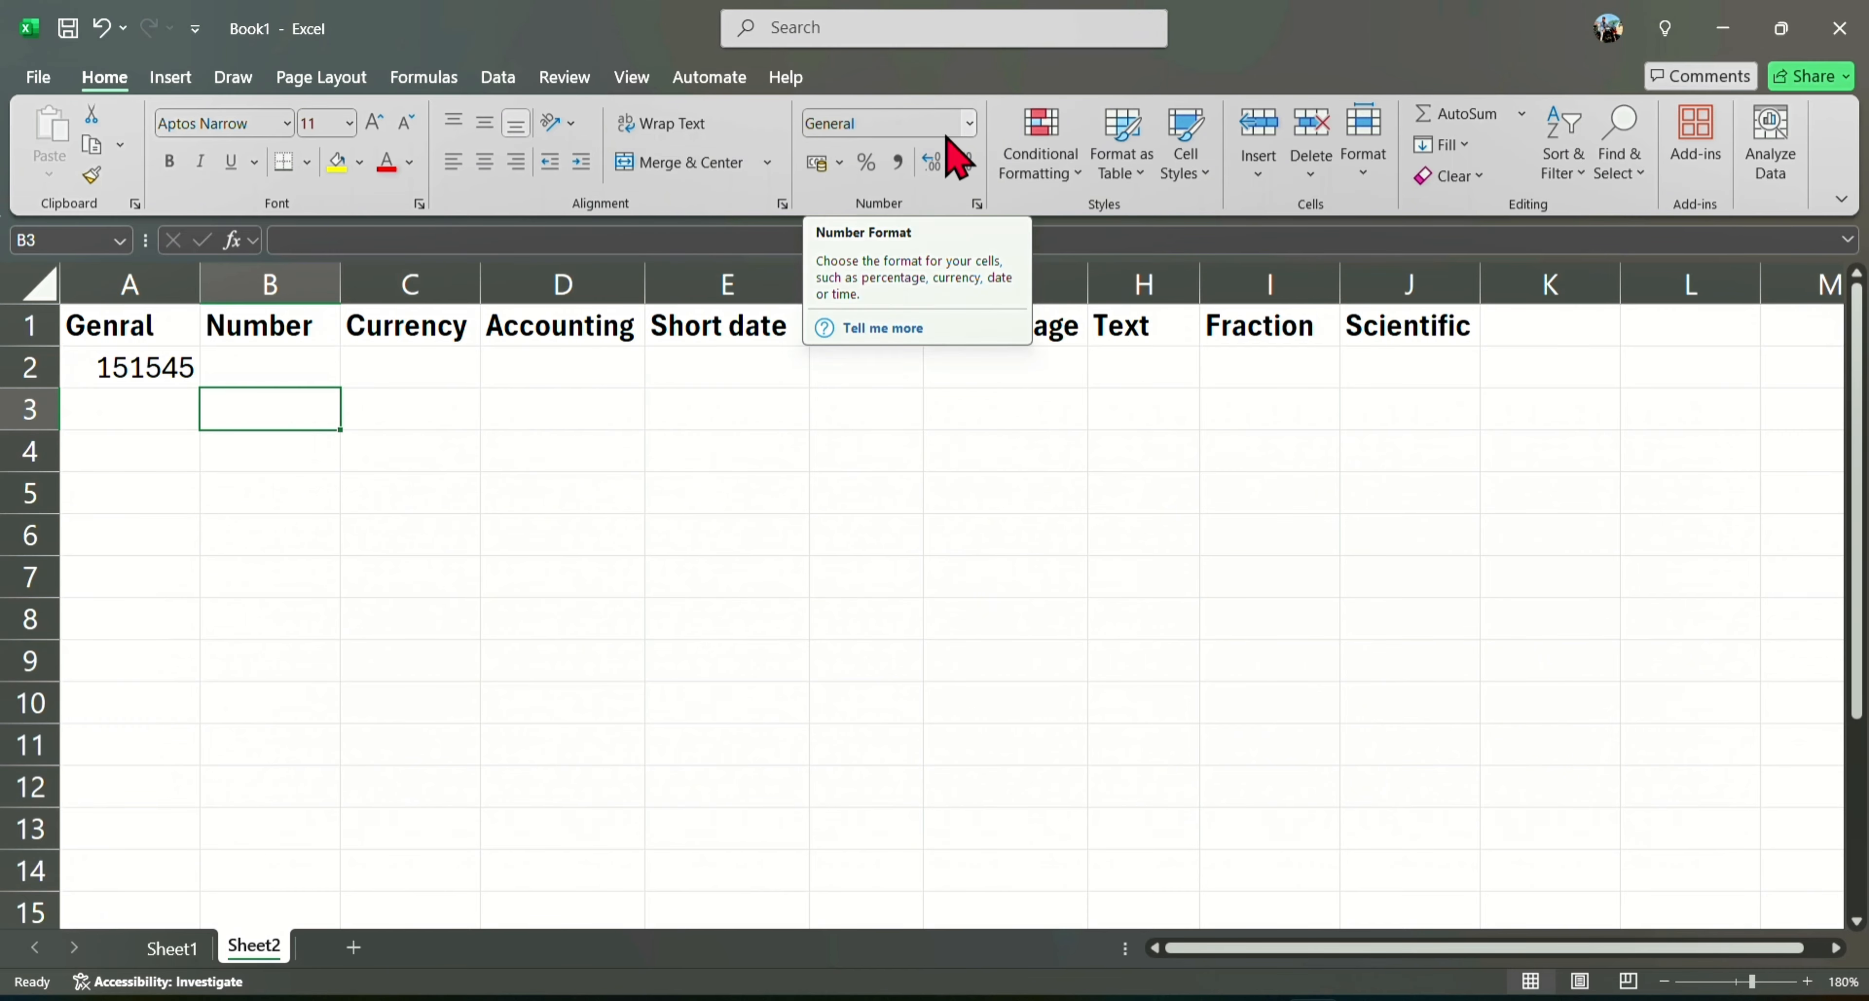
click(202, 456)
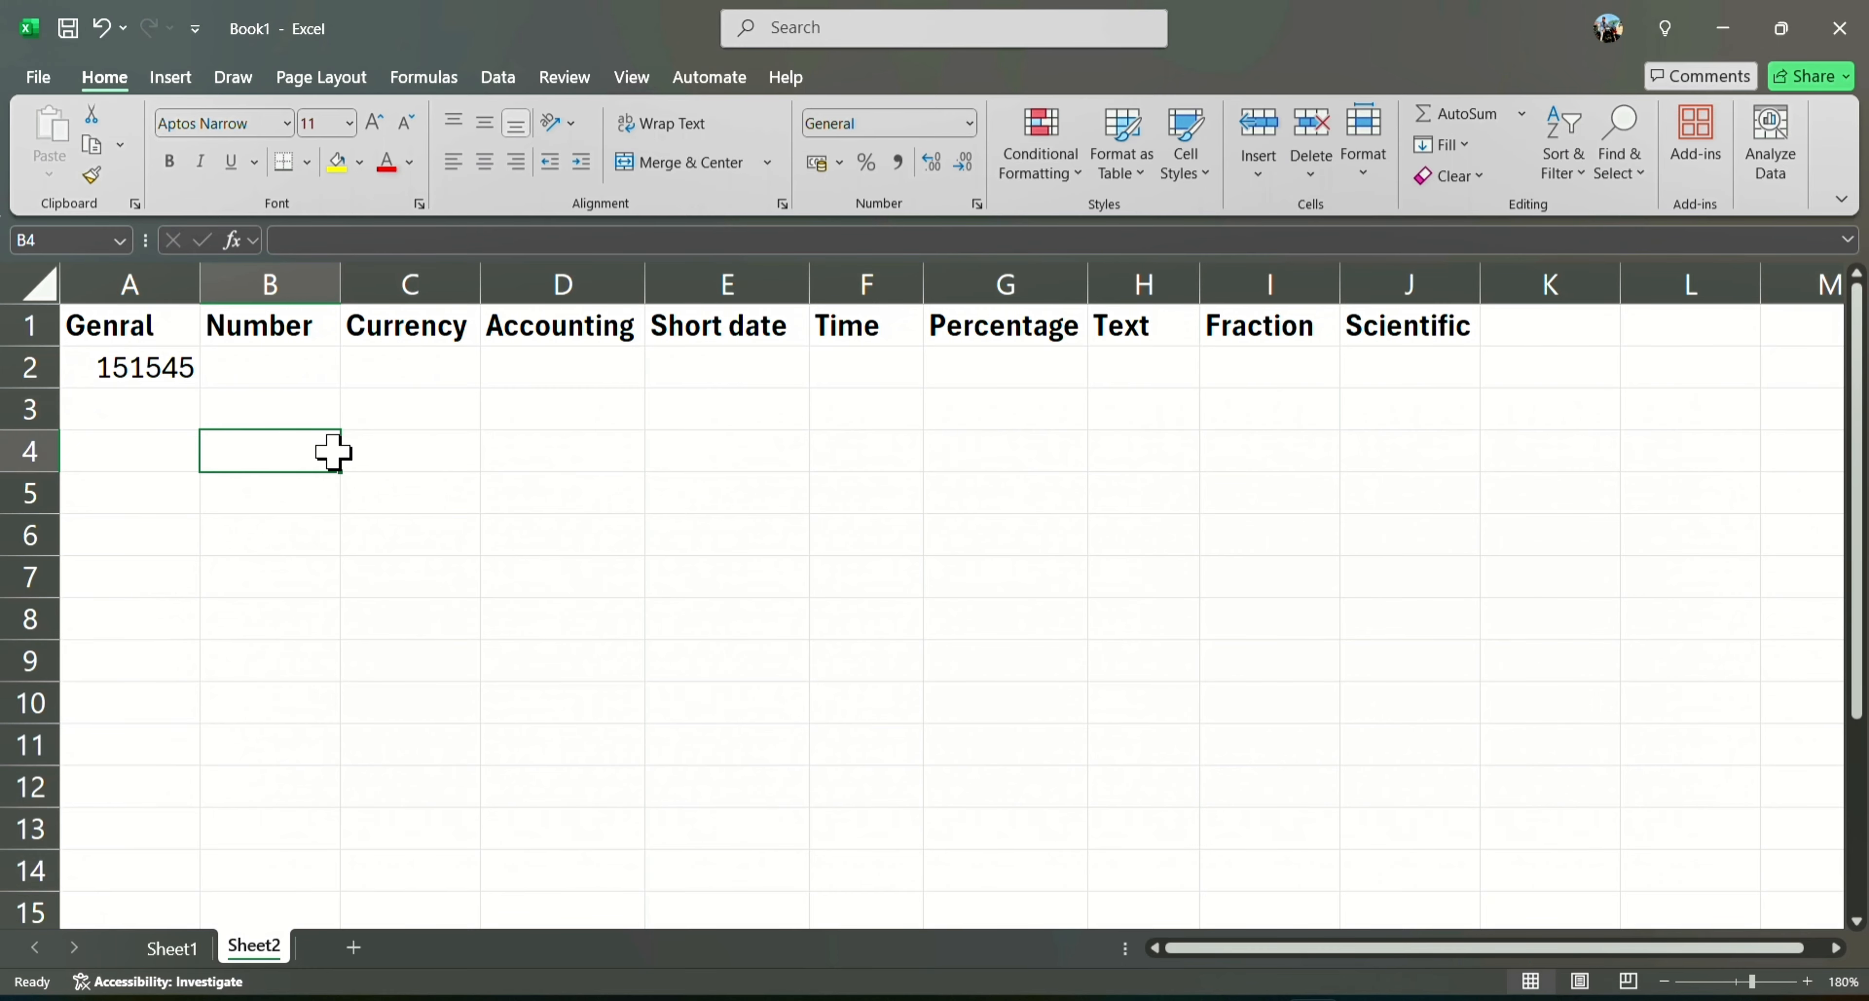
- Fill cells A3 to A6 of the Genral column with 25158, 84241, 54972 and 446489
double_click(120, 410)
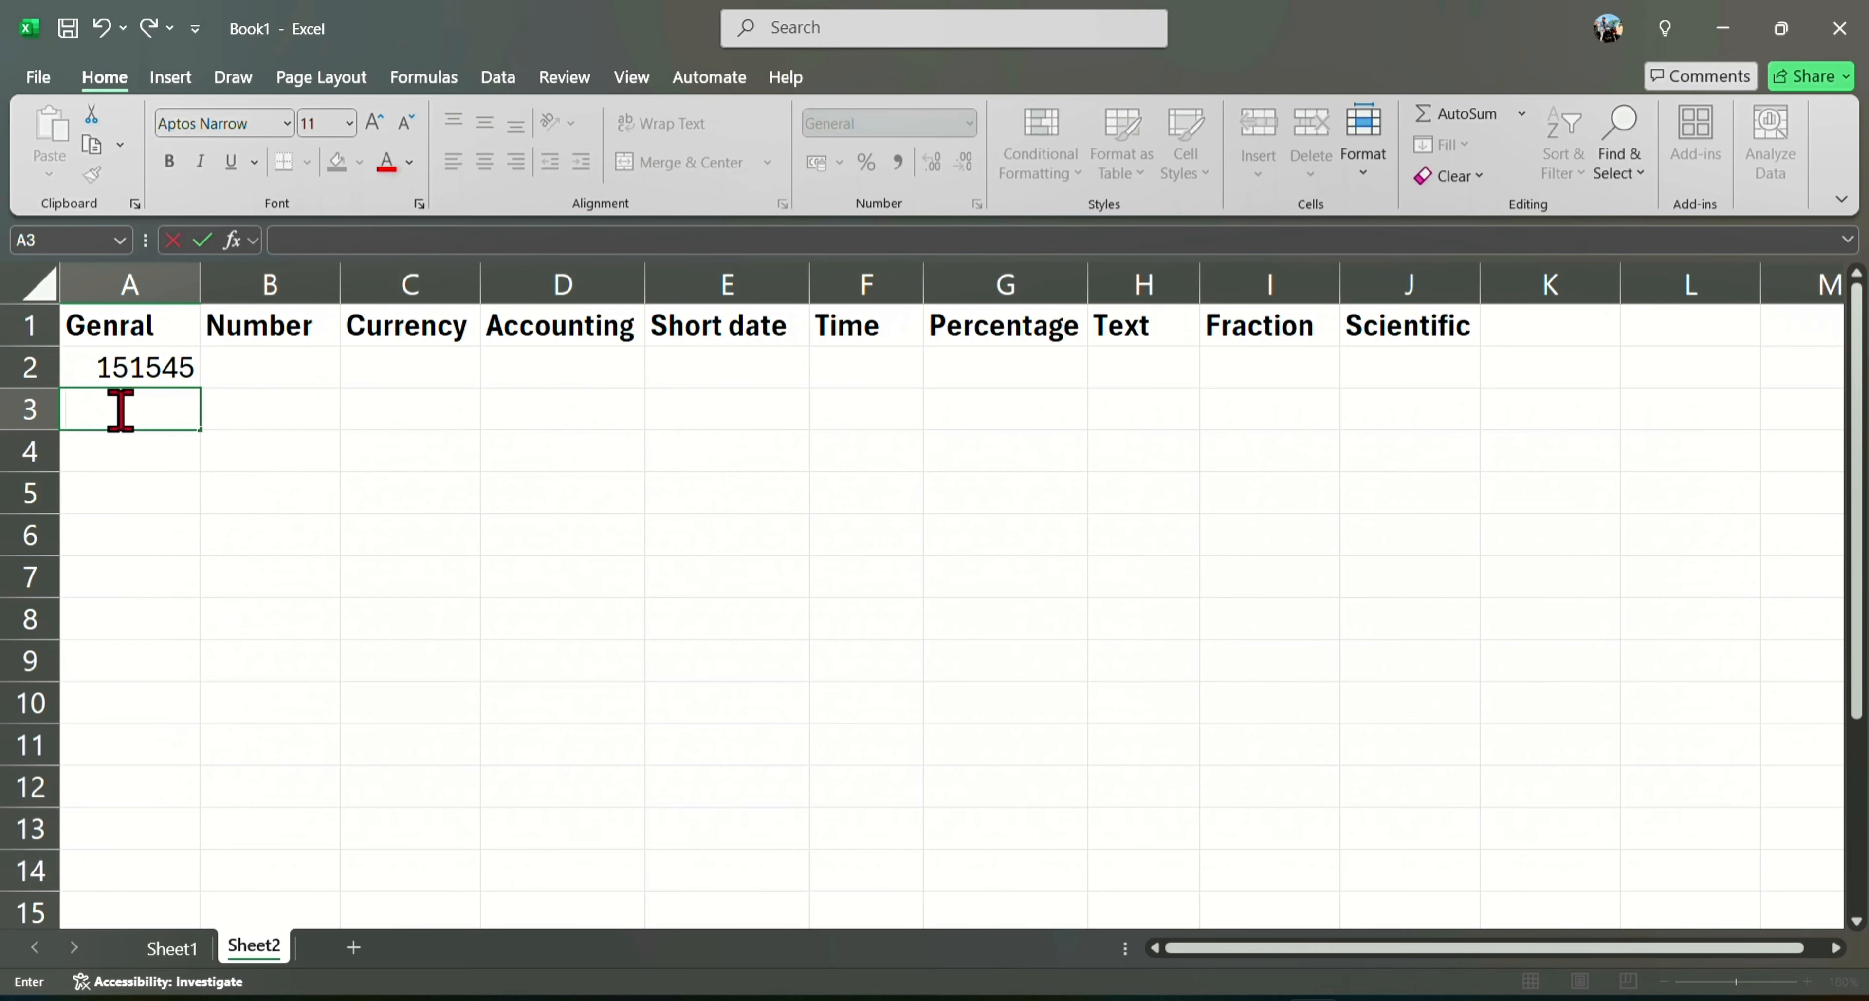
text(25158)
key(Return)
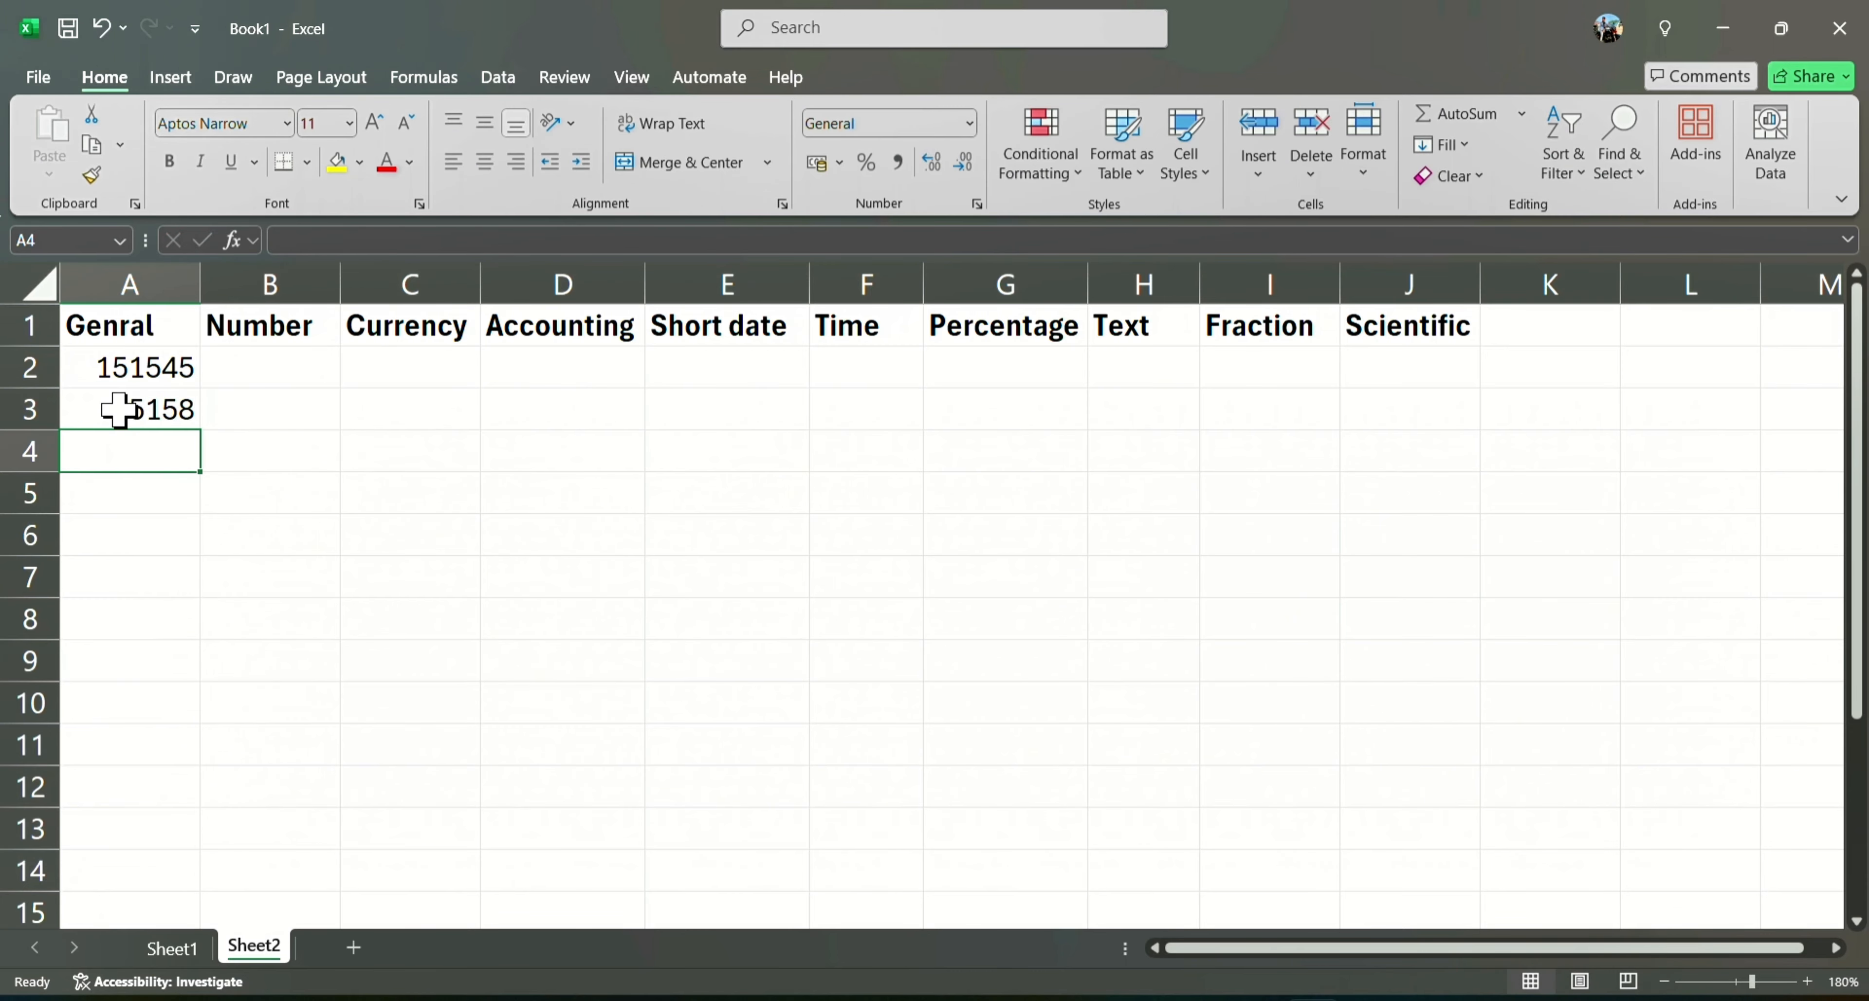
text(84241)
key(Return)
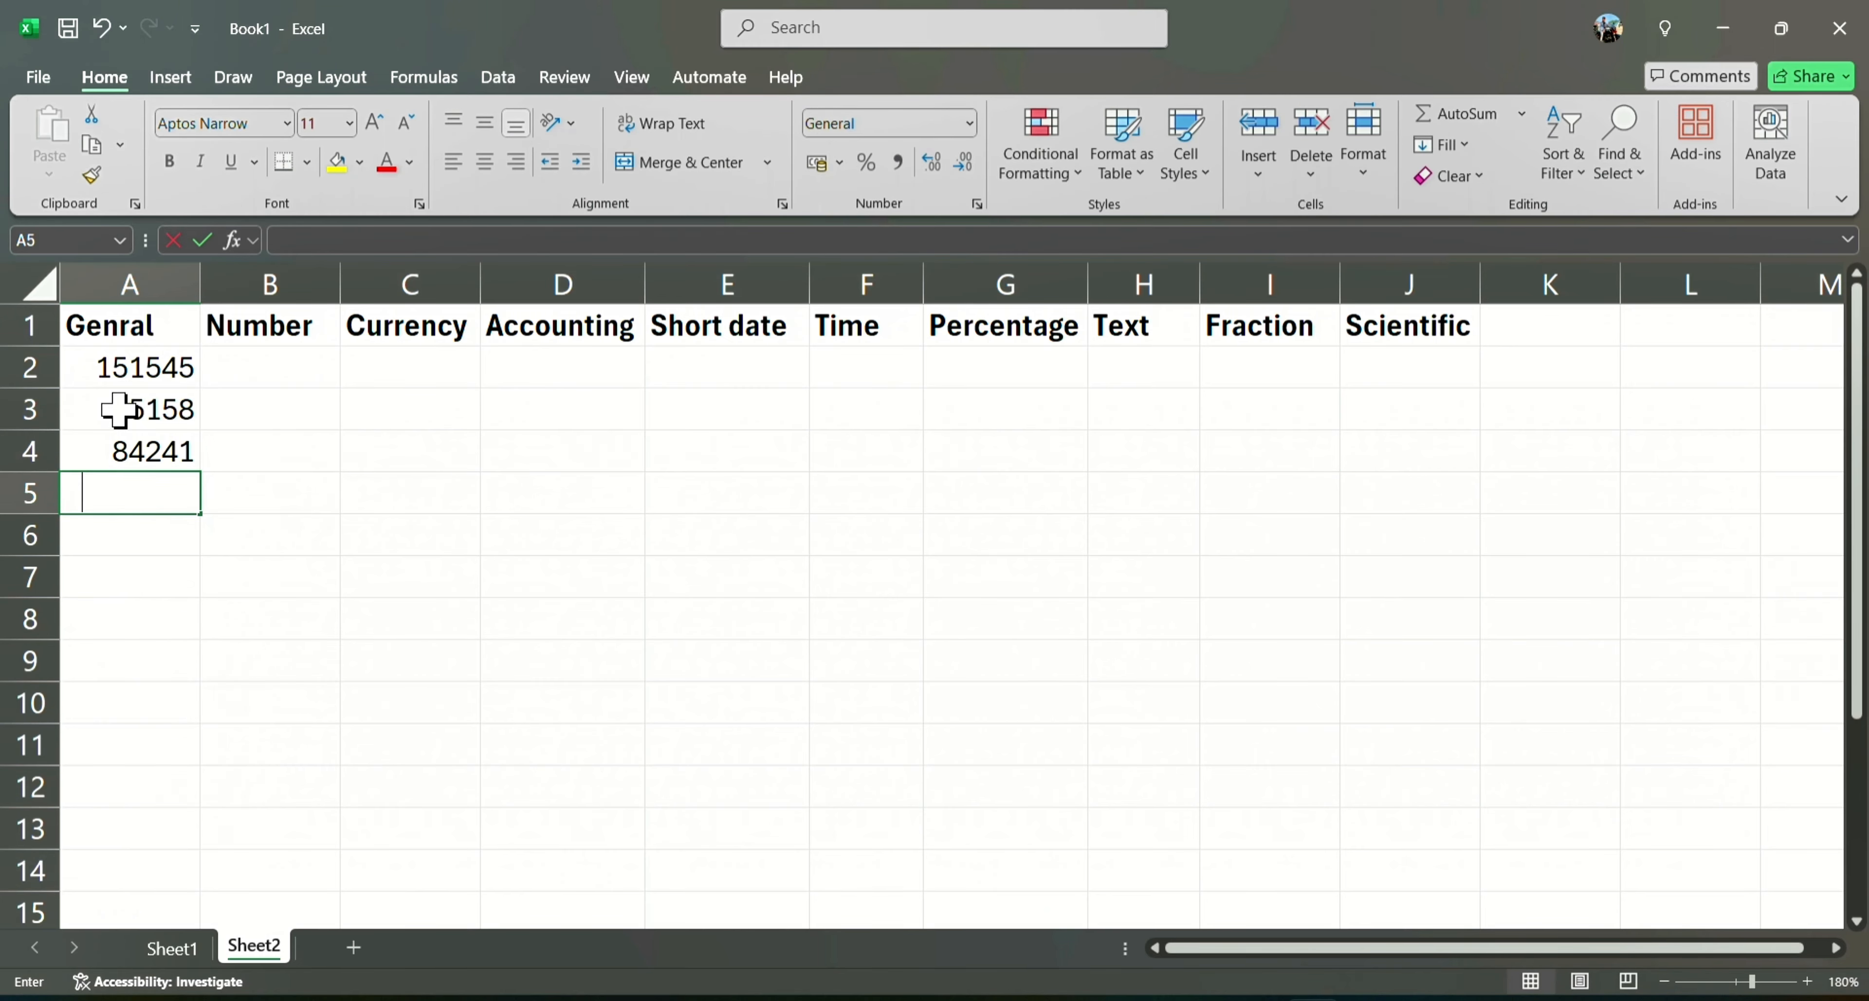
text(54972)
key(Return)
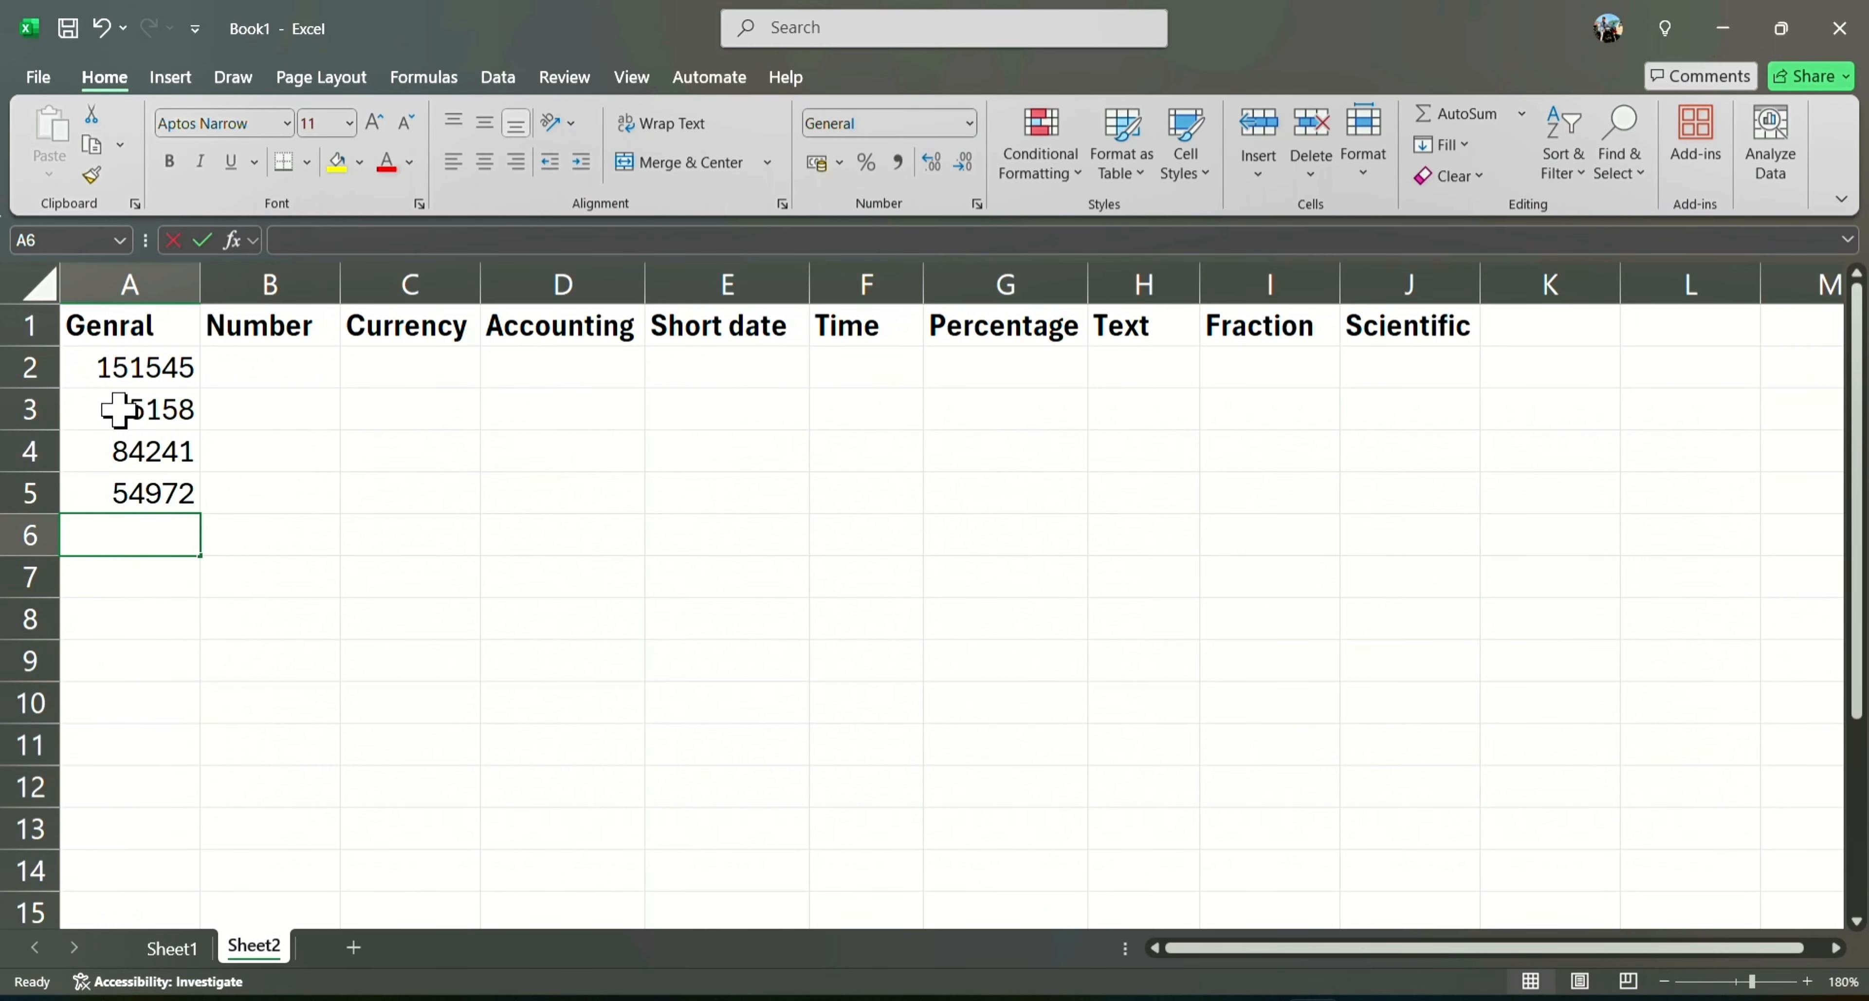
text(446489)
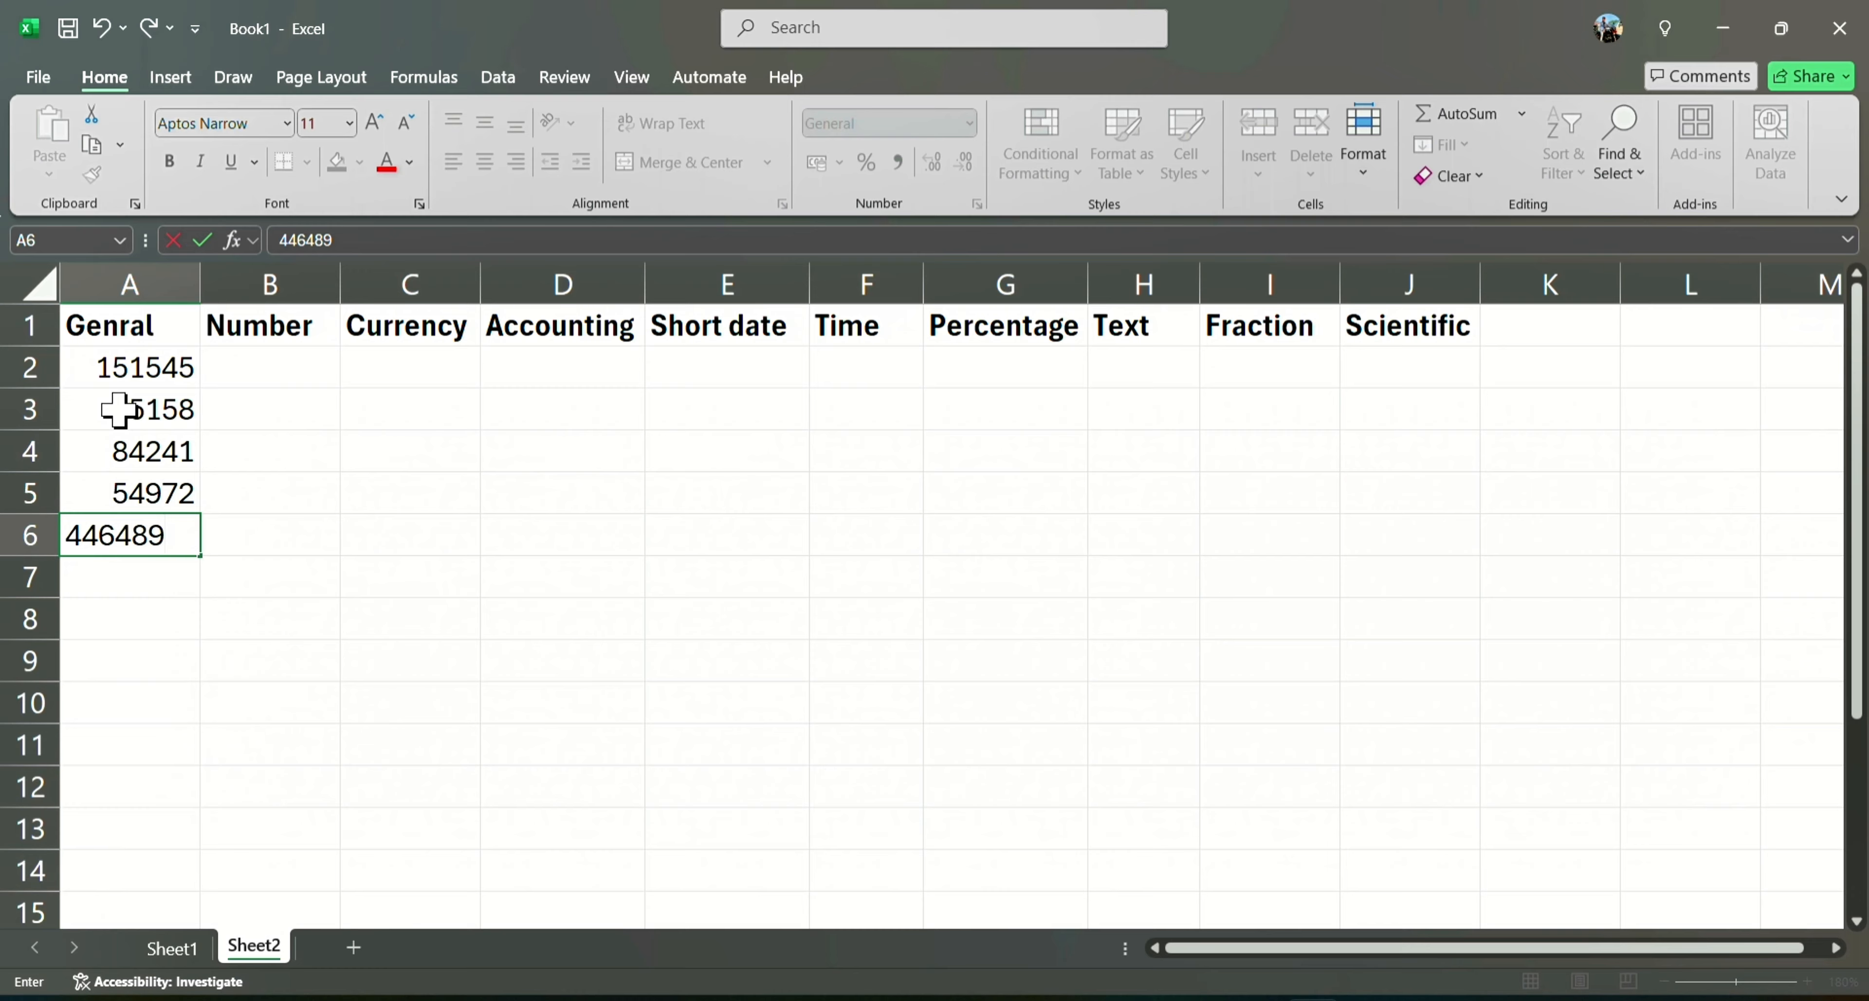
key(Return)
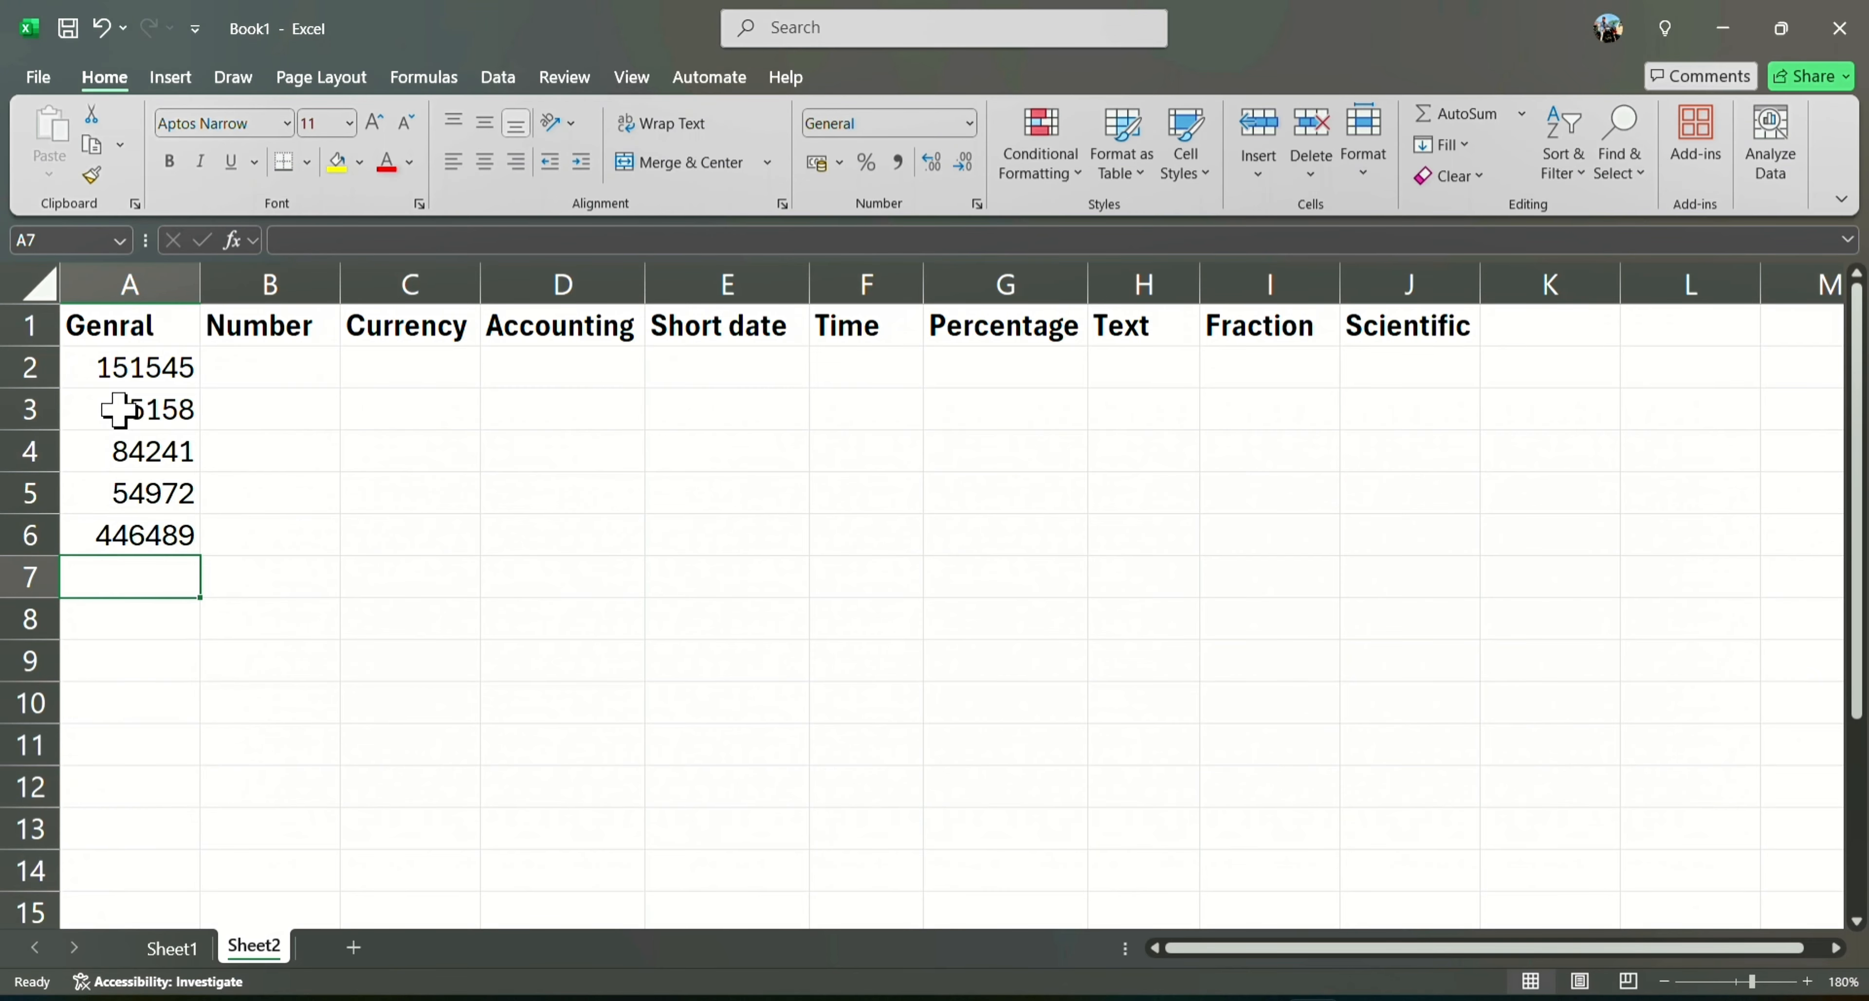
- Enter 542148 in cell B2 under the Number heading and apply the Number format to it
click(283, 362)
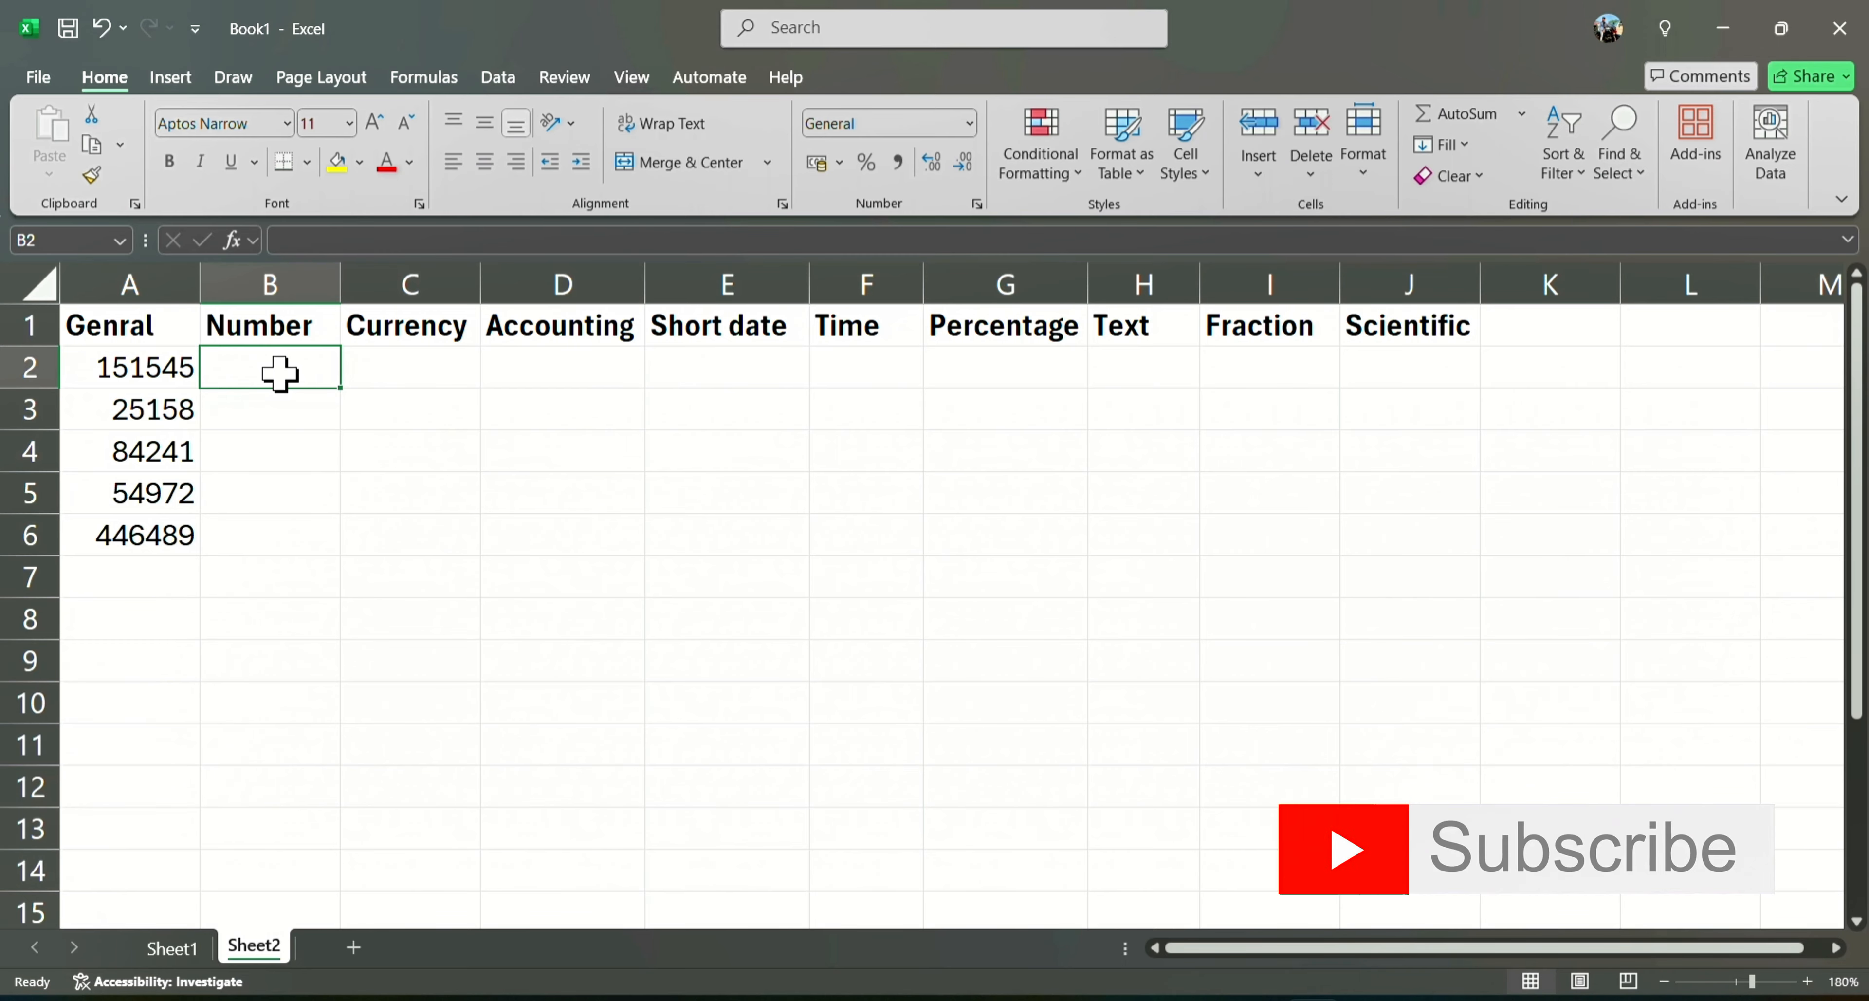
text(542148)
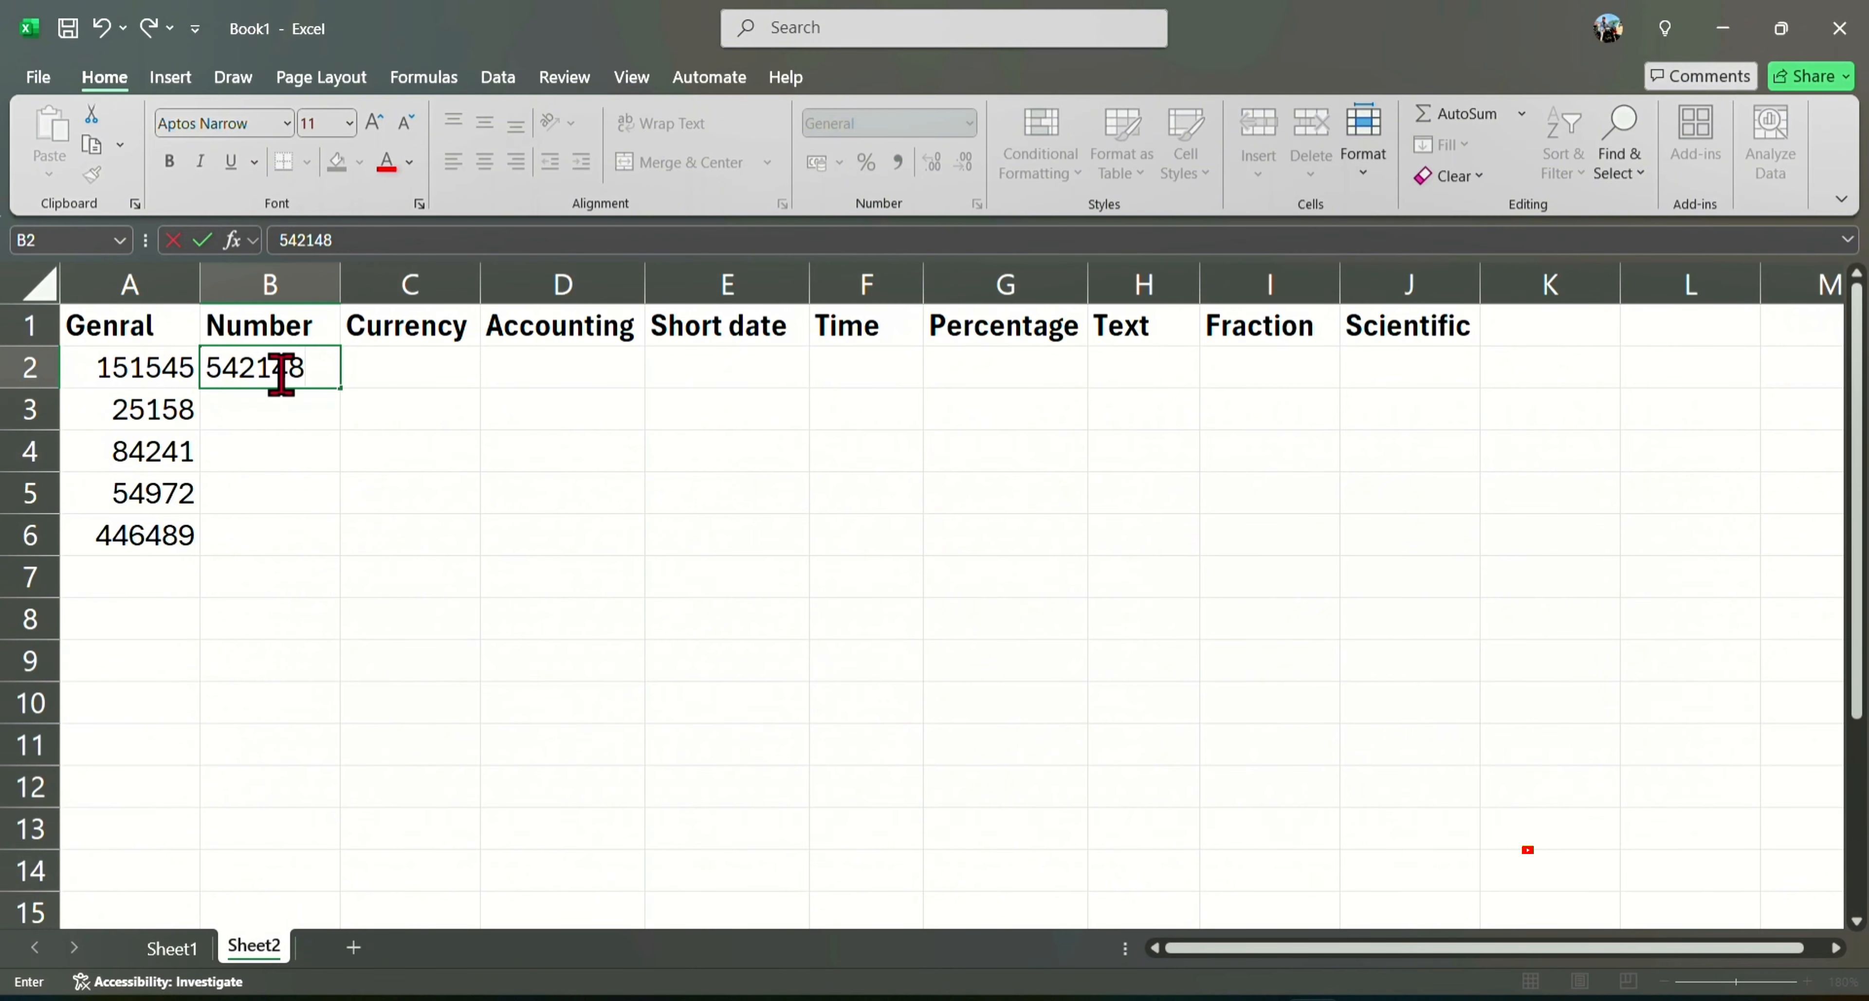
key(ctrl+Return)
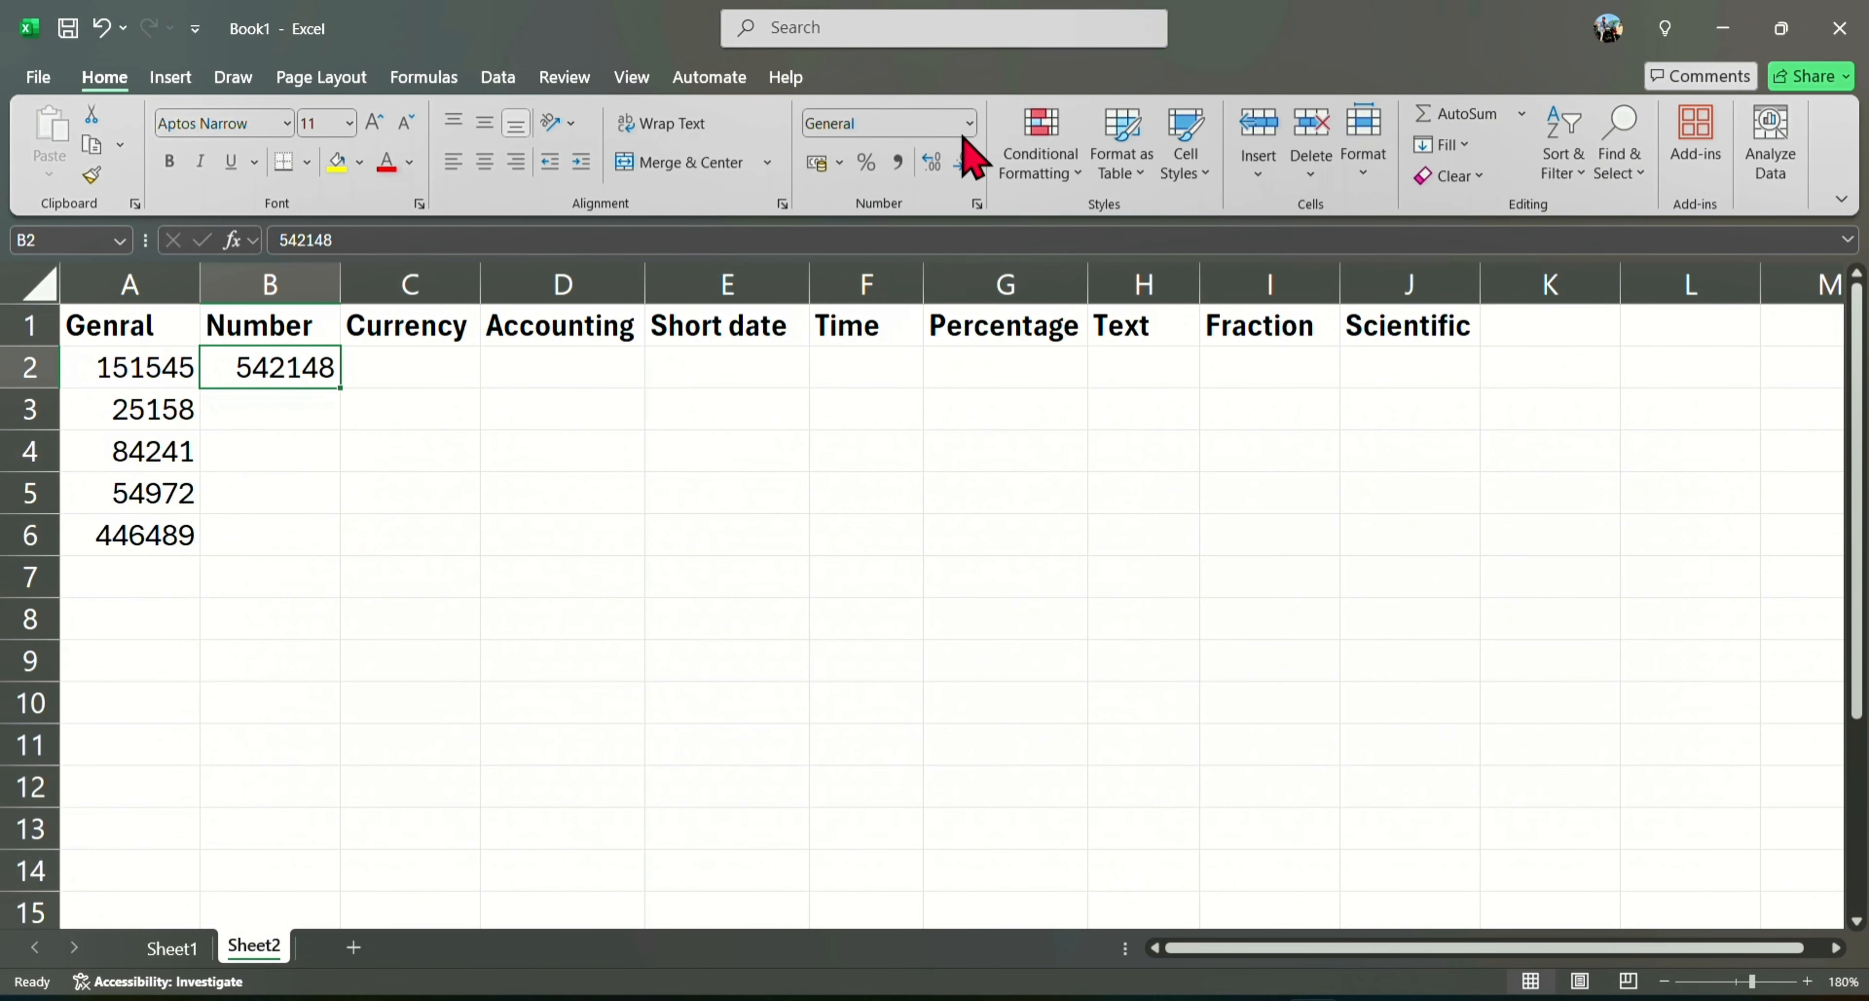
click(968, 128)
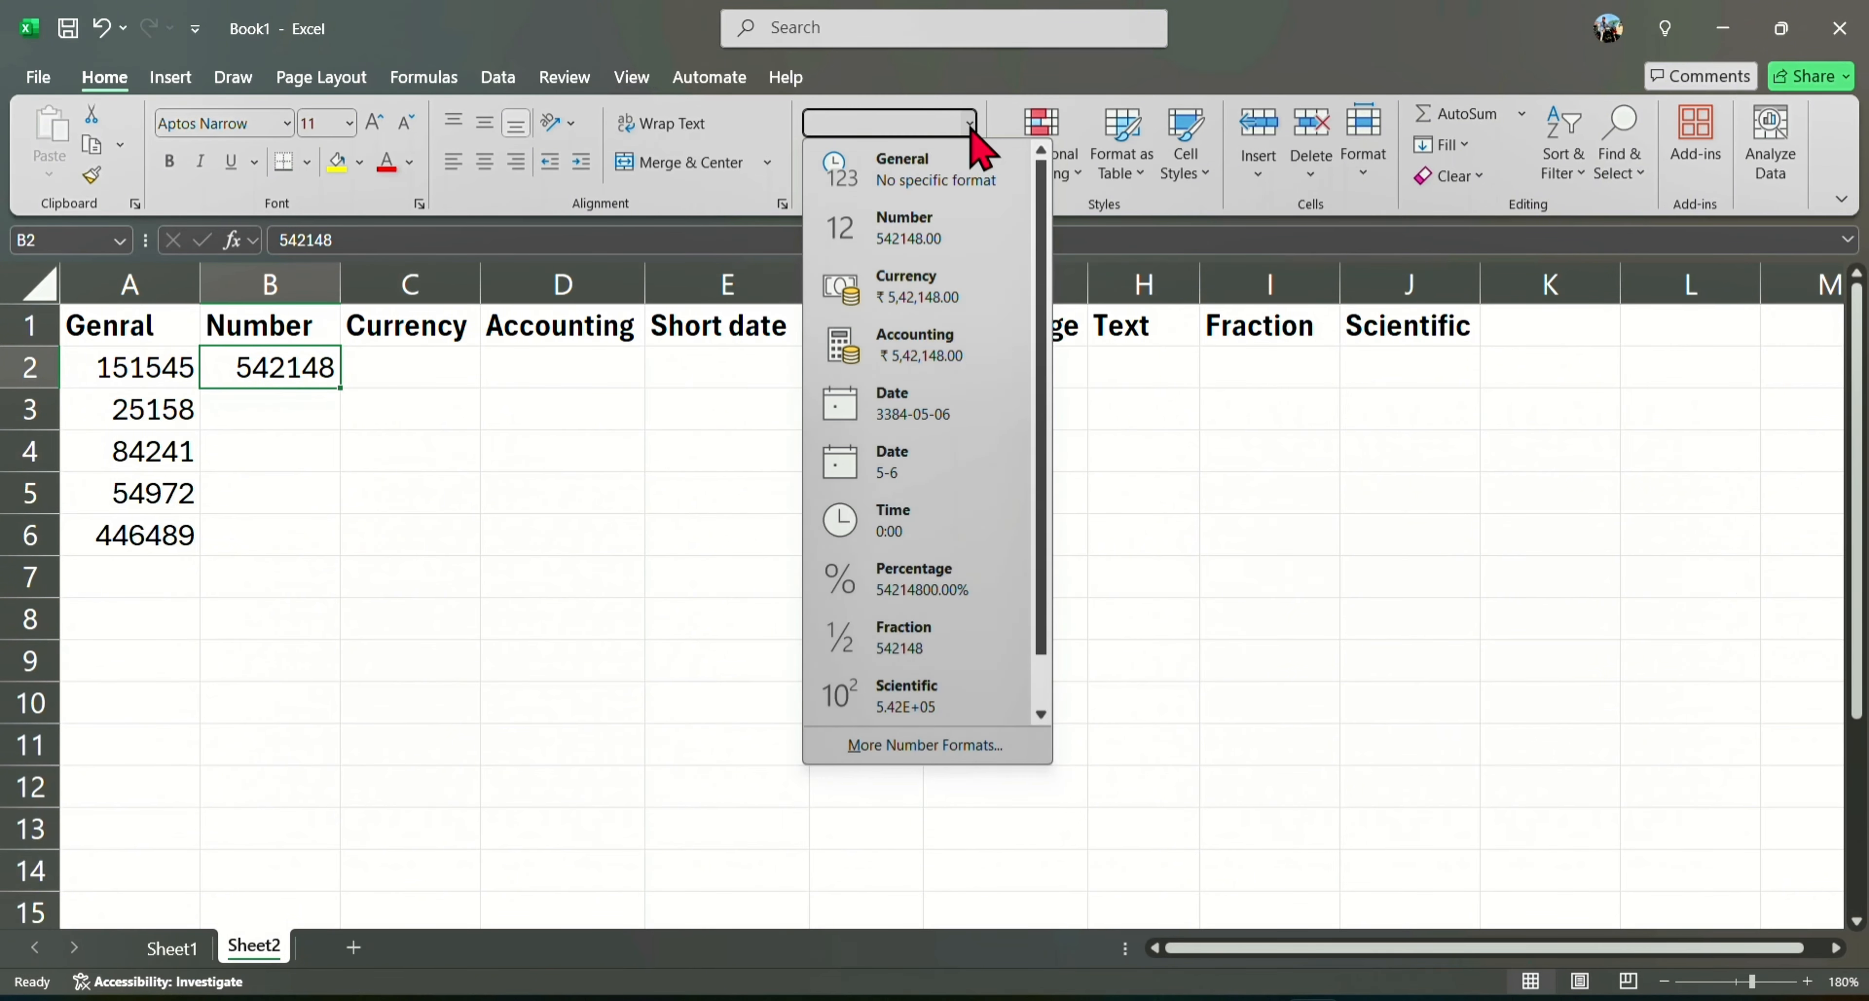
click(931, 261)
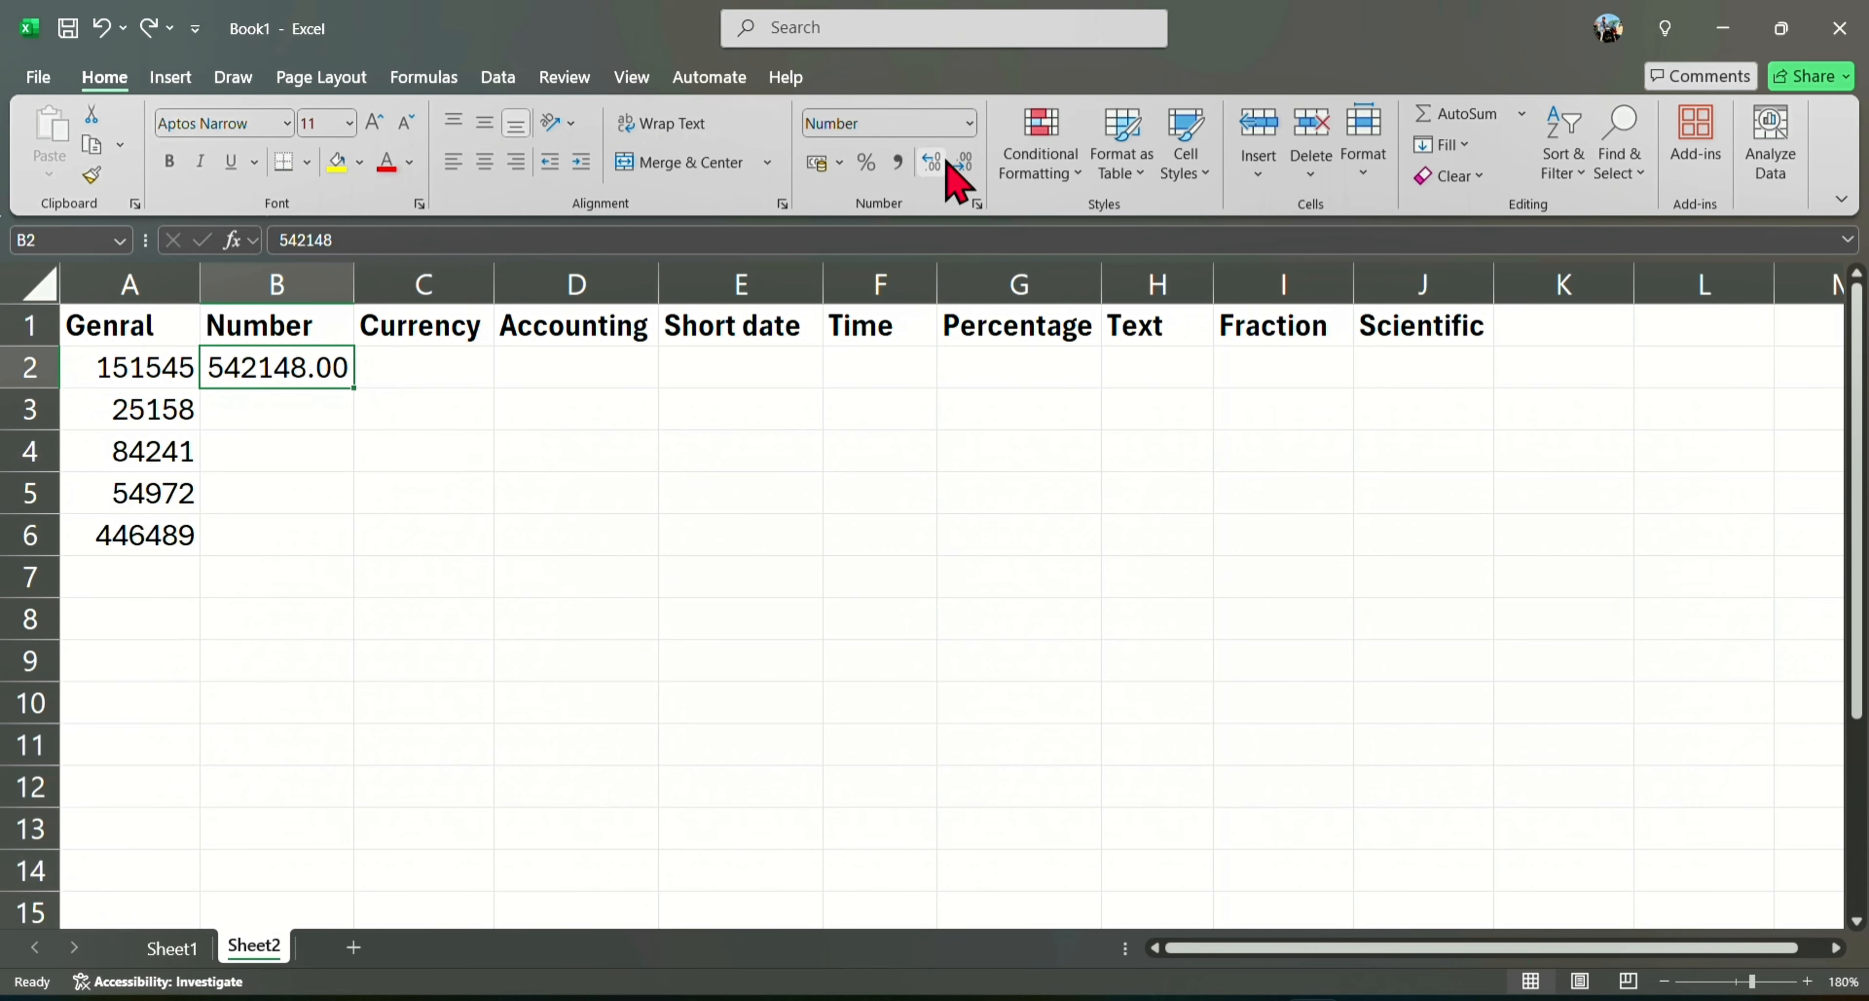
- Remove both decimal places from cell B2 and increase its decimals to three
click(973, 155)
click(973, 156)
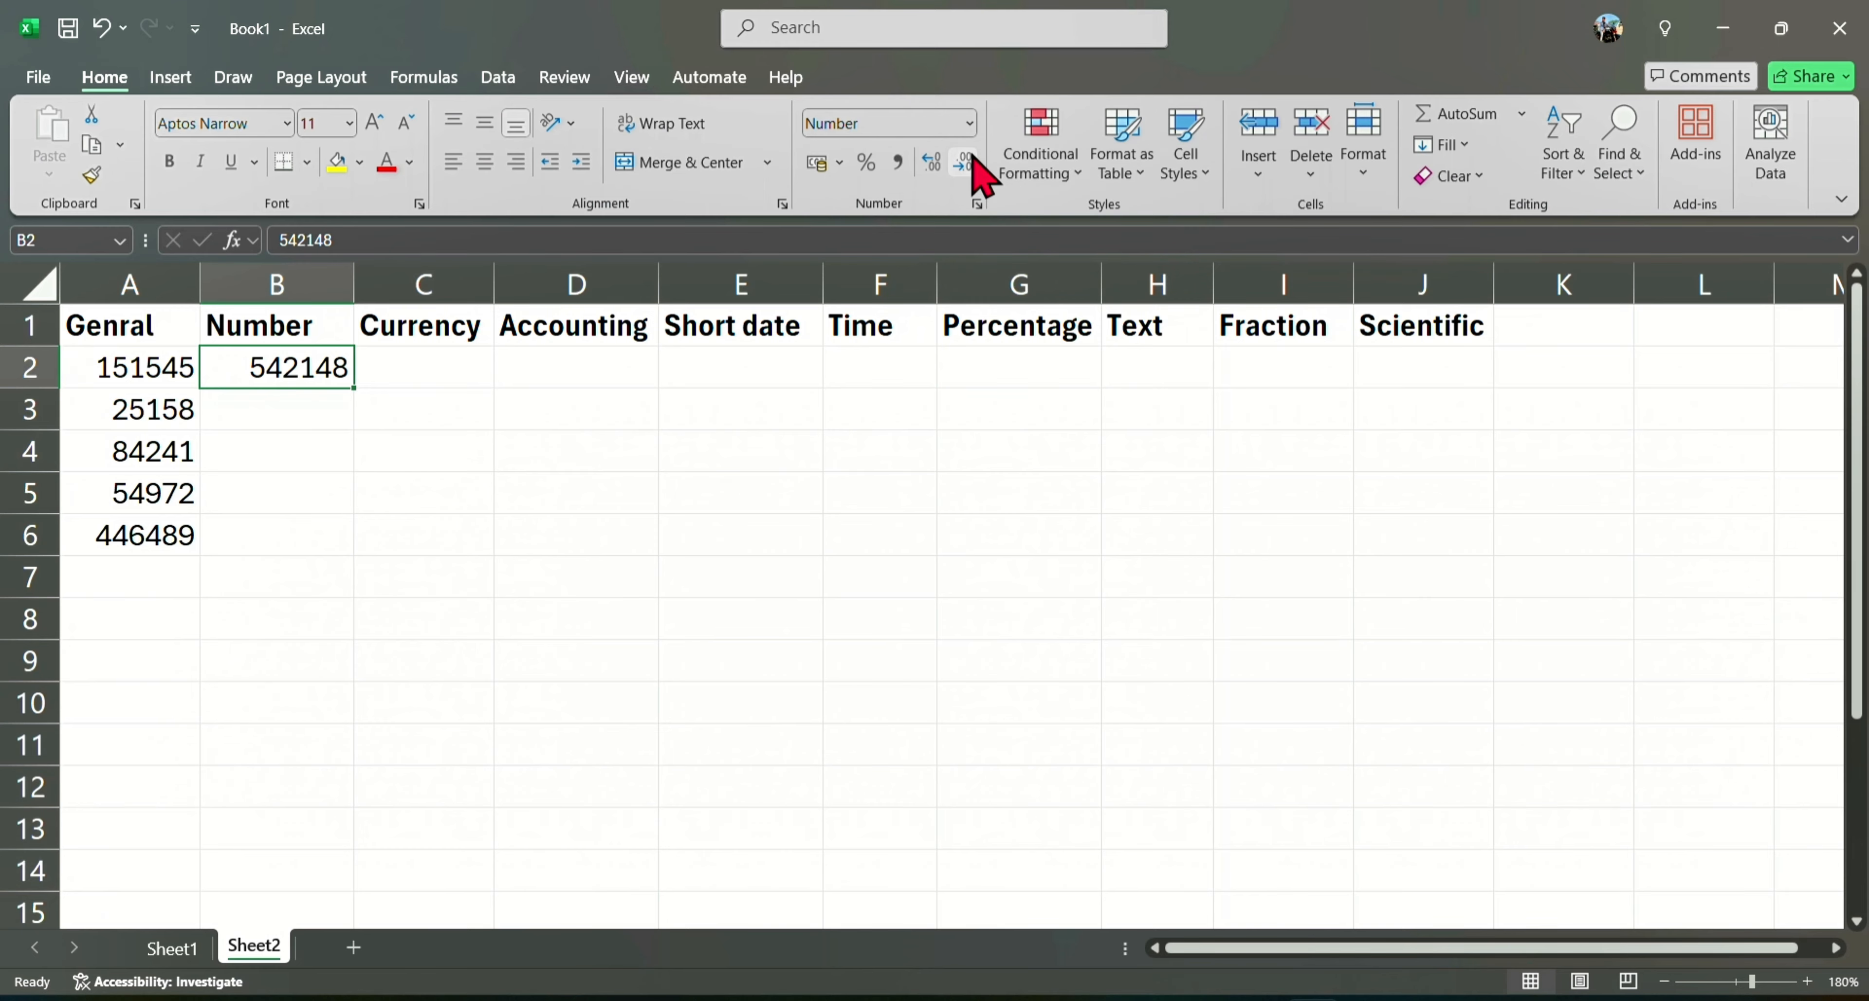
click(933, 172)
click(933, 171)
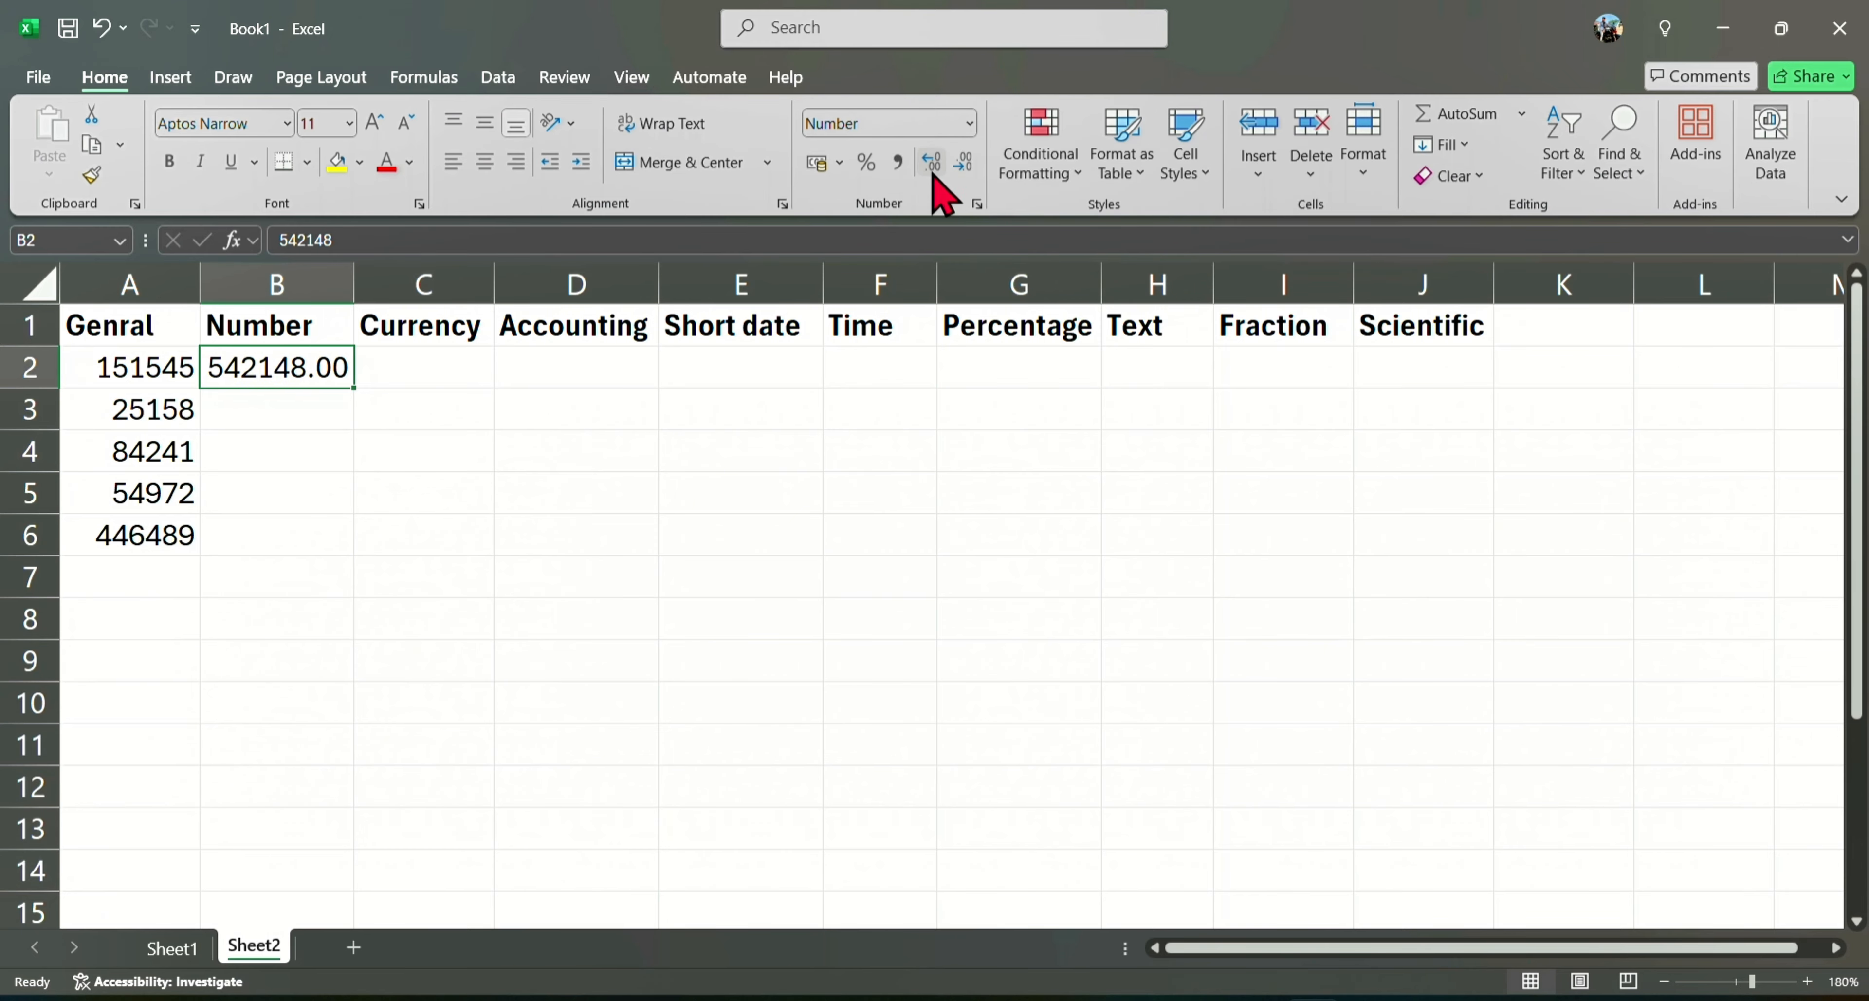
click(933, 172)
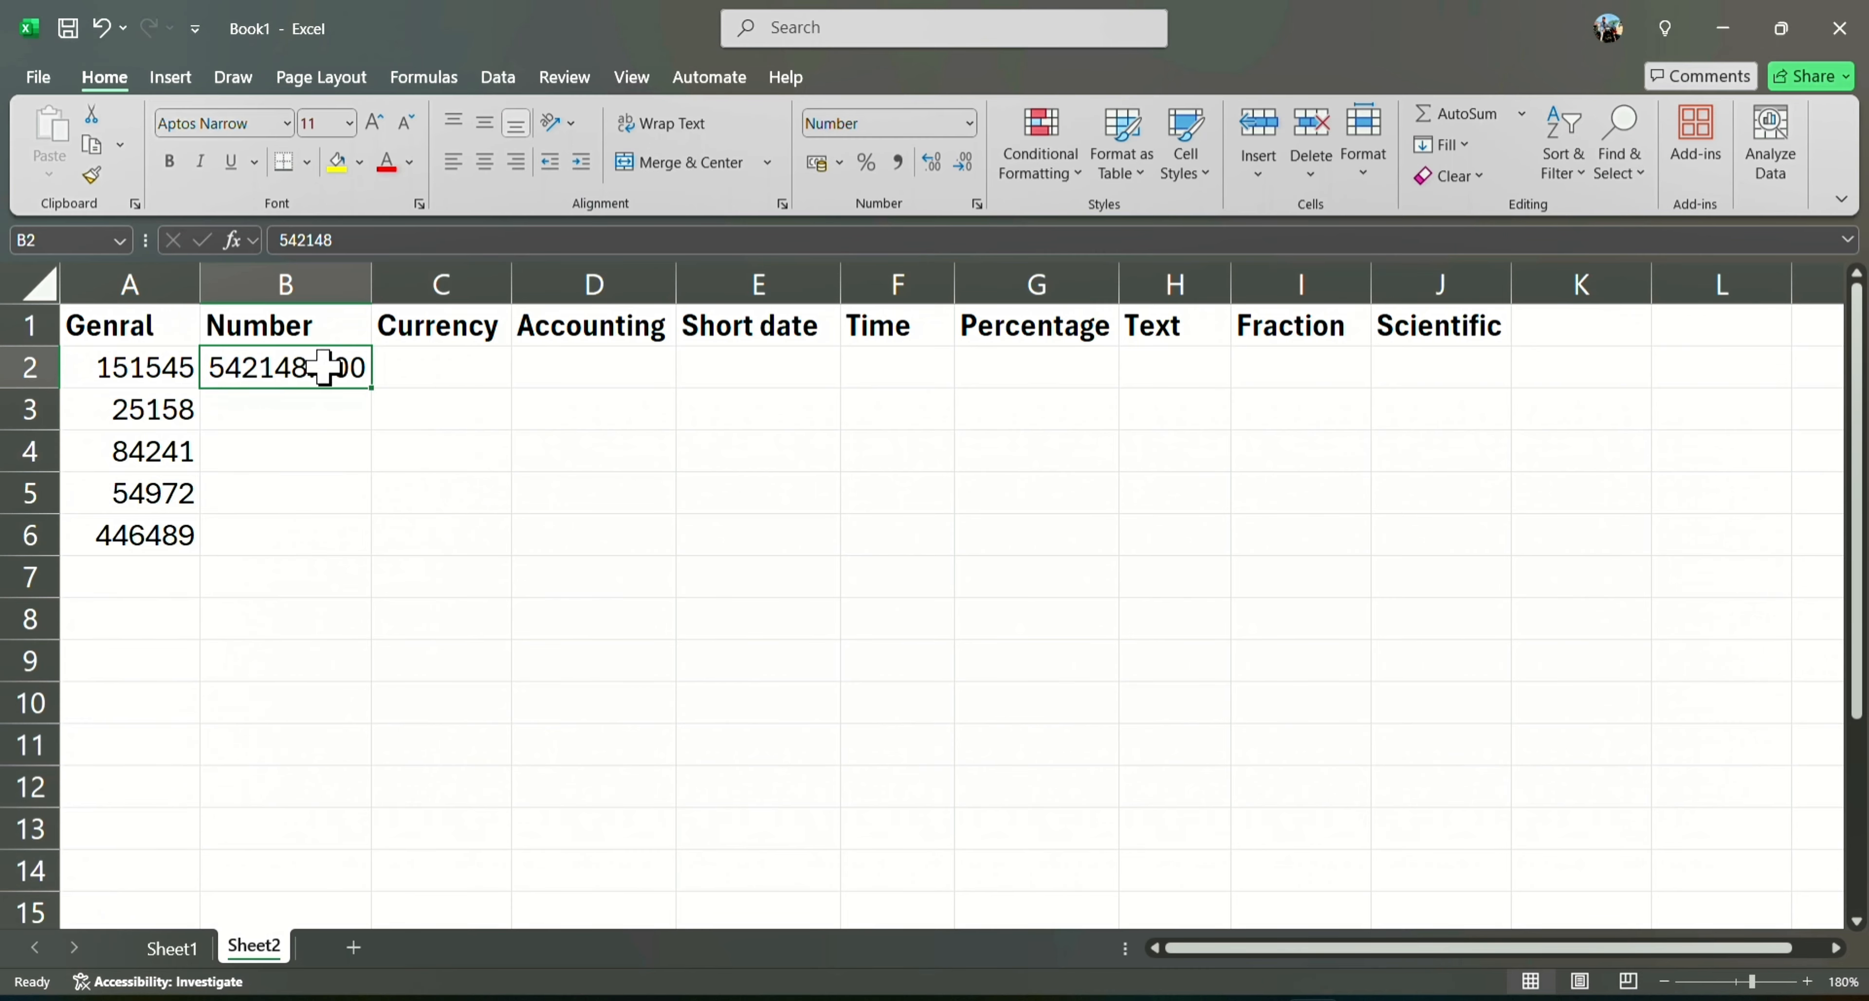
- Format cell B2 as a number with one decimal place and the 1000 separator, and reduce it to no decimals
click(971, 125)
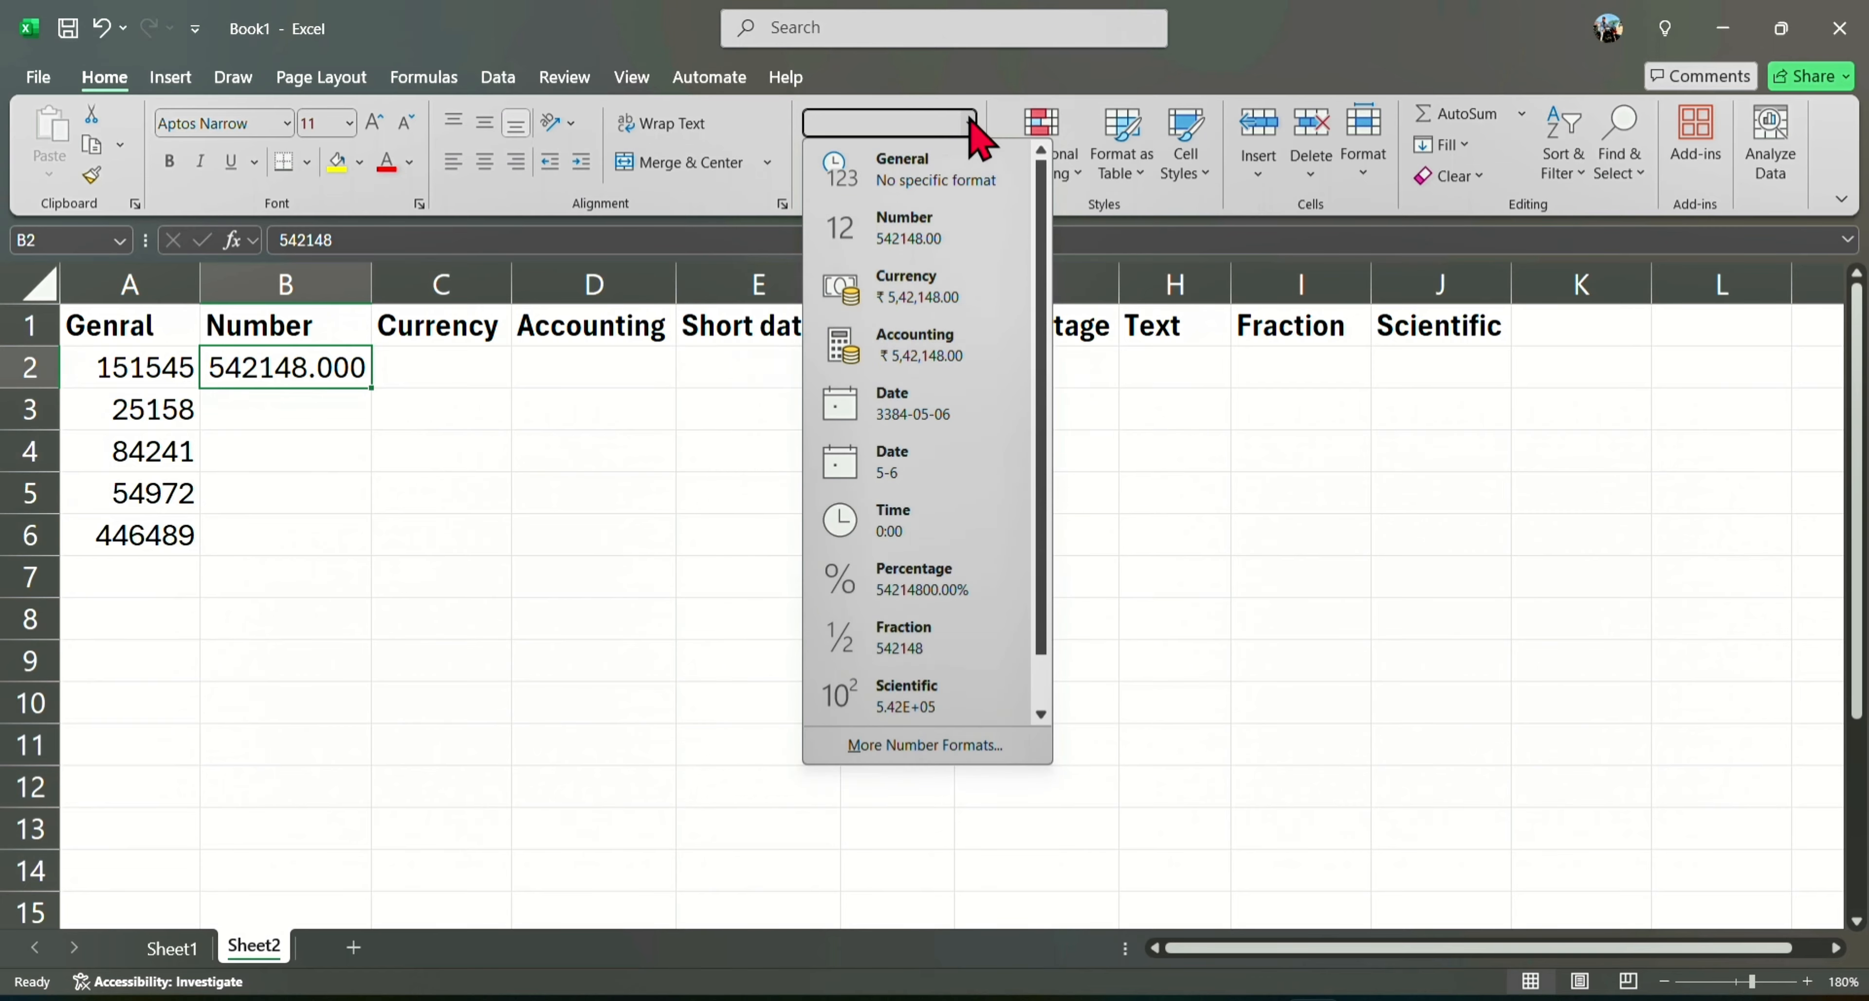
click(938, 754)
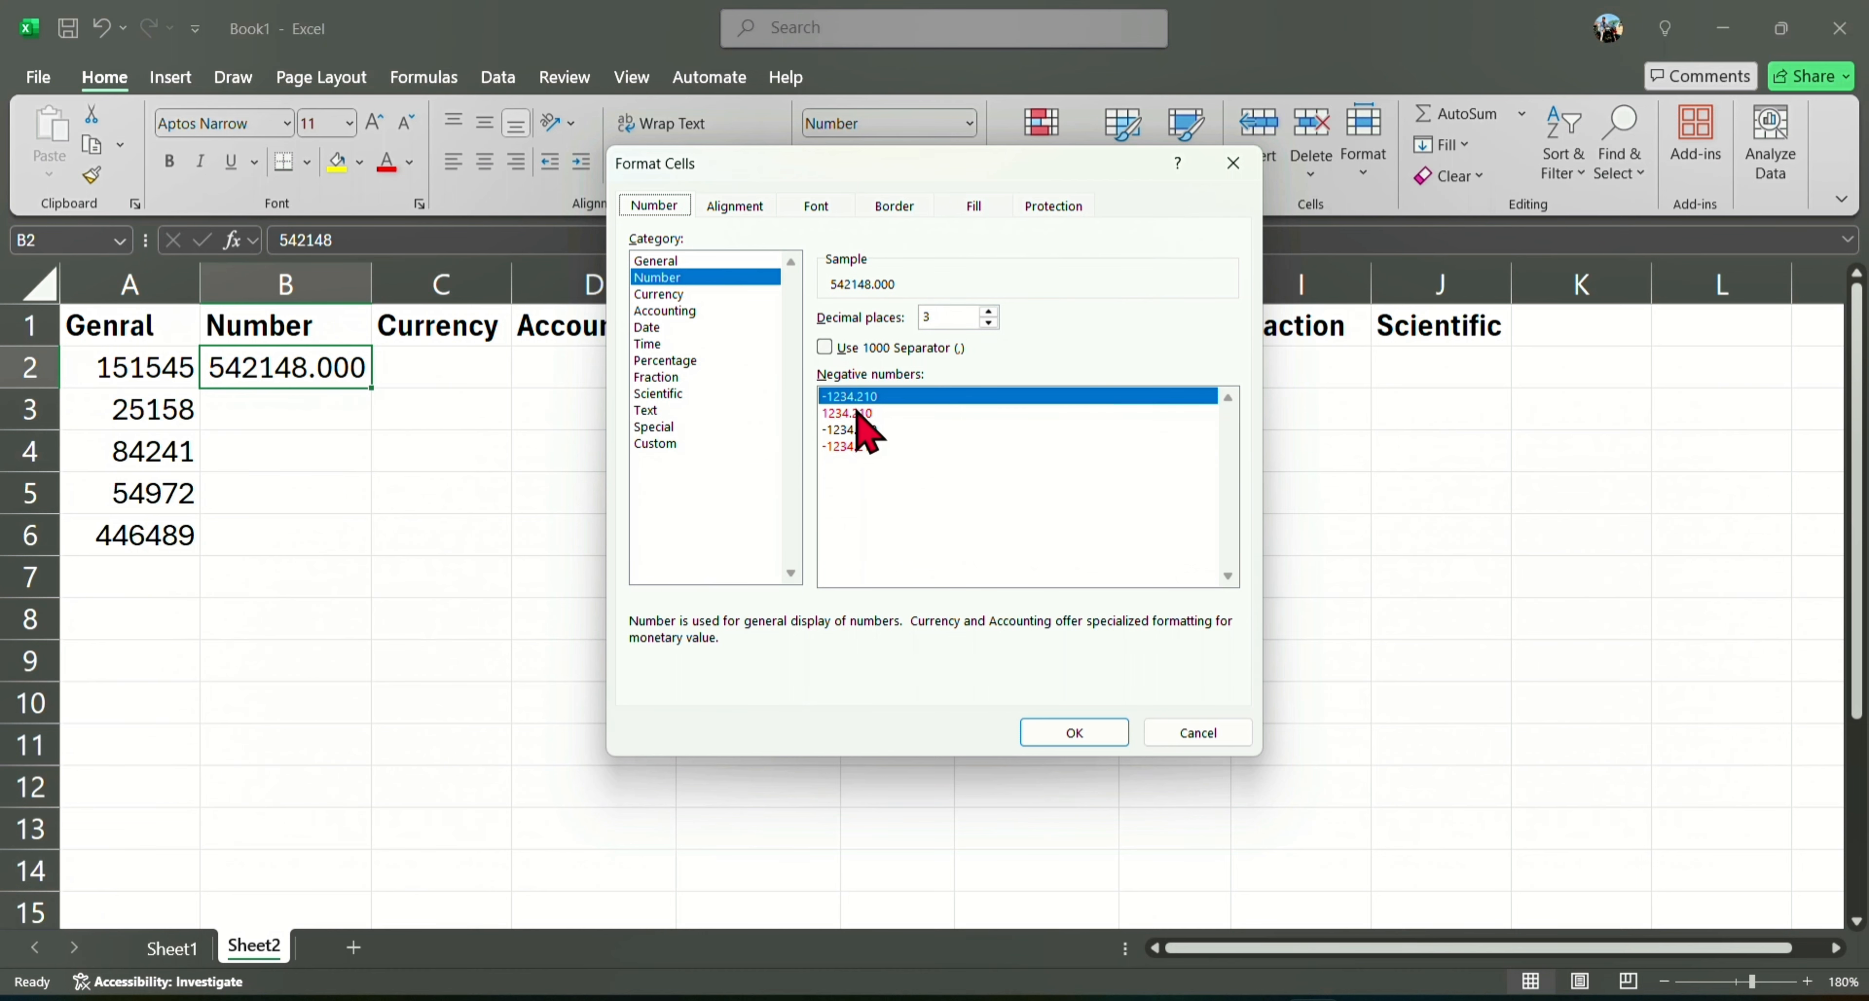
click(988, 323)
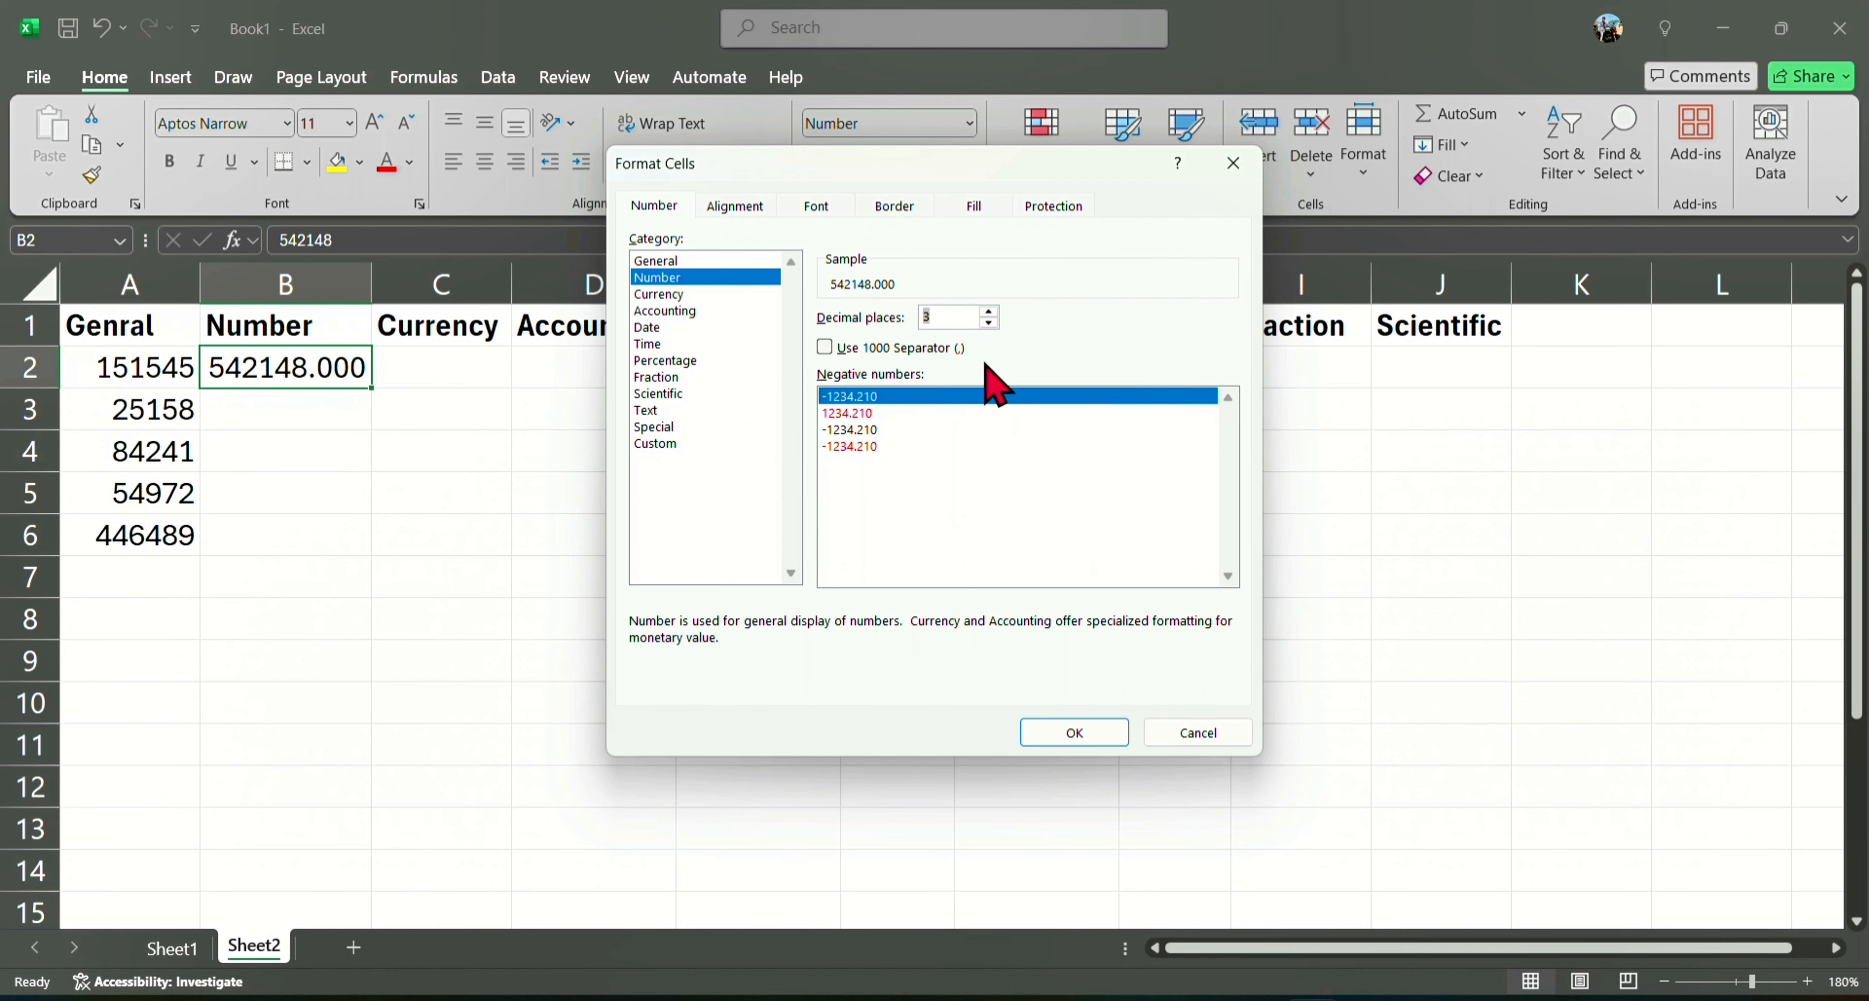
click(988, 323)
click(988, 324)
click(825, 347)
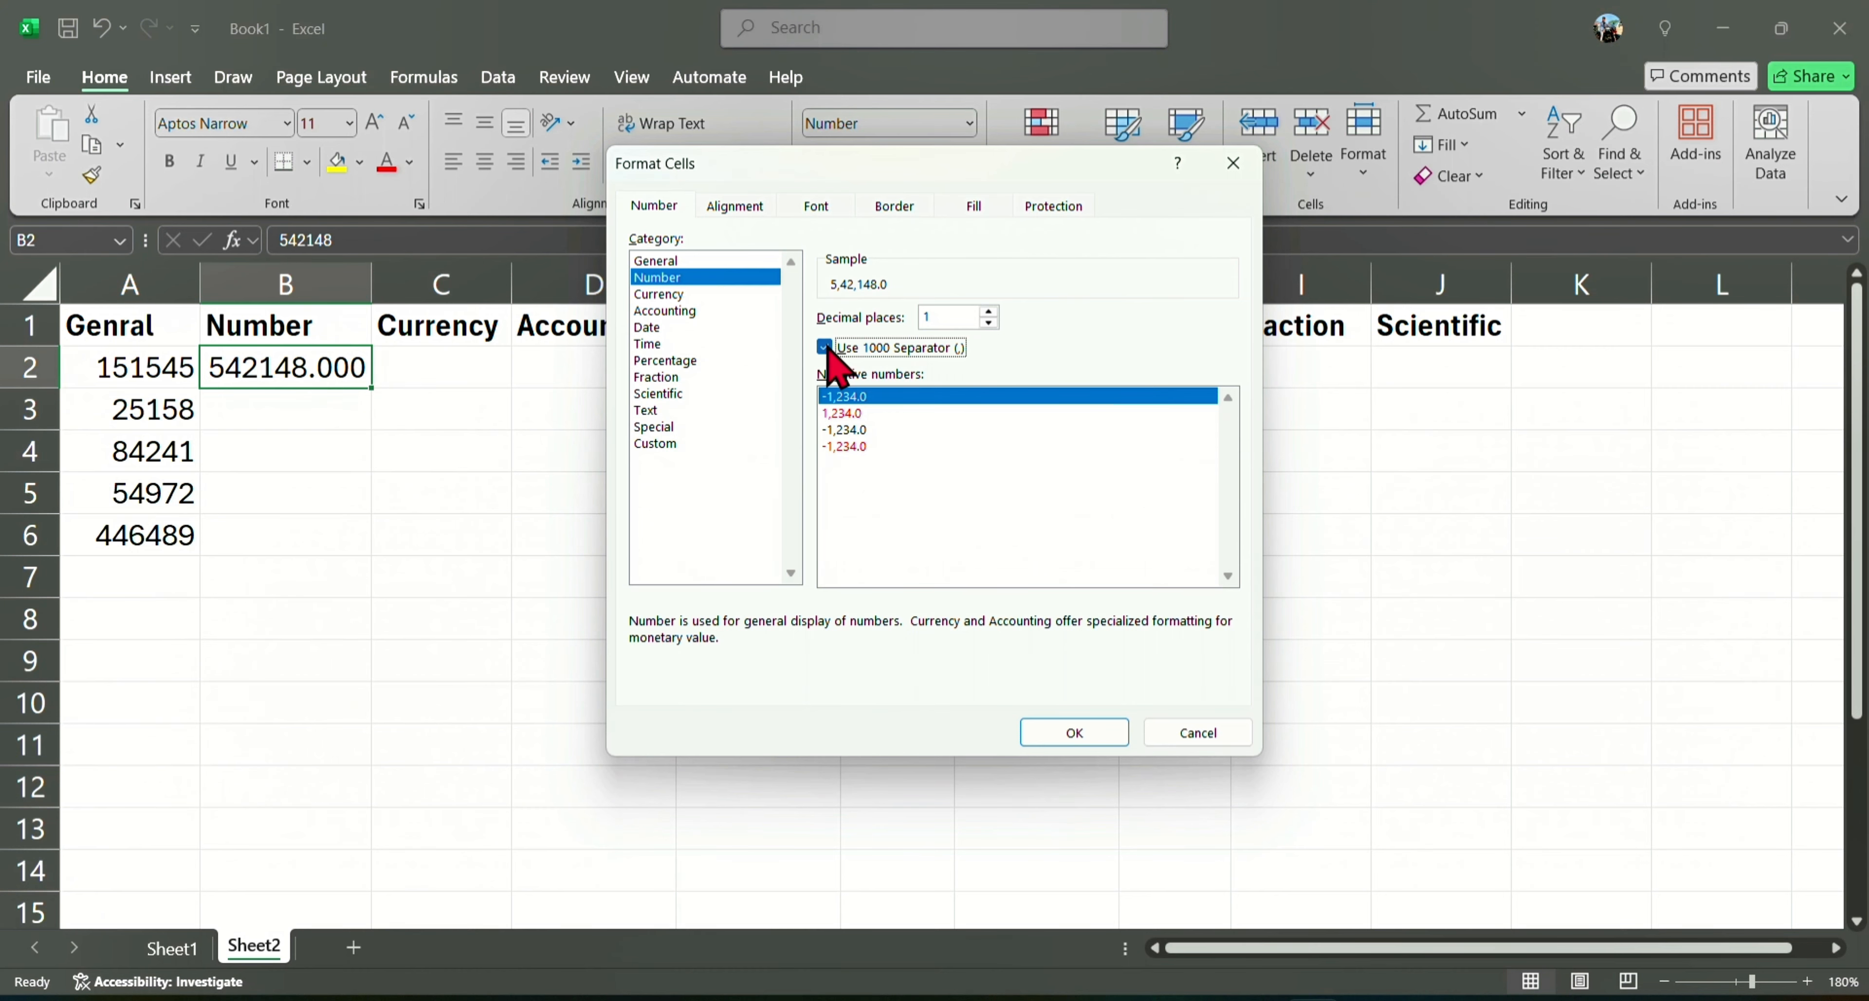
click(1075, 732)
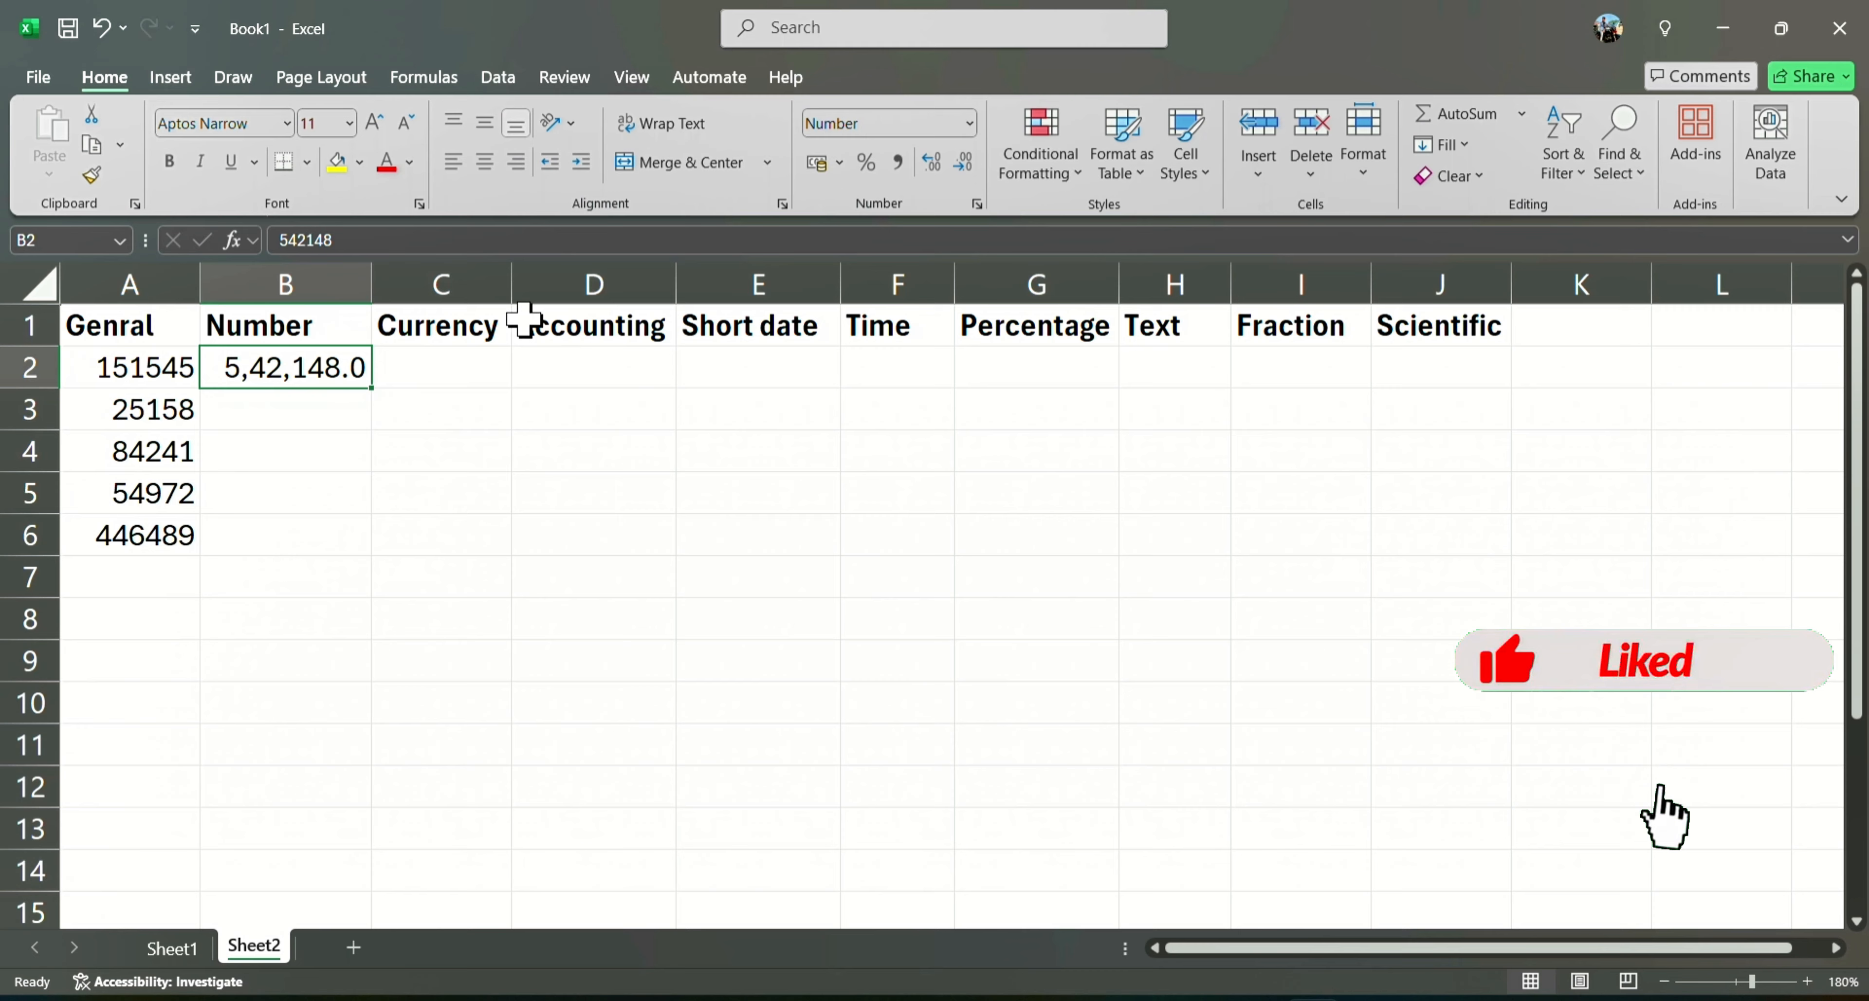
click(955, 171)
- Fill cells B3 to B6 of the Number column with -4582, 871248, 644 and 5484
click(293, 414)
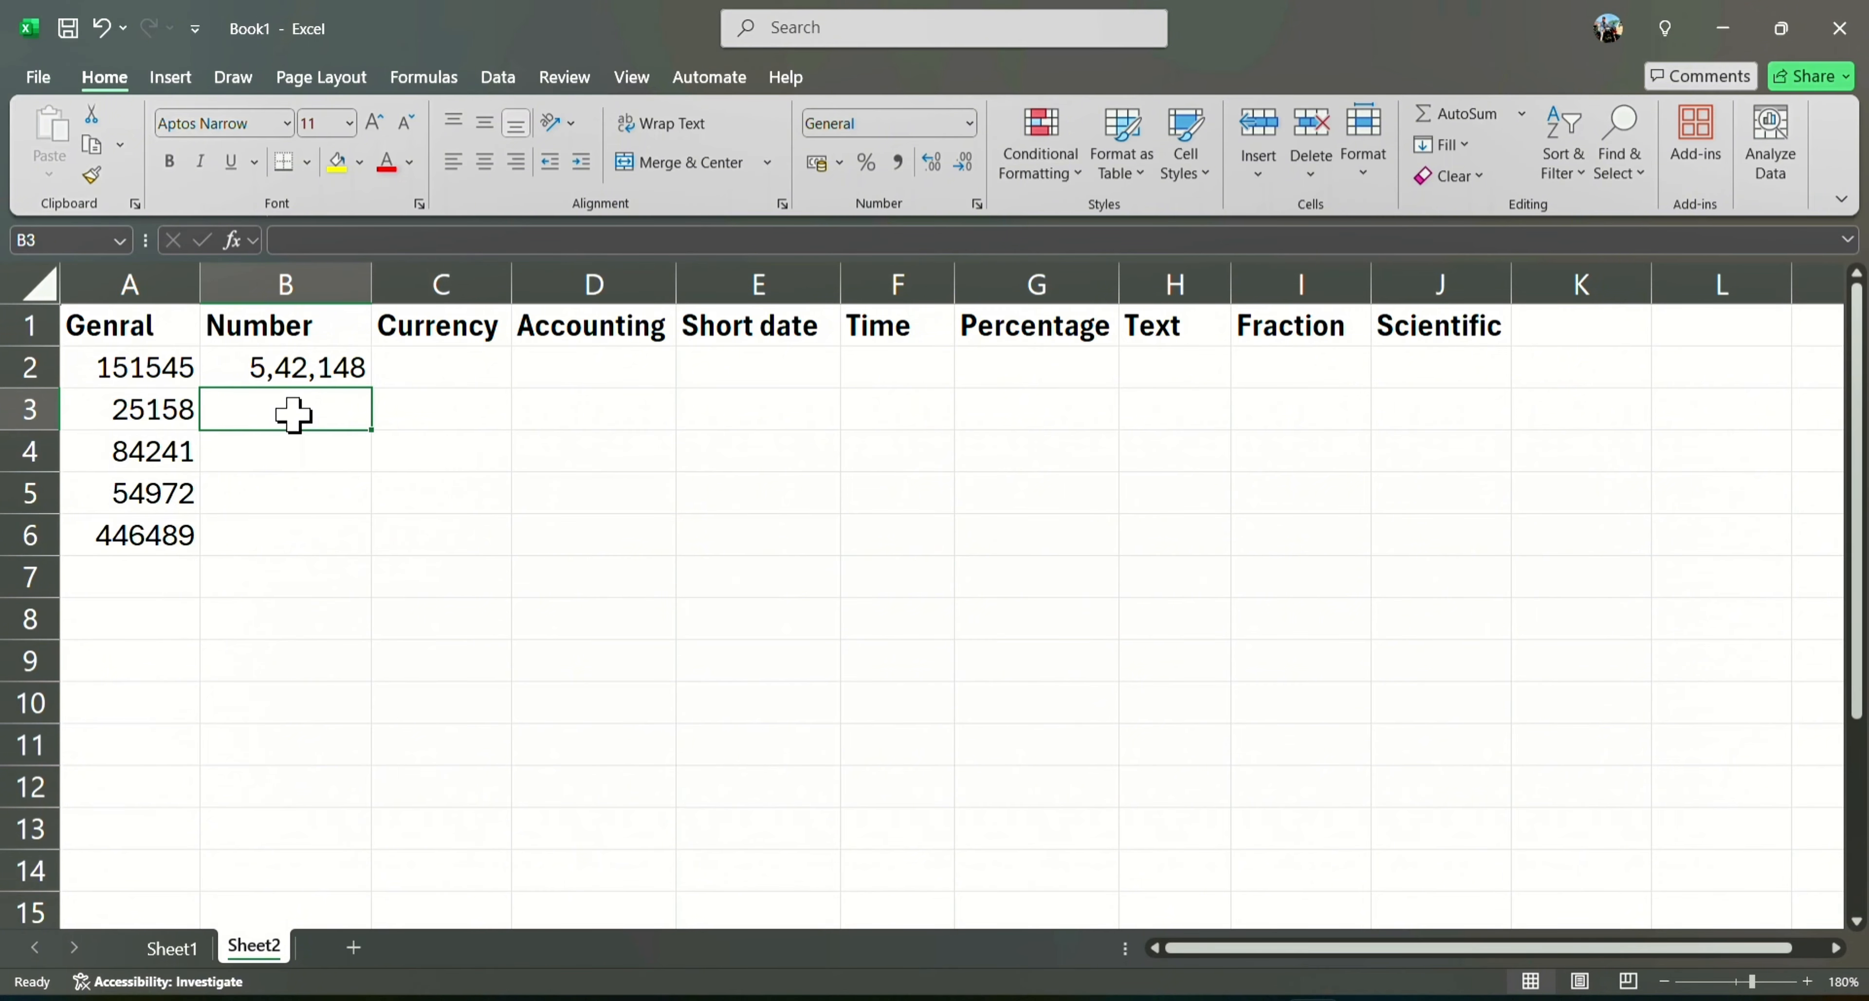
text(-4582)
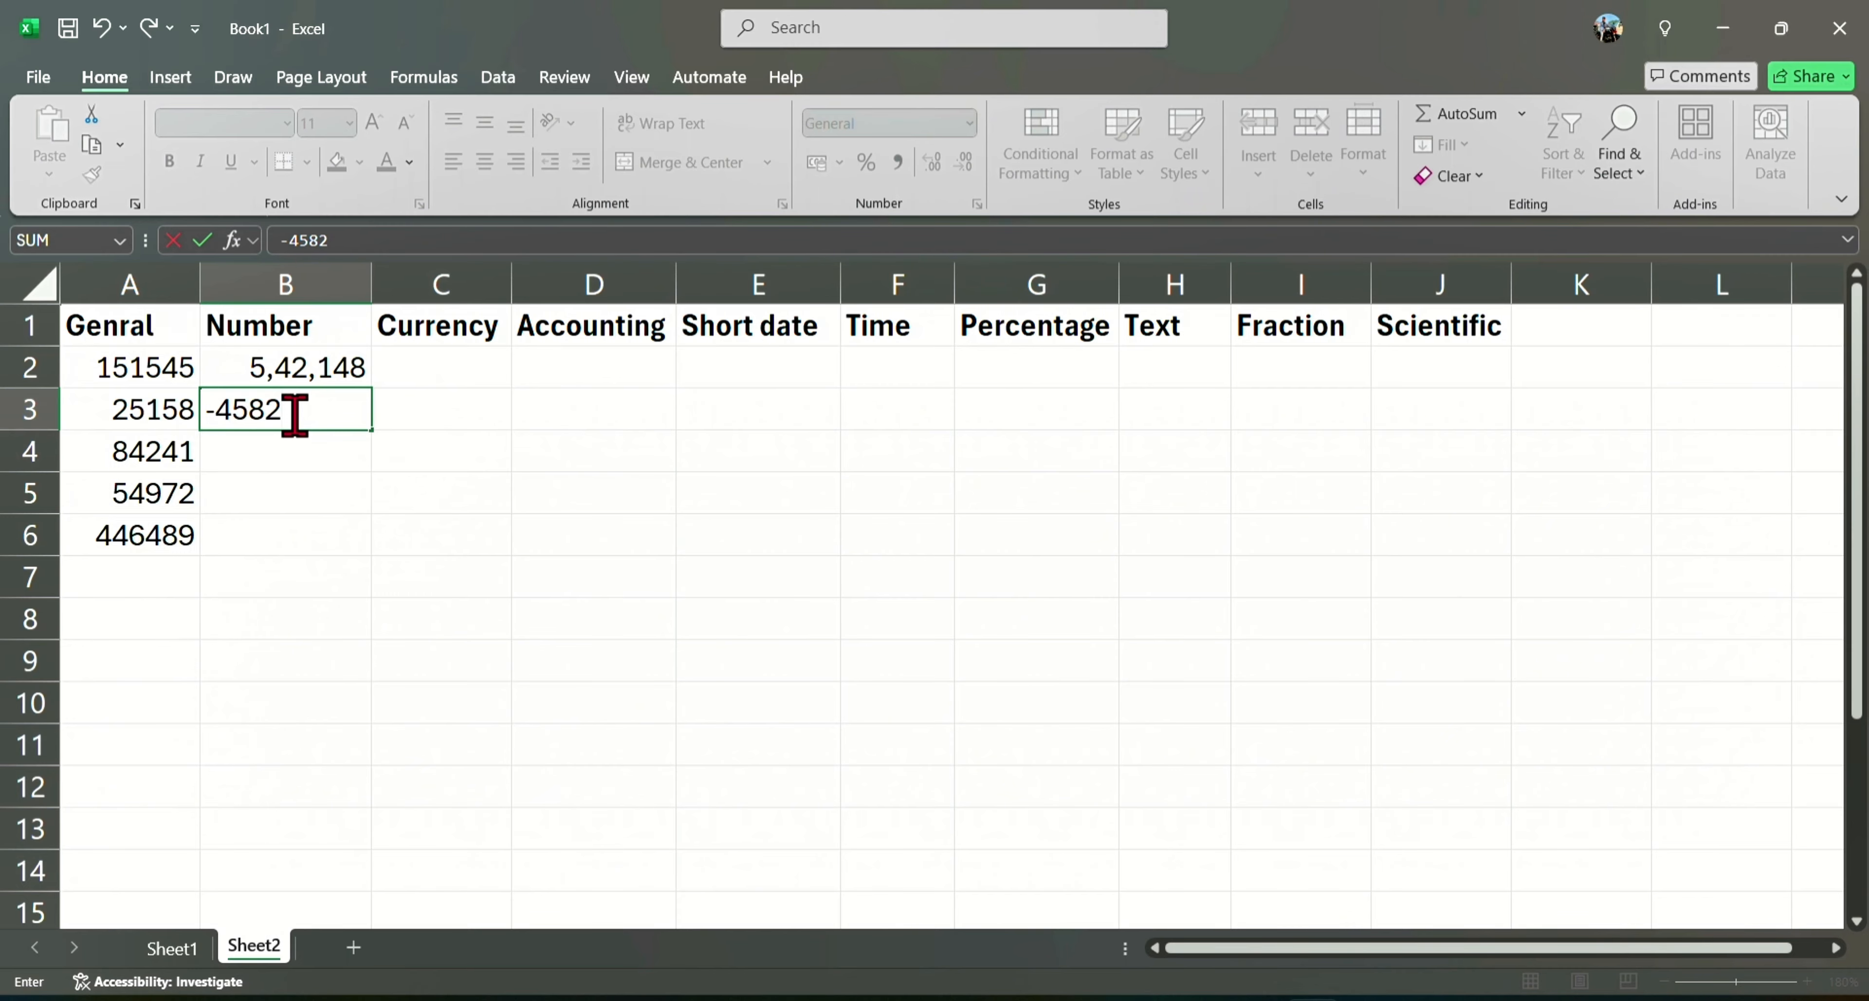
key(Return)
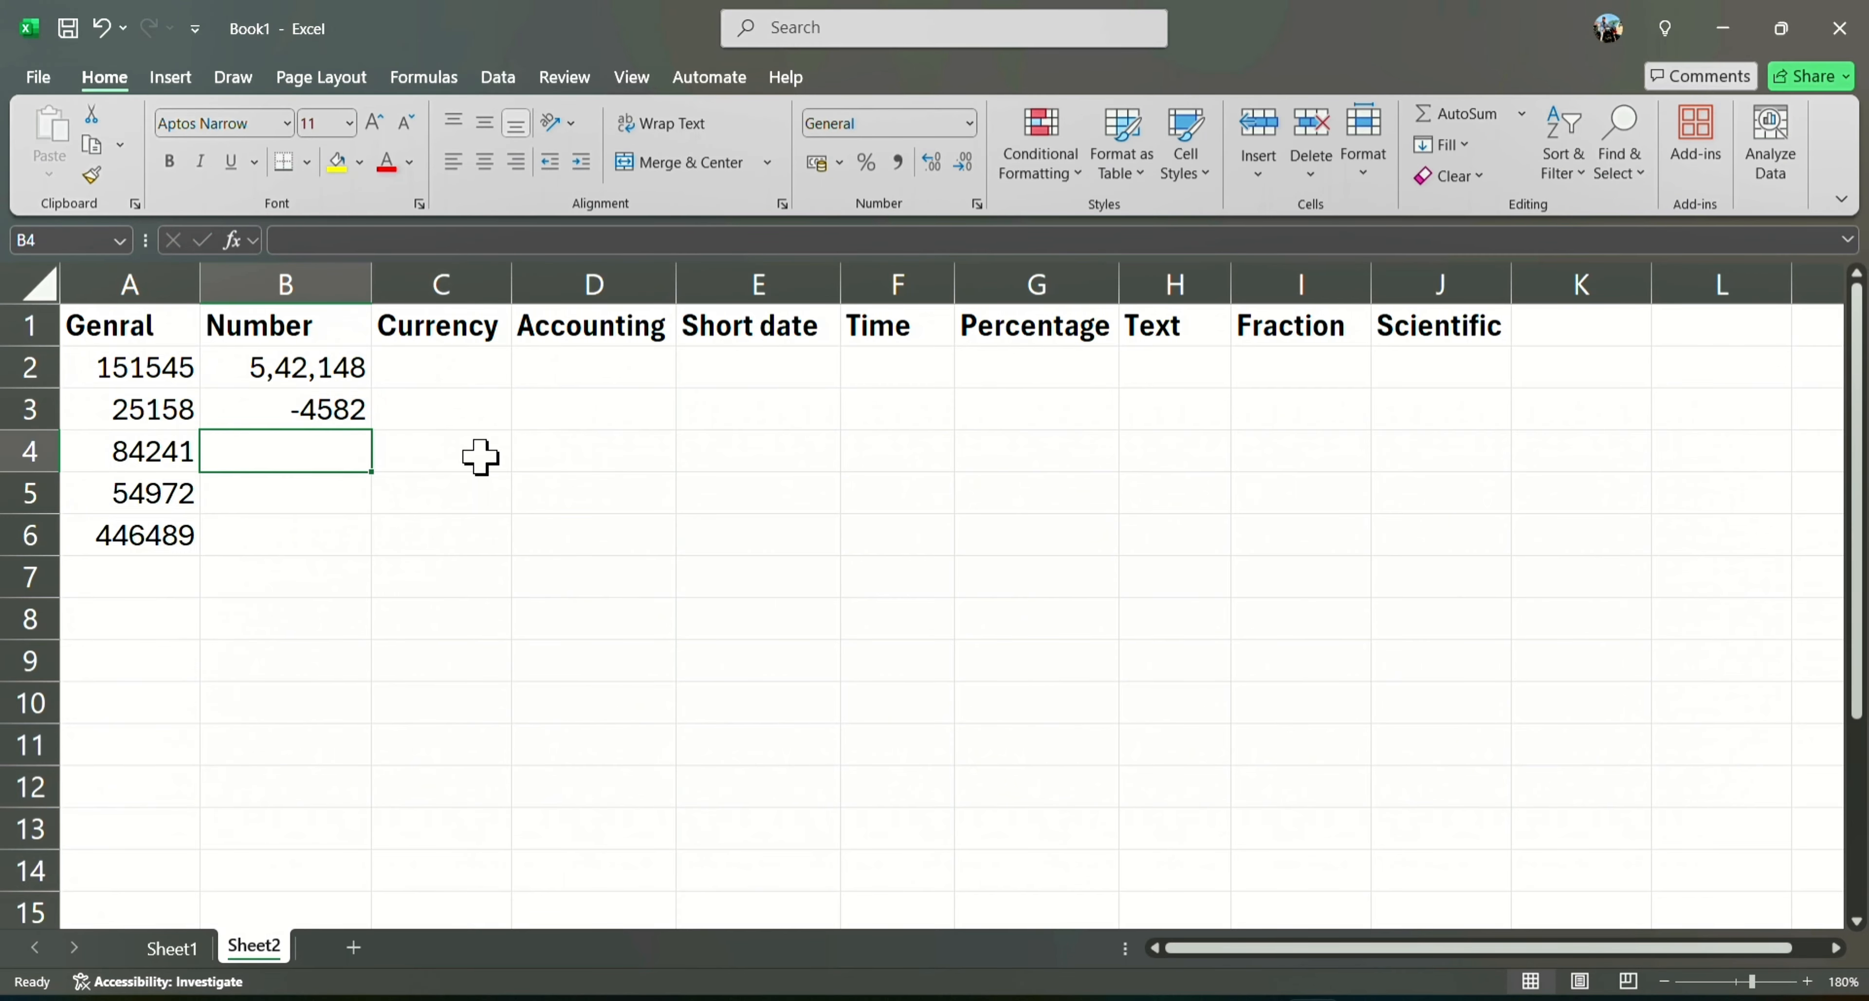
text(871248)
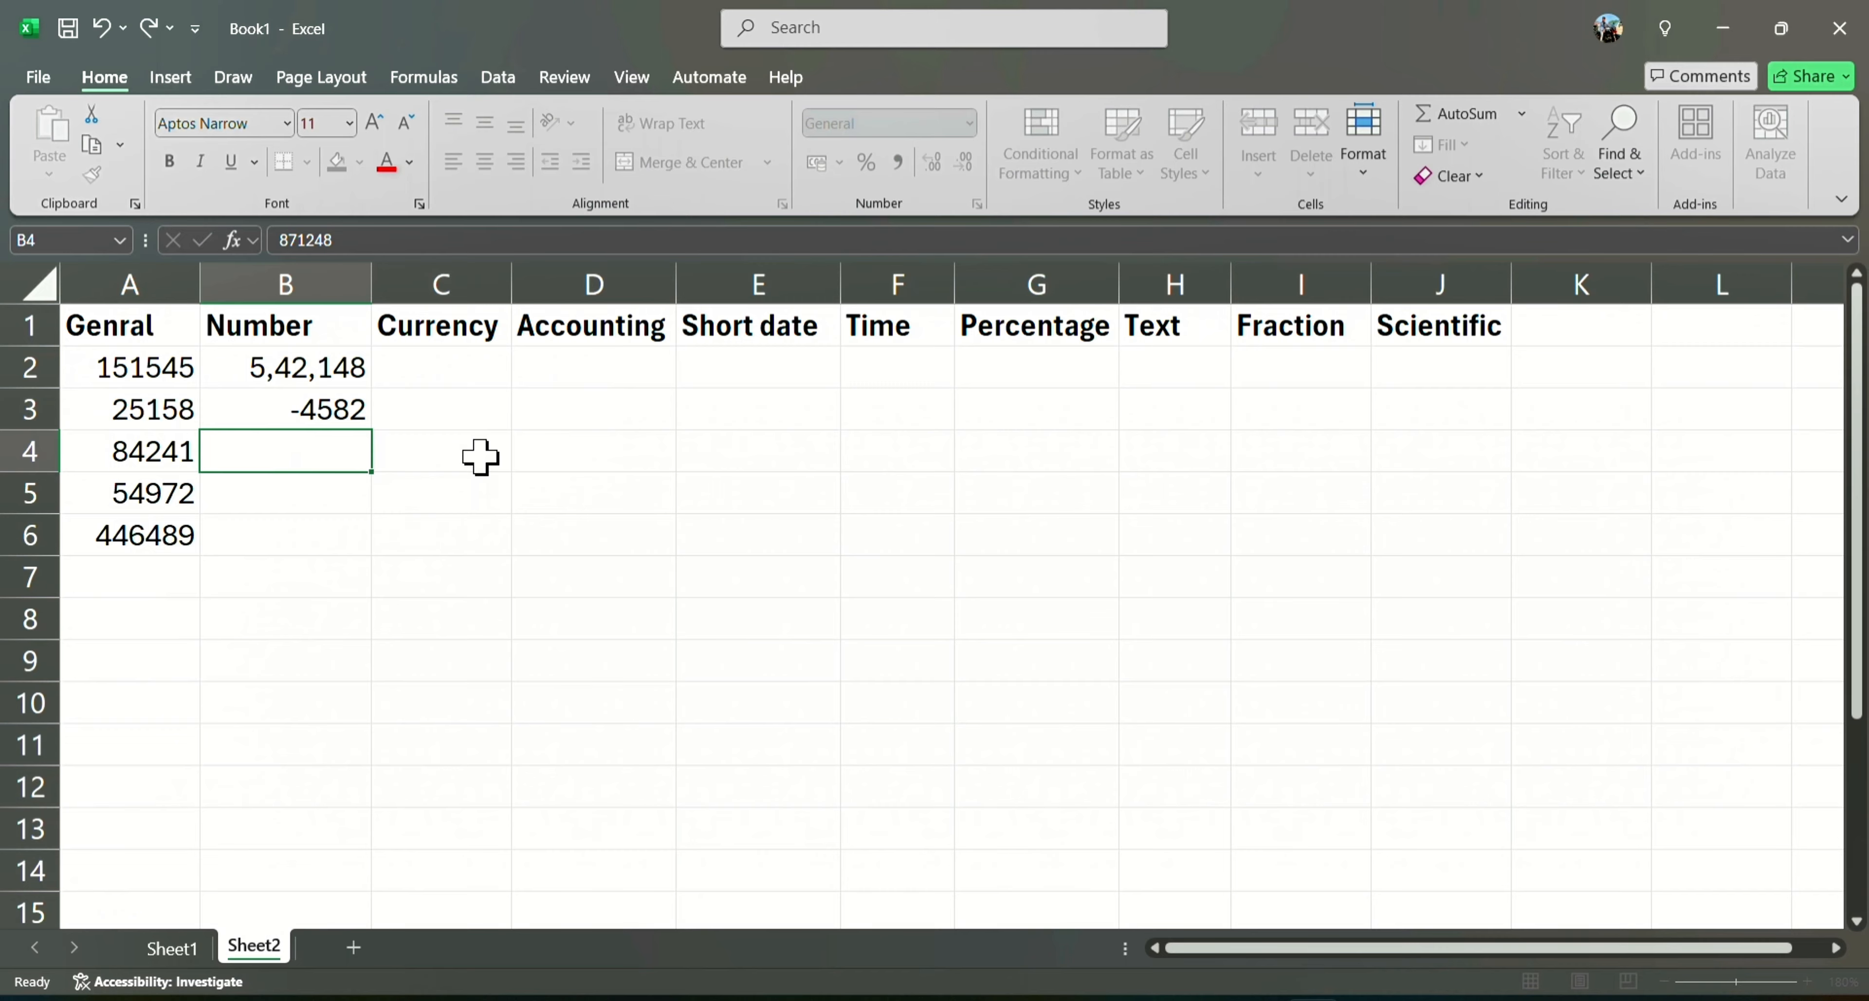
key(Return)
text(644)
key(Return)
text(5484)
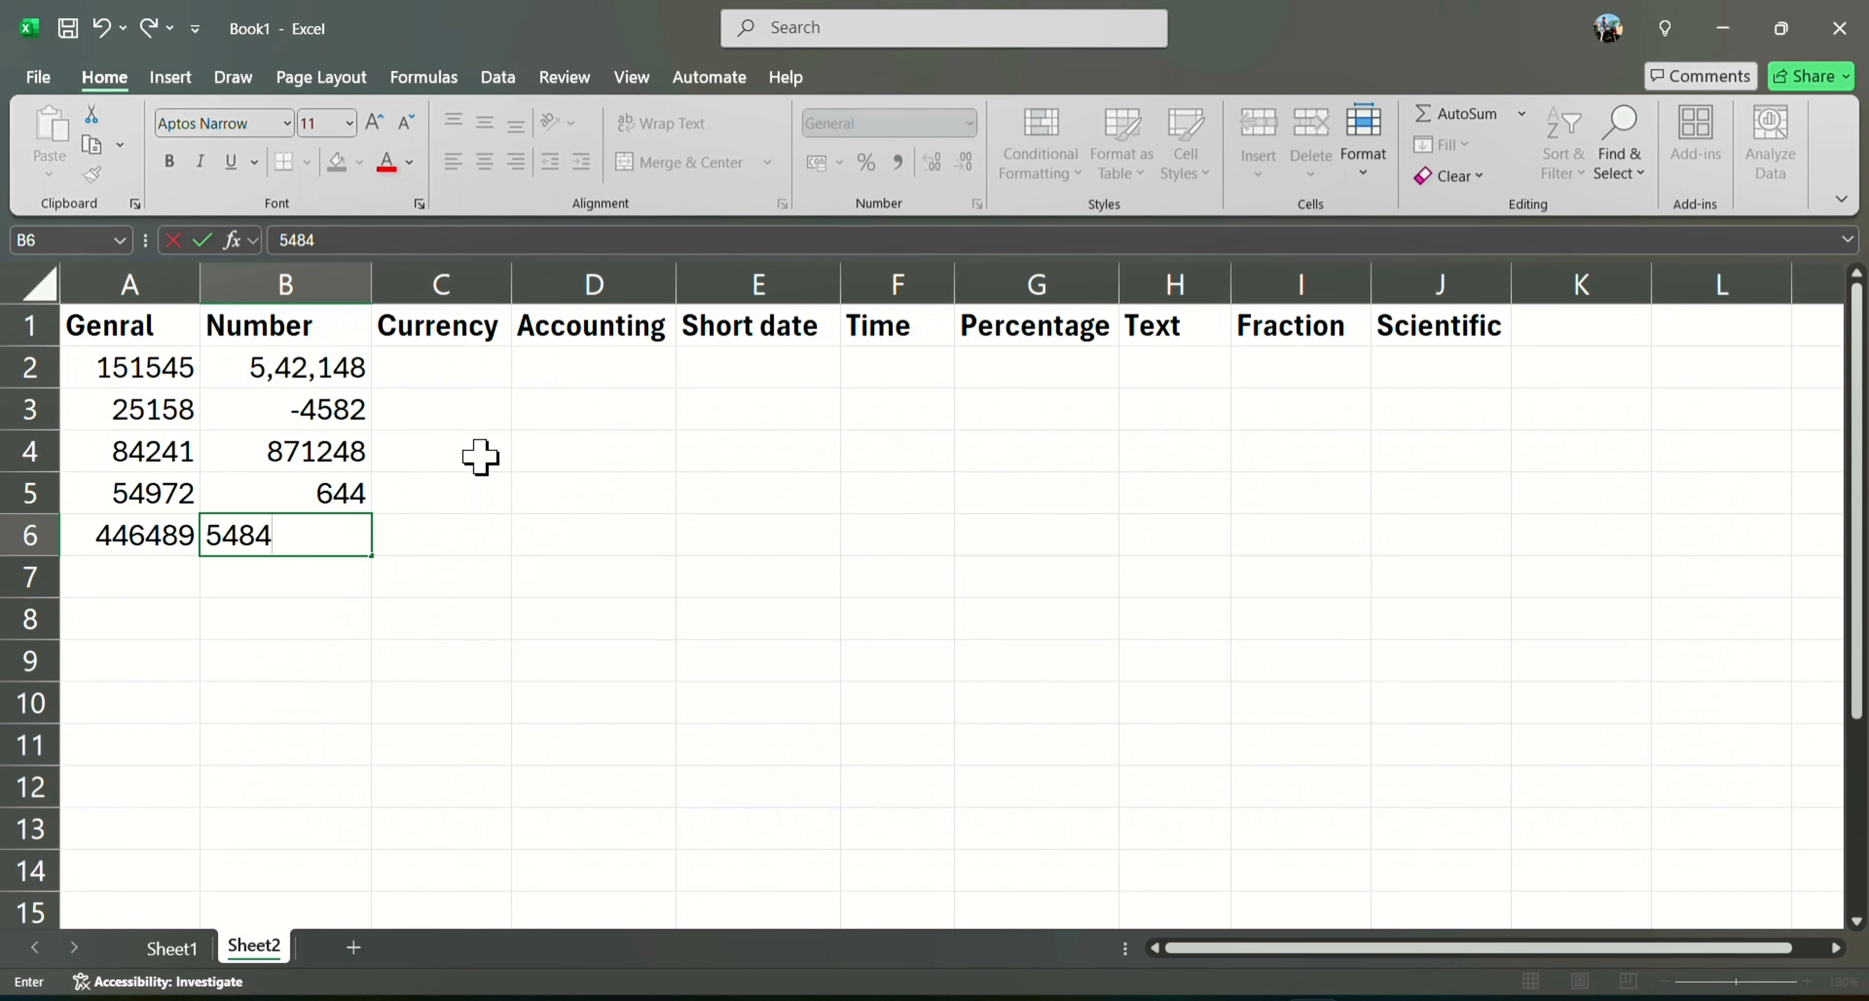
key(Return)
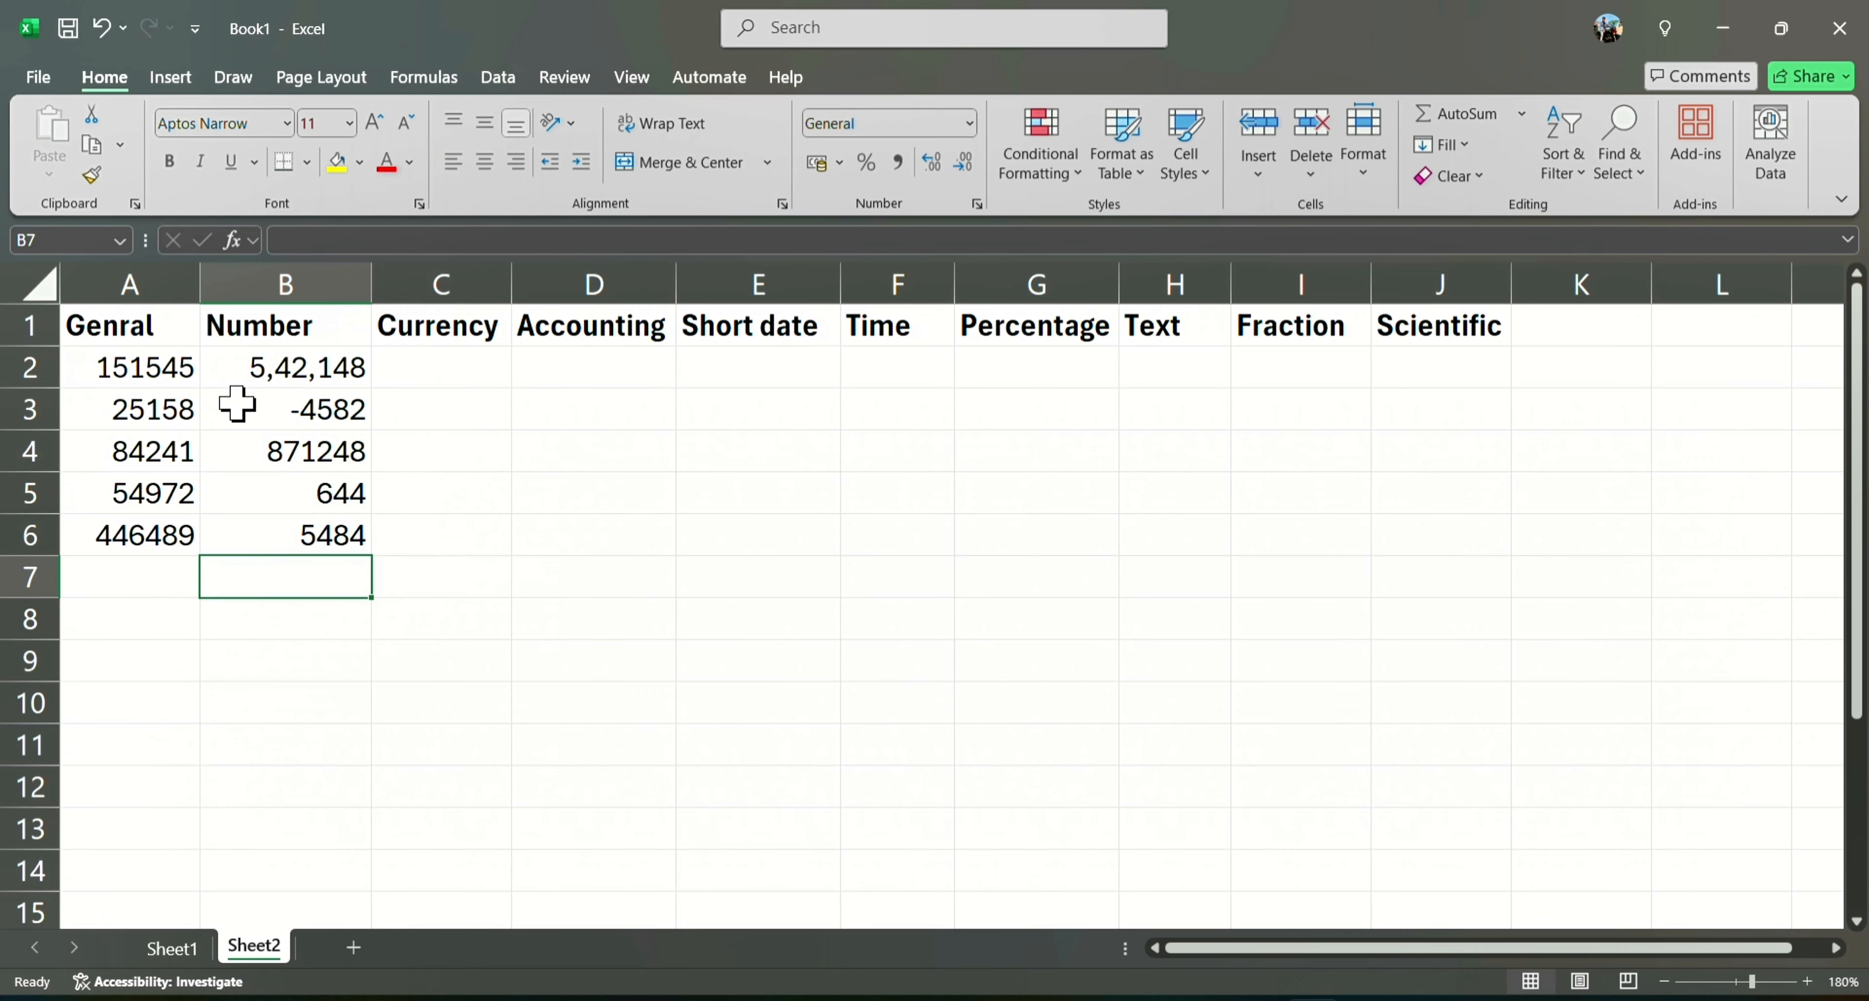
- Set cells B2 to B7 to the Number category with the 1000 separator and zero decimal places
drag(229, 367, 286, 576)
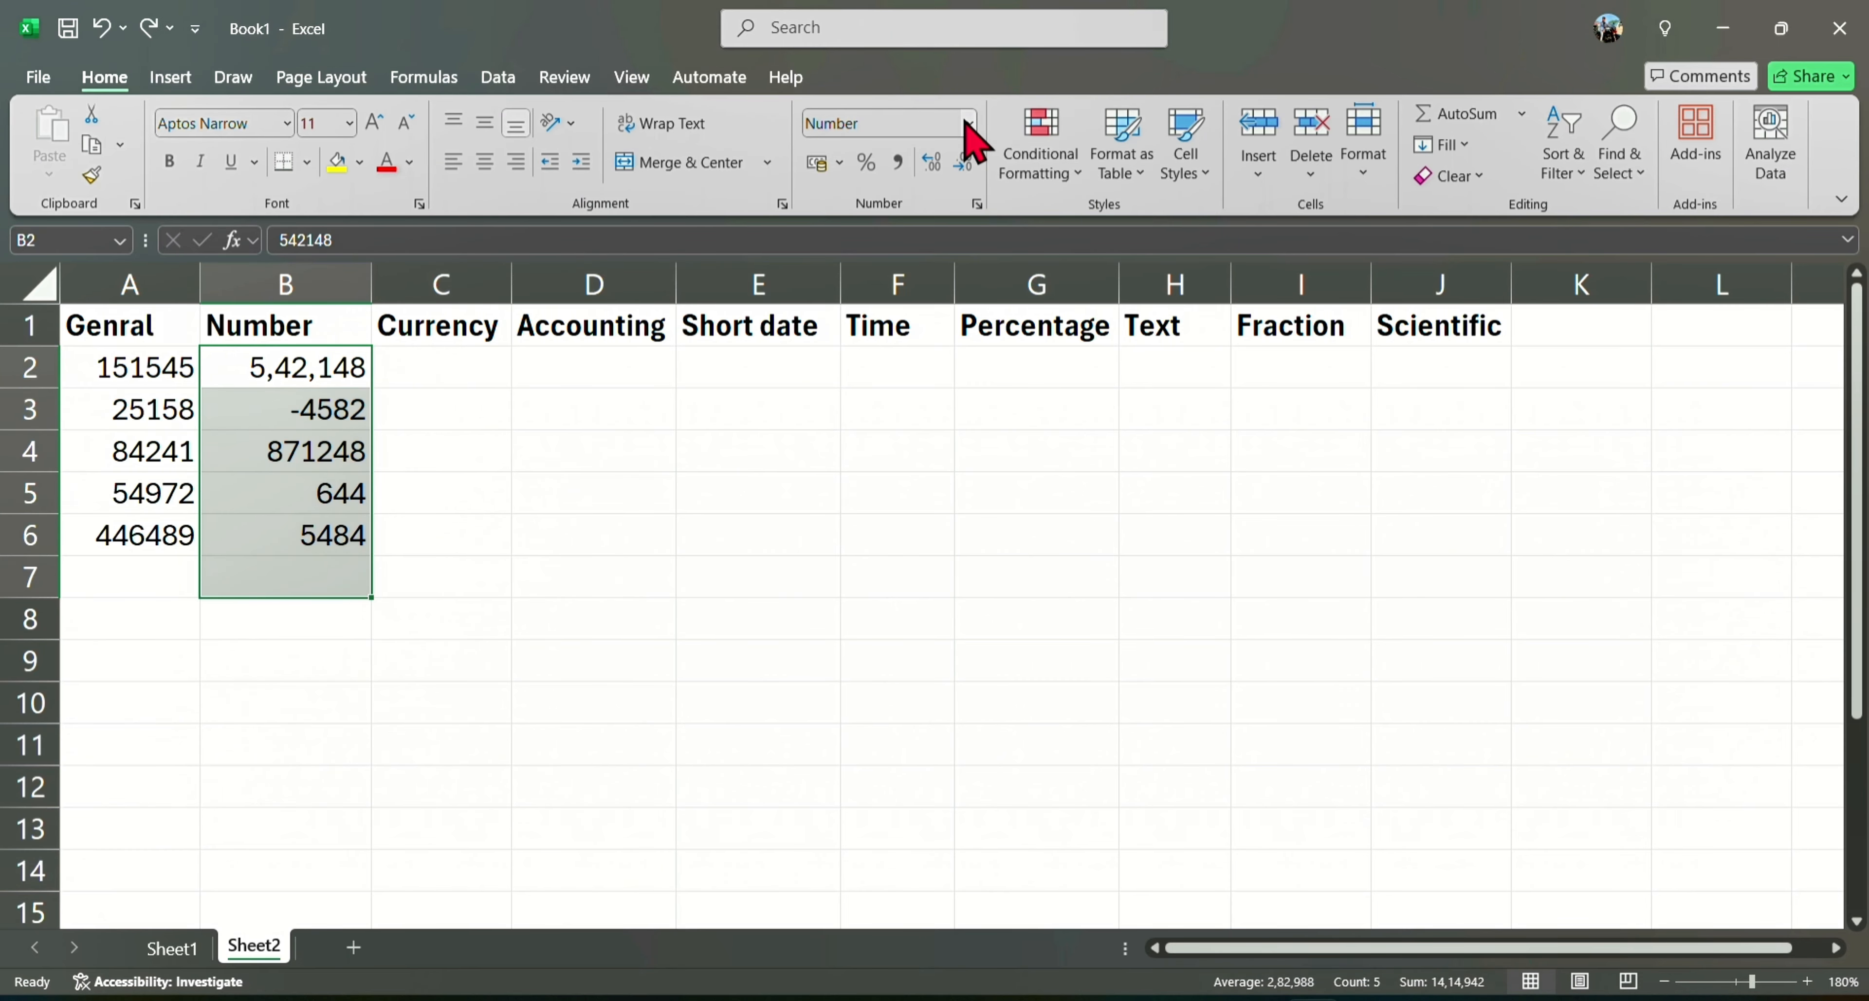
click(969, 123)
scroll(936, 478, down, 1)
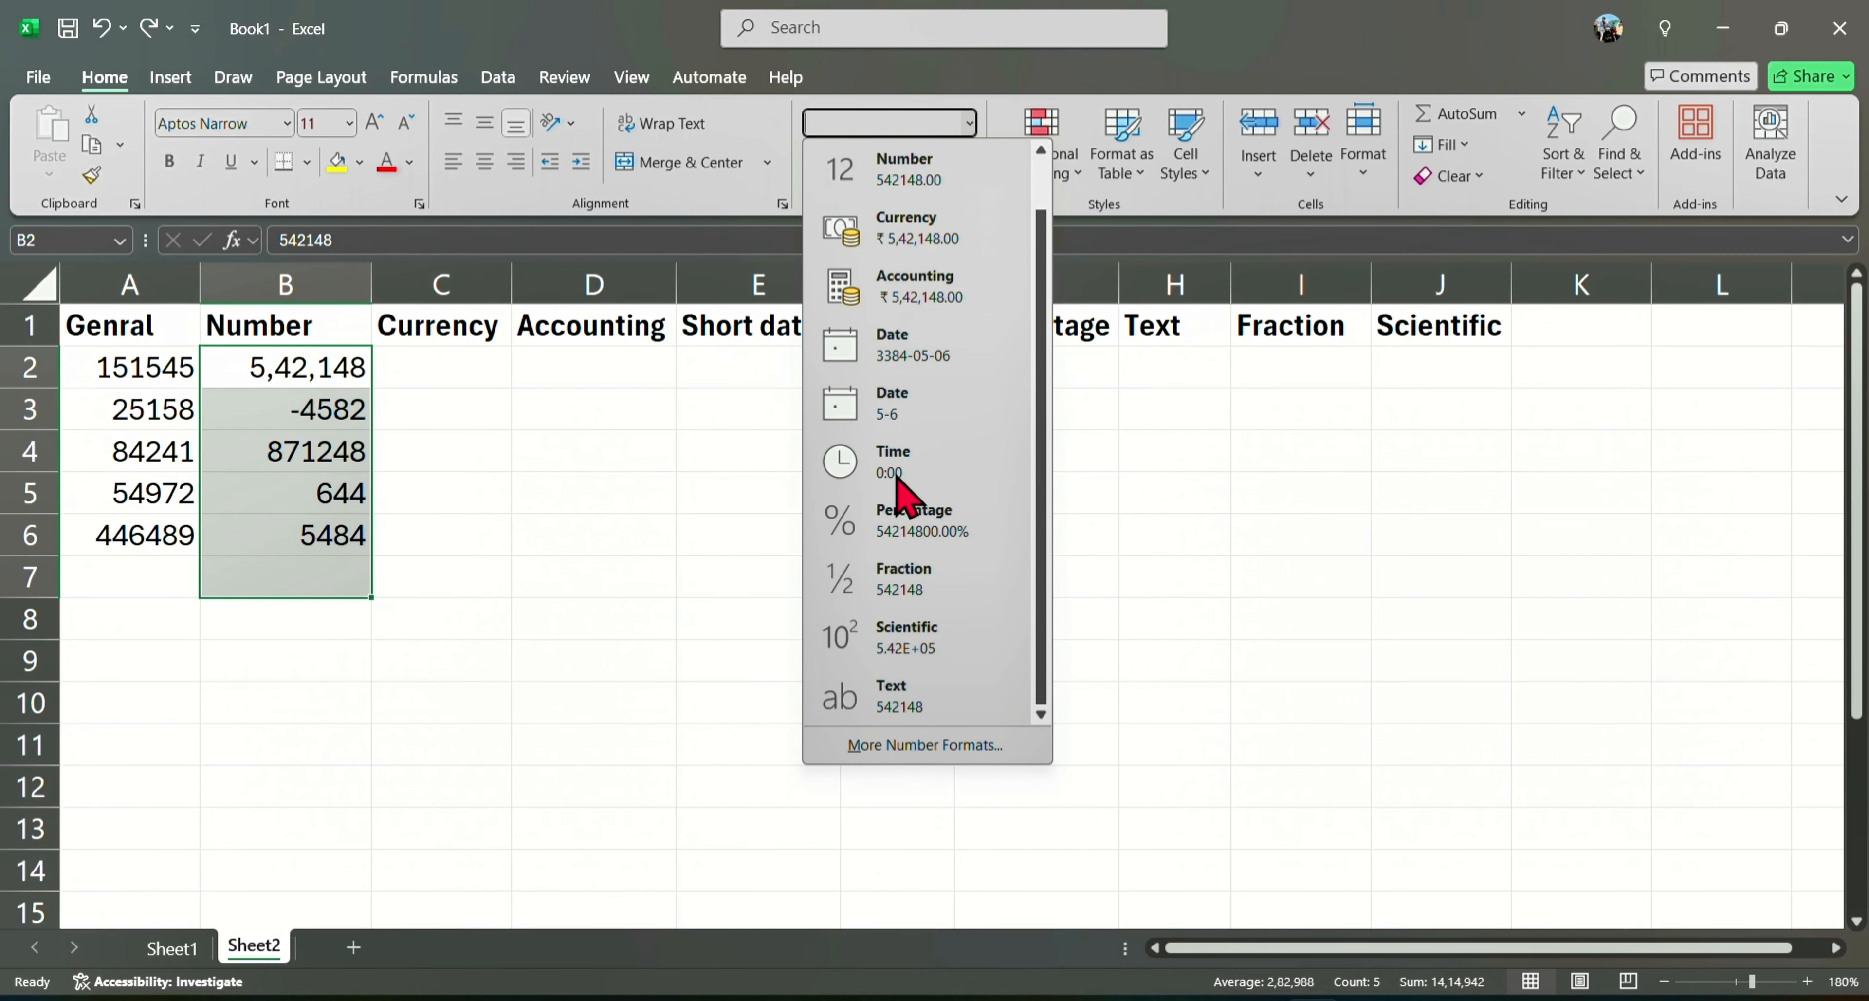
click(907, 745)
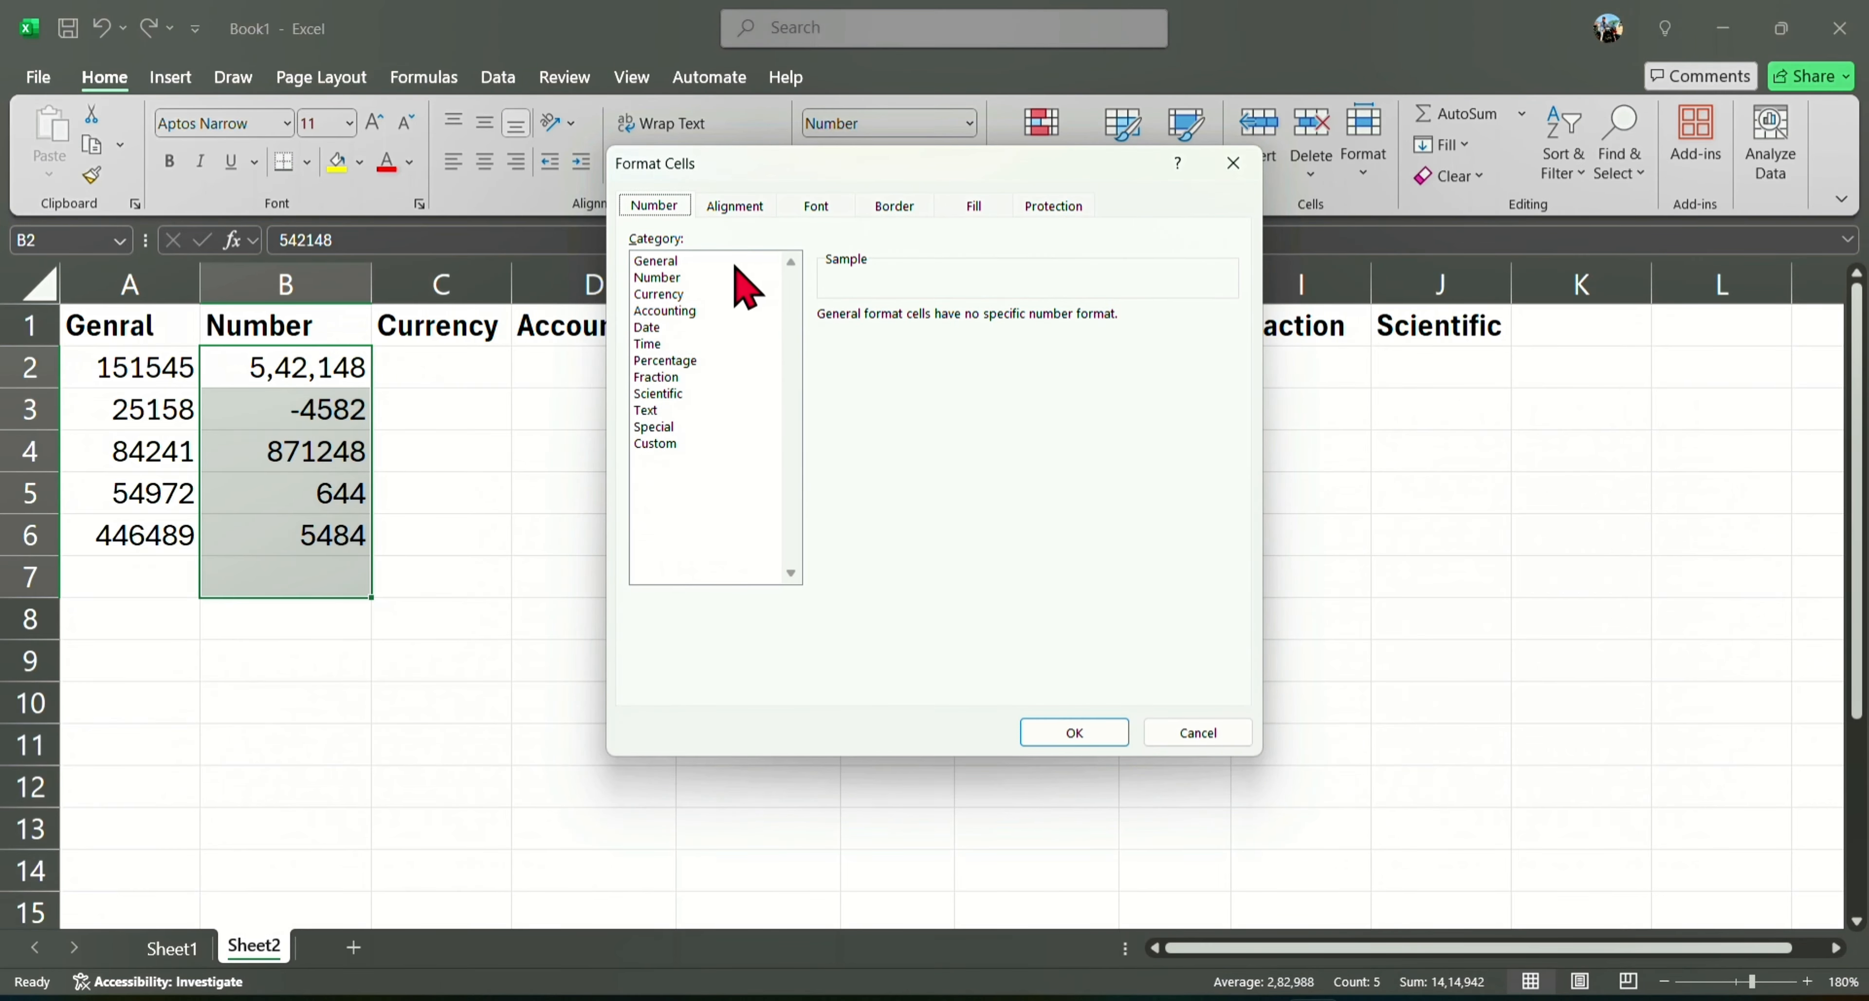
click(666, 278)
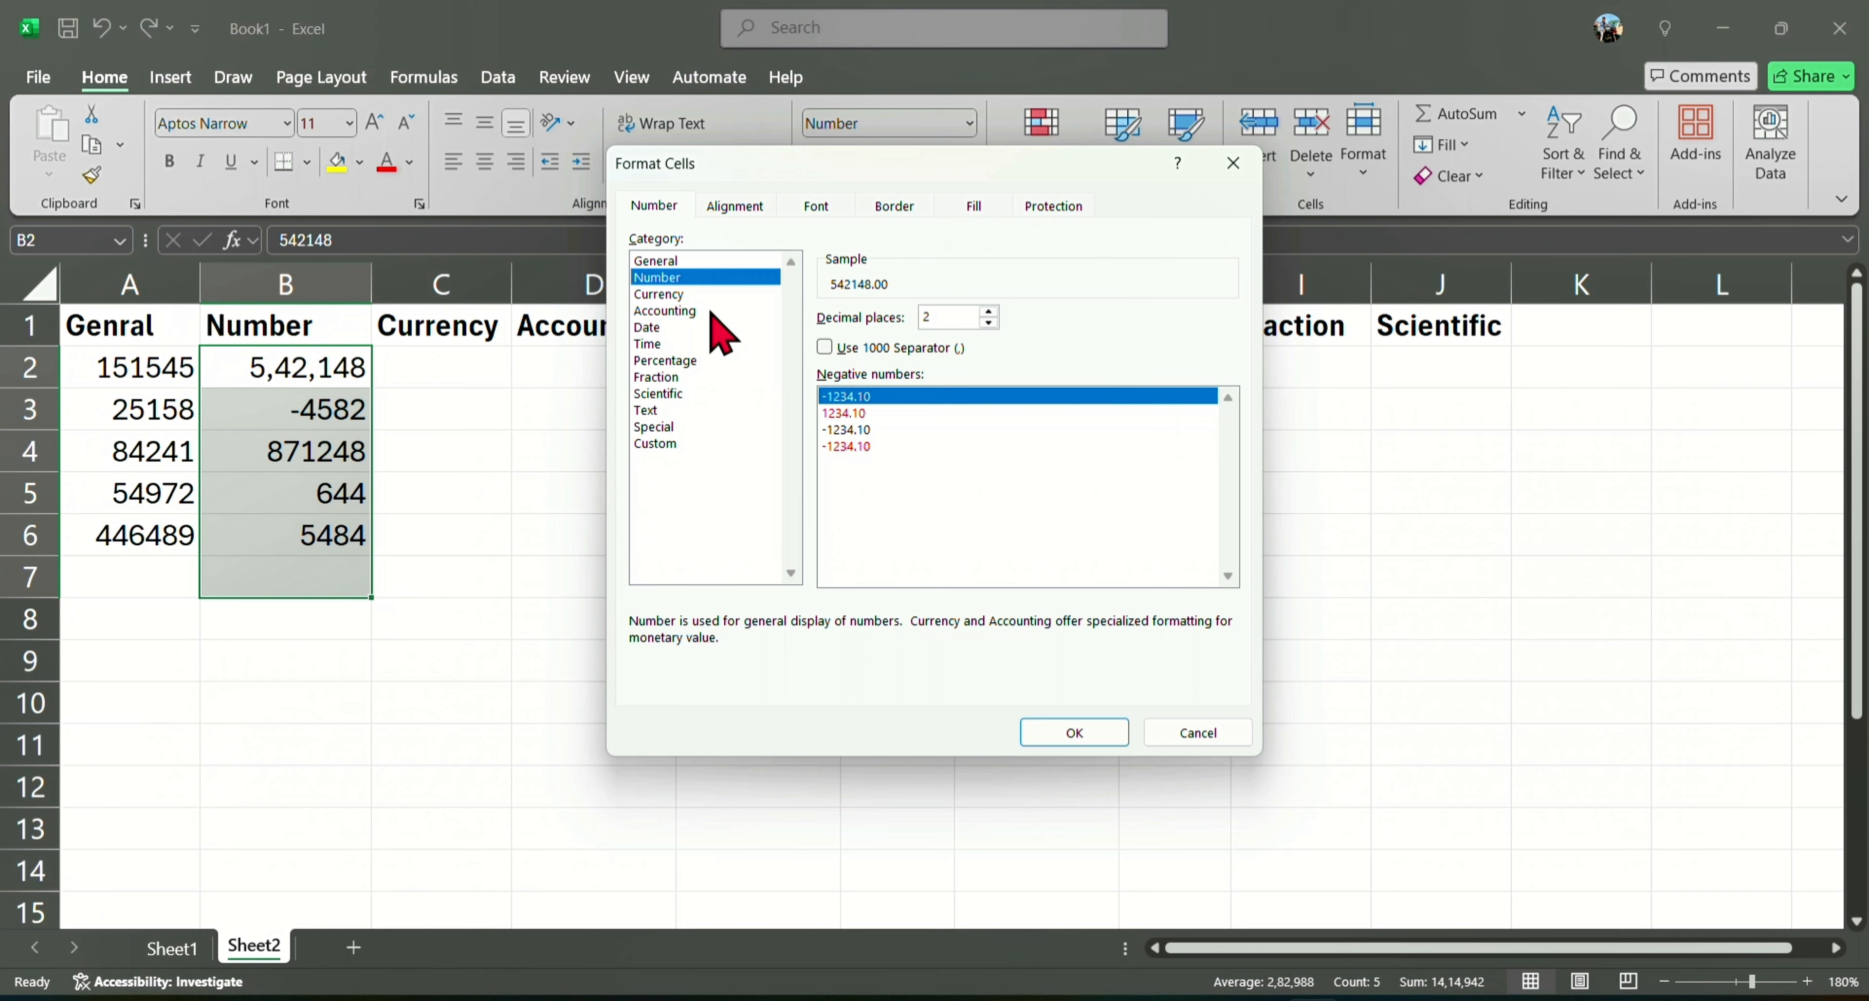
click(825, 347)
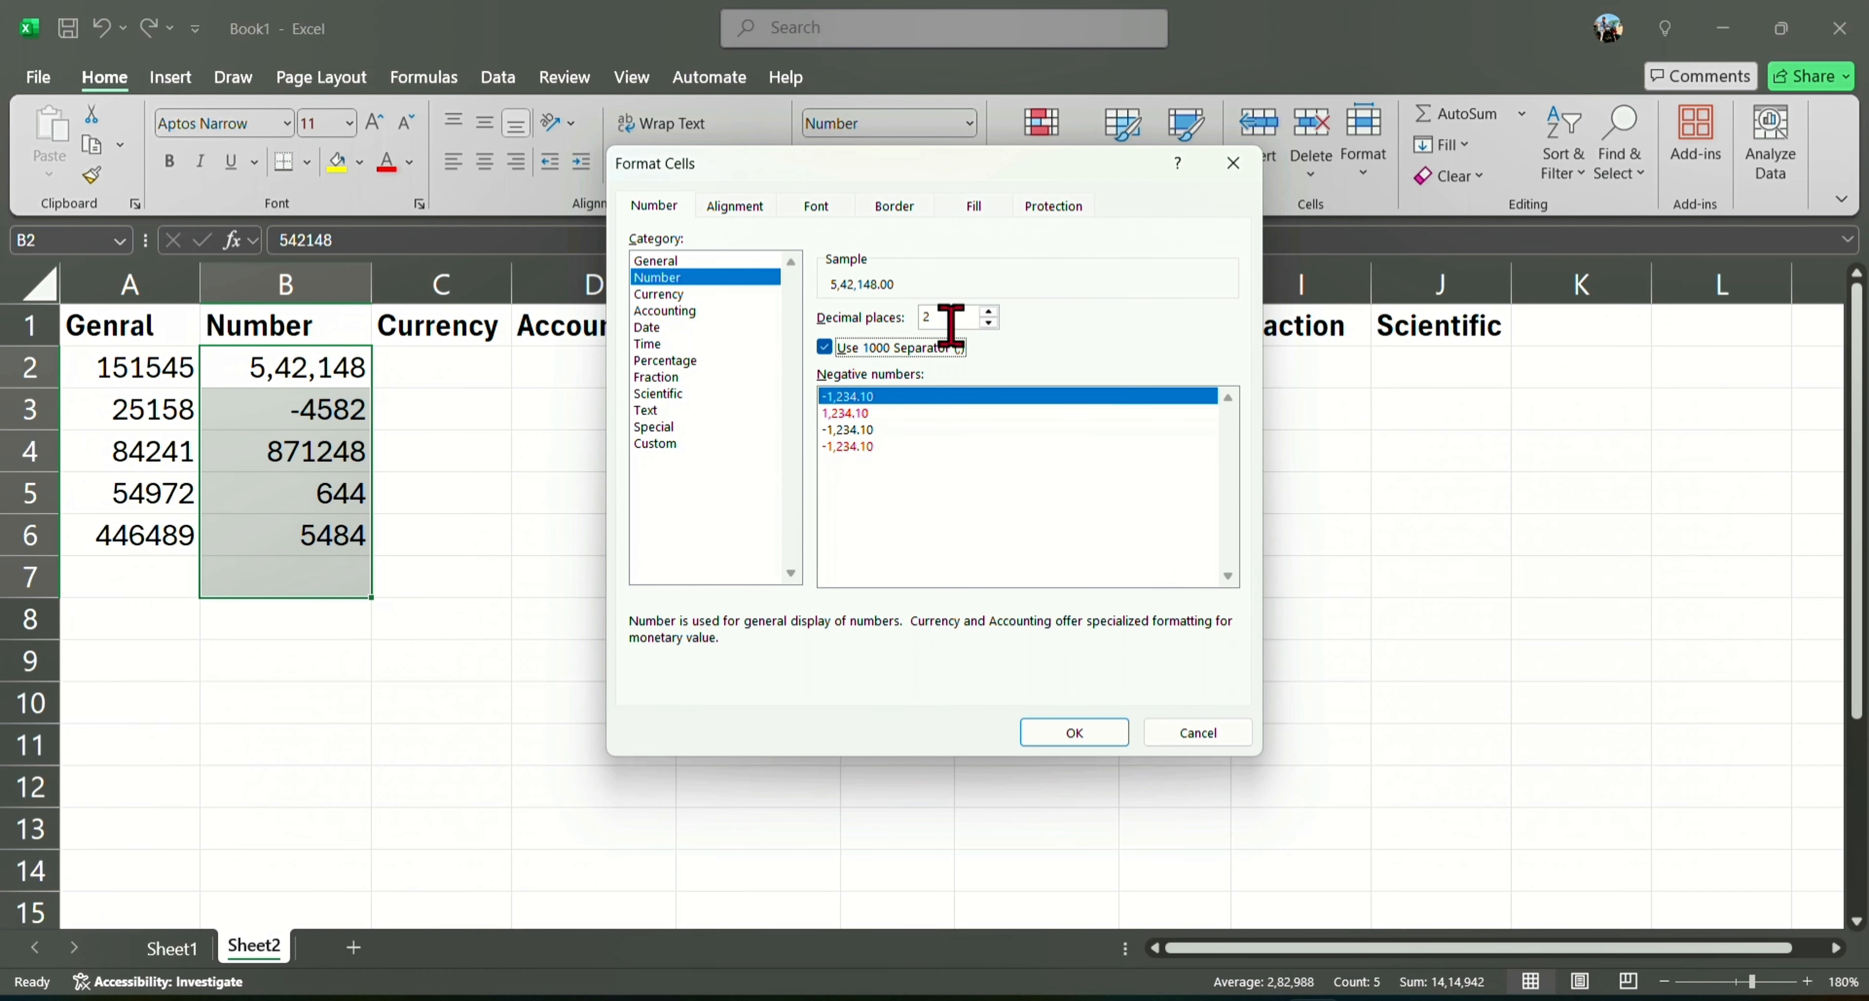
click(988, 322)
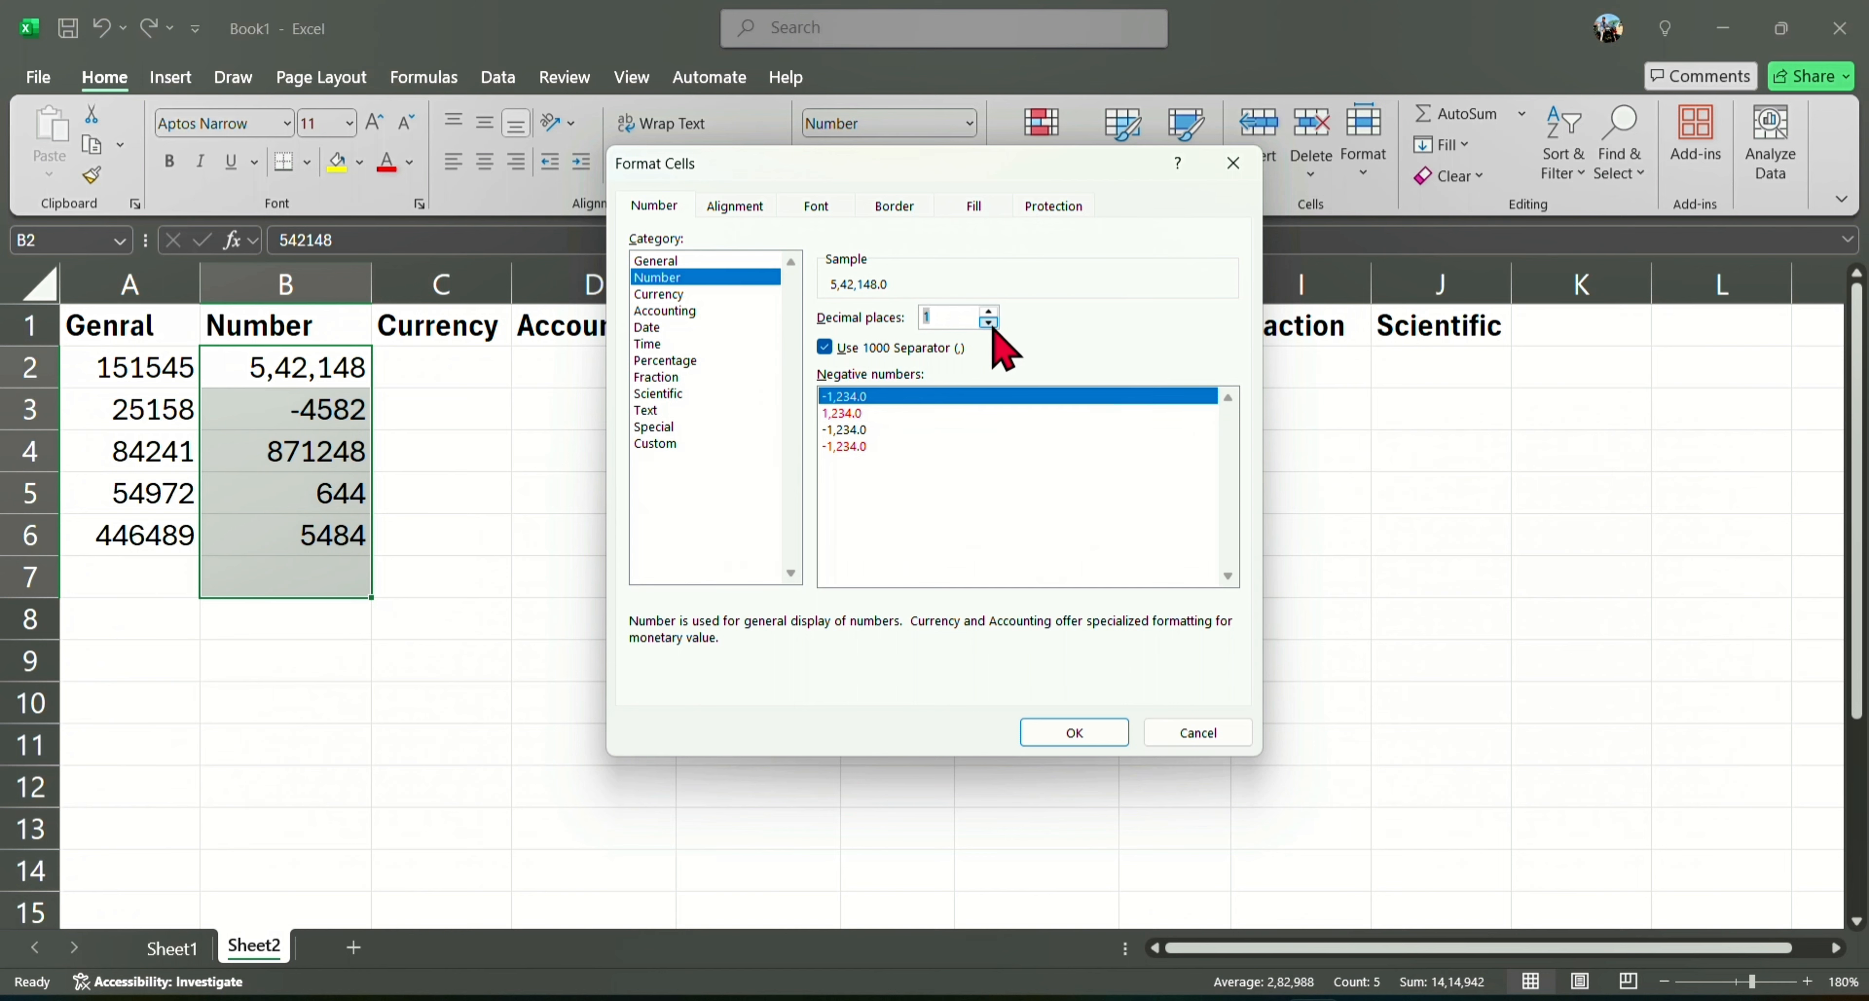
click(989, 321)
- Choose the red, unsigned 1,234 style for negative numbers and apply the format to the Number column cells
click(842, 412)
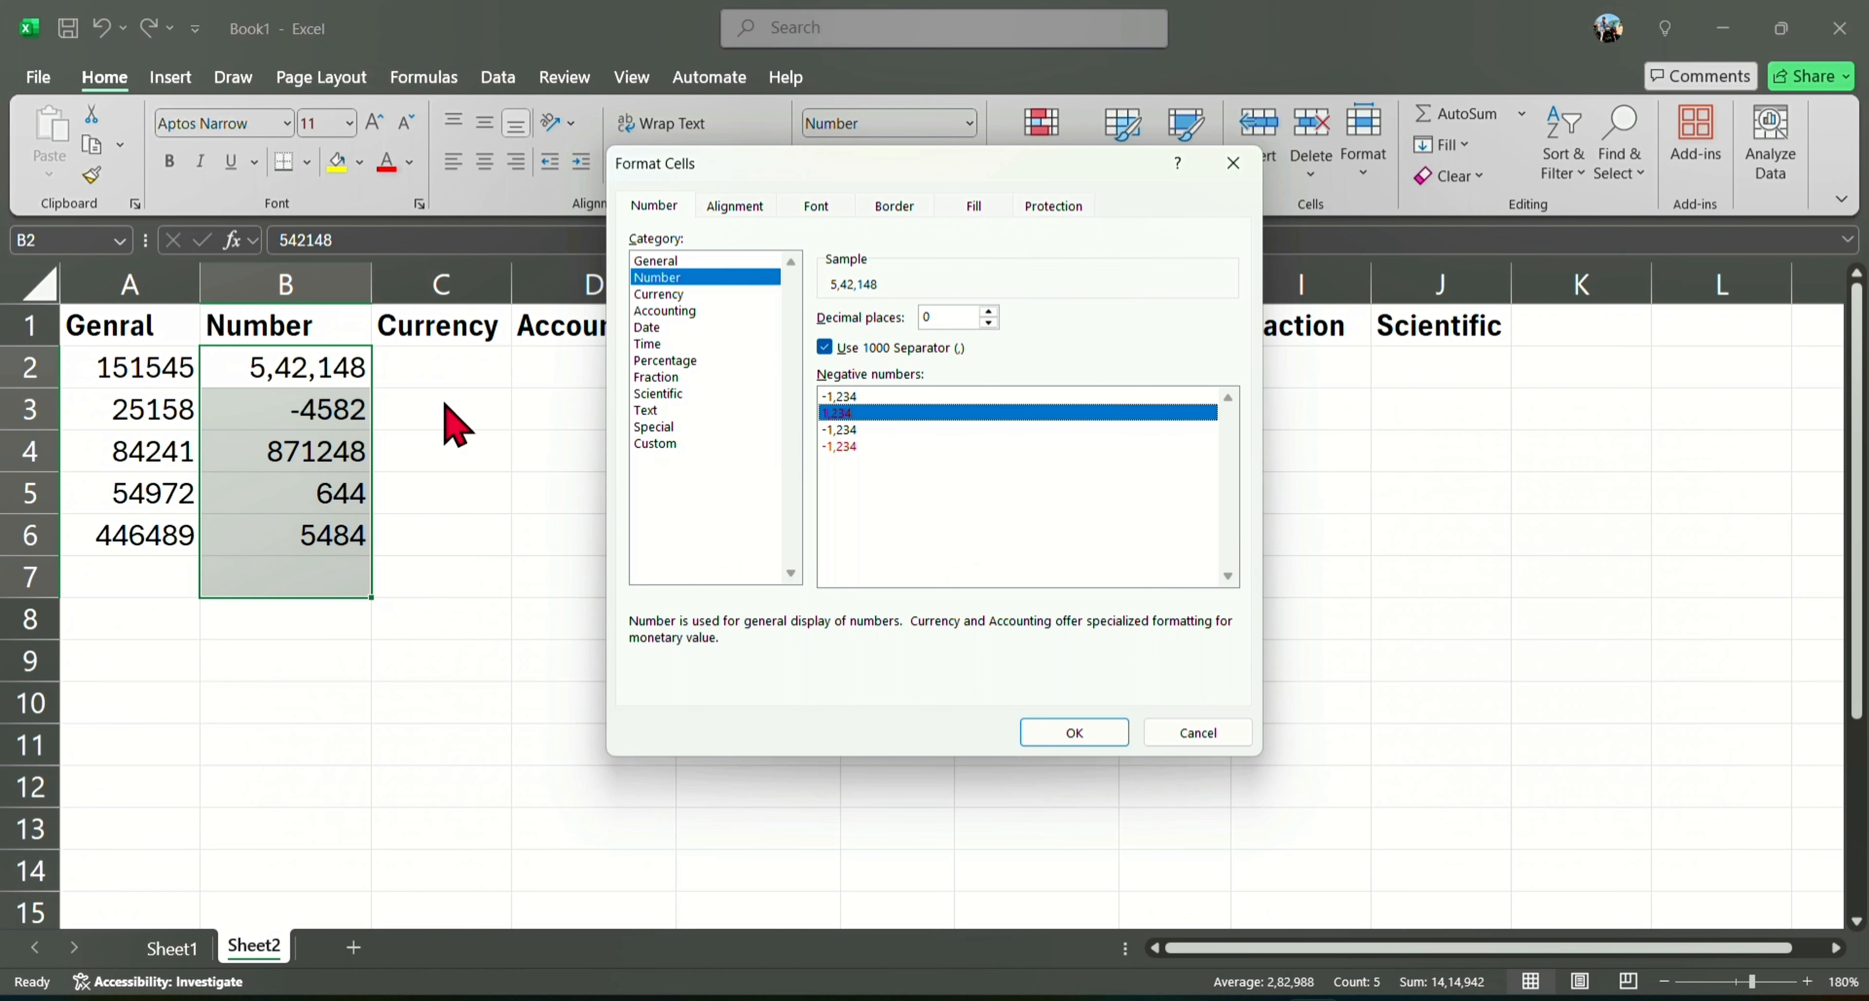
click(860, 396)
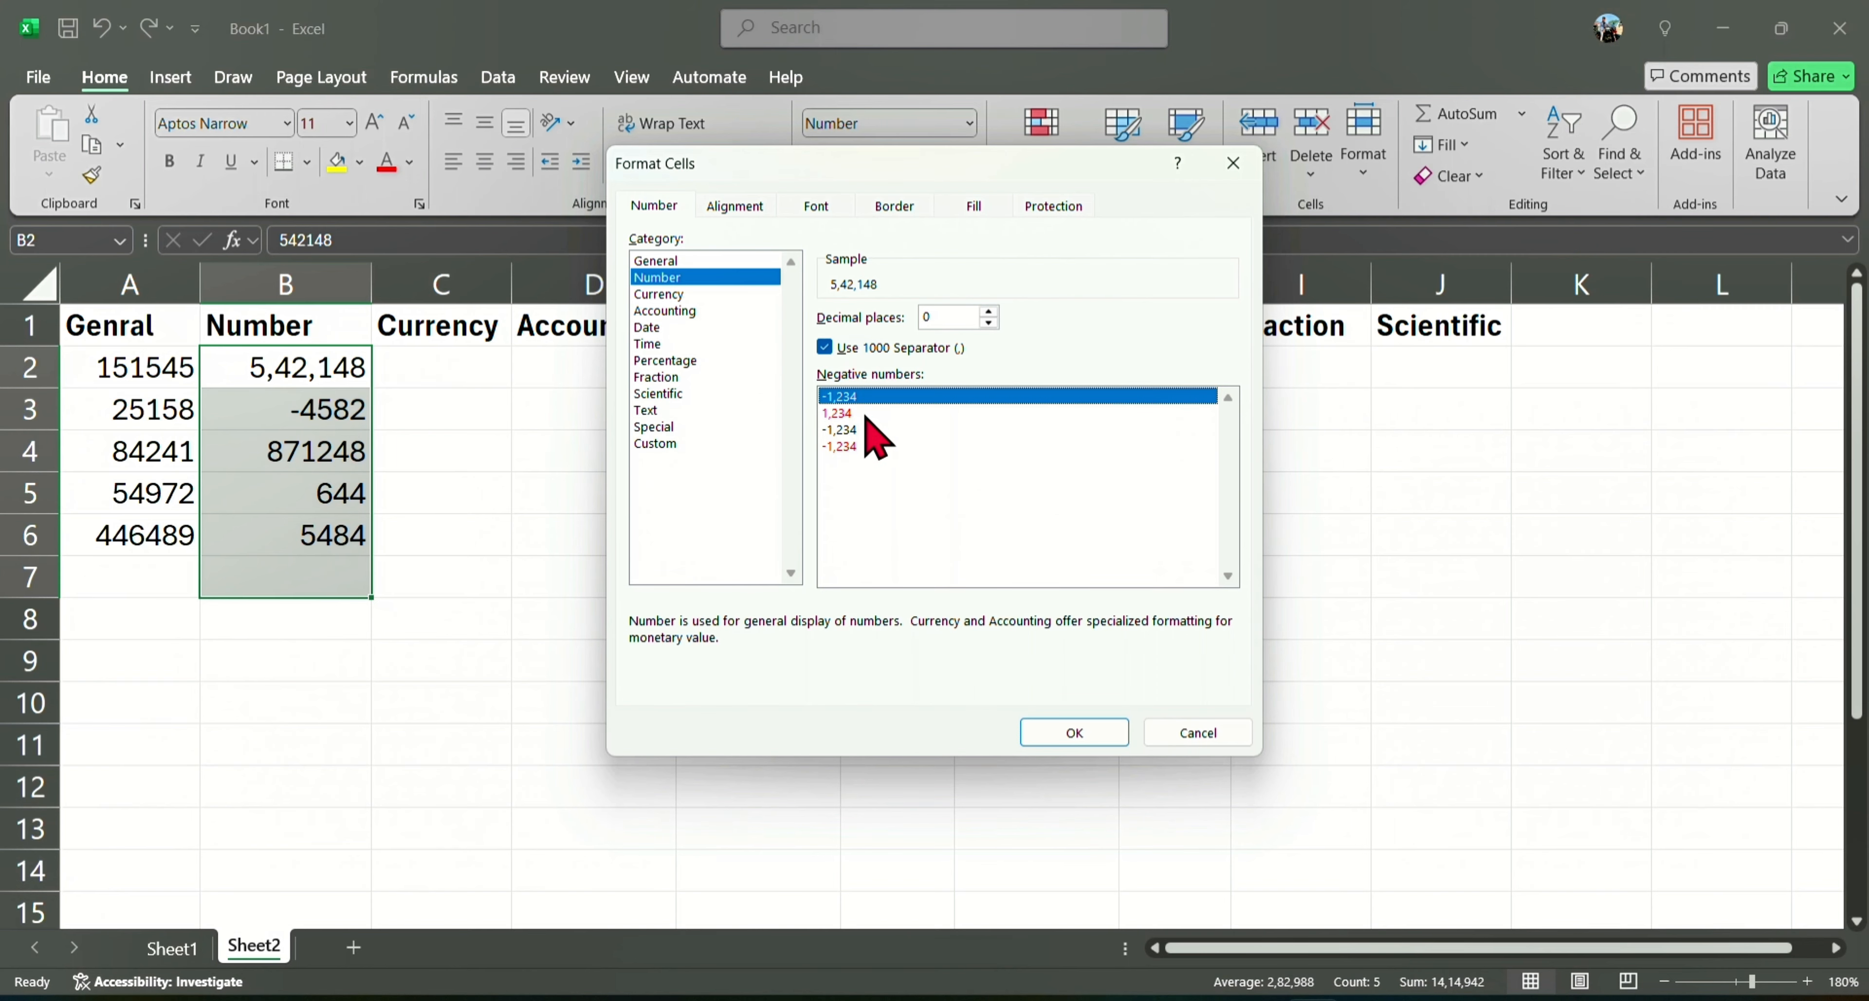
click(853, 413)
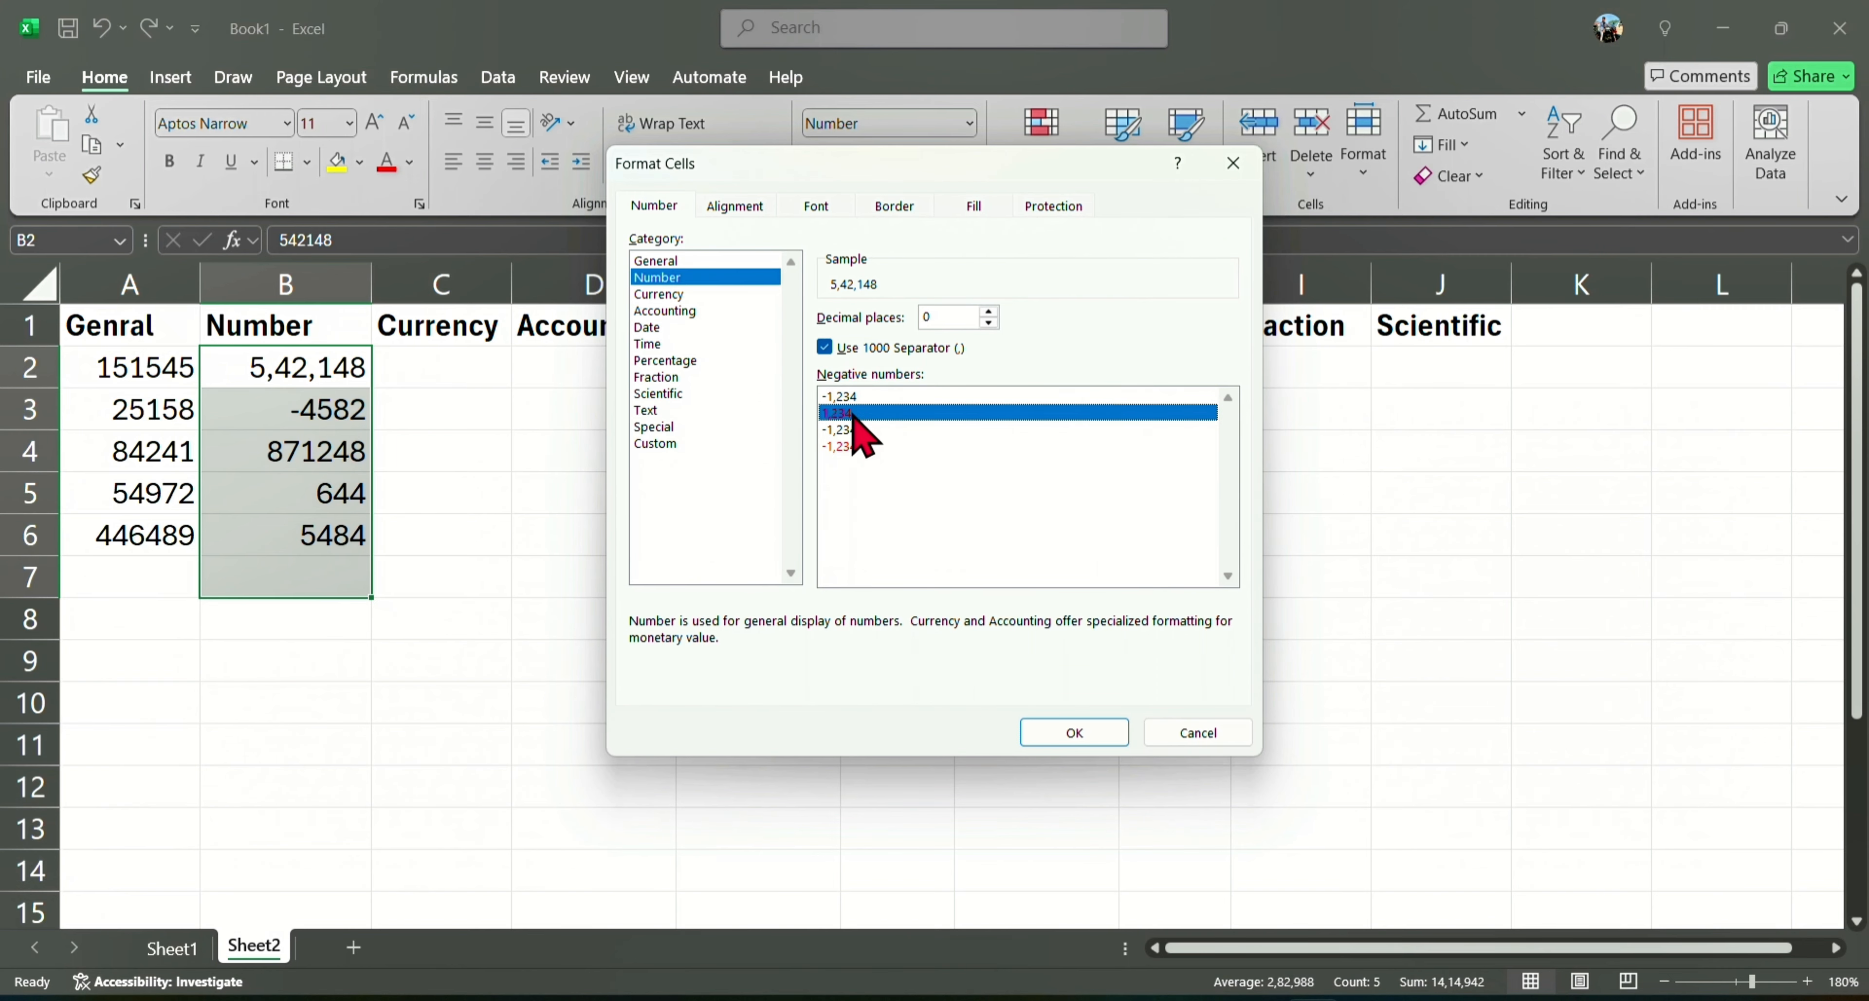
click(1074, 733)
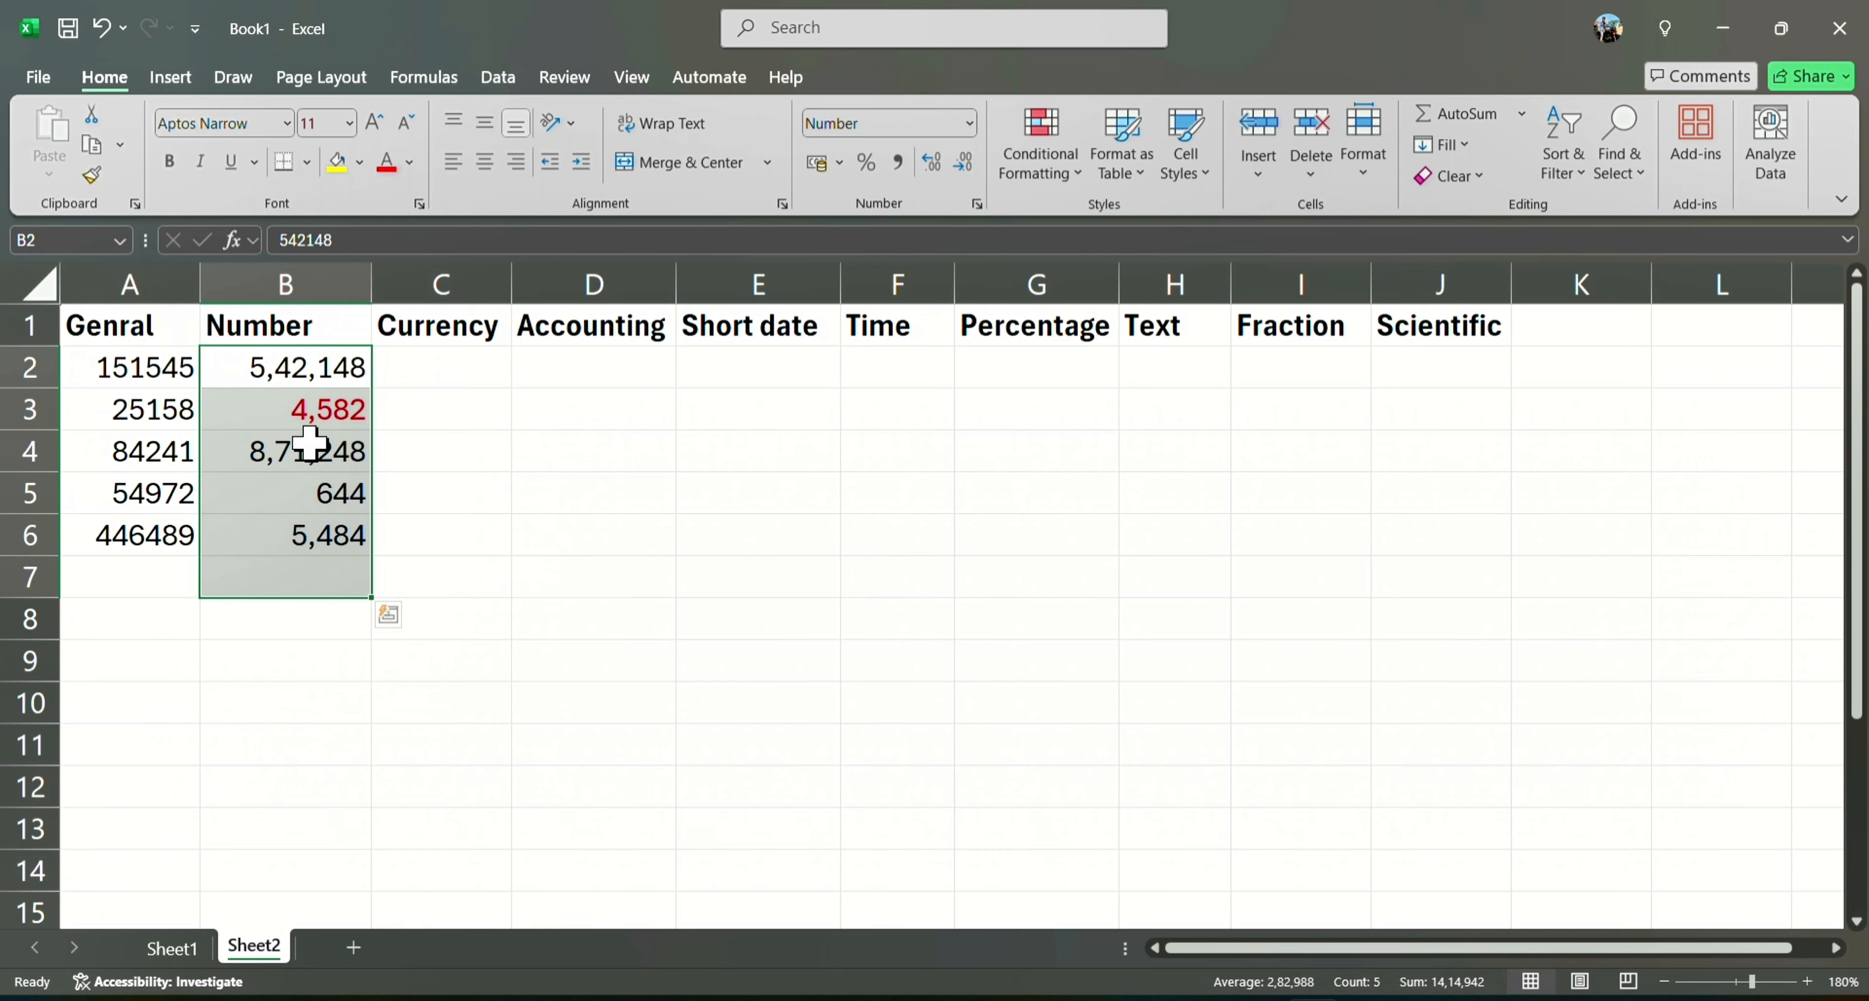
- Fill cells C2 to C5 of the Currency column with 3000, 5000, 45457 and 5454
click(425, 360)
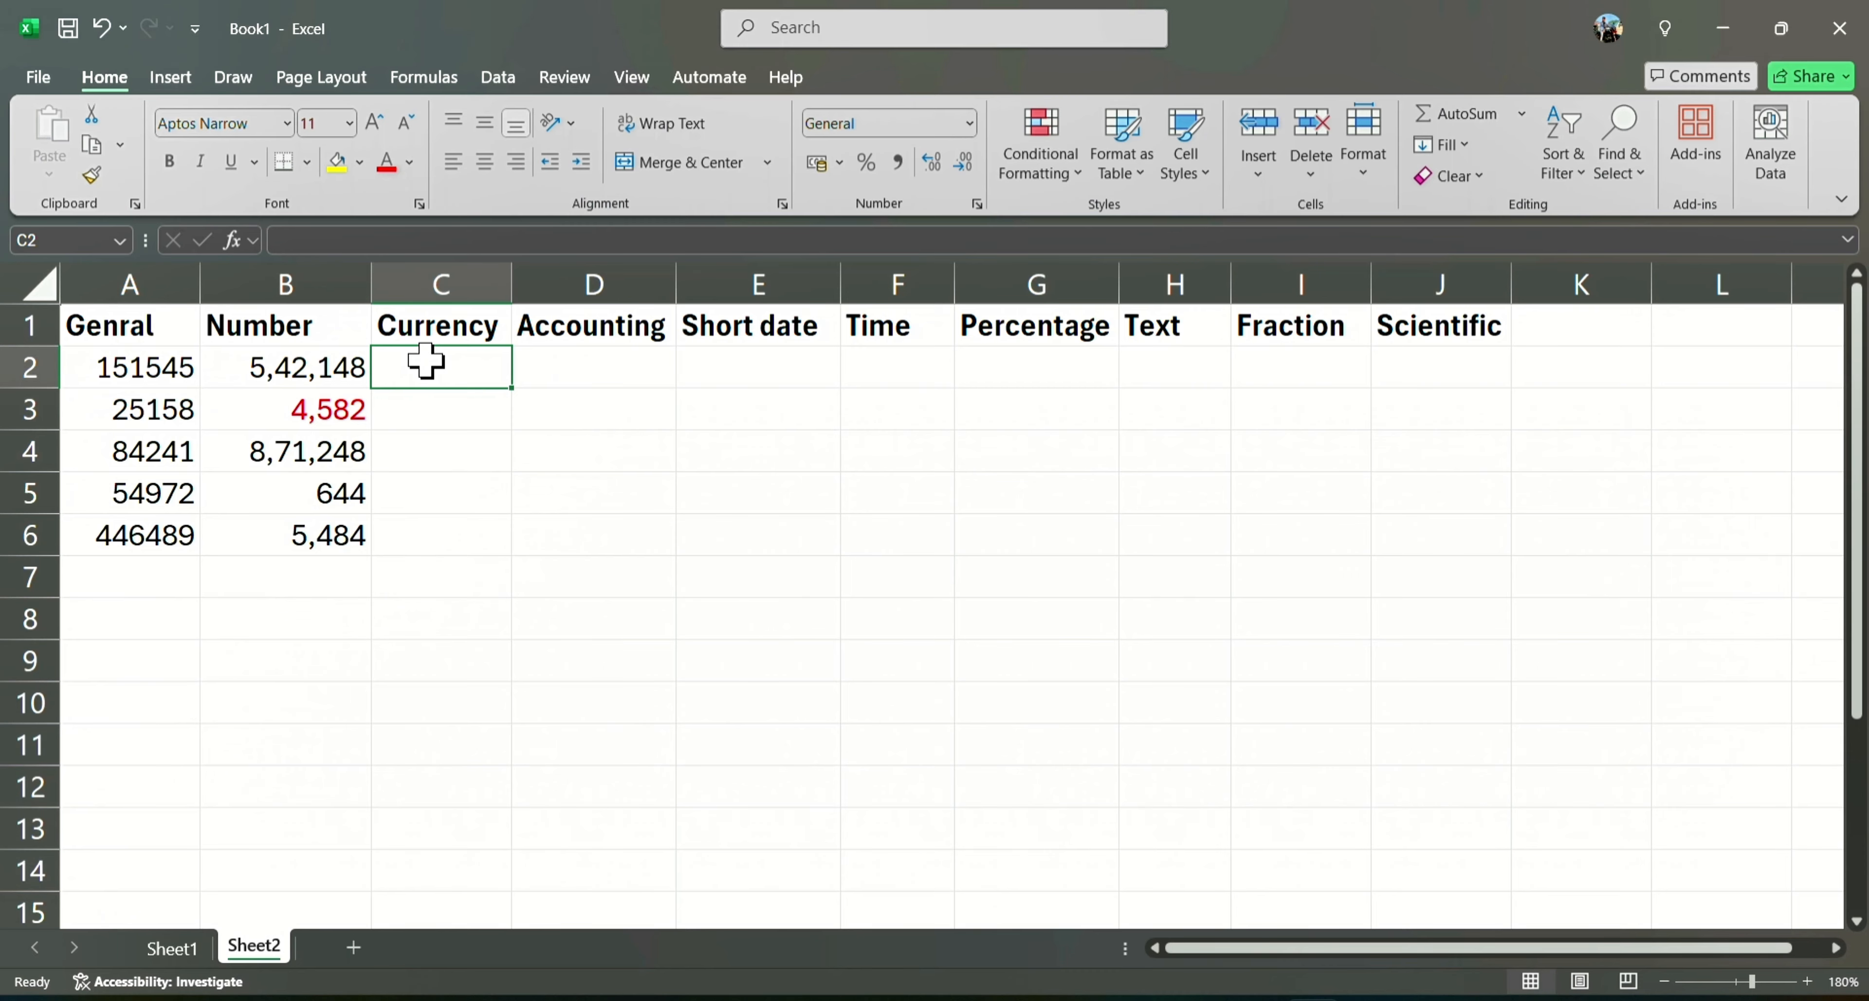
double_click(427, 362)
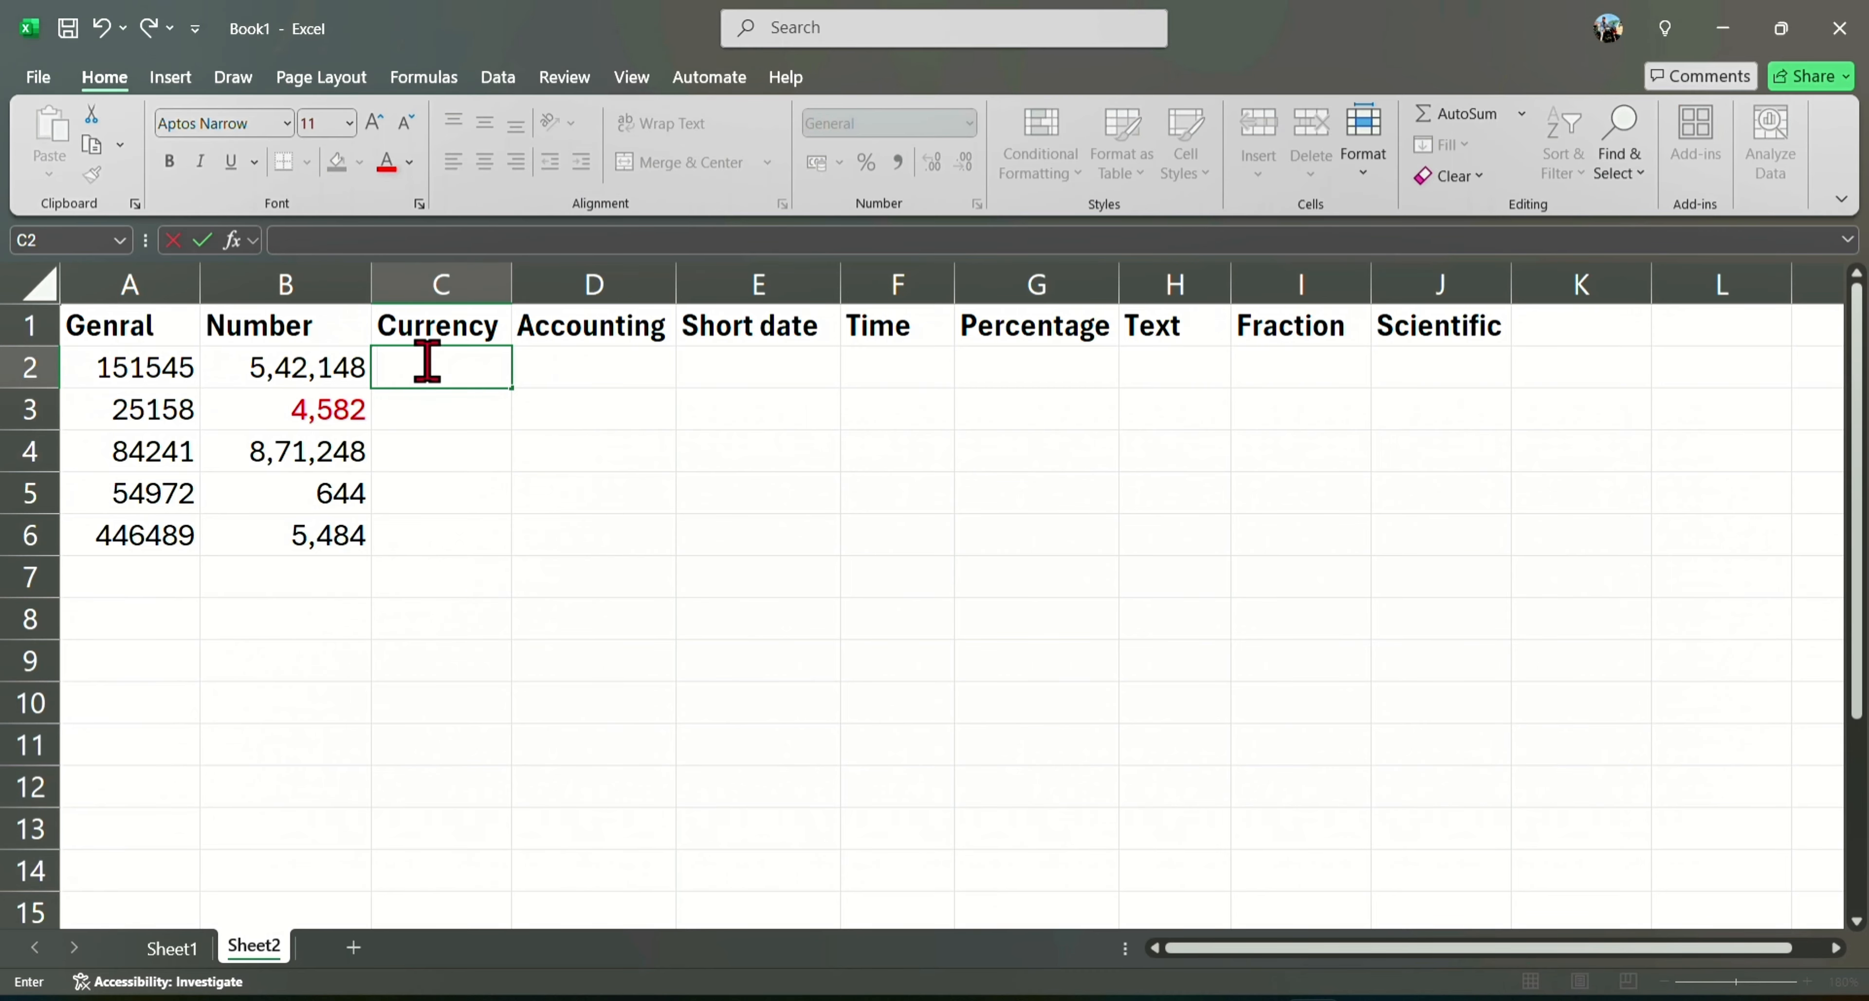
text(3000)
key(Return)
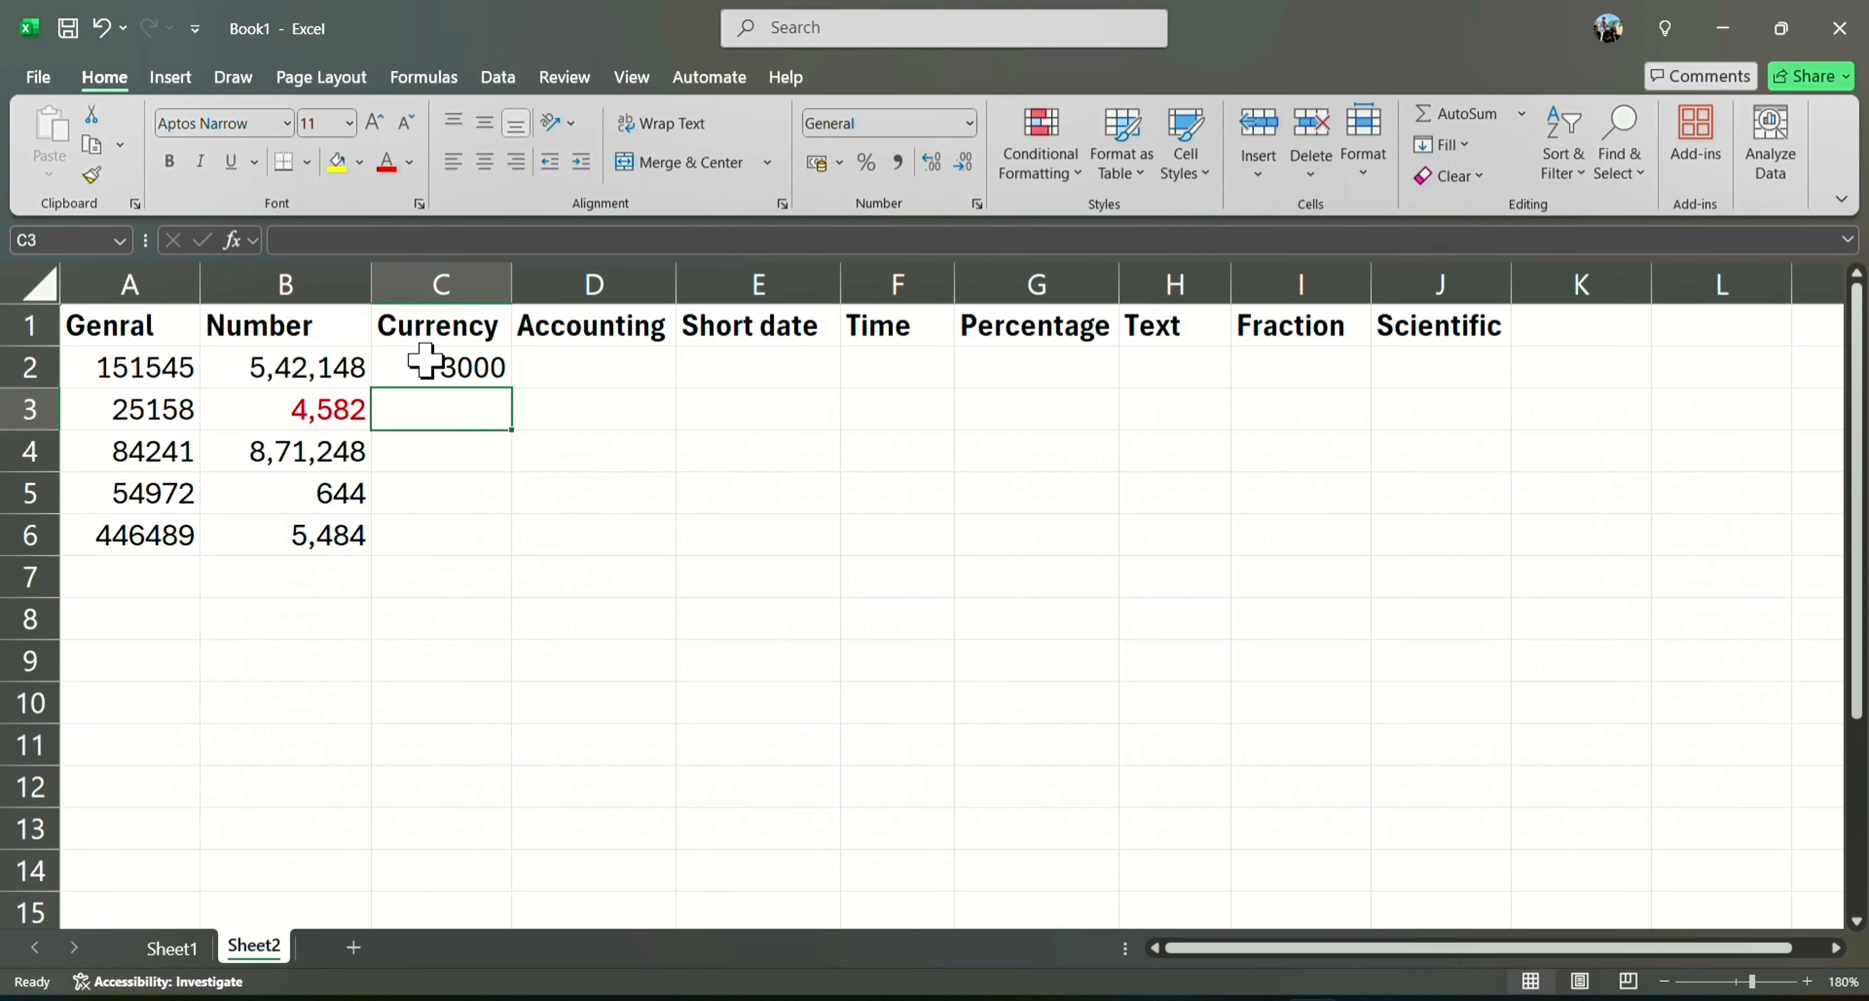
text(5000)
key(Return)
text(4545)
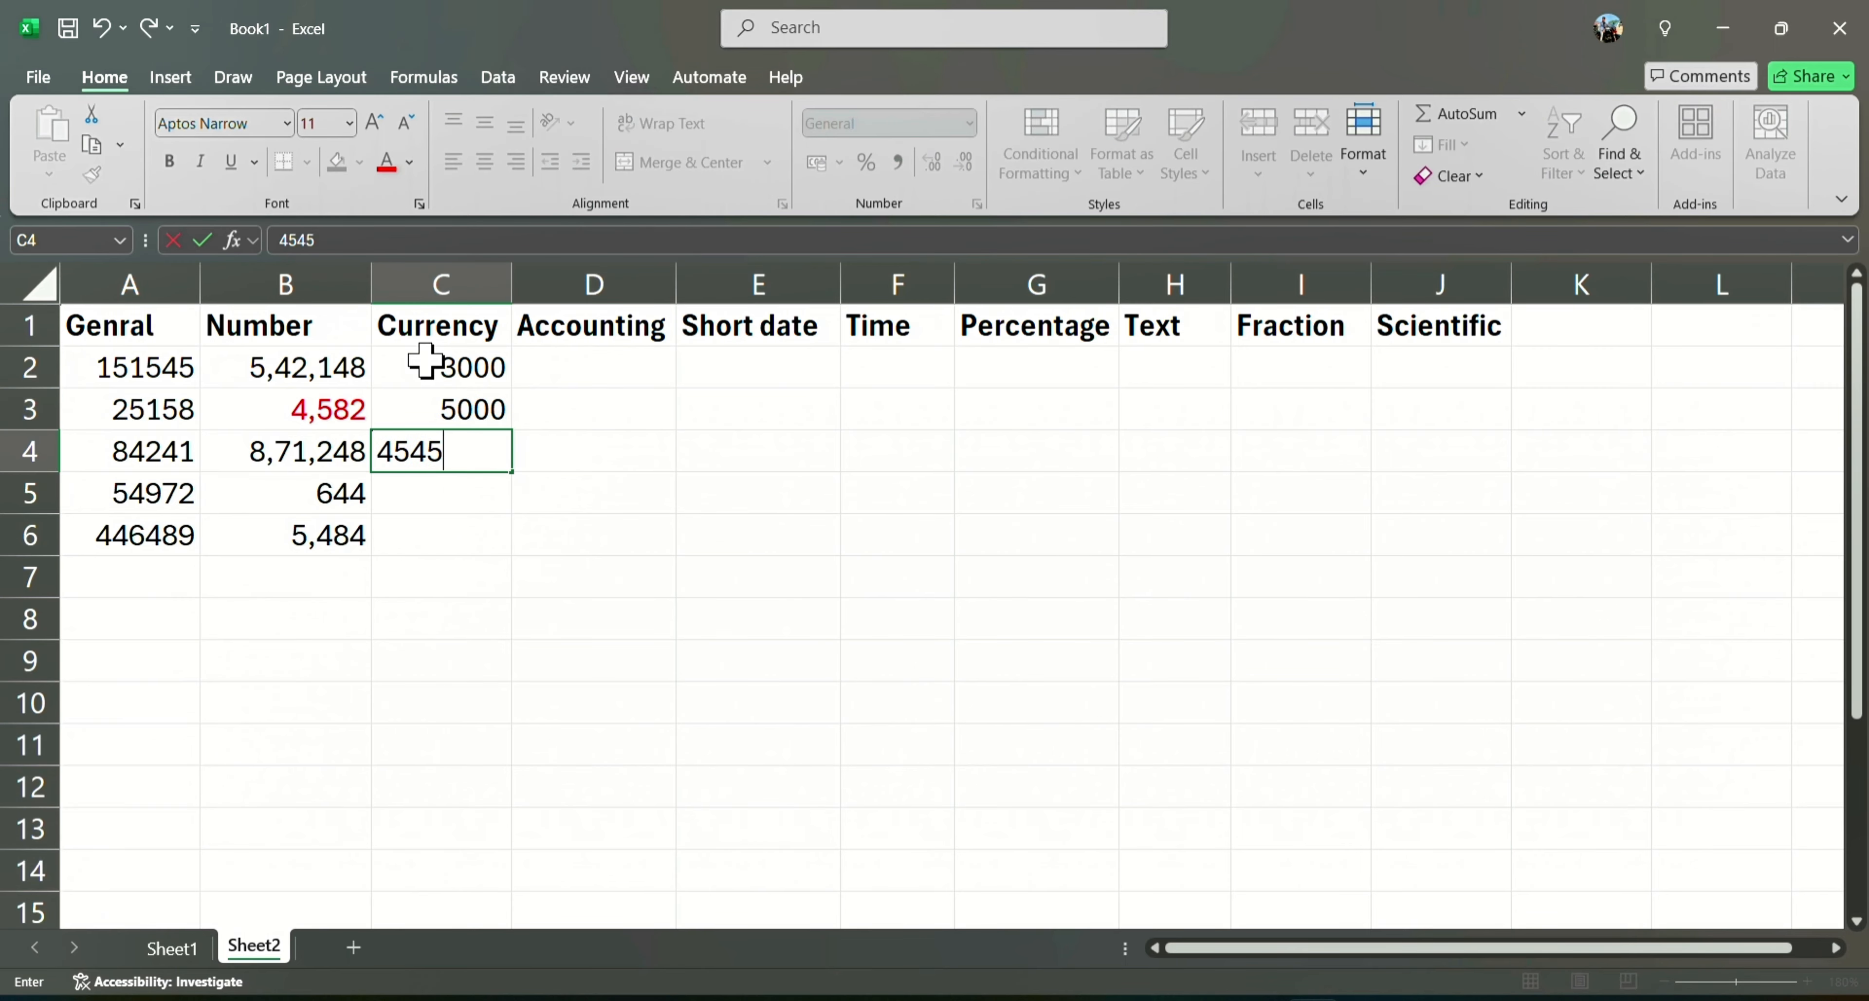
text(7)
key(Return)
text(5454)
key(Return)
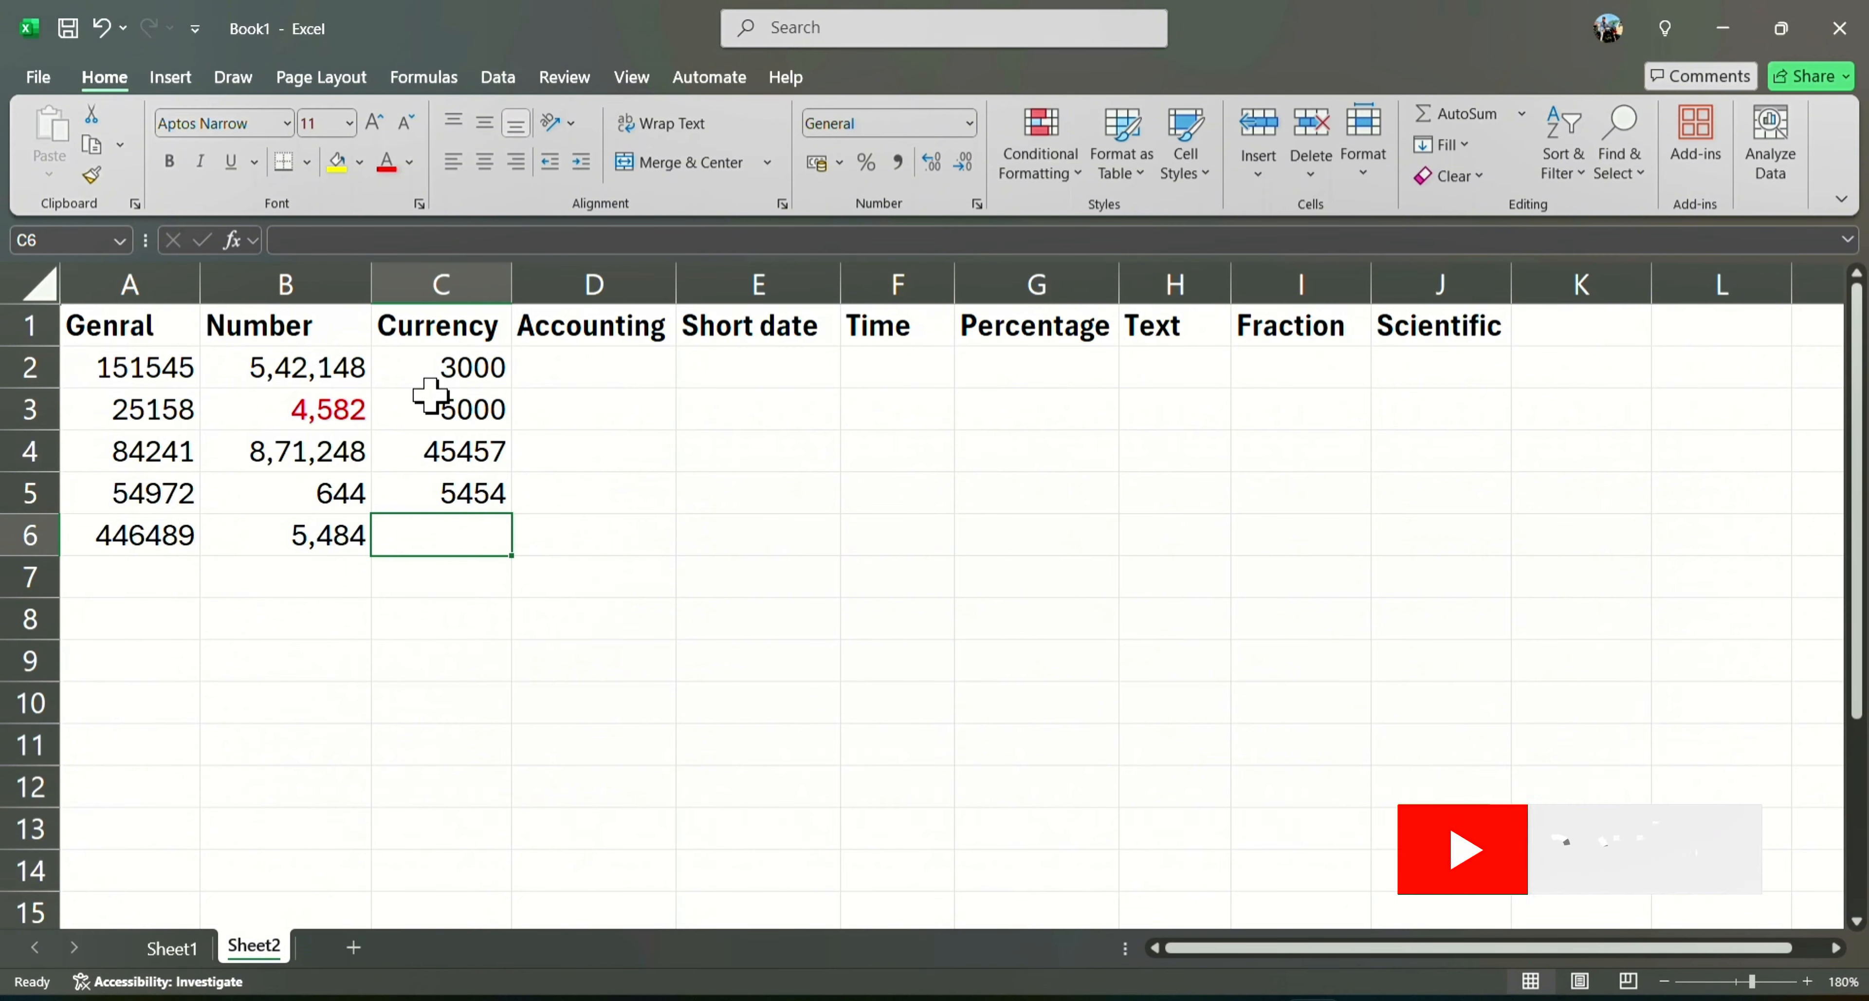
- Apply the default Currency format to cells C2 to C6
drag(392, 364, 478, 539)
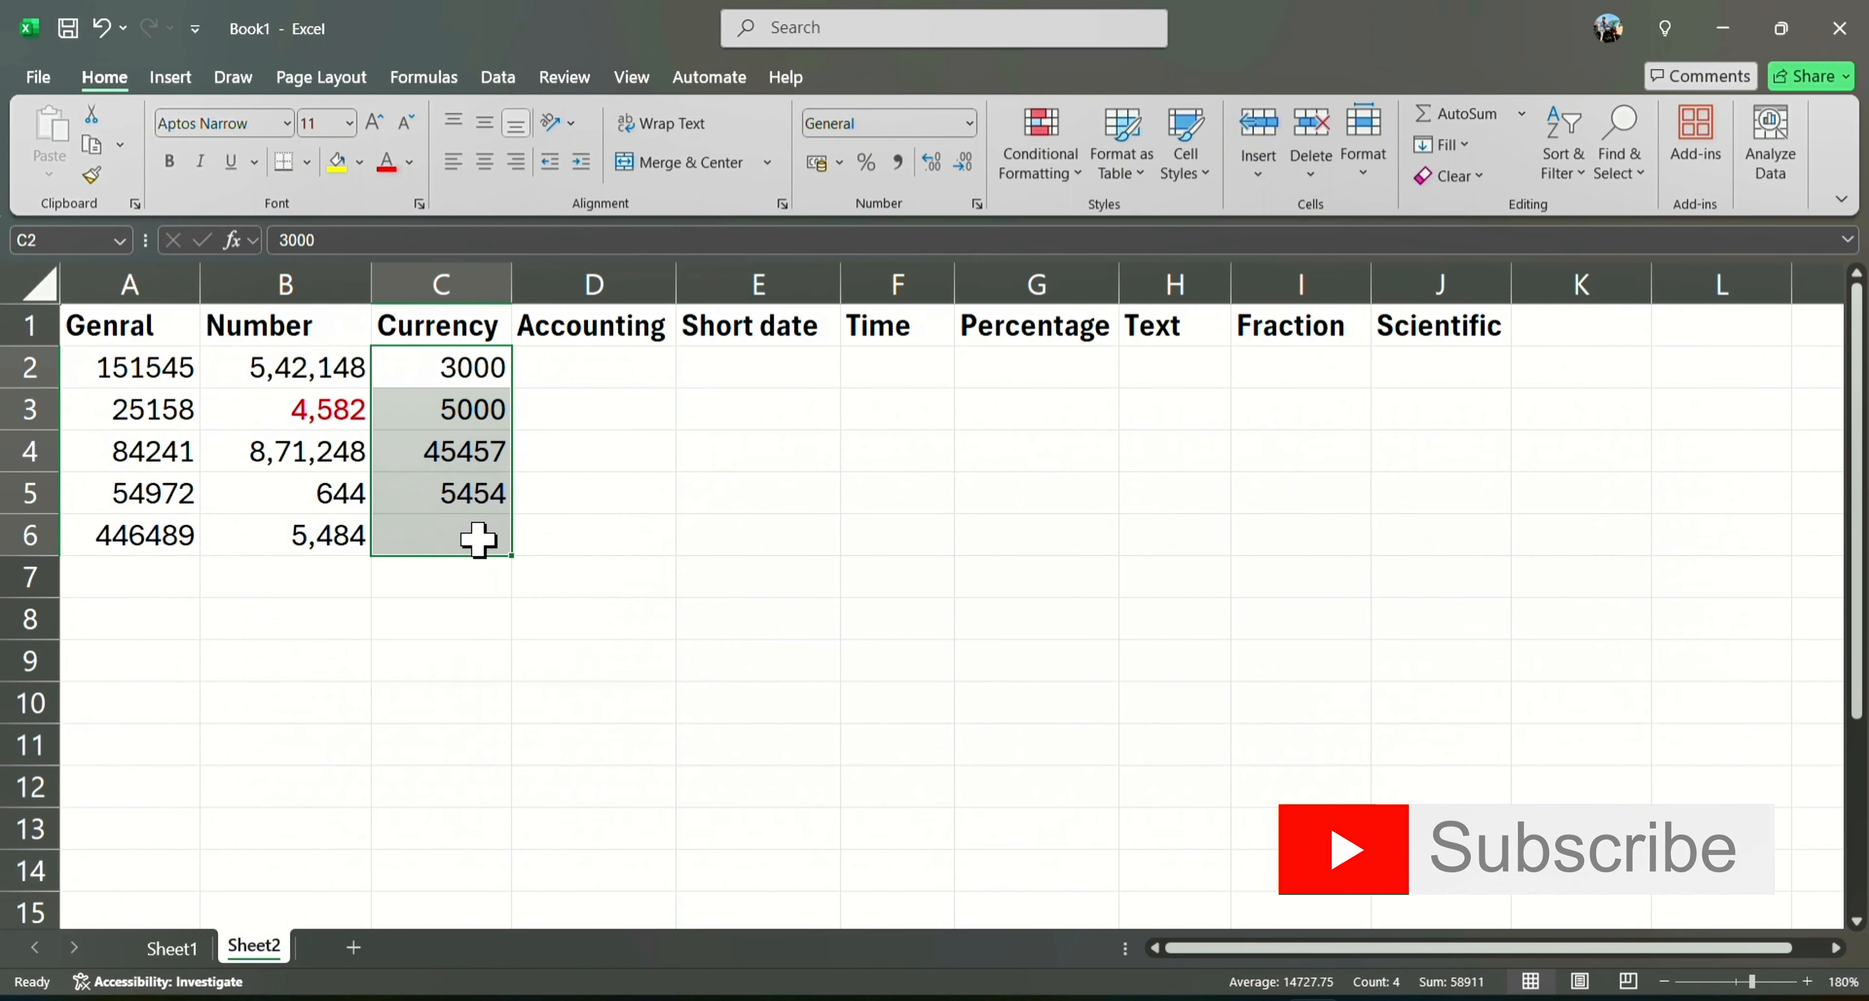
click(970, 125)
click(933, 290)
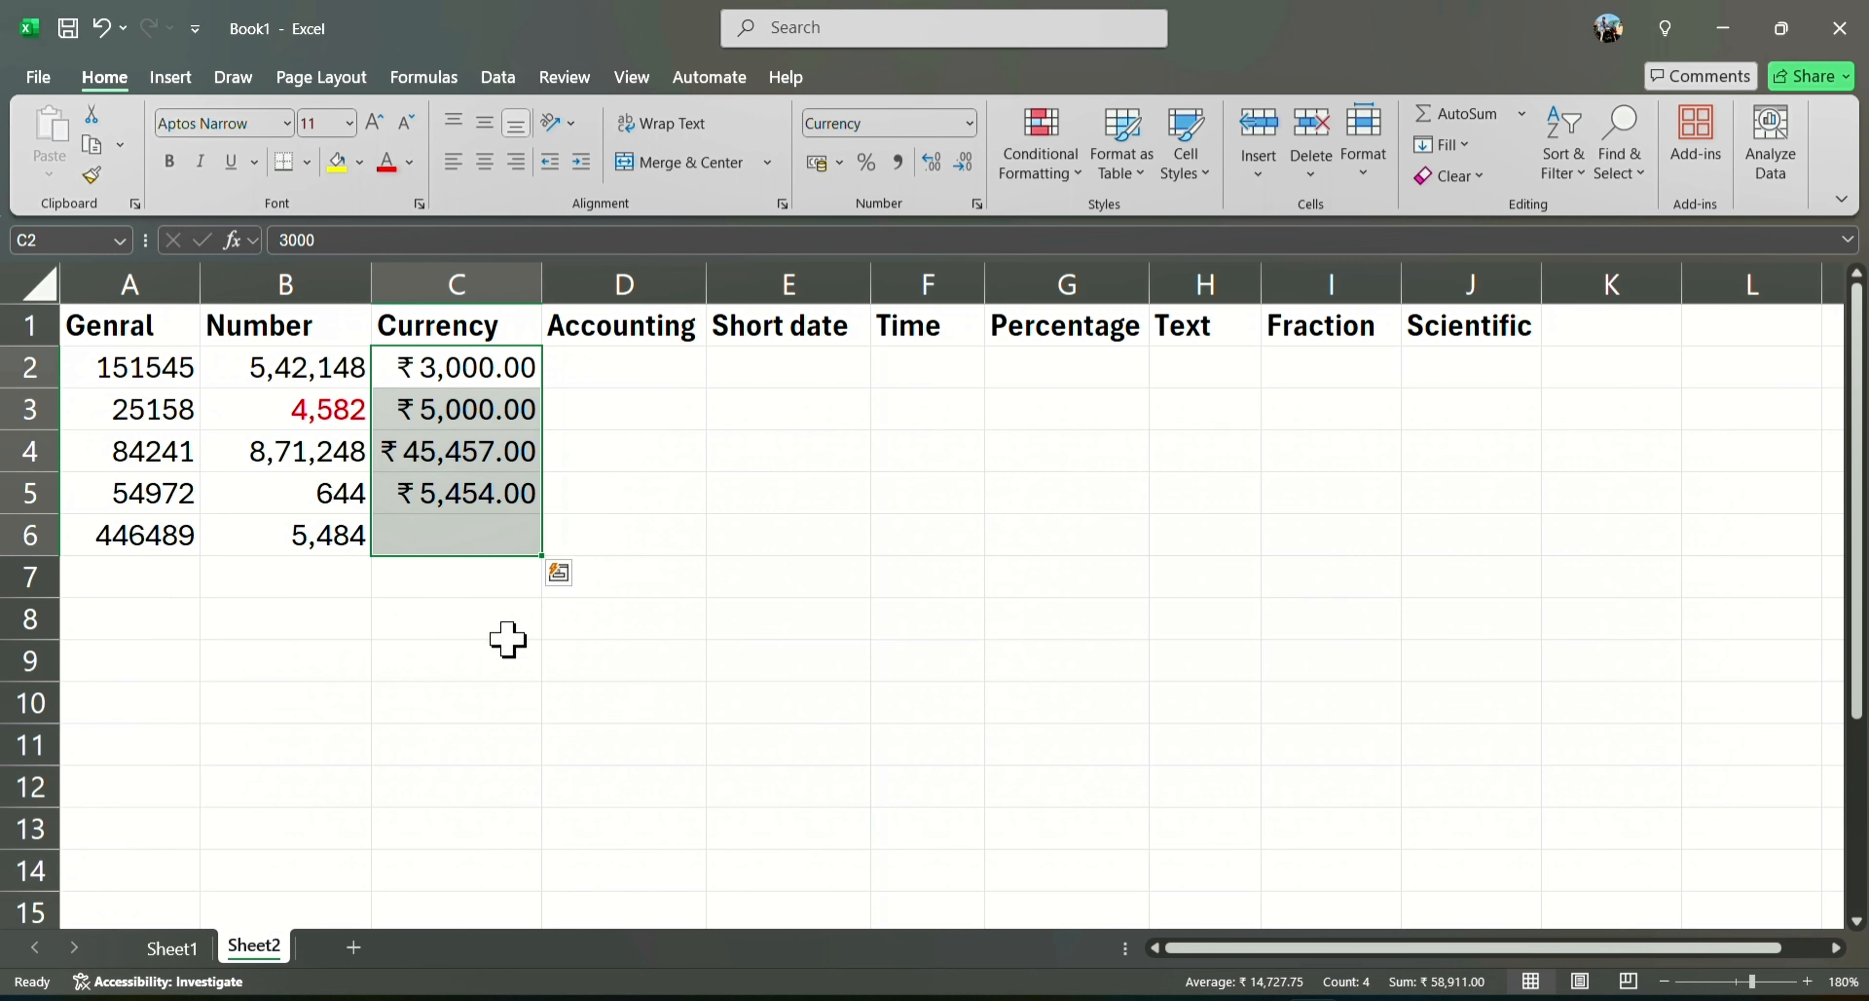
click(479, 580)
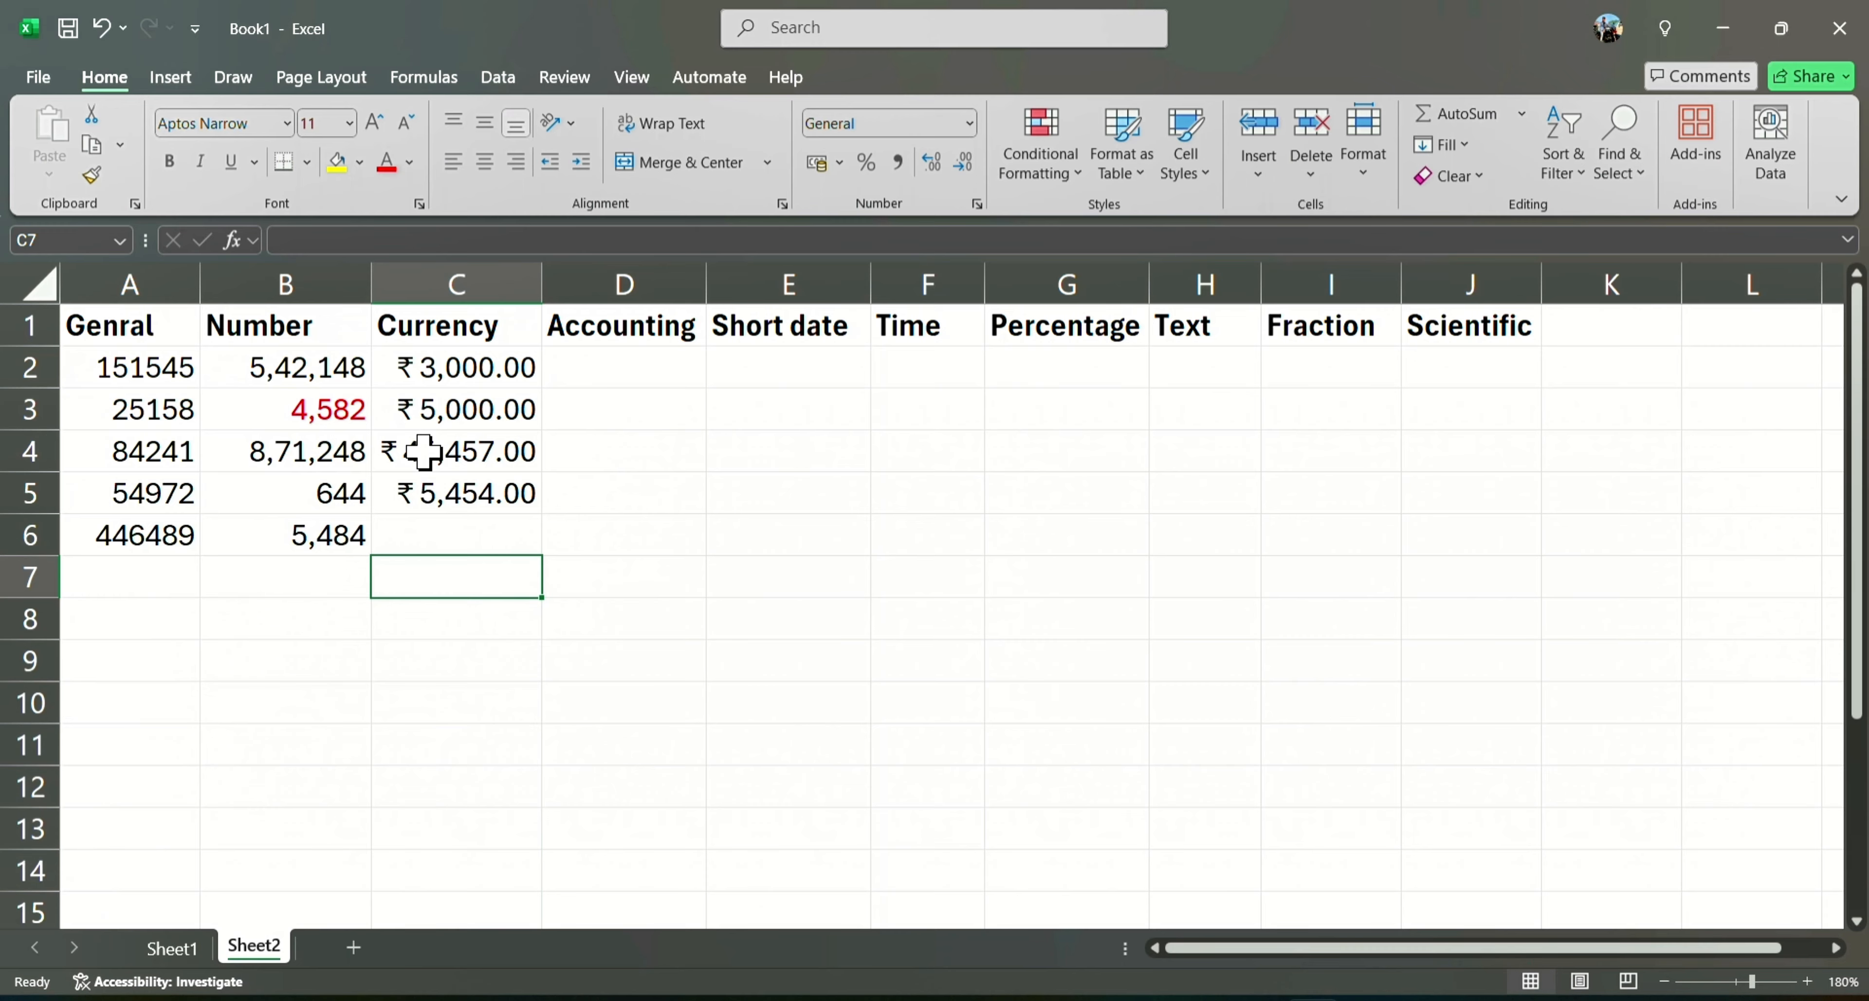
- Change the currency symbol of cells C2 to C6 to $ Cherokee (Cherokee, United States), keeping two decimal places
click(971, 123)
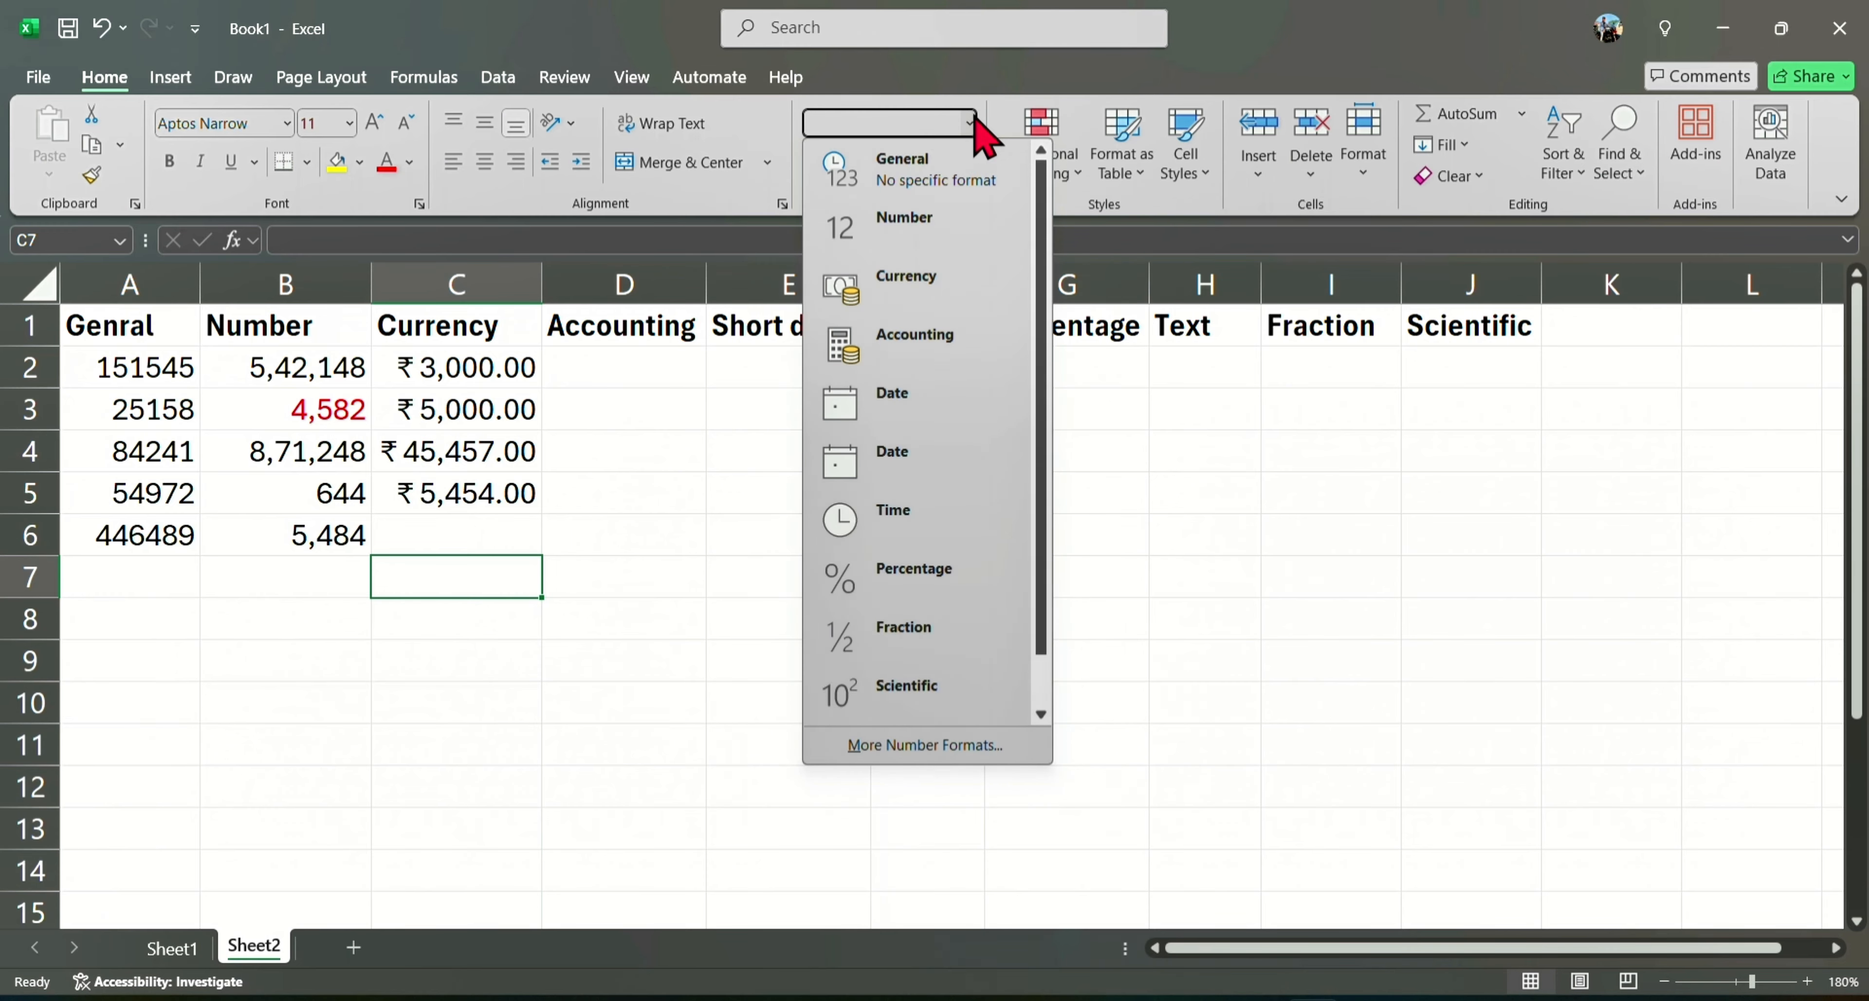
scroll(951, 384, down, 2)
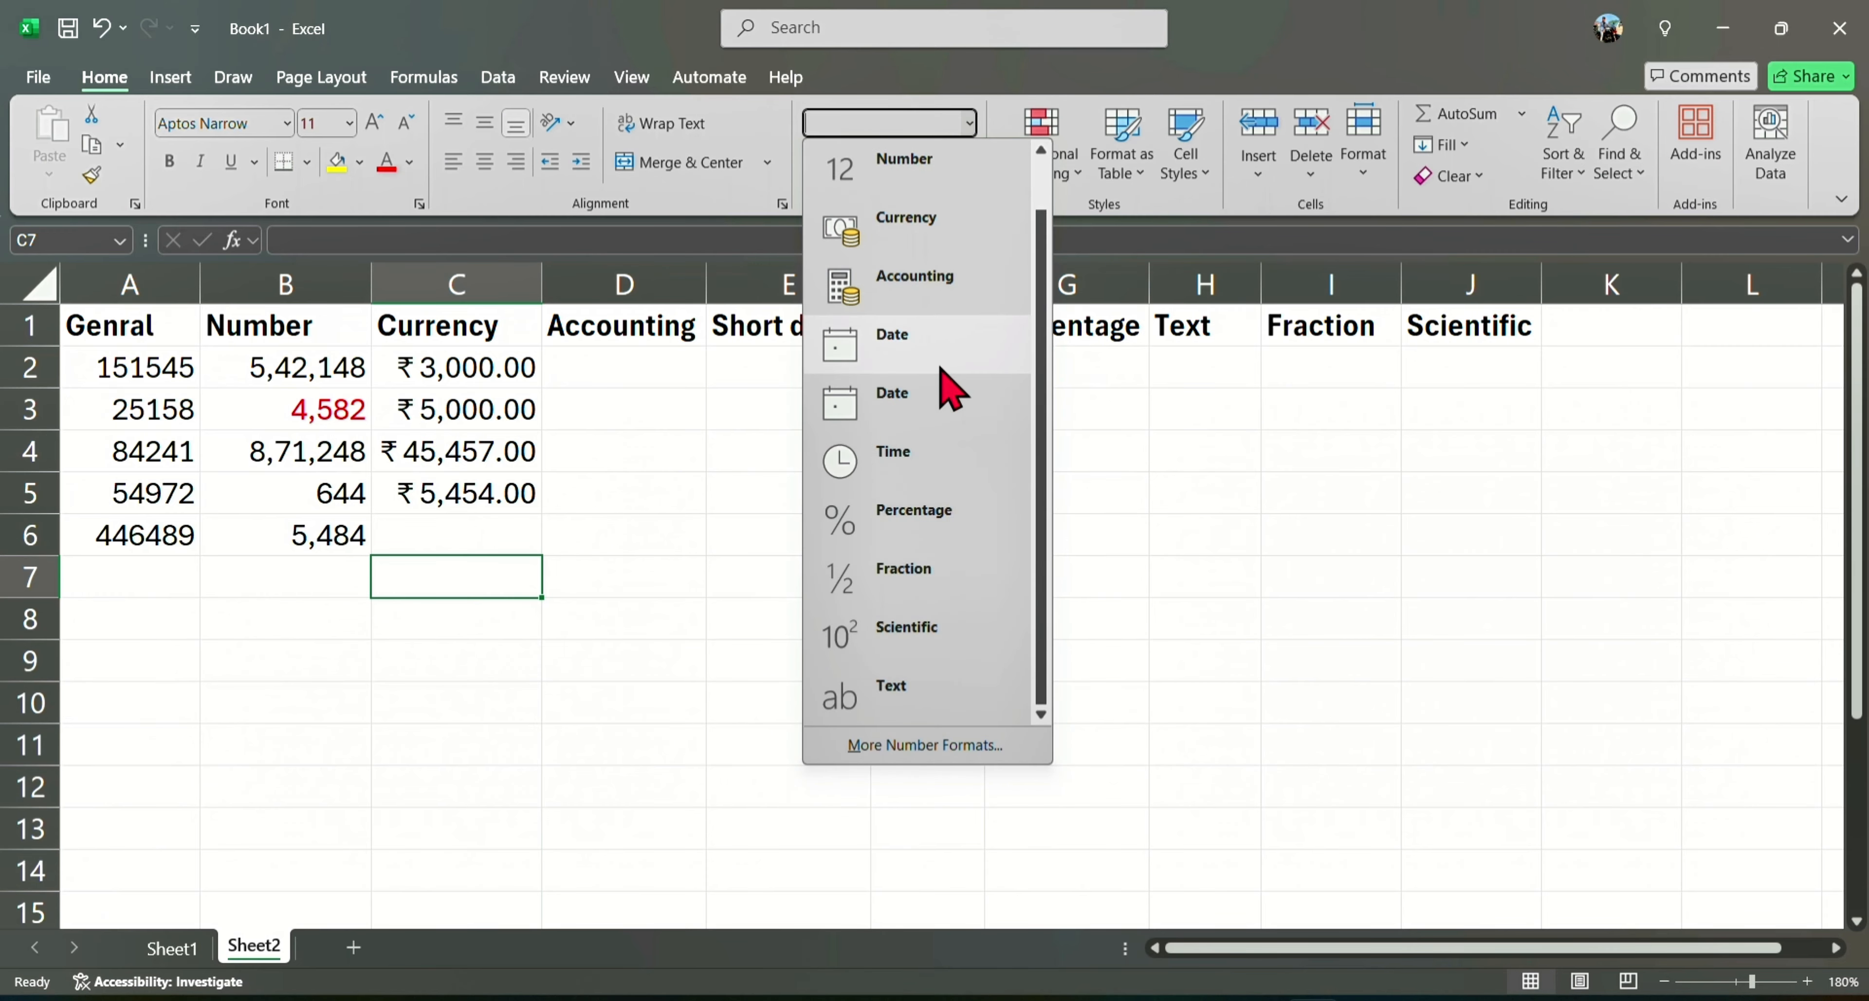
click(899, 750)
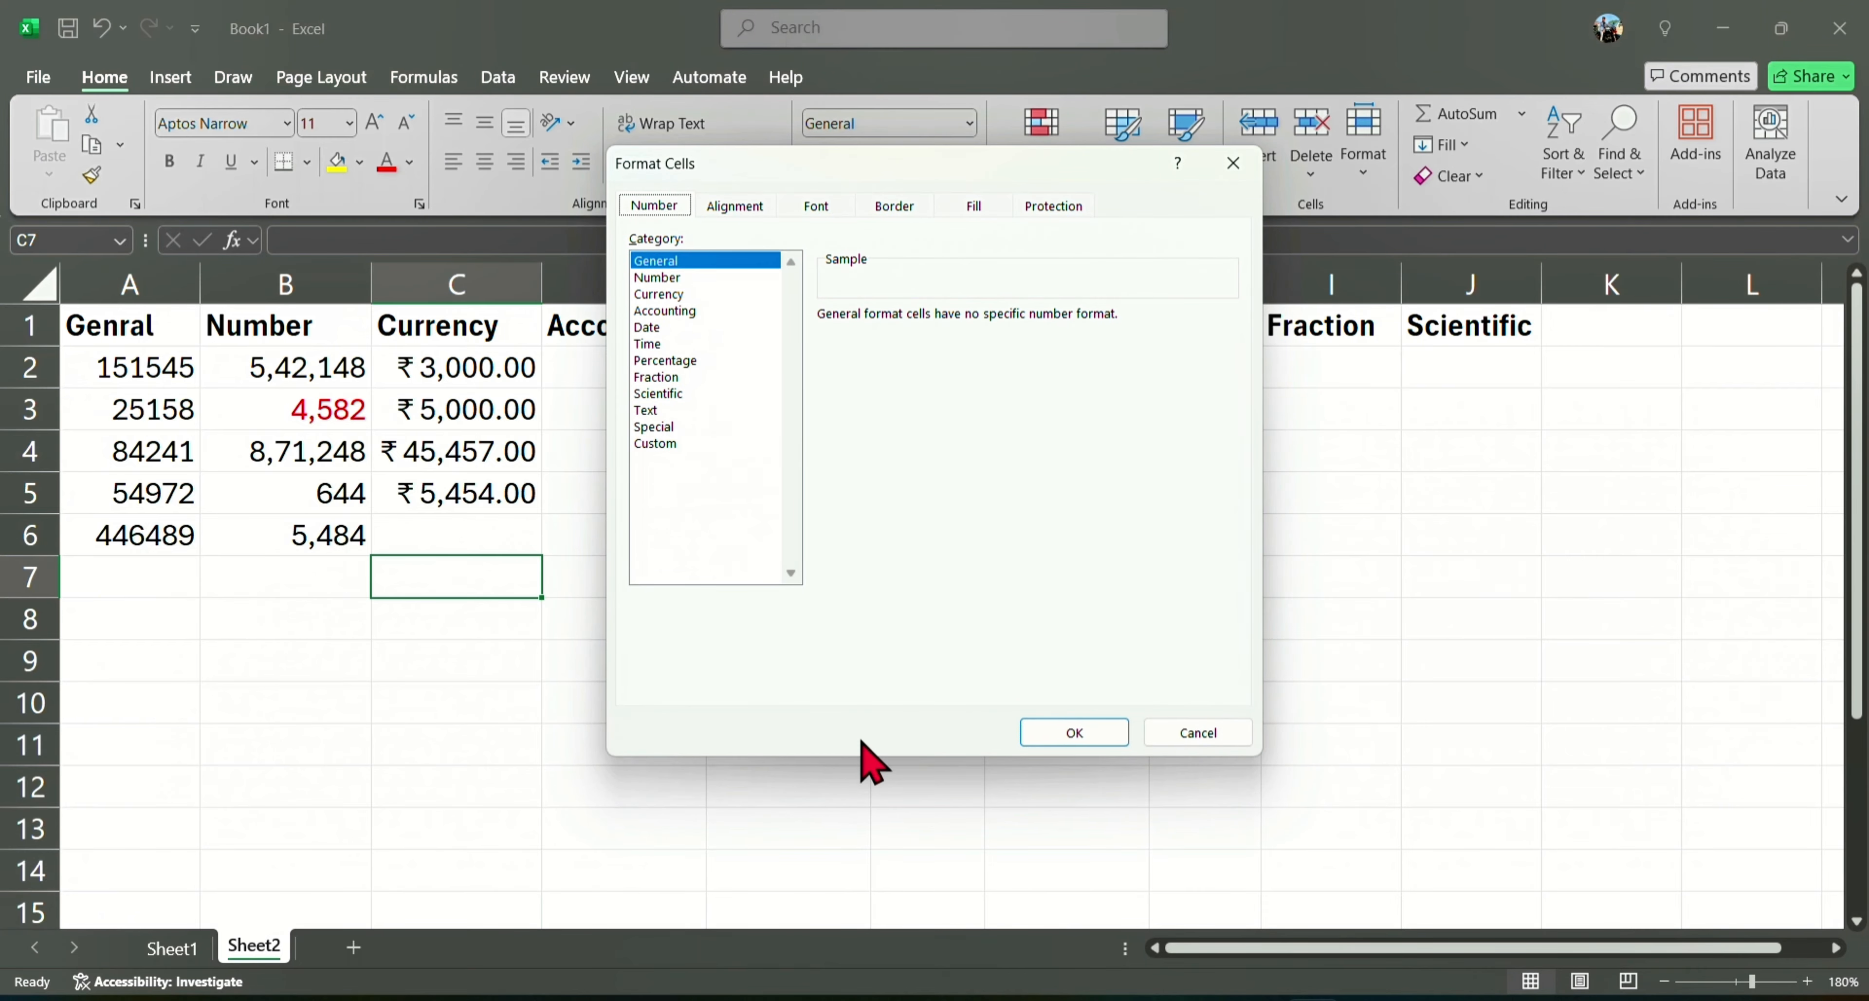
click(653, 295)
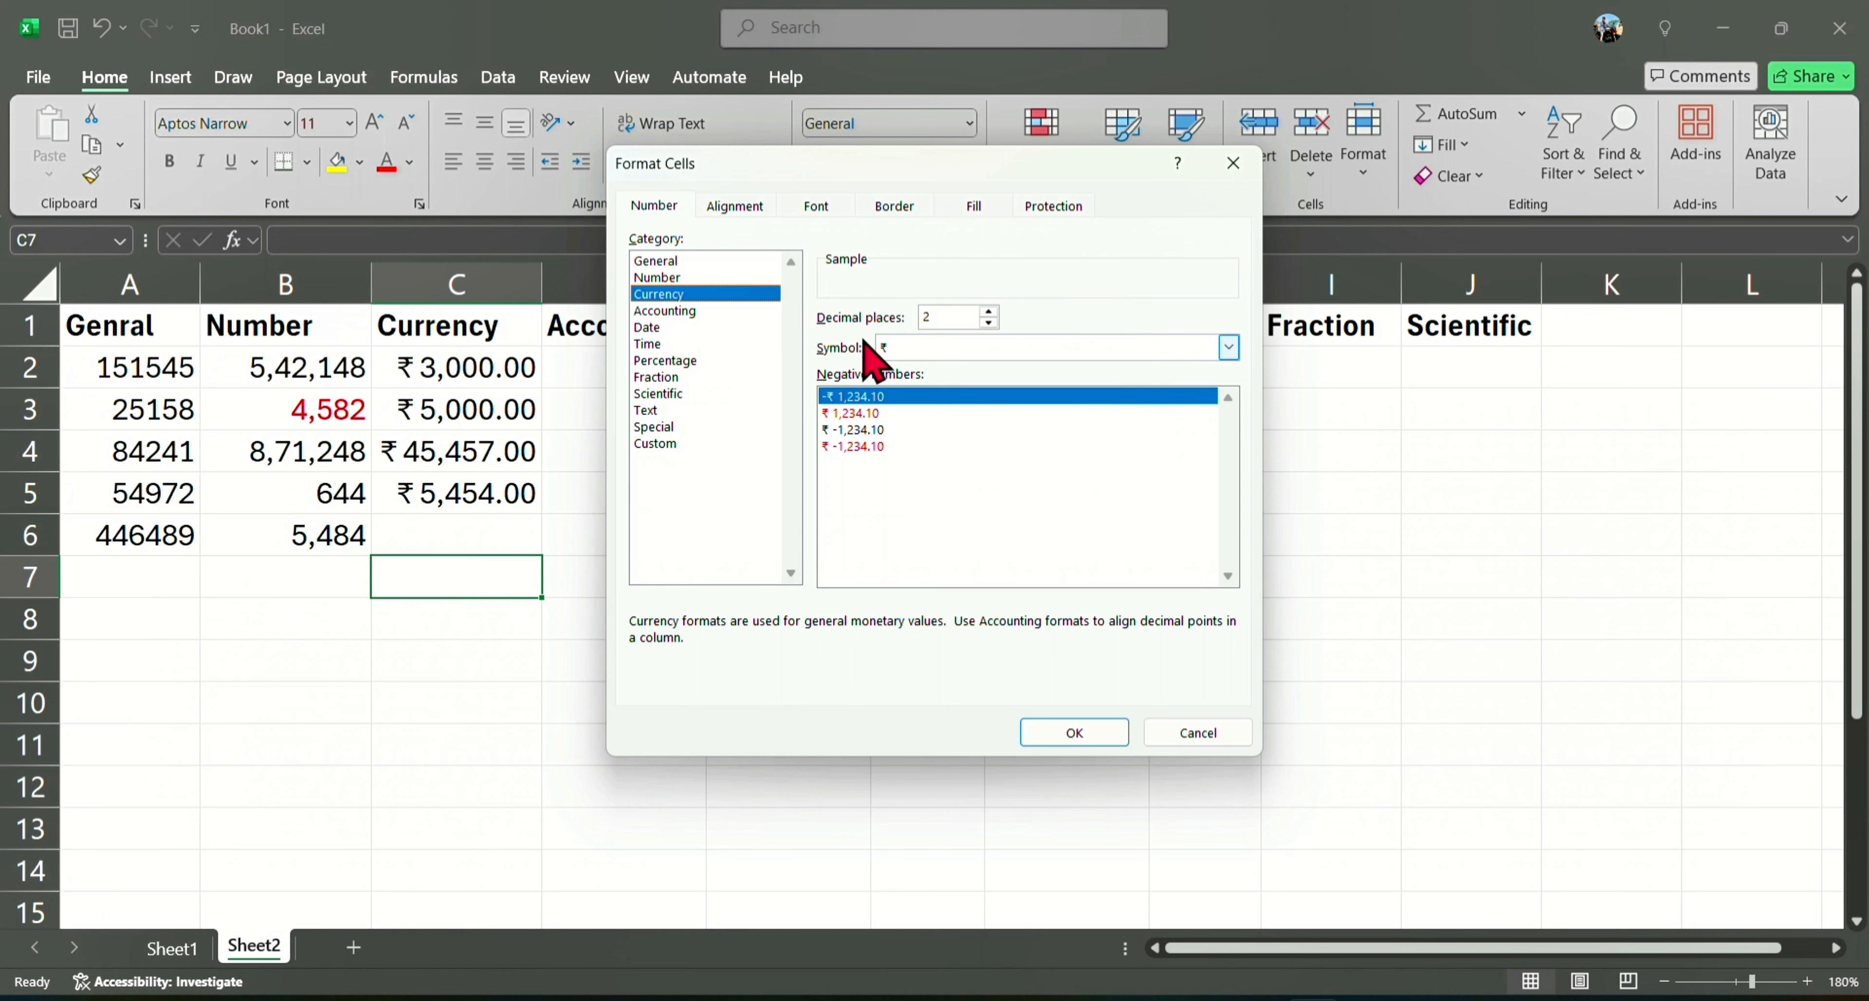
click(1229, 349)
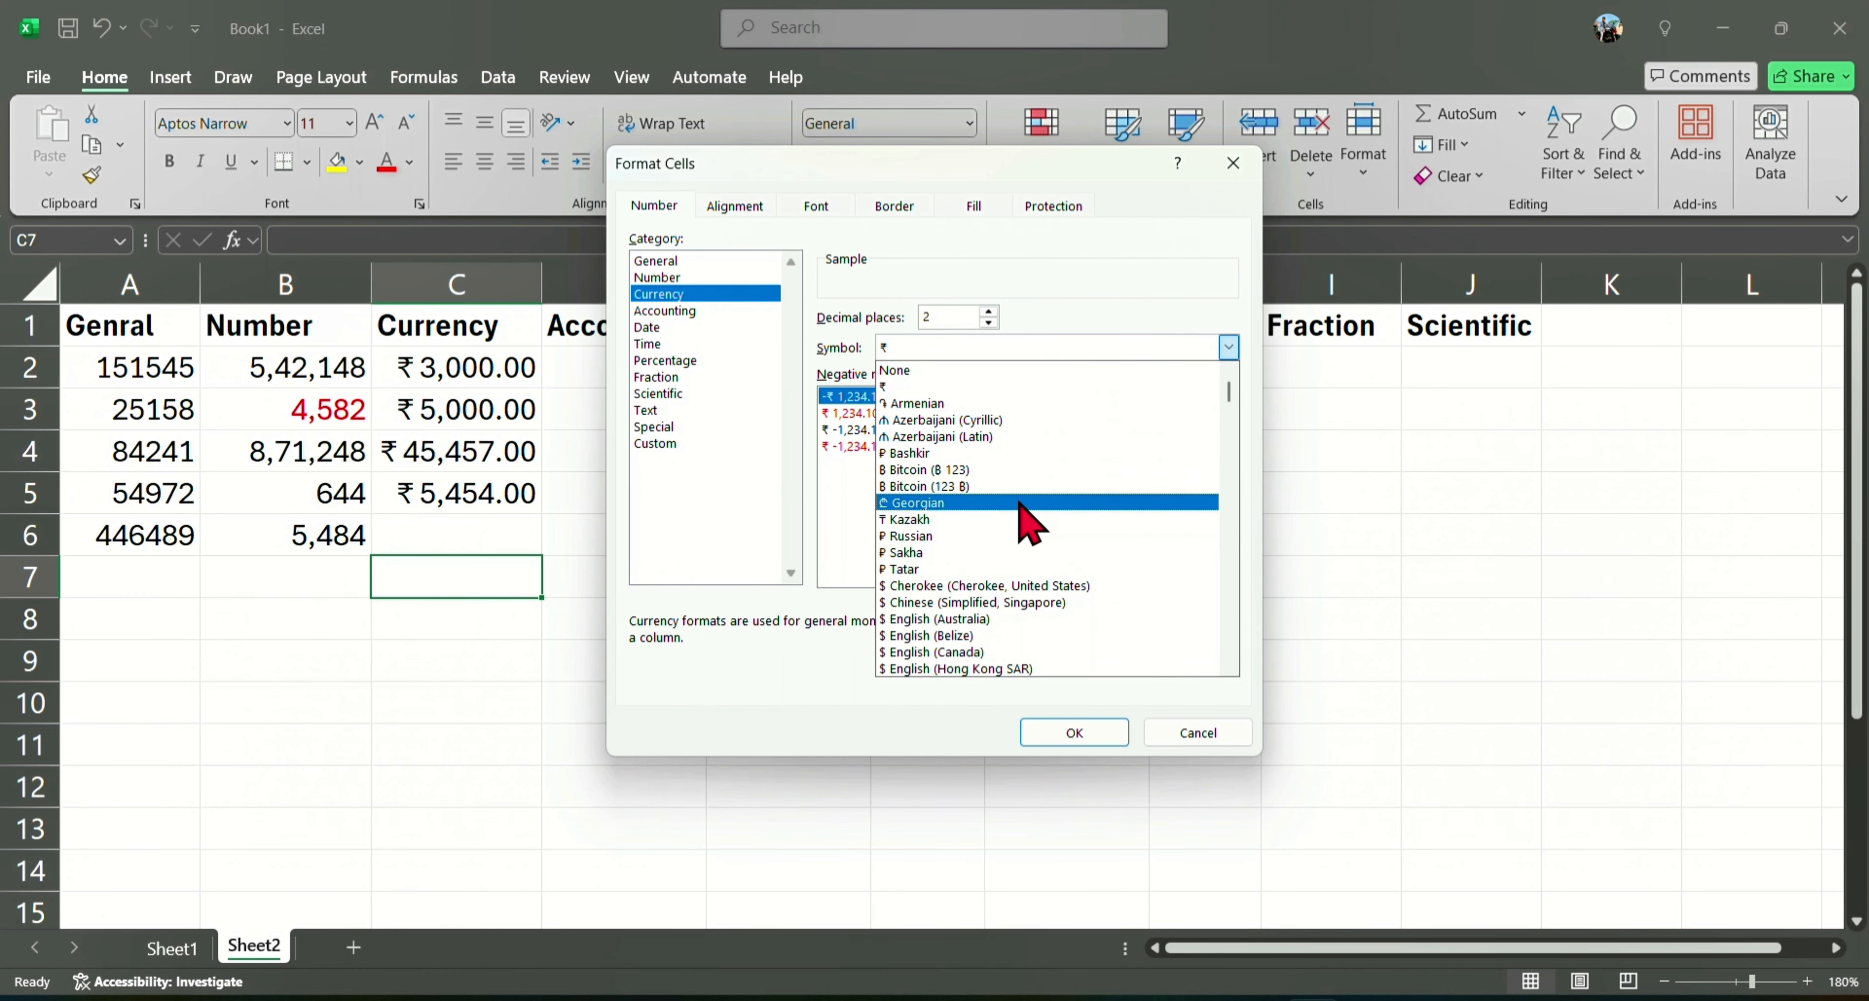
scroll(1031, 522, down, 3)
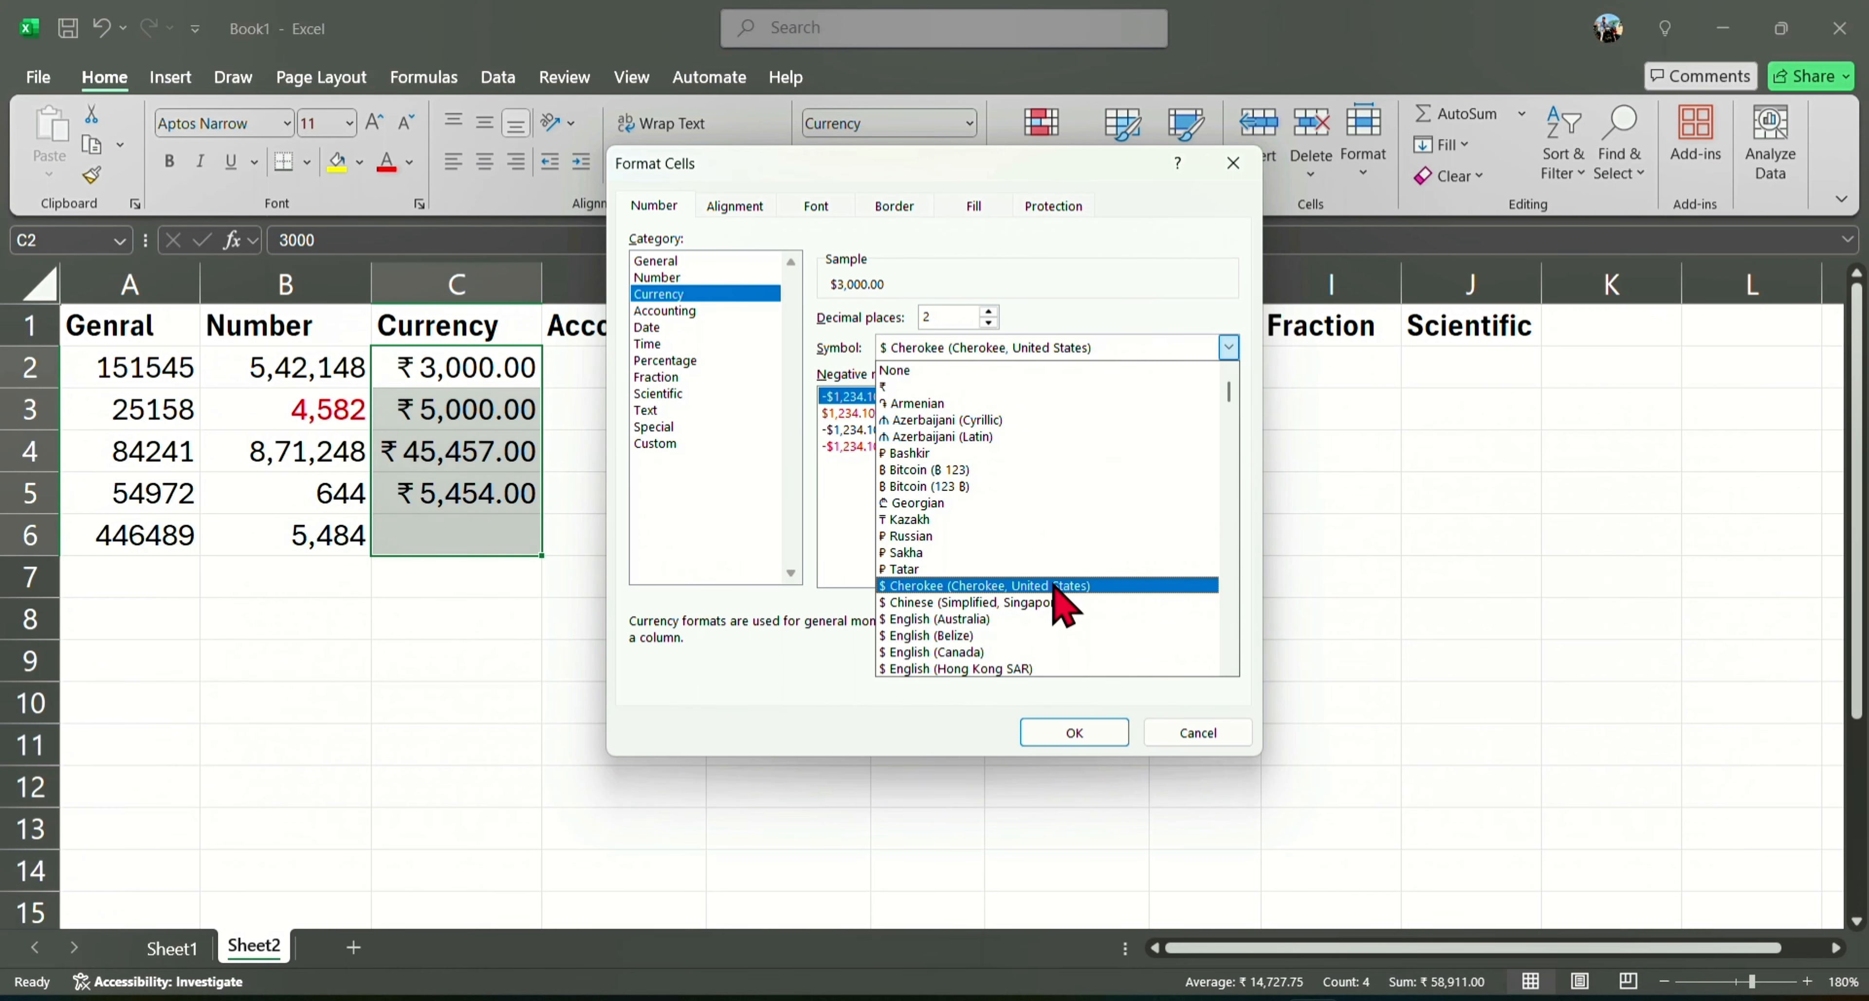
click(1053, 588)
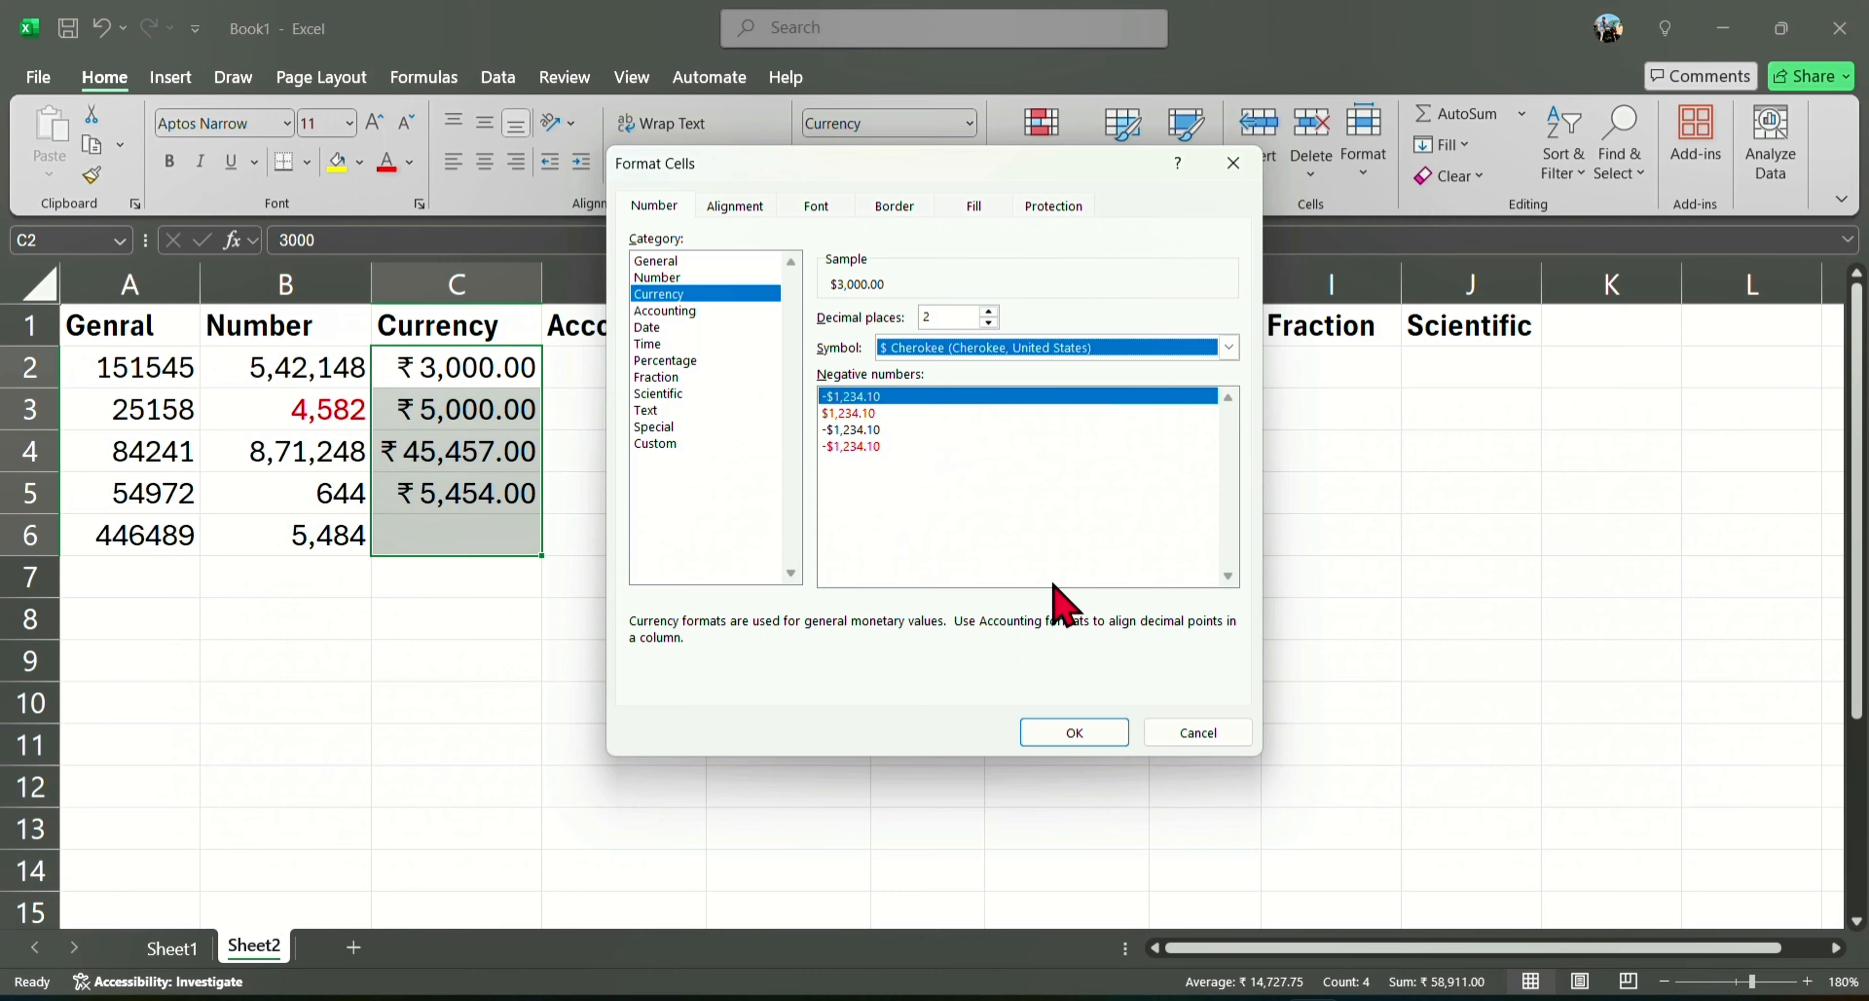
click(1072, 734)
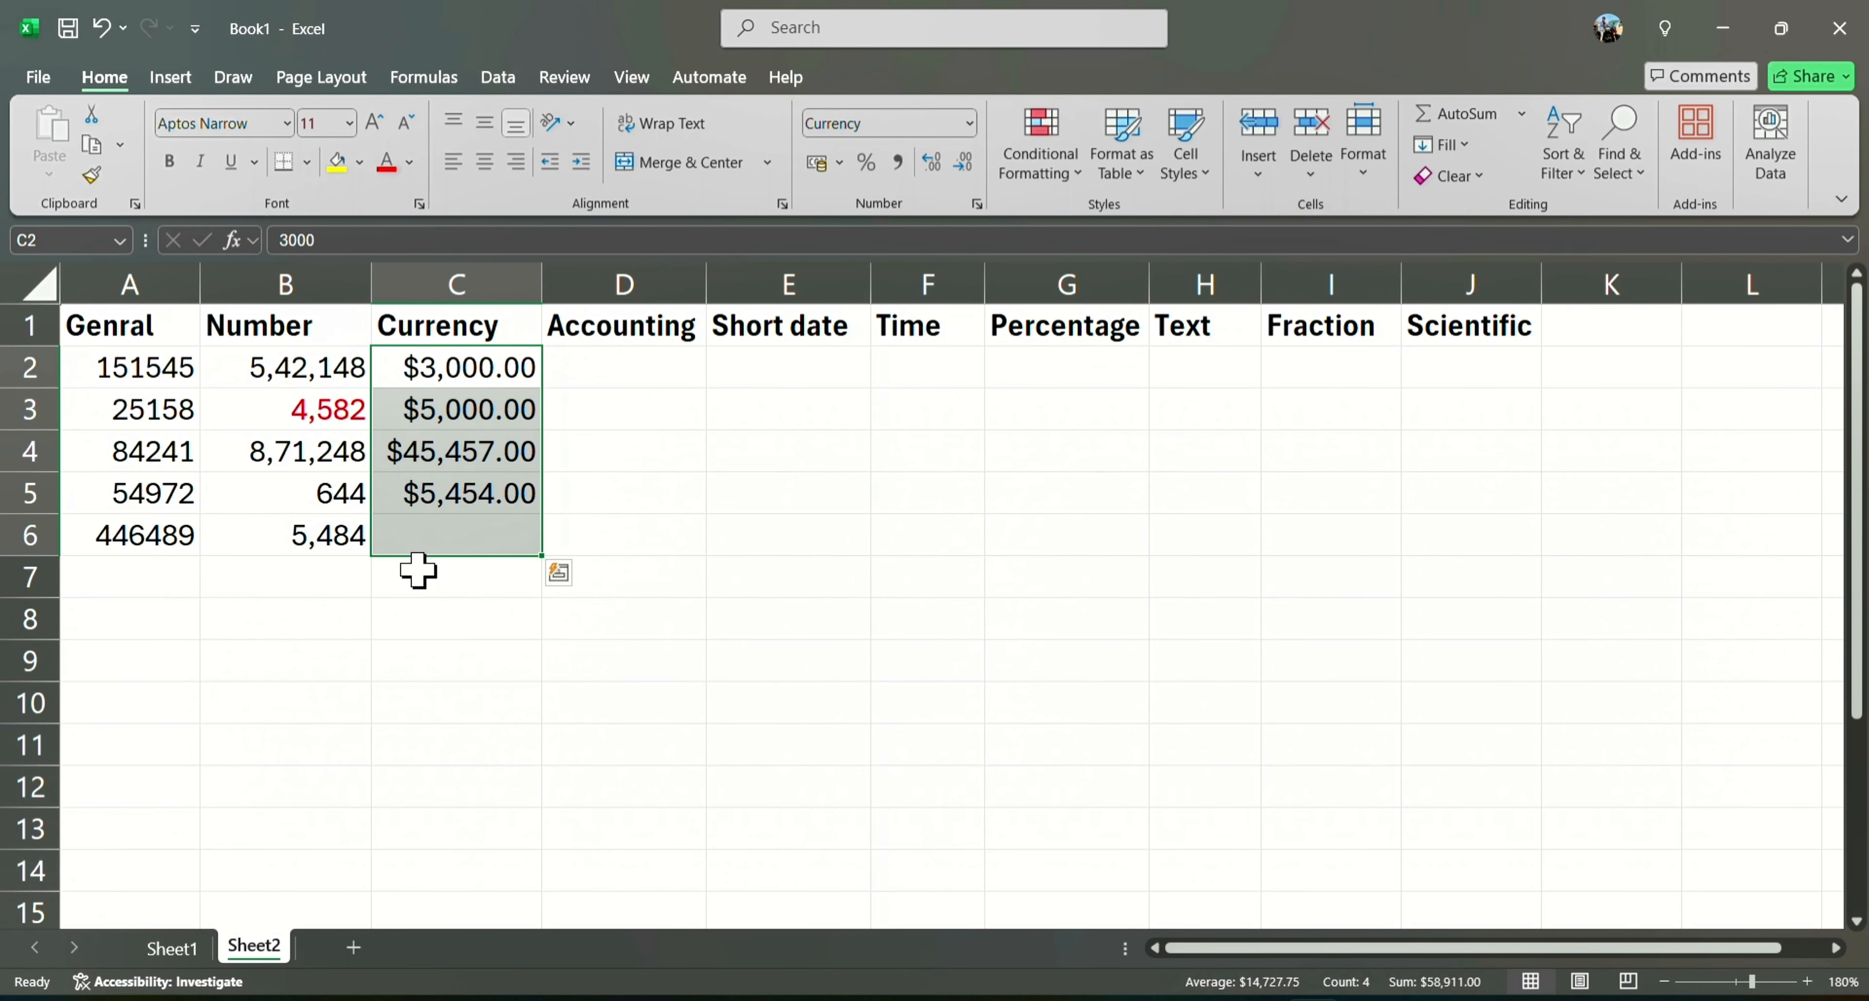
- Autofill cells C2 to C6 down to C14 and enter 54544 in C15 and 554 in C16
drag(541, 552, 534, 888)
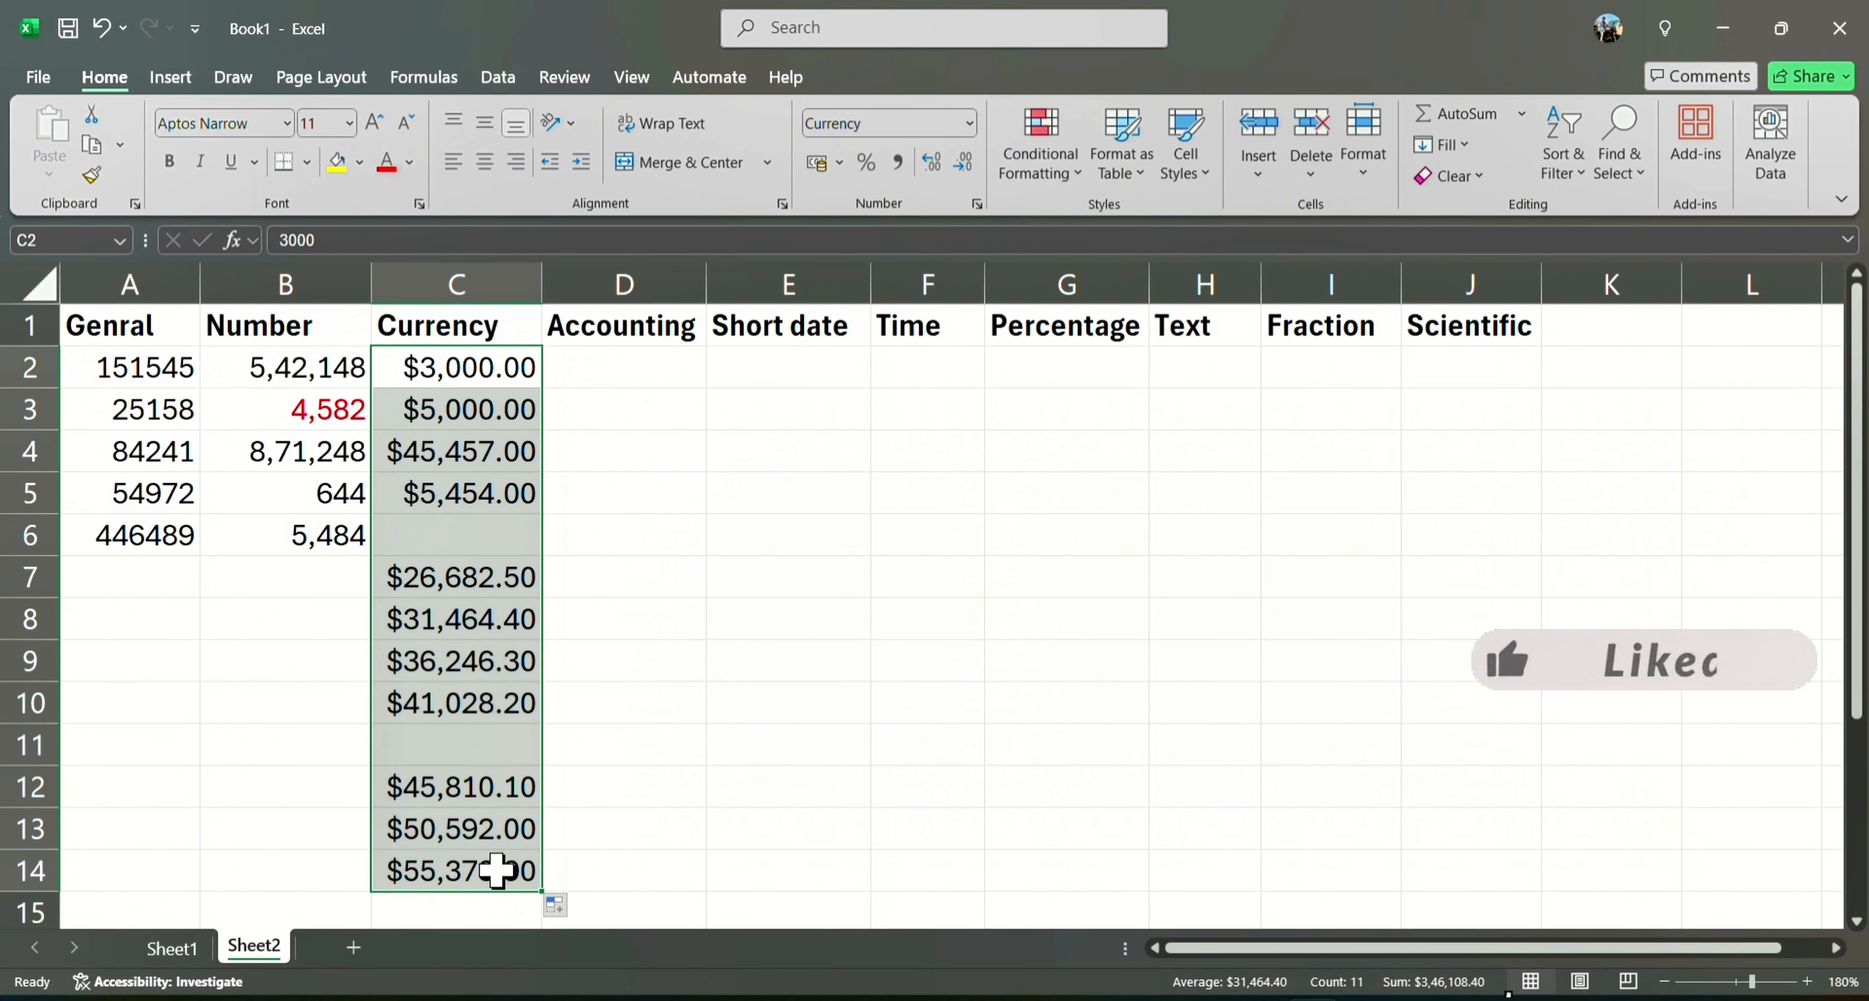
scroll(457, 516, down, 3)
click(396, 517)
text(54544)
key(Return)
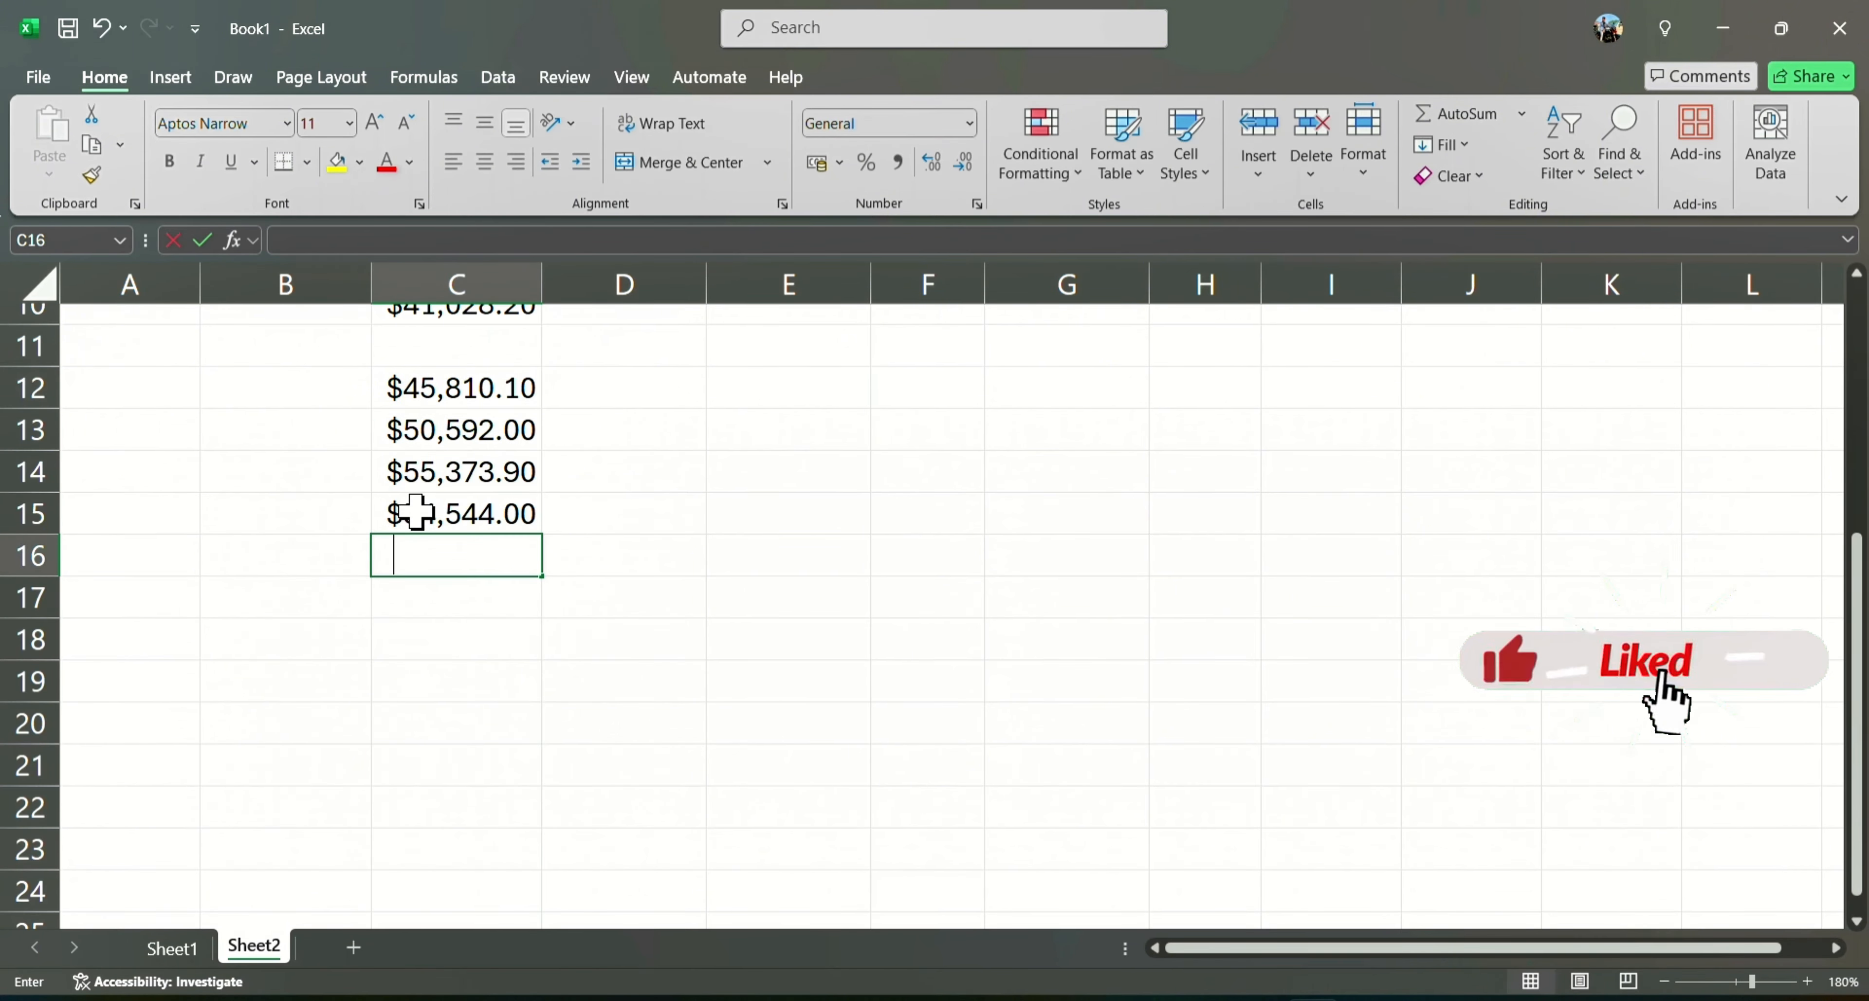
text(554)
key(Return)
- Format cells C12 to D16 as Accounting with the ₹ symbol and two decimal places
click(363, 387)
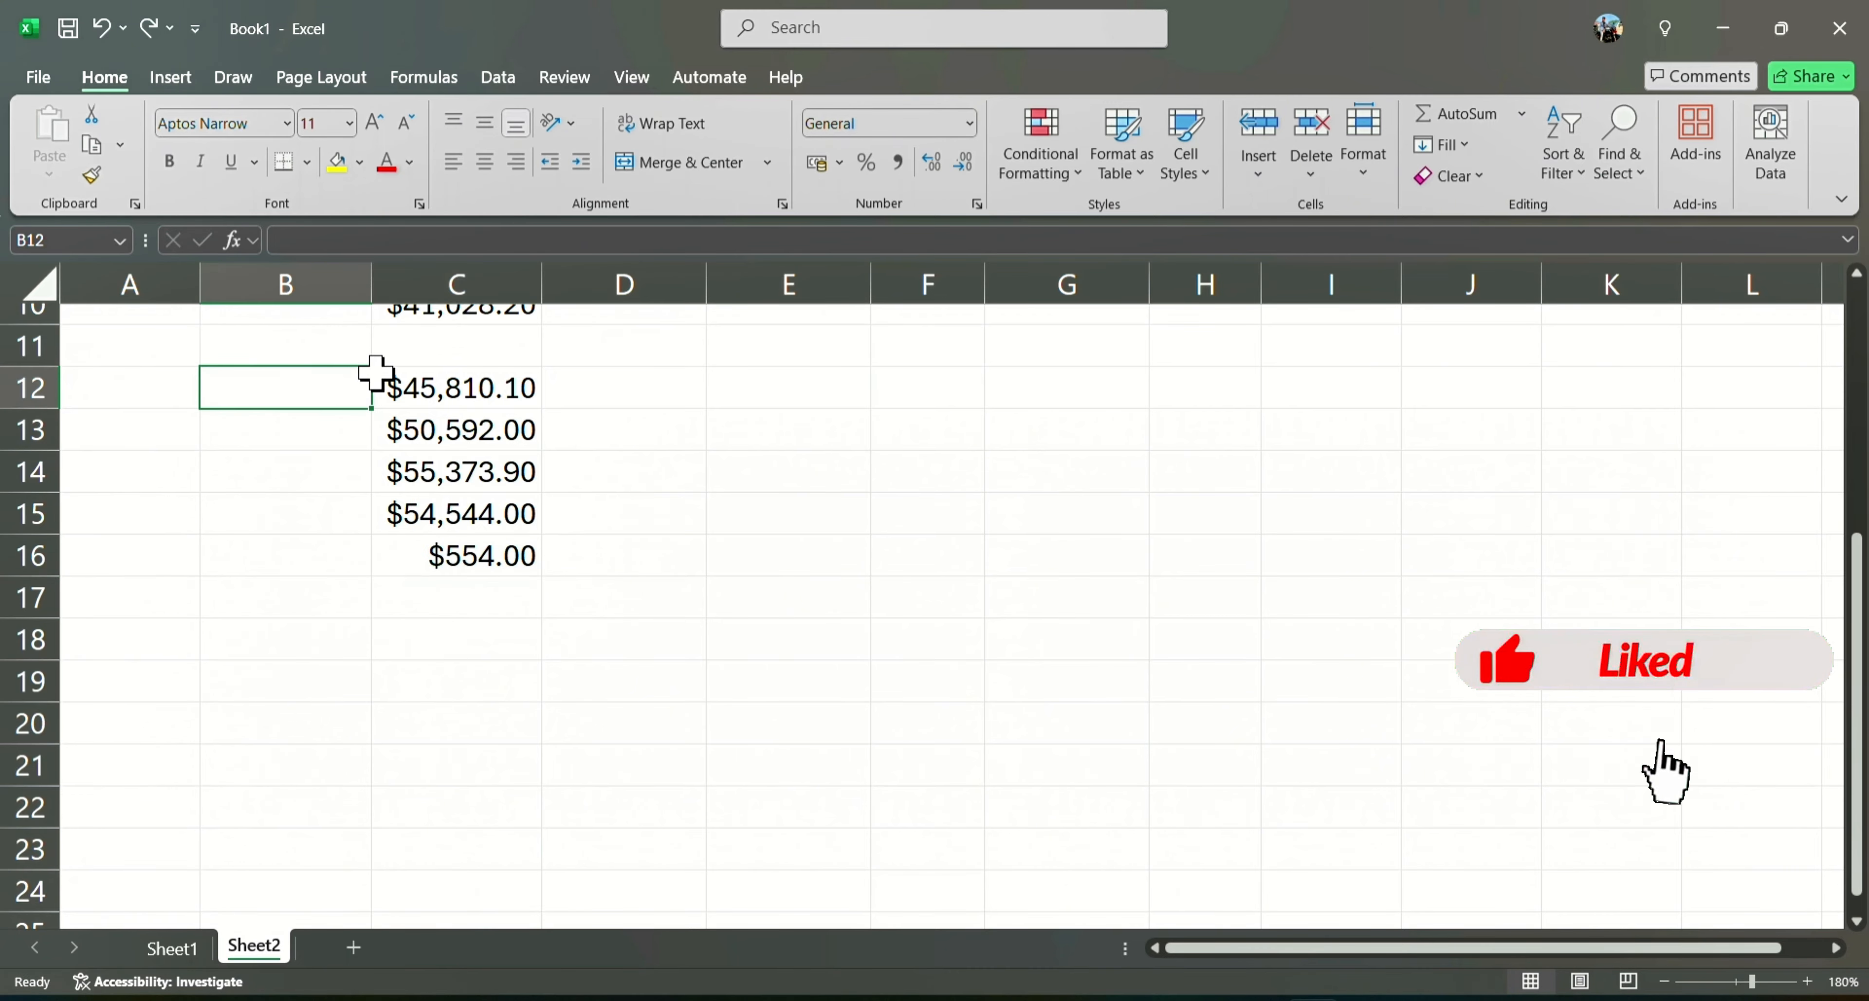
click(376, 375)
drag(376, 375, 545, 551)
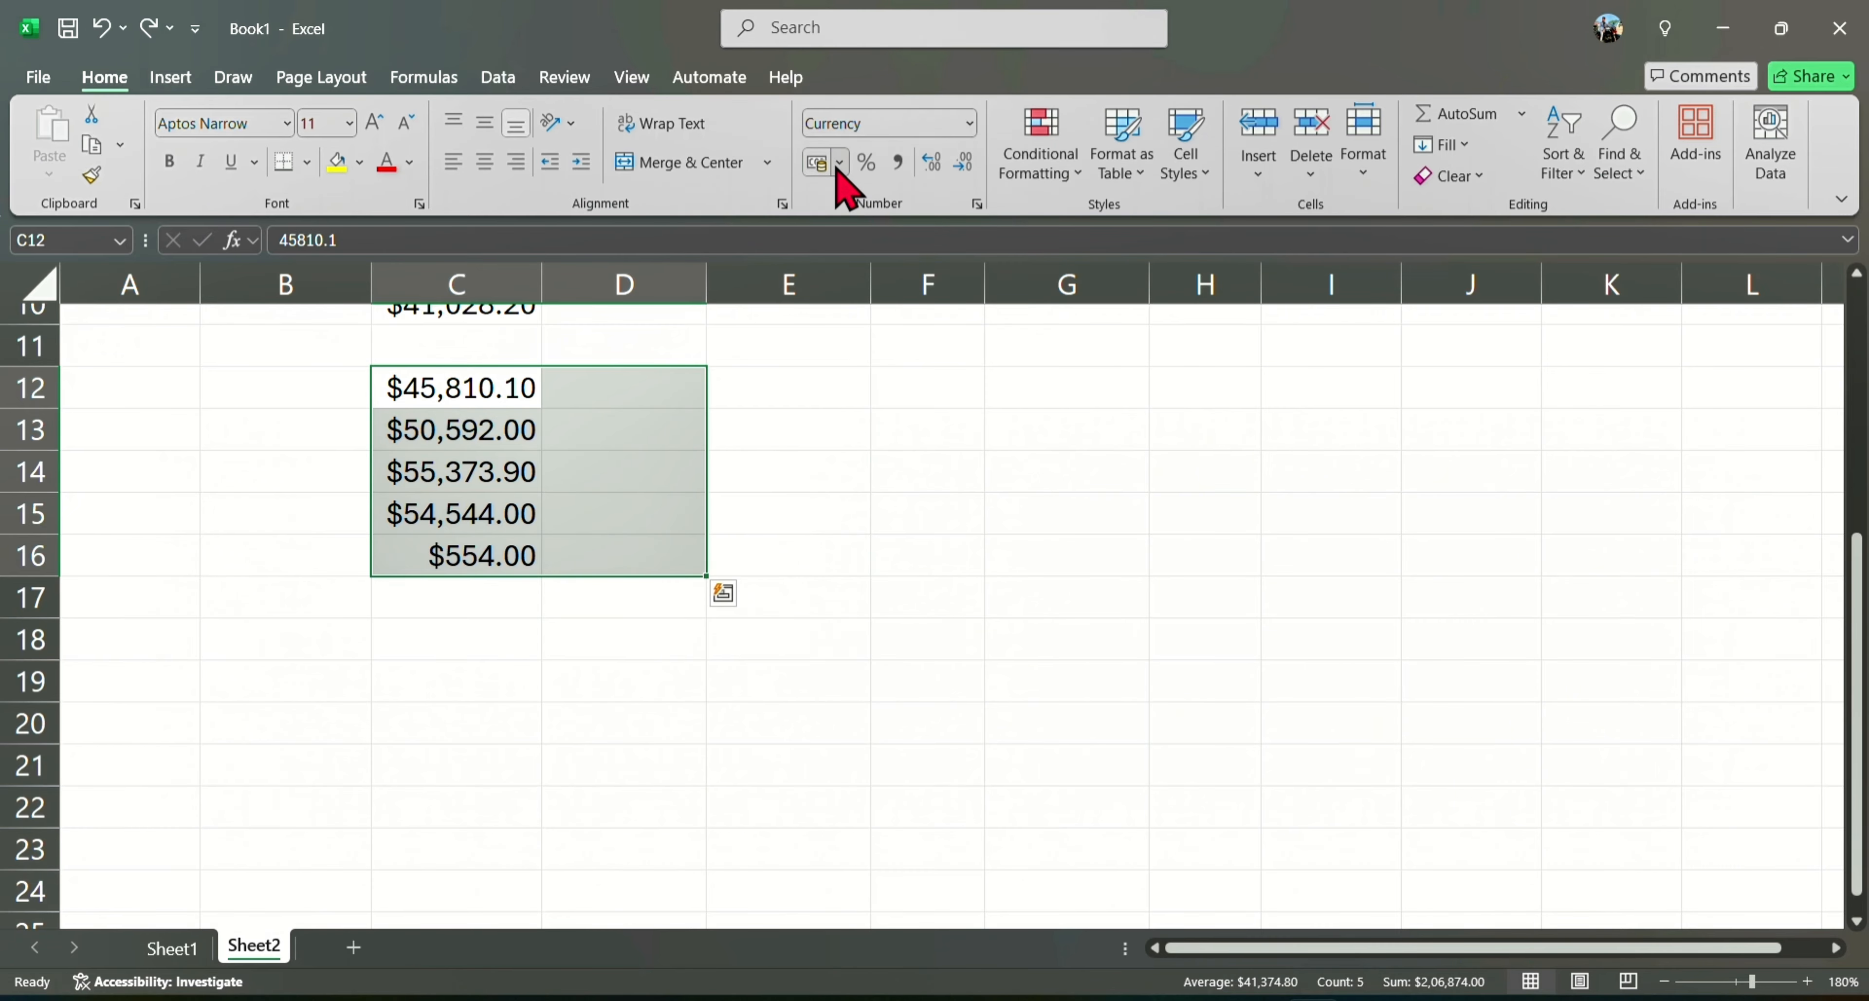
click(838, 166)
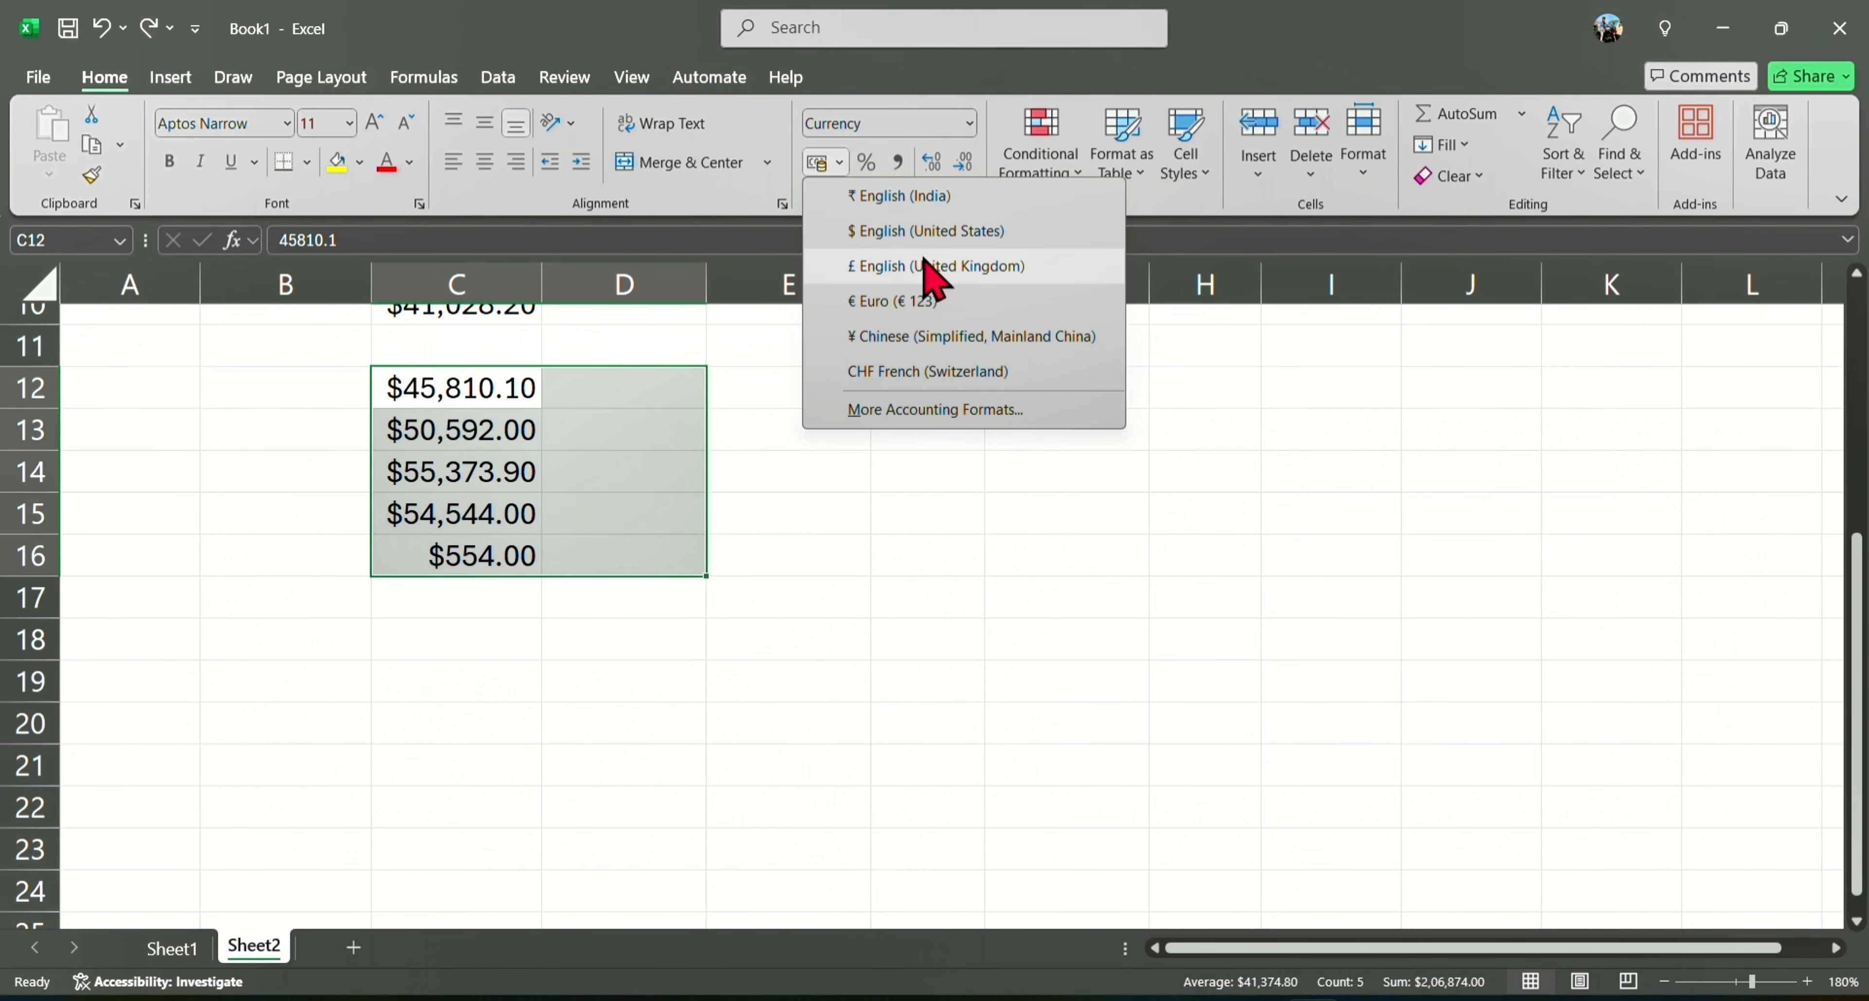
click(910, 407)
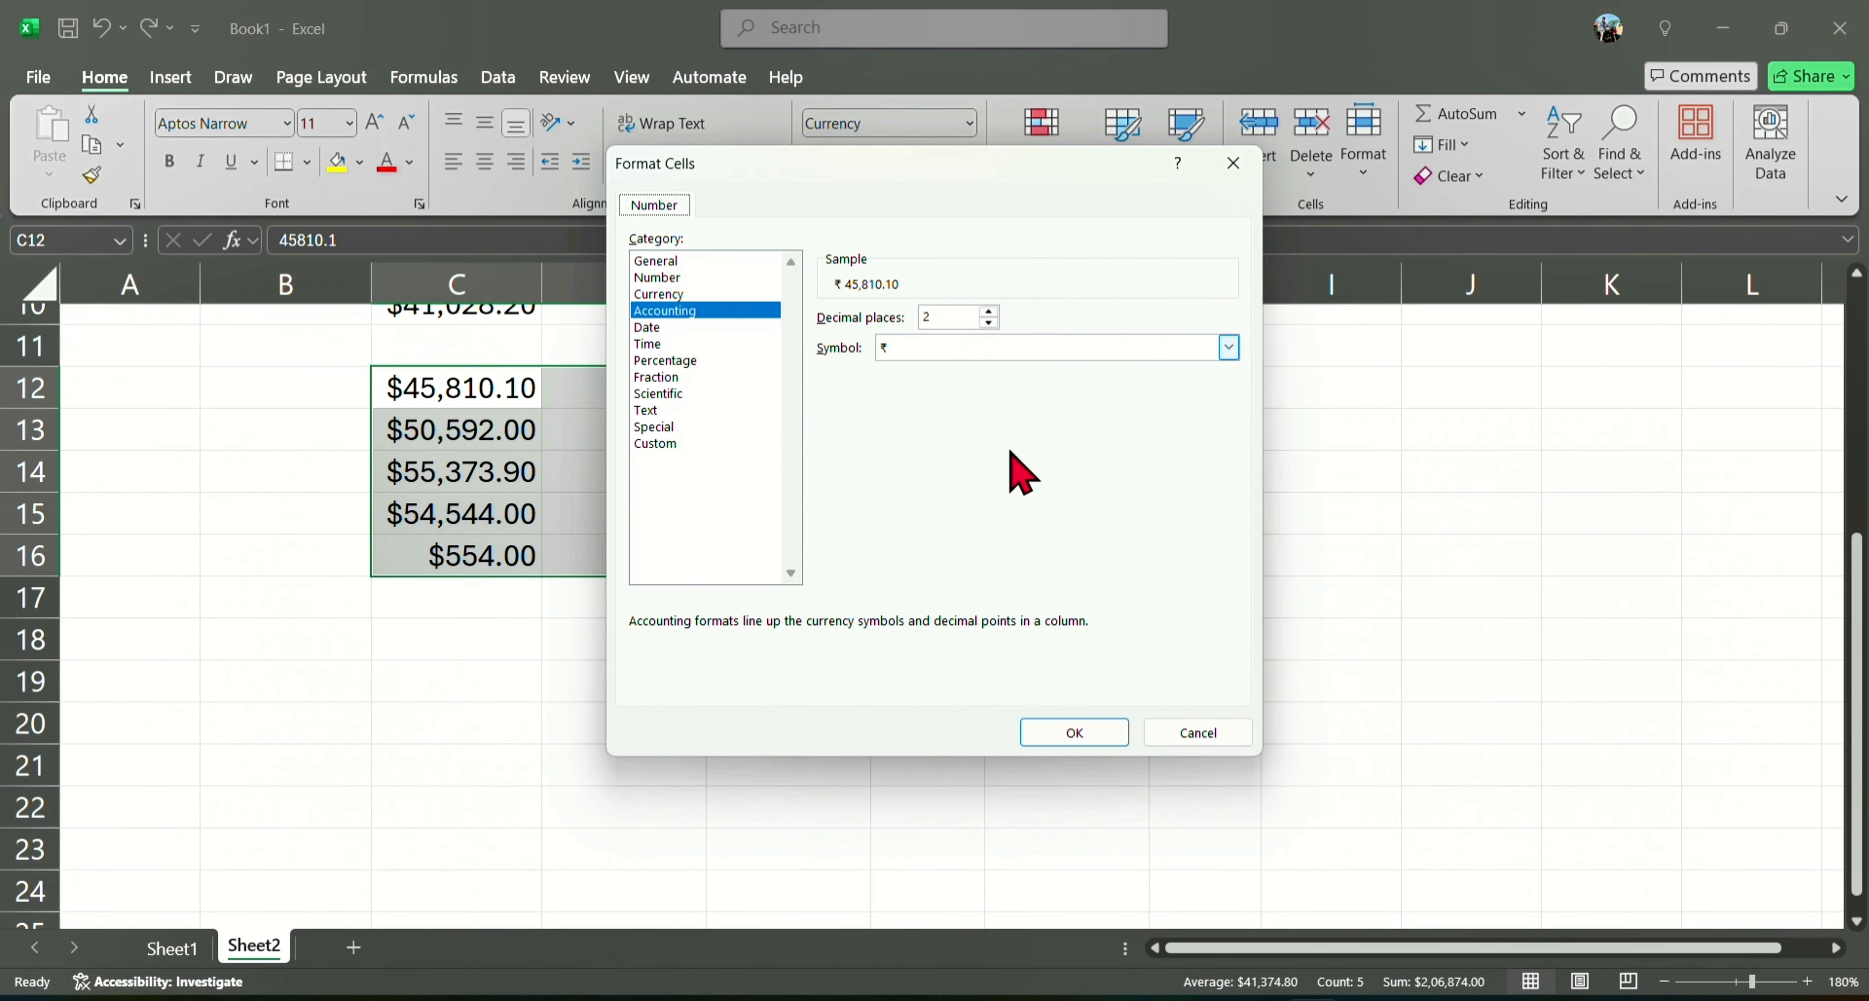
click(1074, 736)
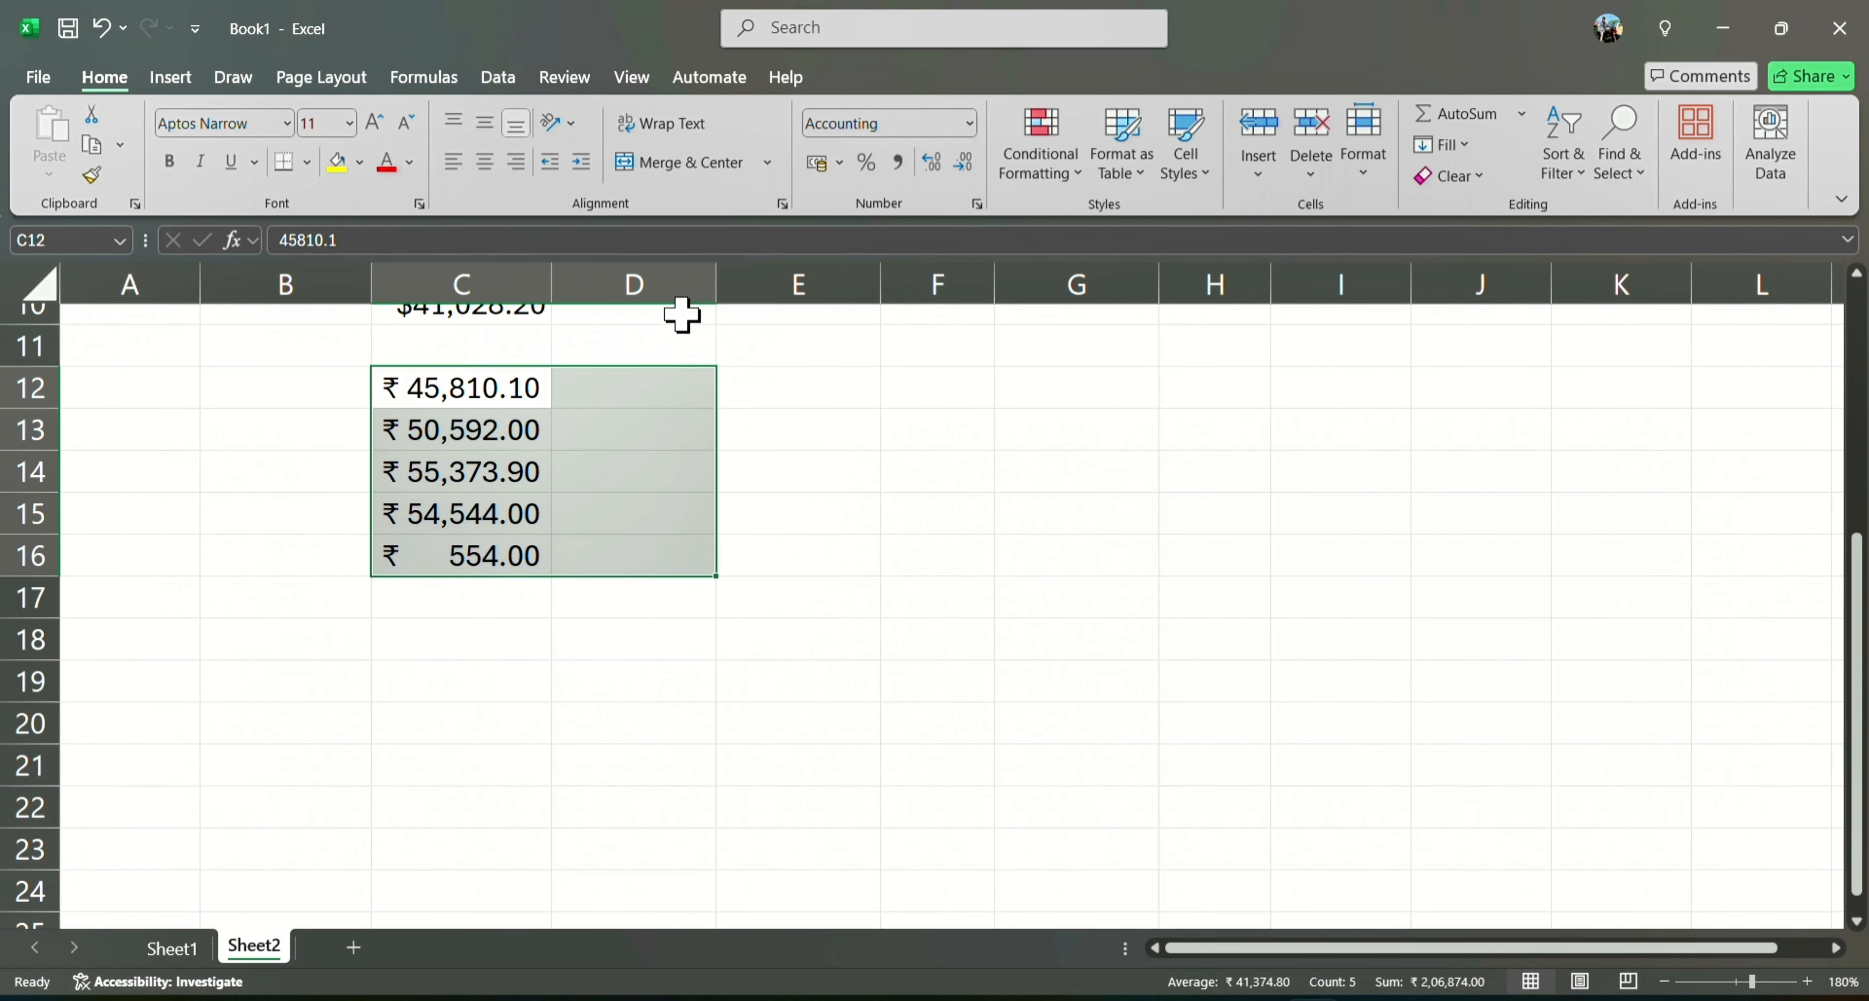
- Apply the default Accounting format to cell D2 under the Accounting heading
click(657, 330)
scroll(657, 341, up, 3)
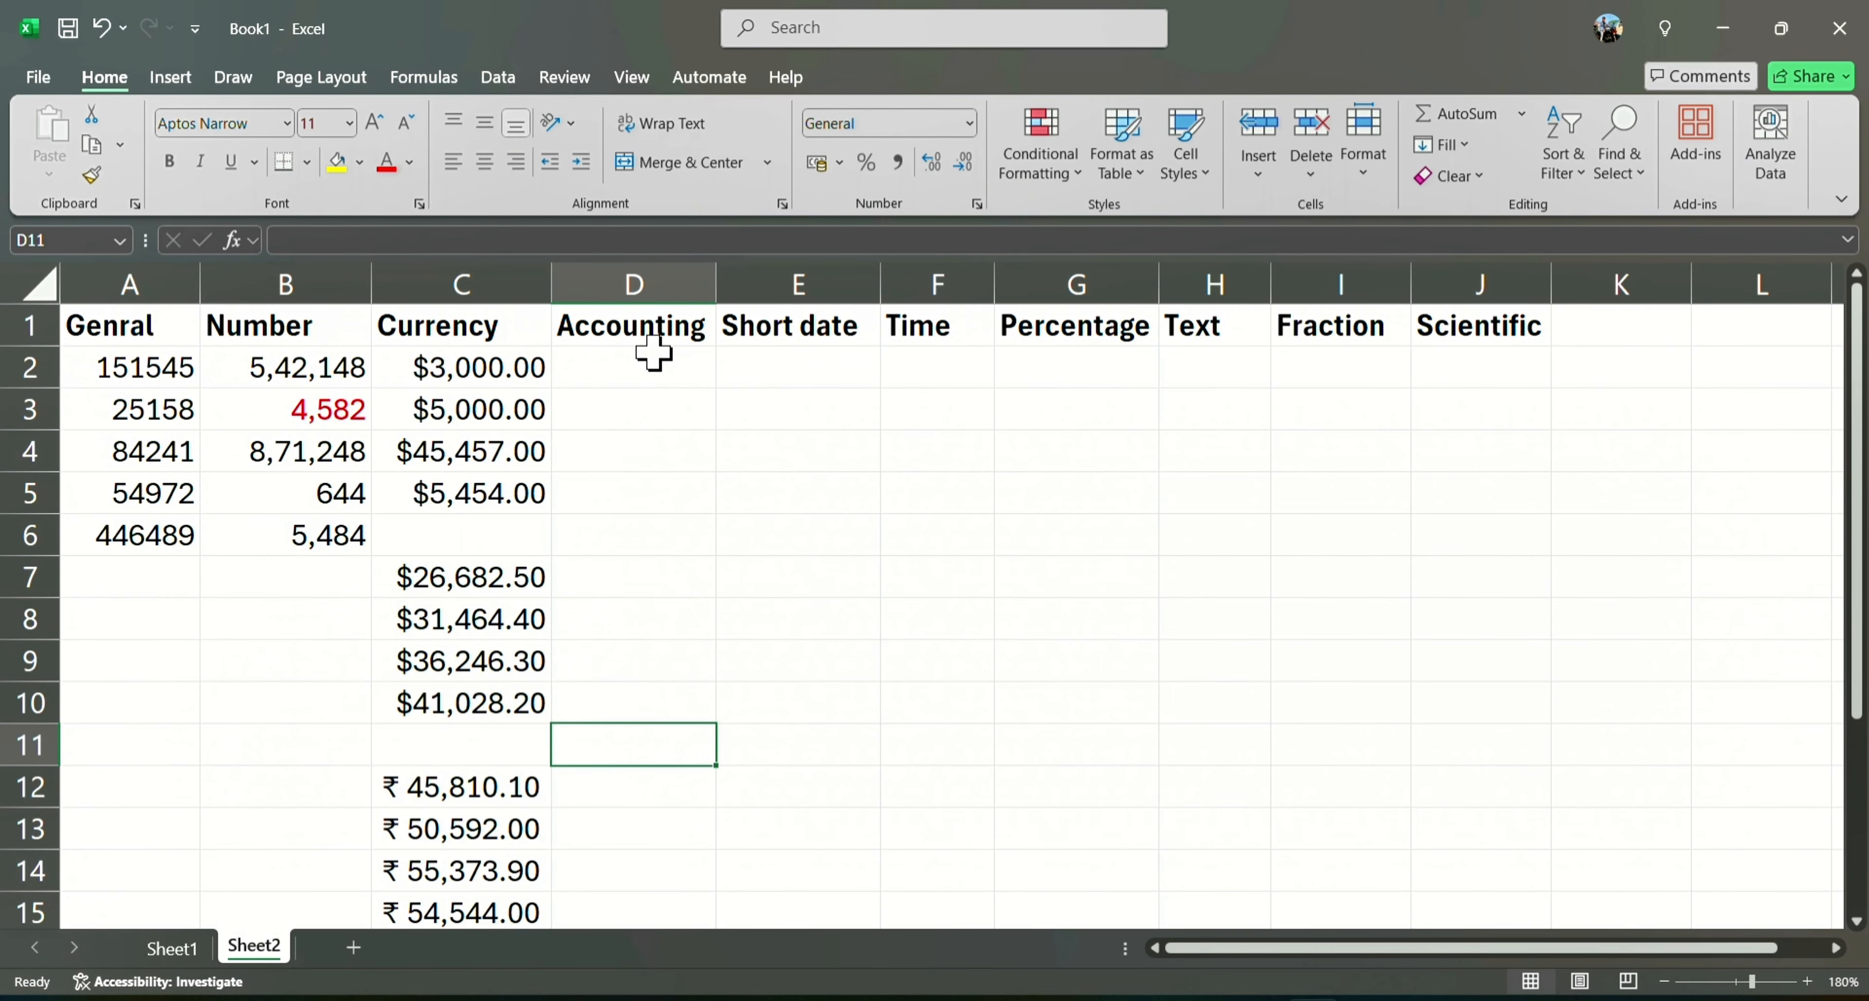
click(609, 361)
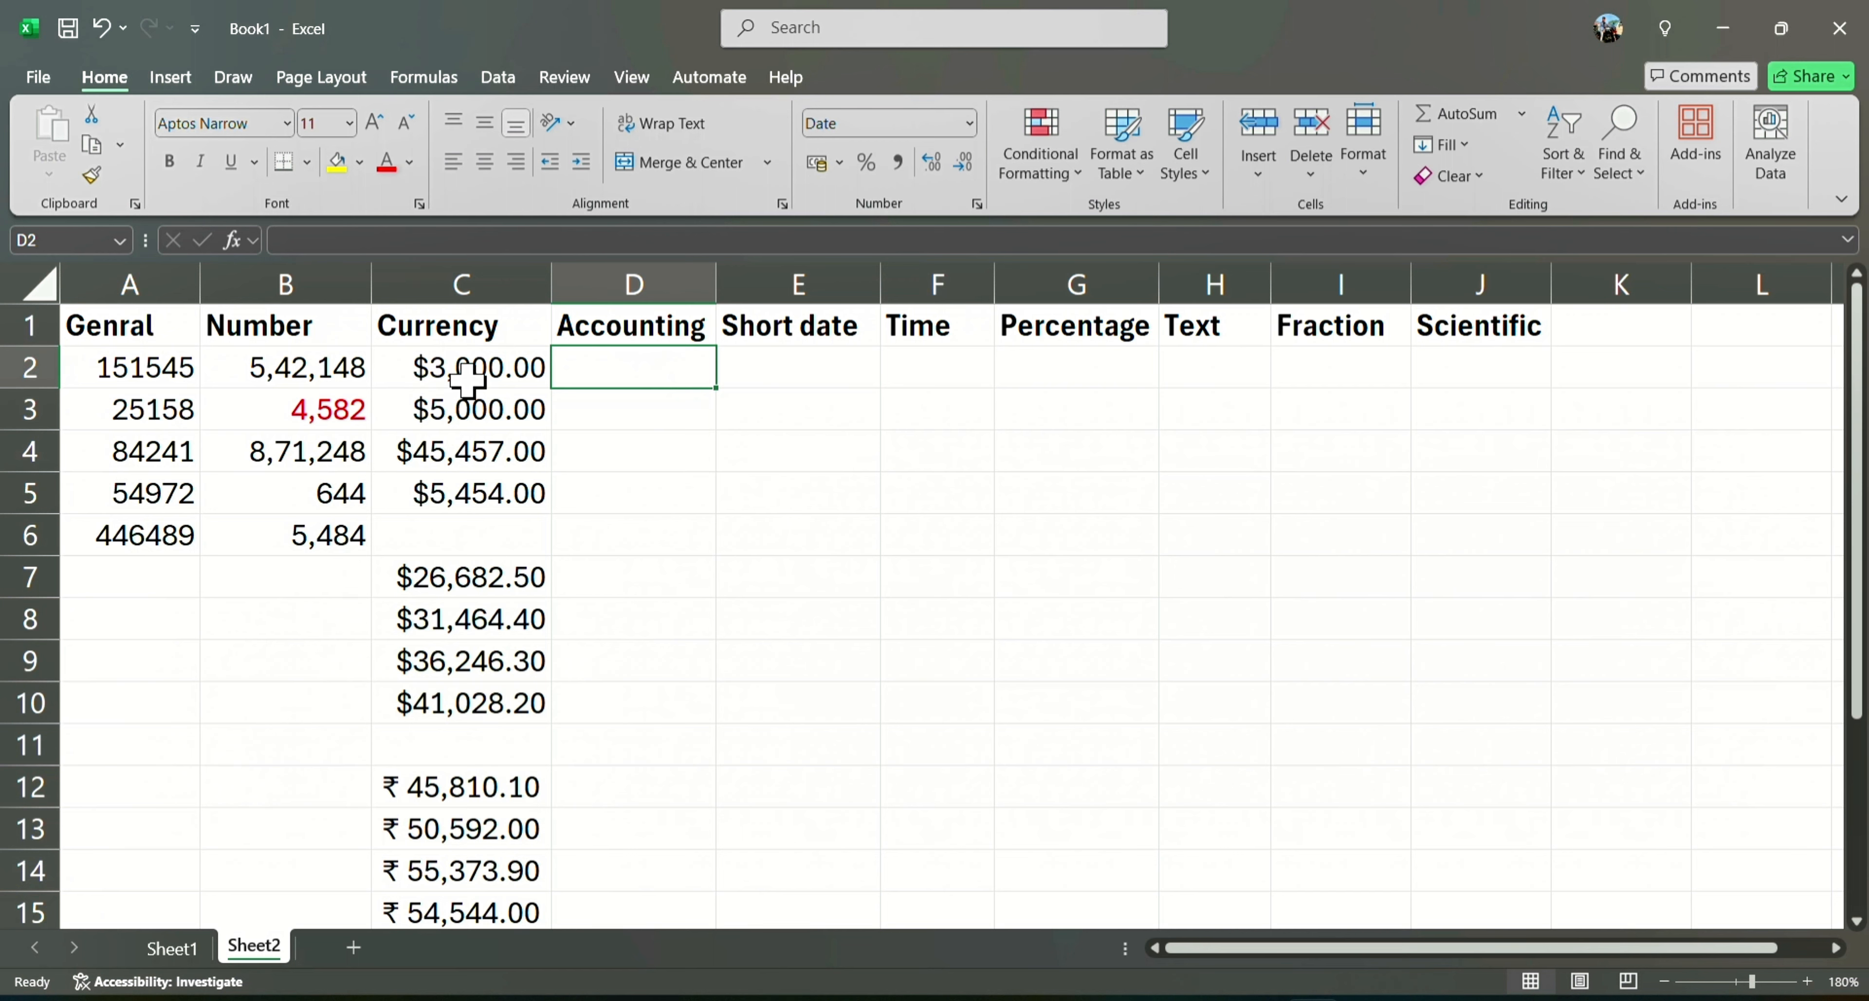
click(618, 366)
click(967, 124)
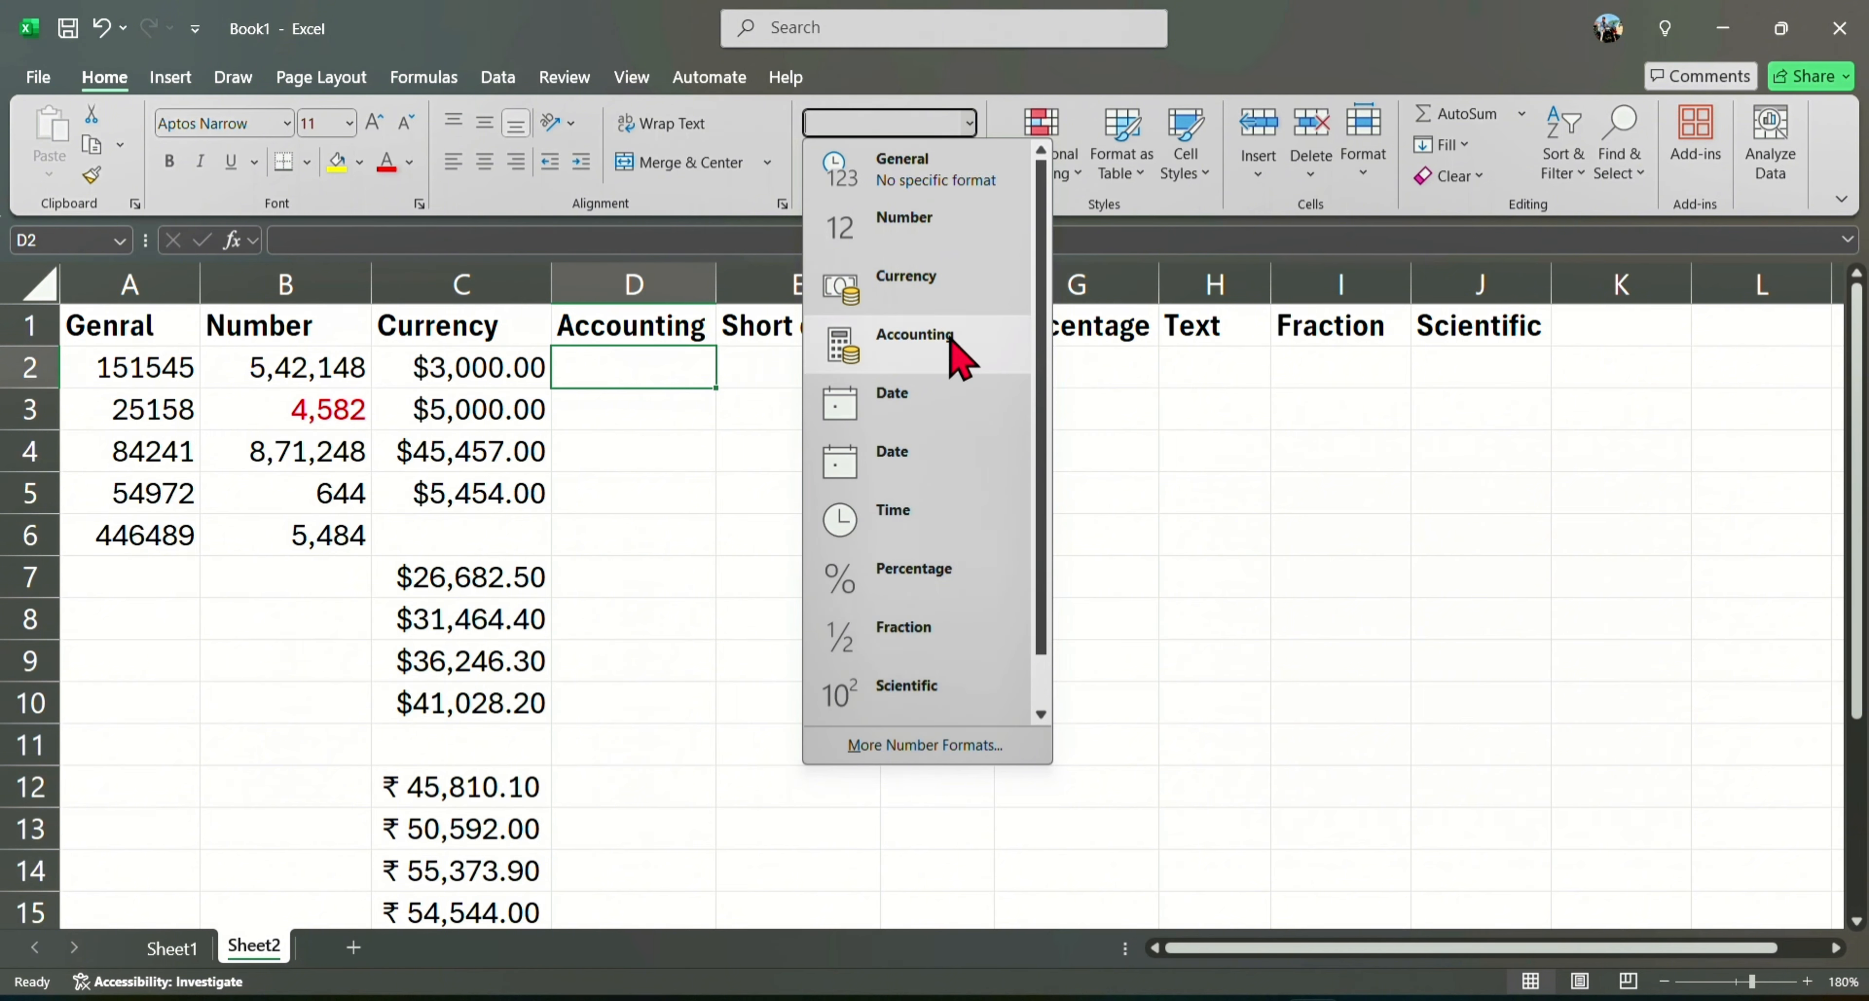
click(955, 356)
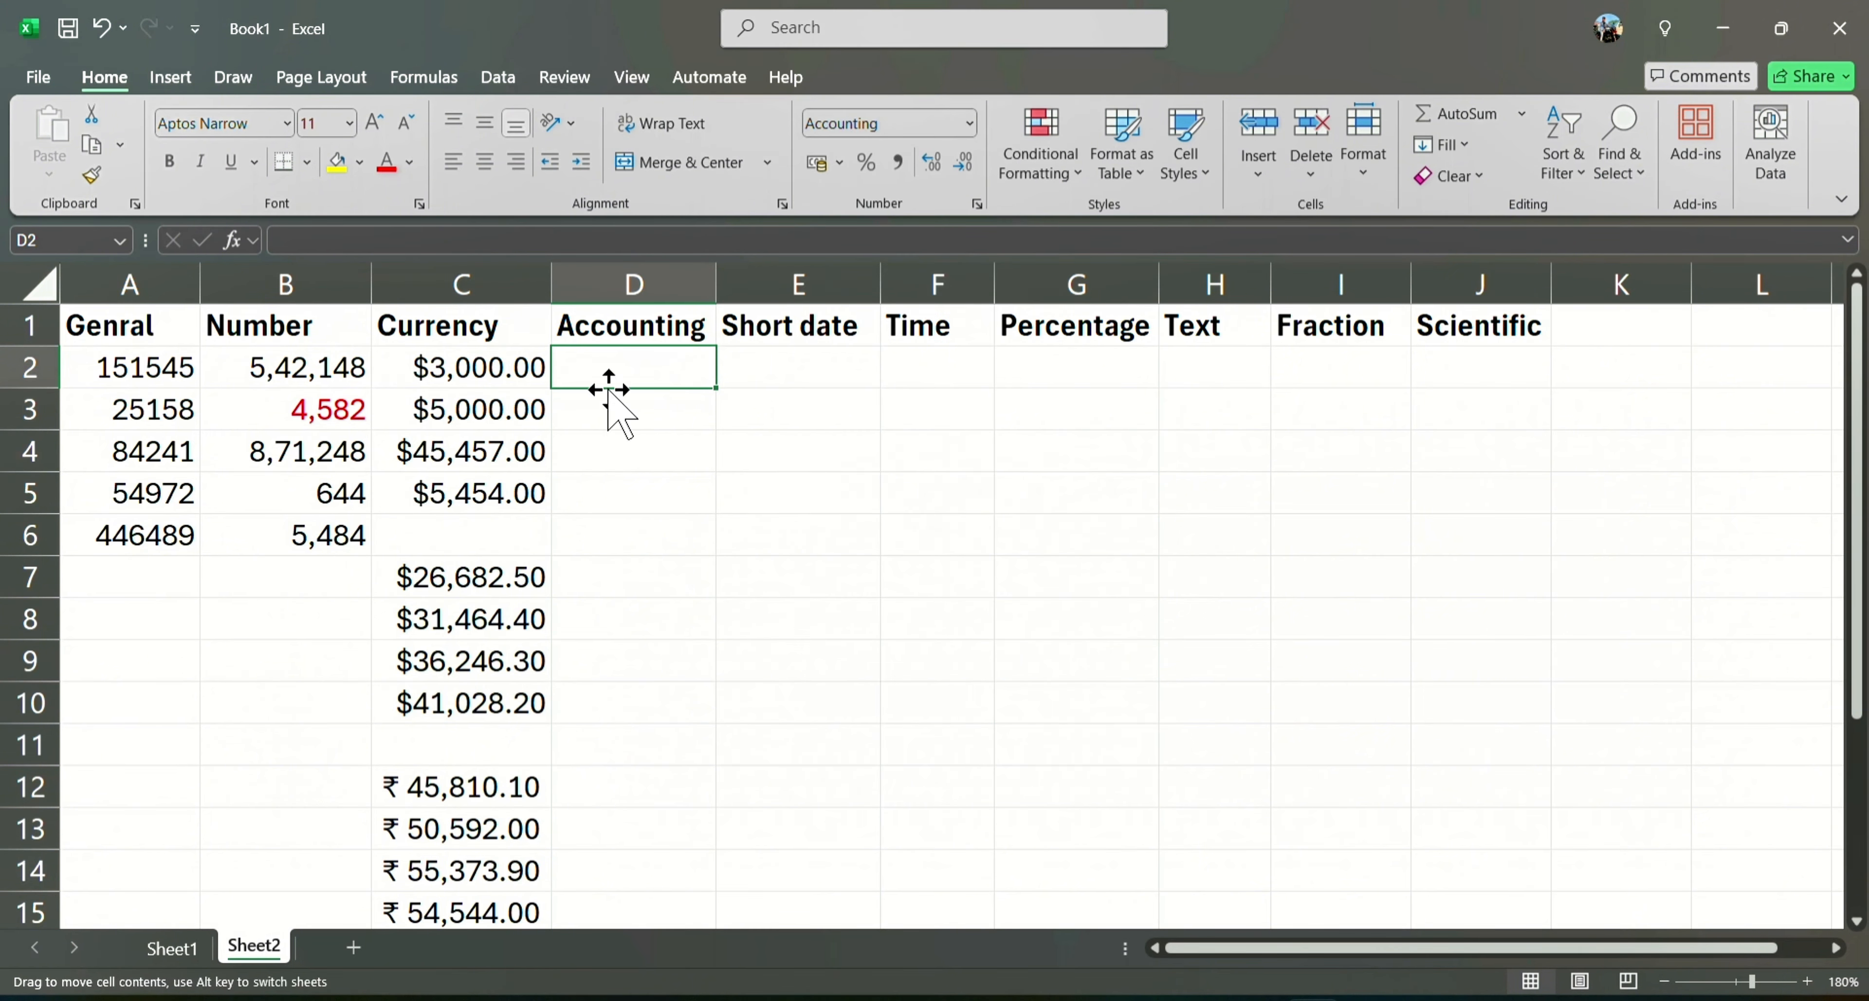
- Enter 50055, 52, 22 and 45 in cells D2 to D5 of the Accounting column
double_click(600, 362)
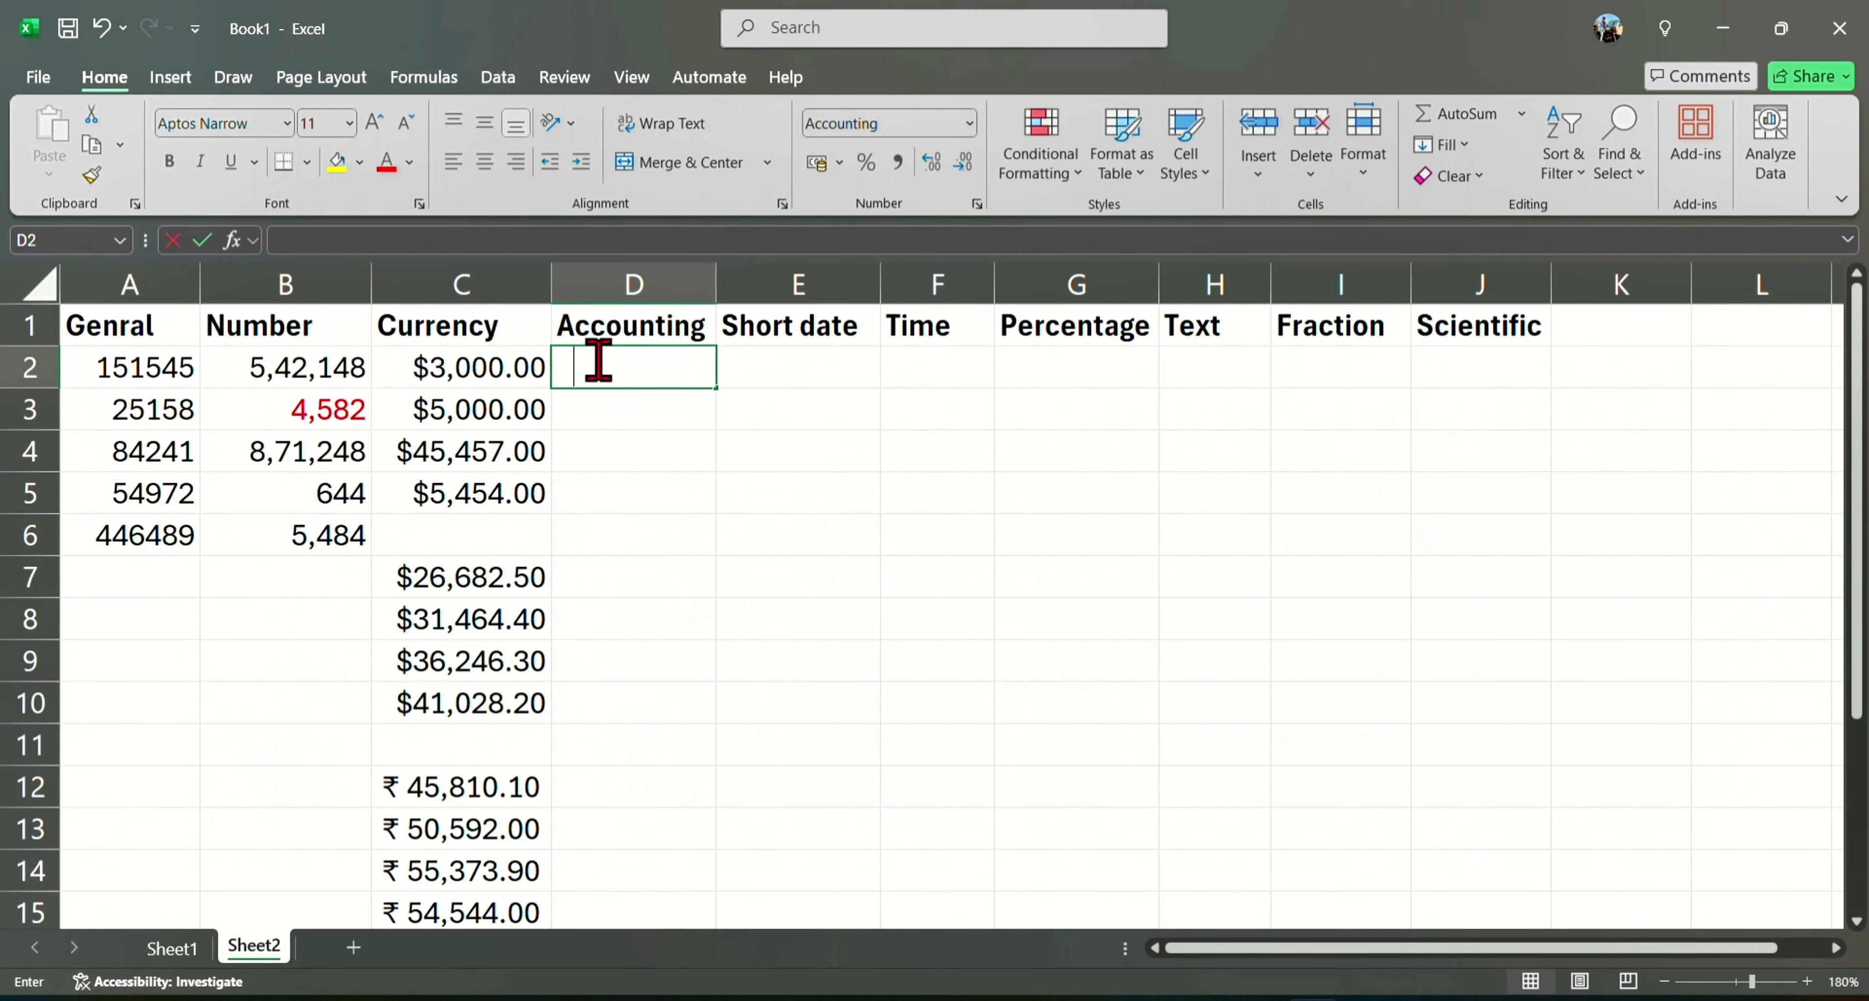
text(50055)
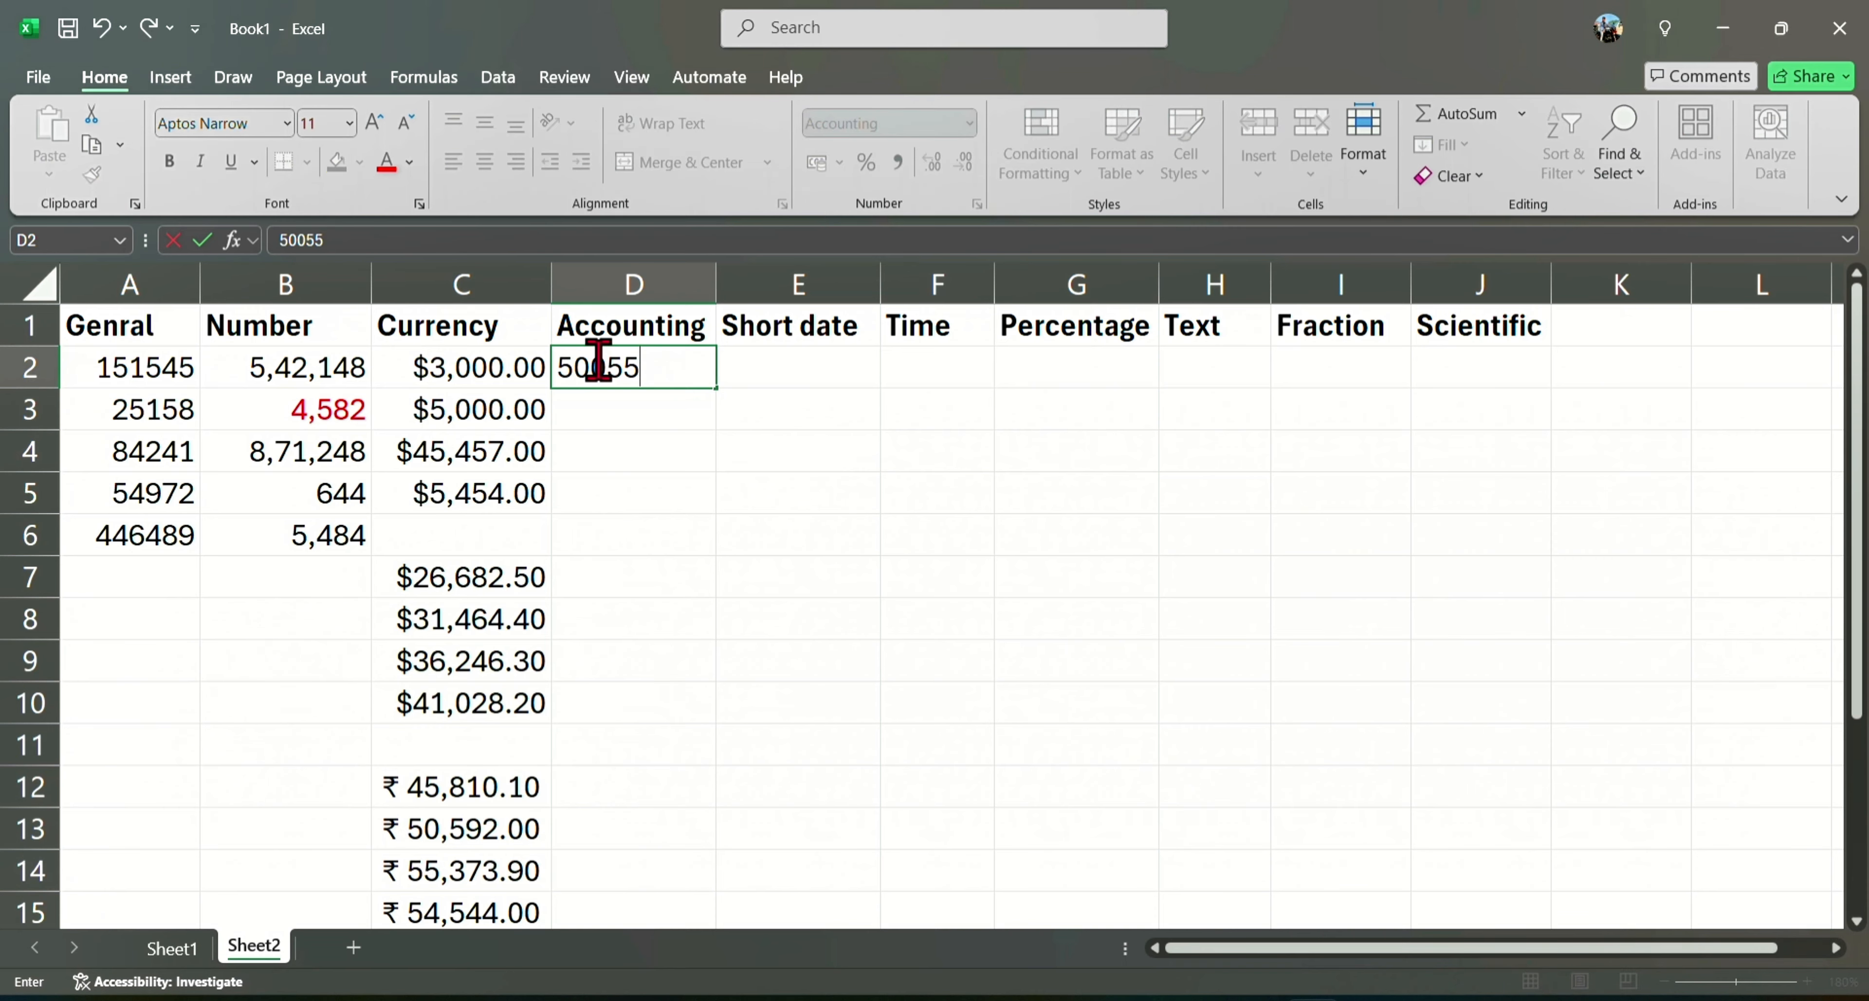
key(Return)
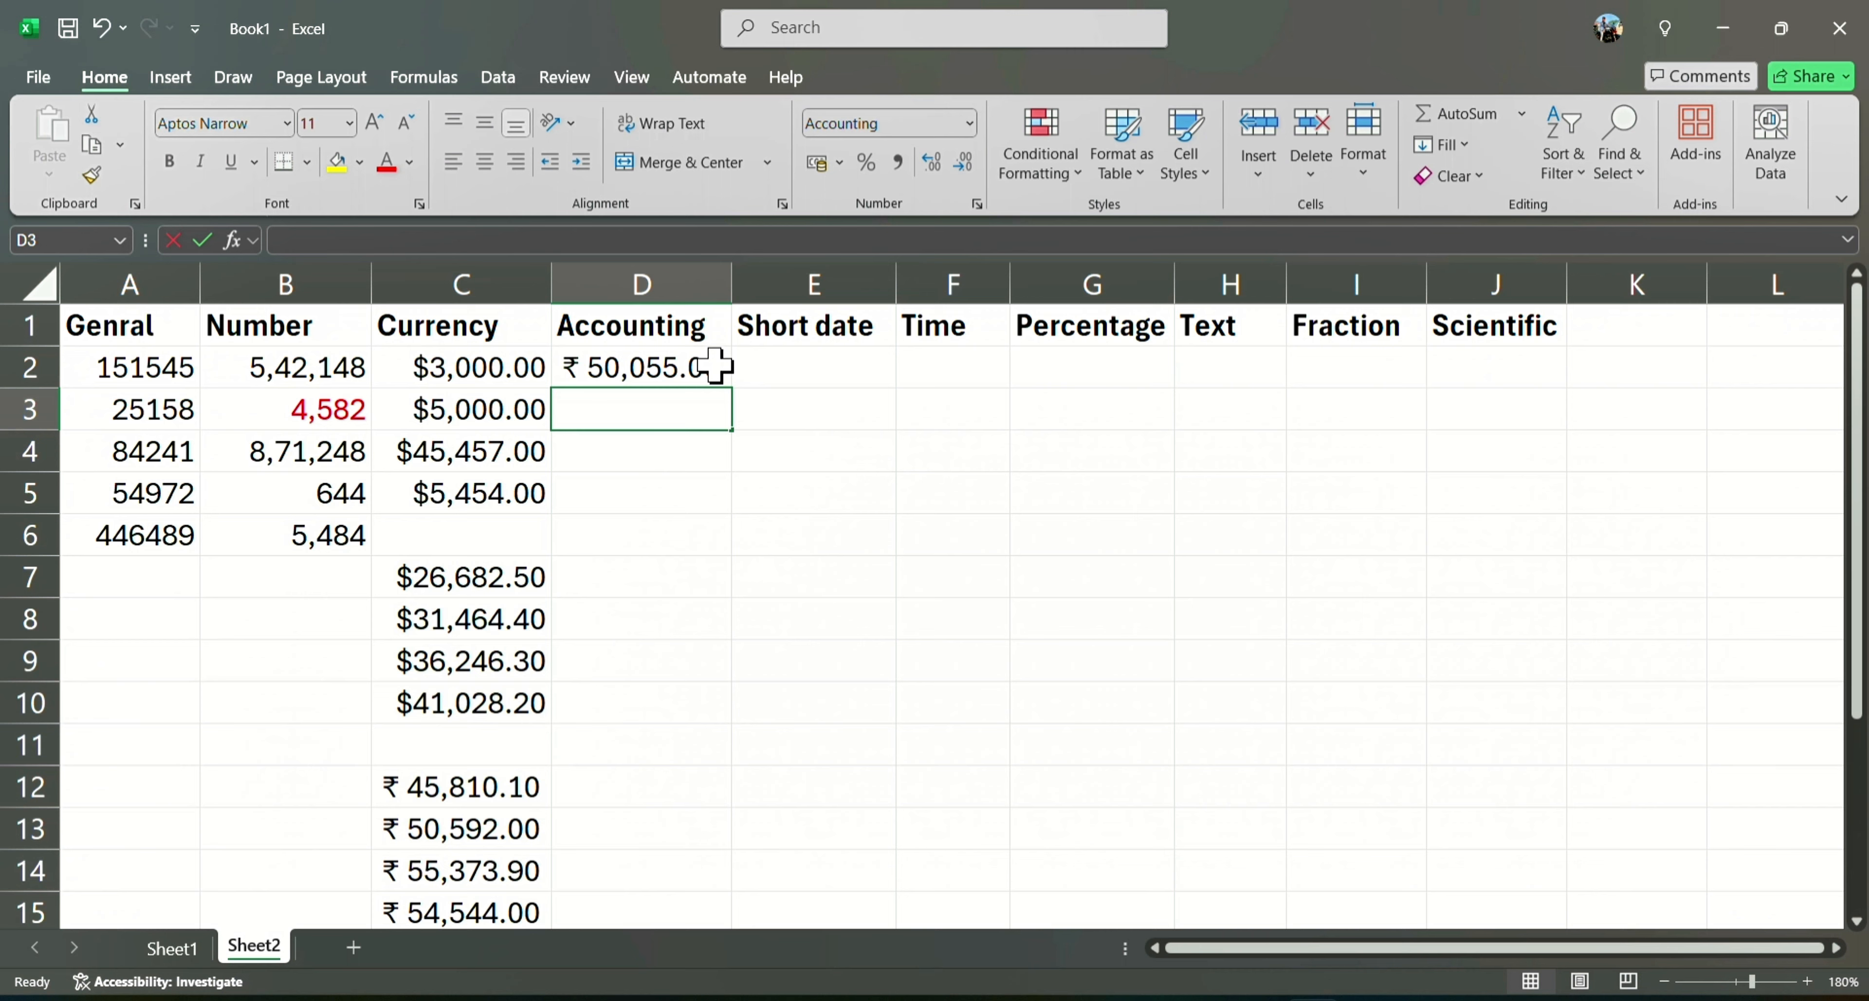
text(52)
key(Return)
text(22)
key(Return)
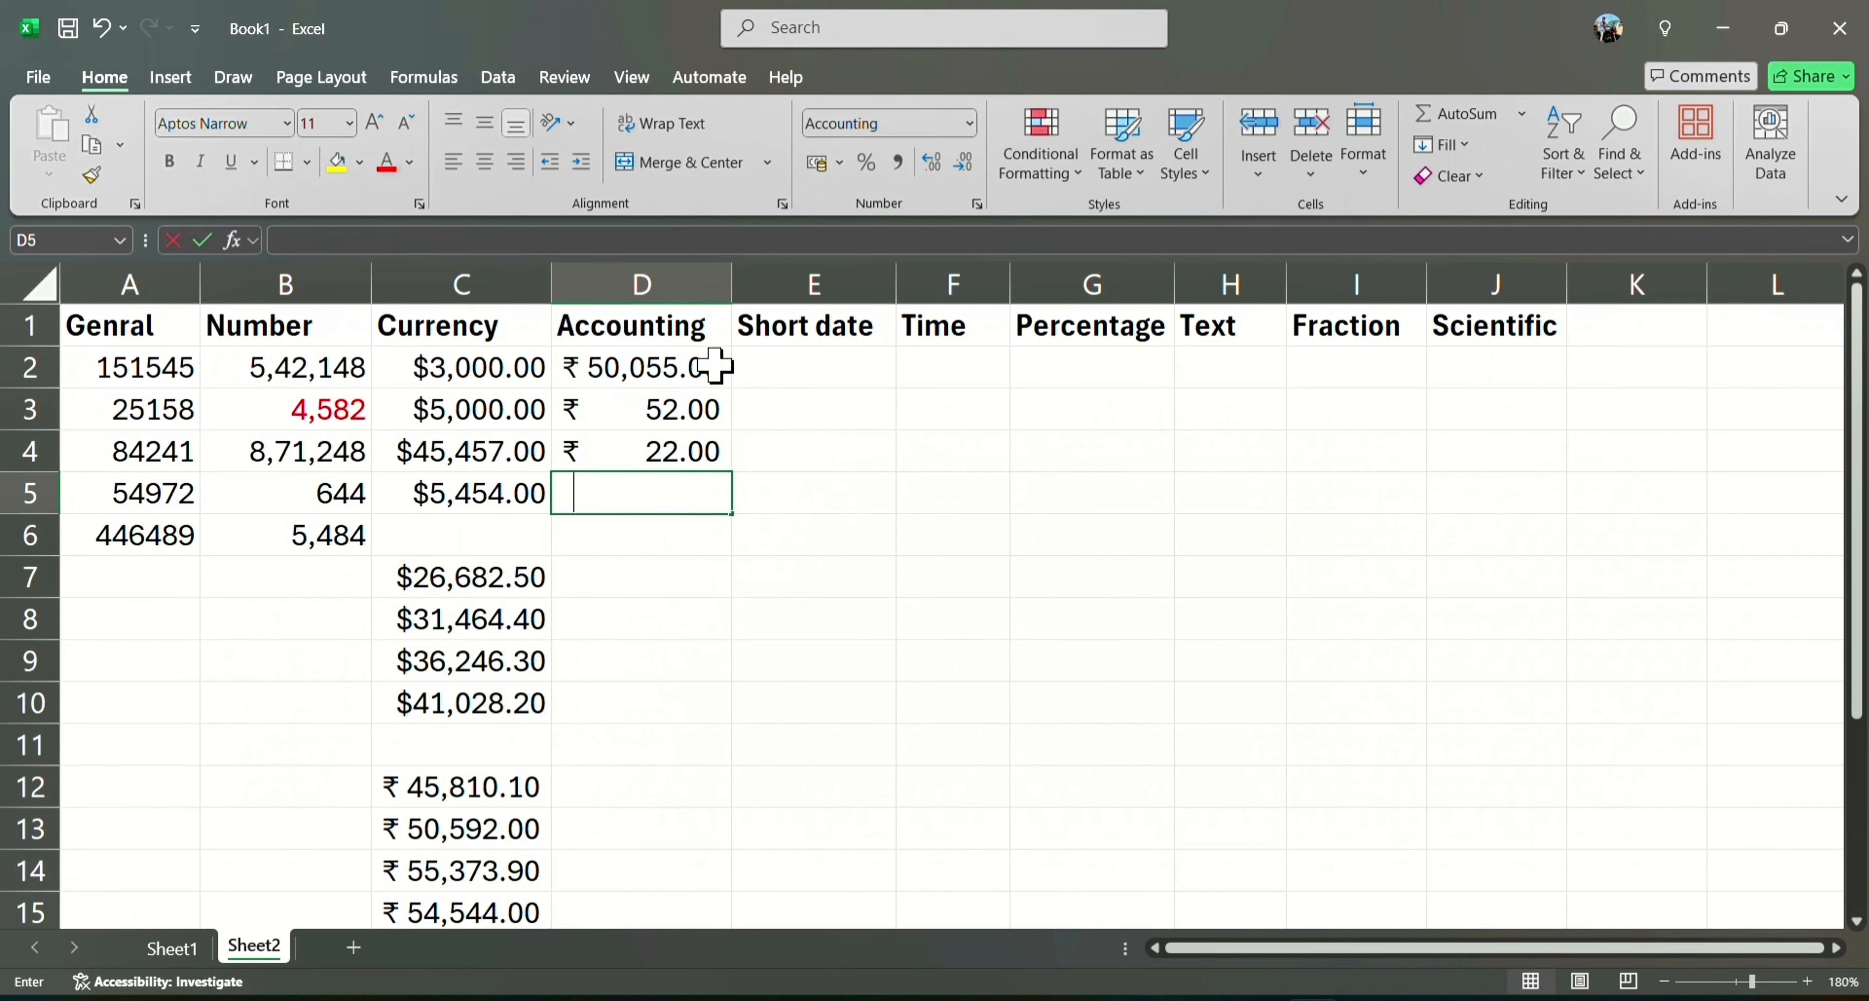
text(45)
key(Return)
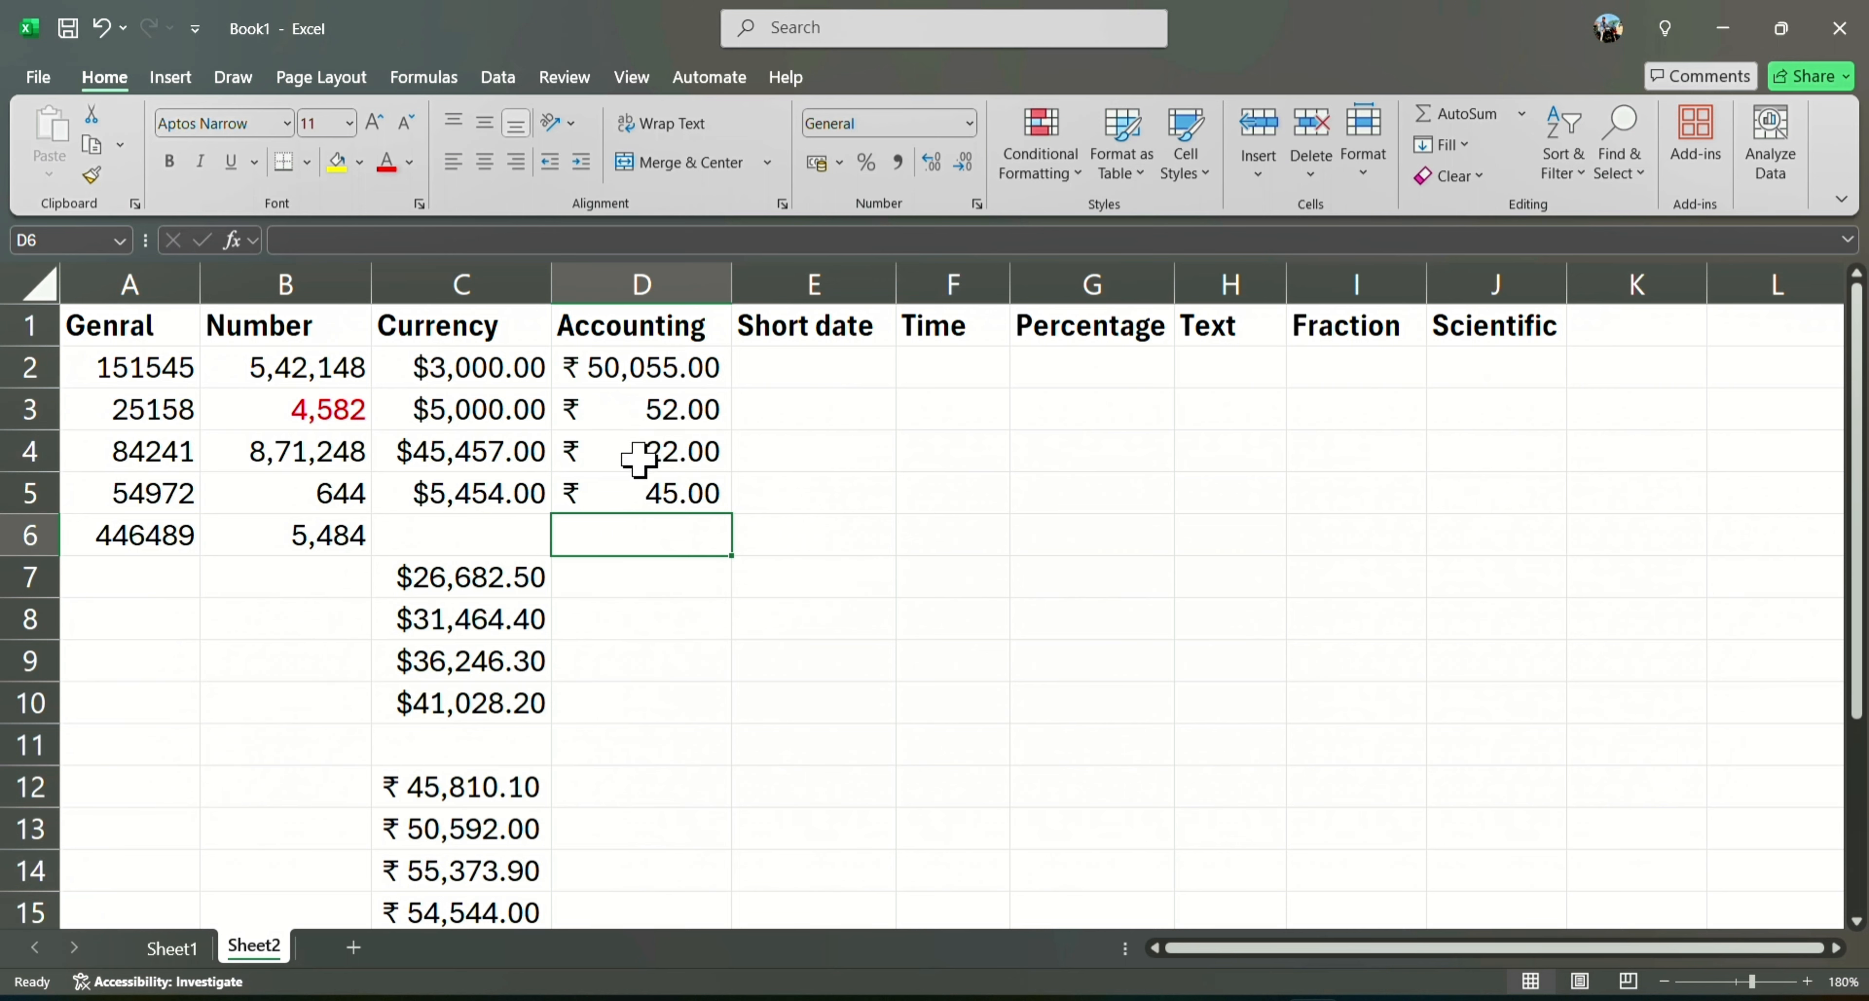
- Replace the value in cell C16 with 22
scroll(421, 521, down, 7)
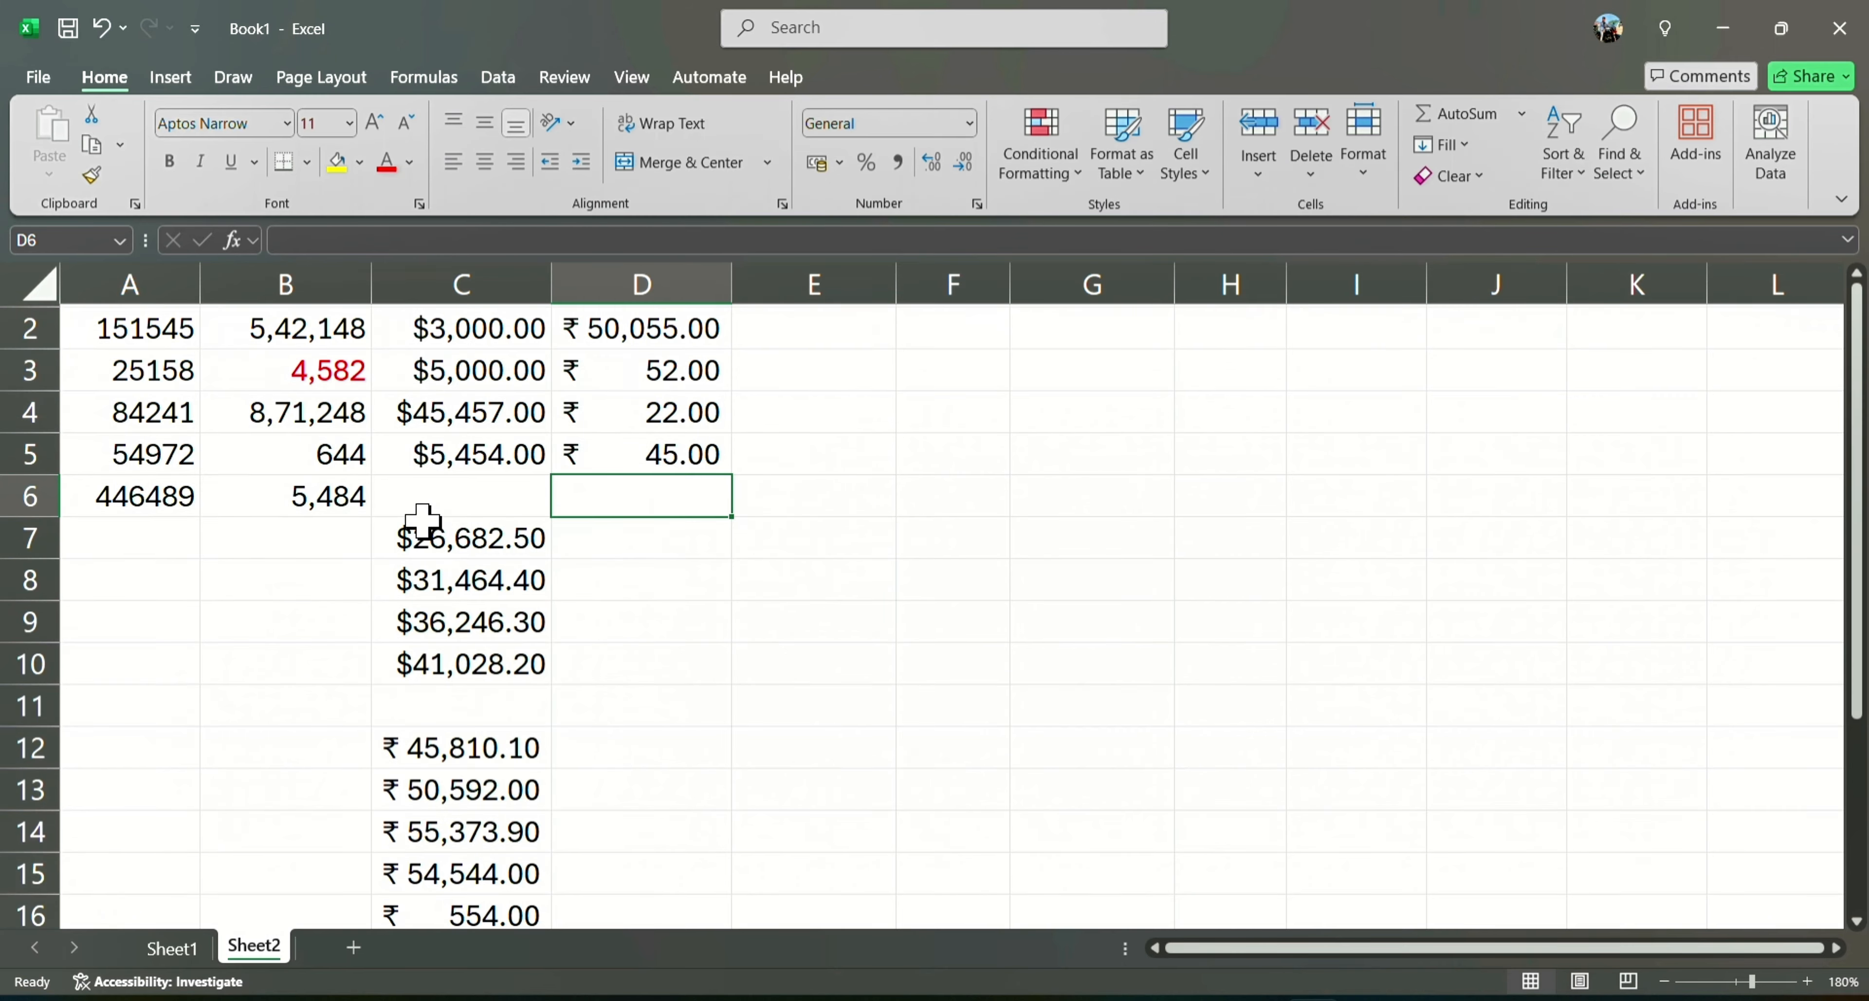
scroll(423, 521, up, 4)
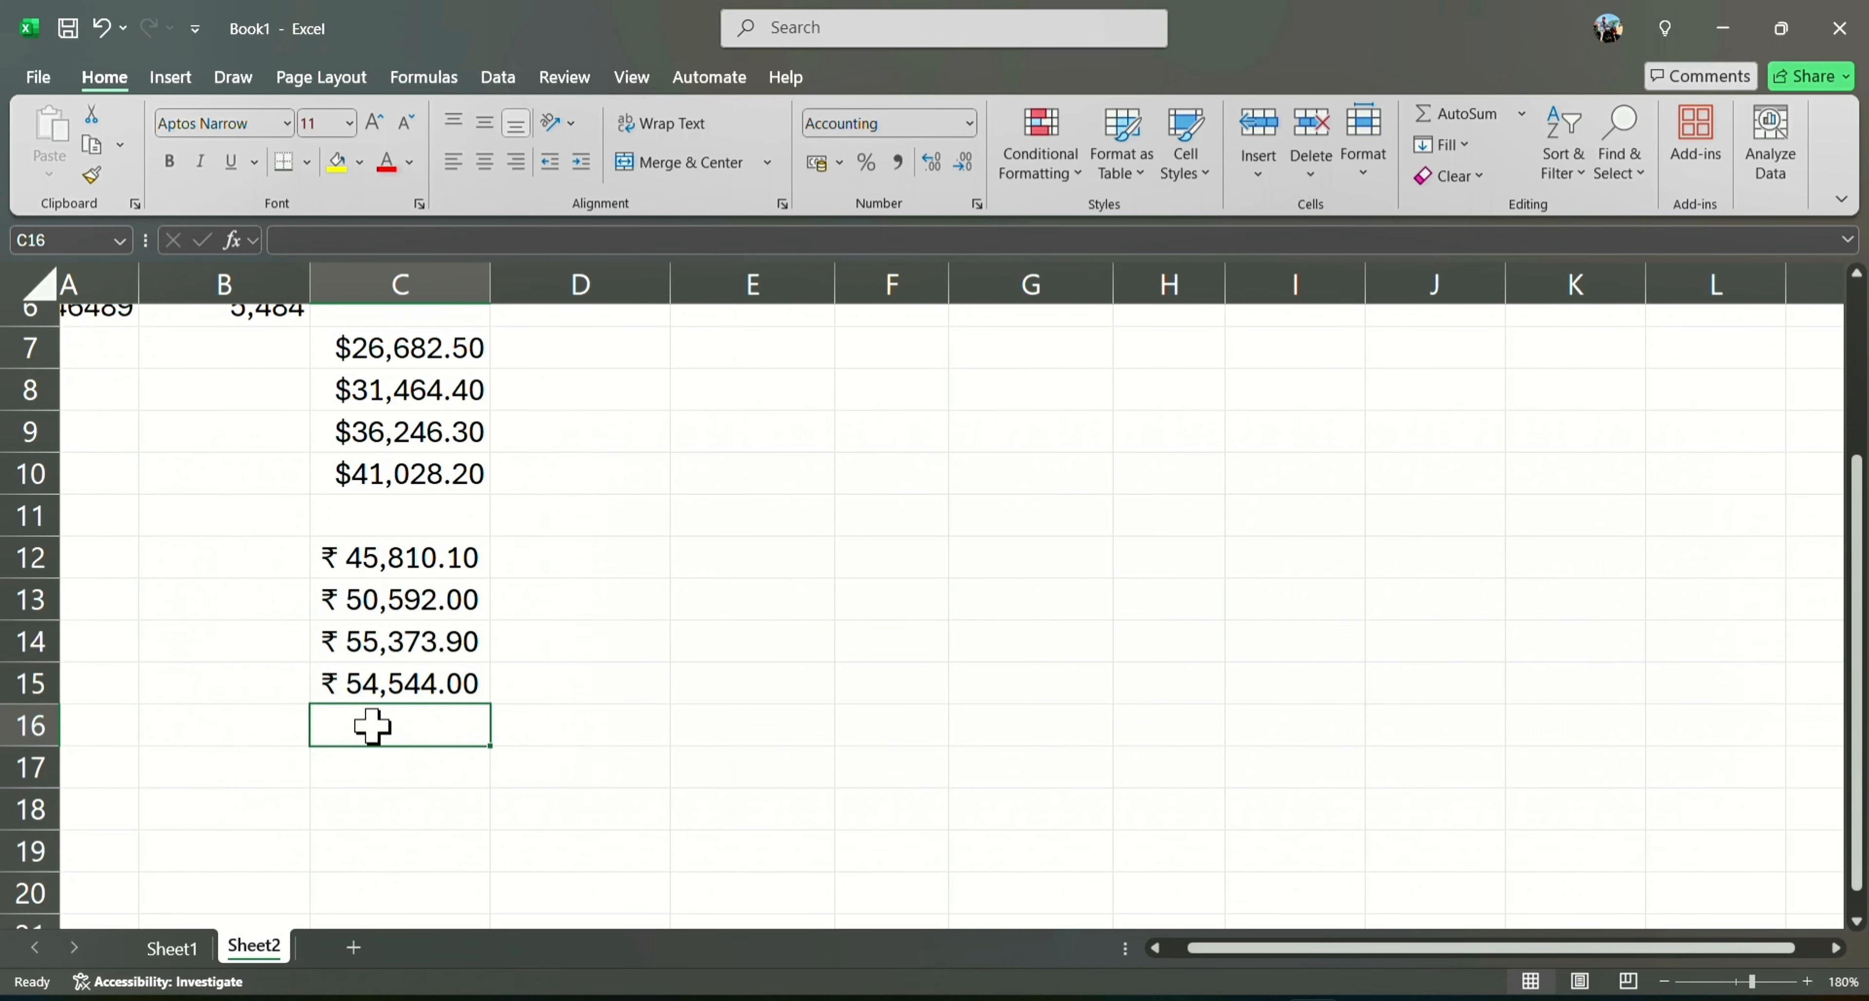
text(22)
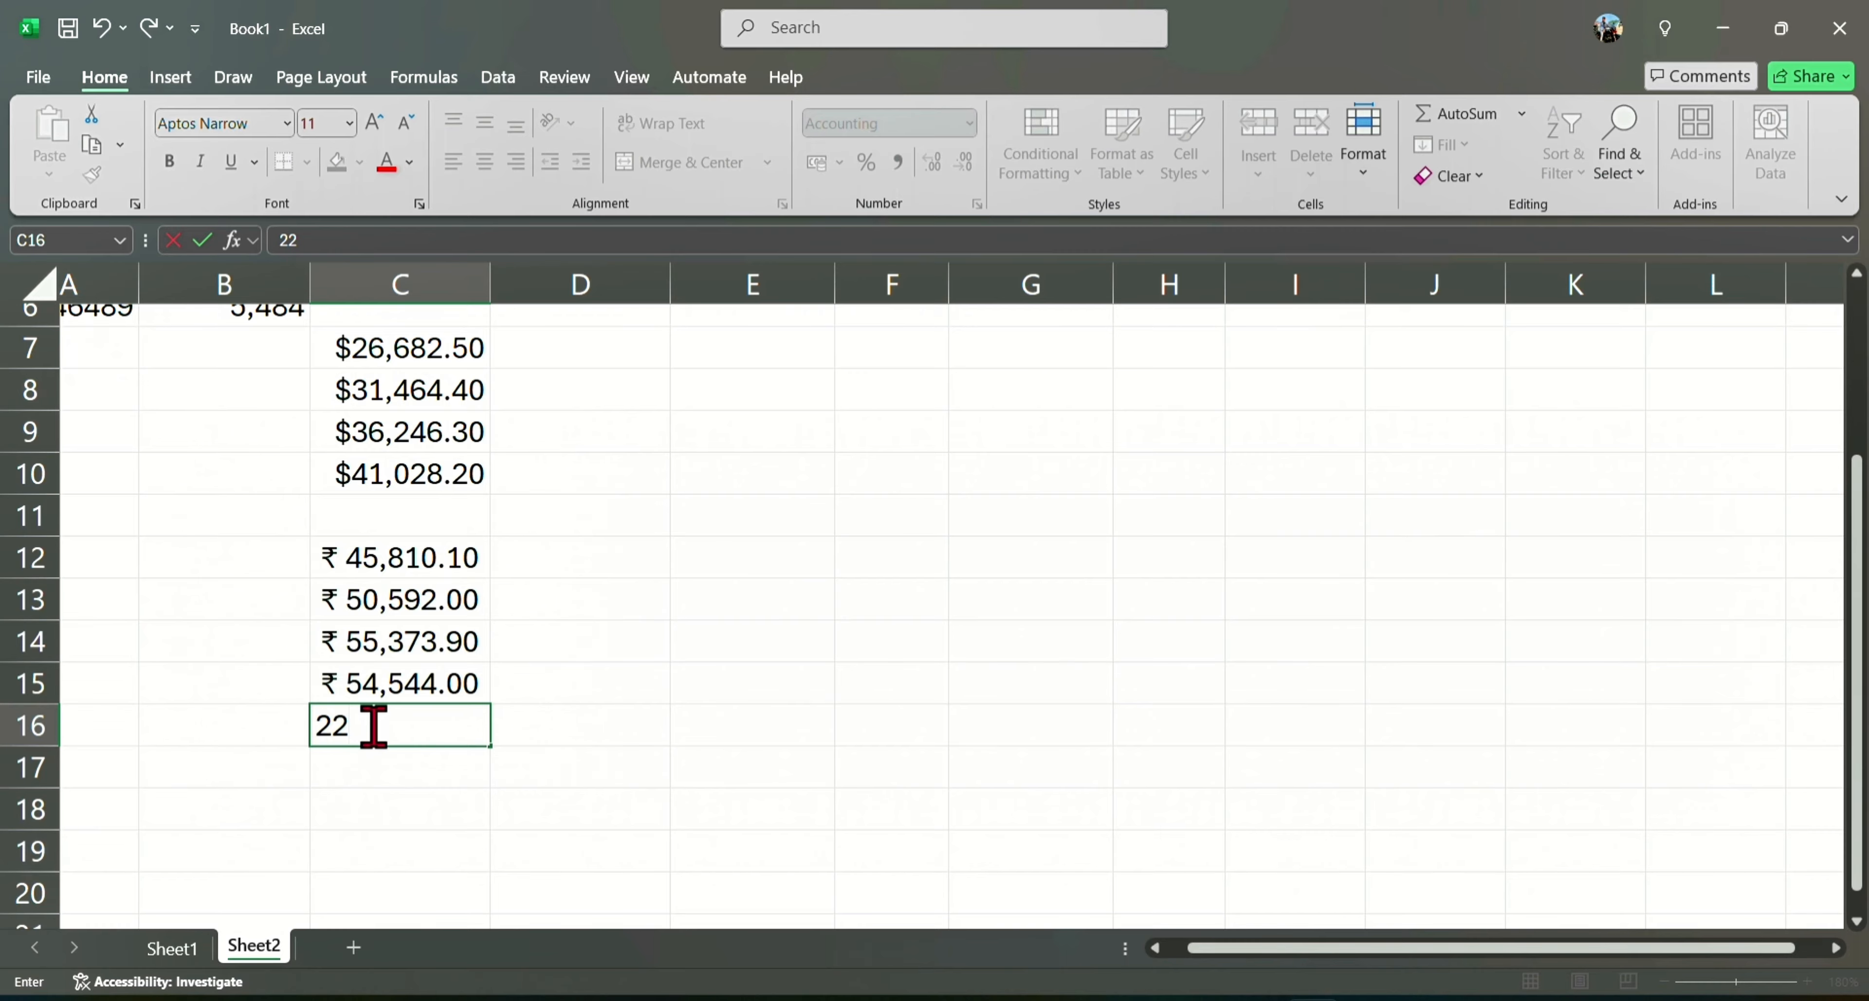
key(Return)
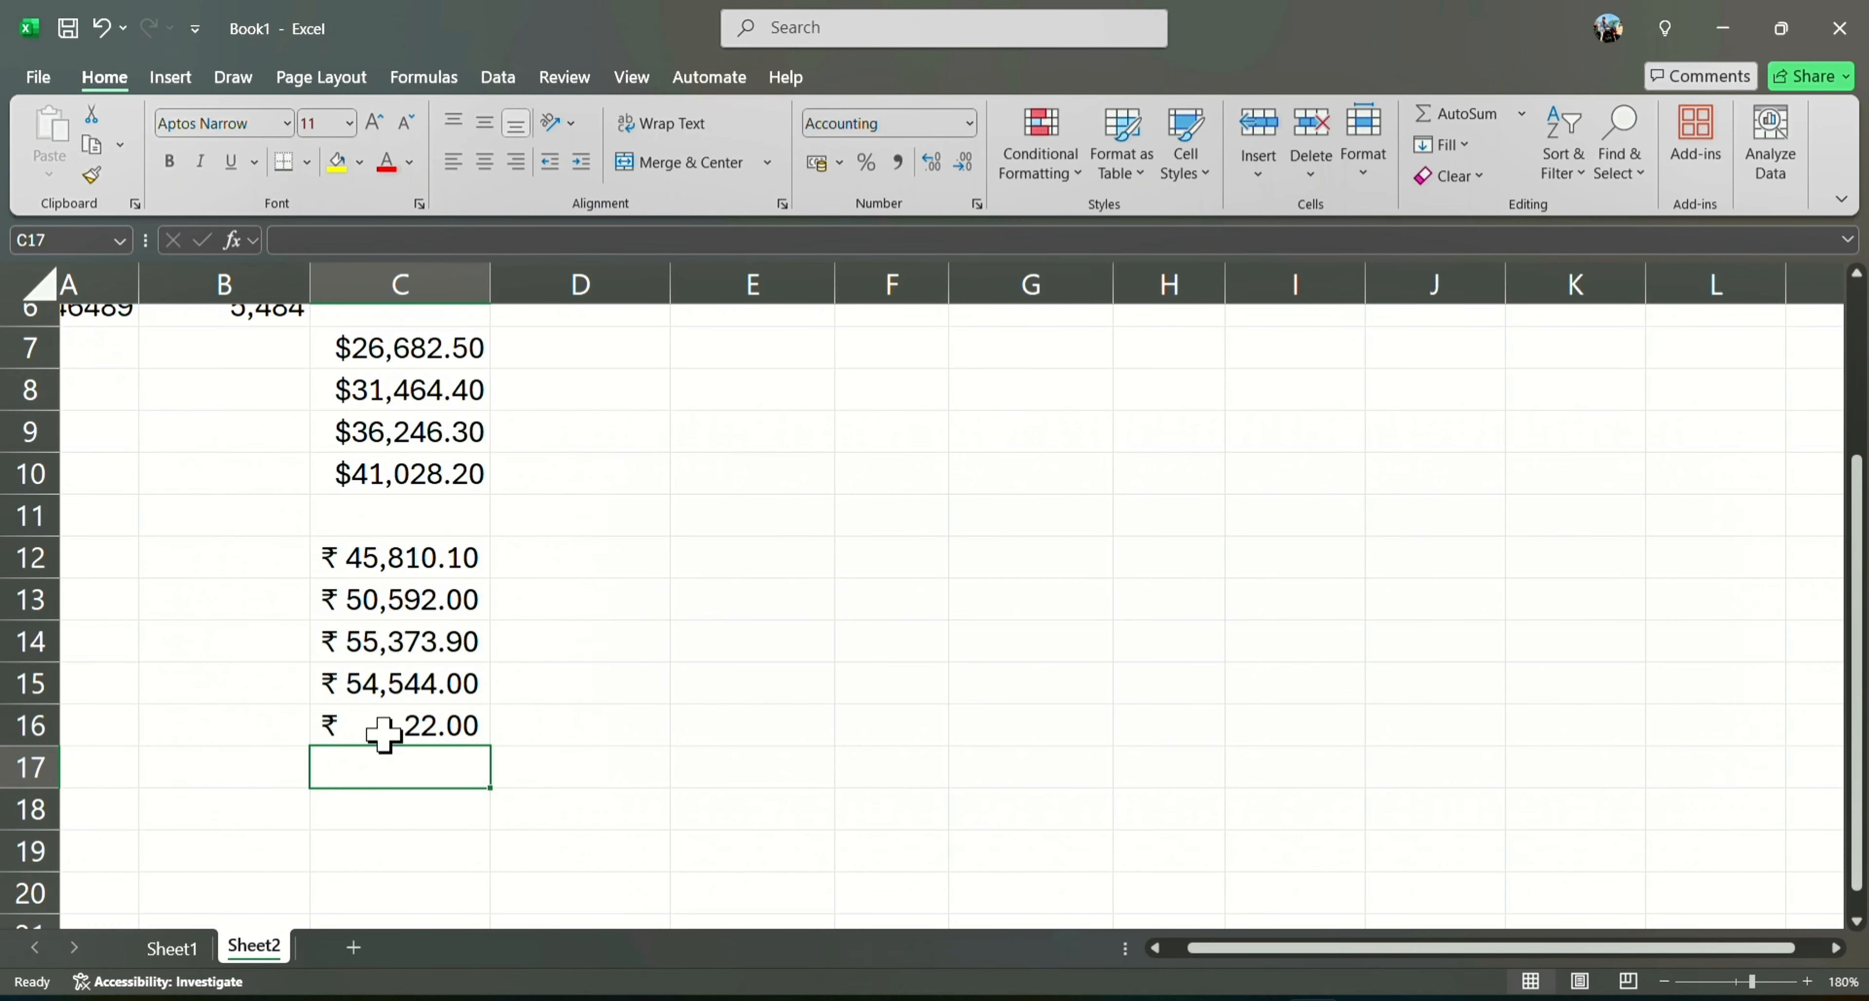
- Change the number format of cell C16 to the default Currency format
click(384, 734)
scroll(372, 602, down, 1)
scroll(372, 603, up, 1)
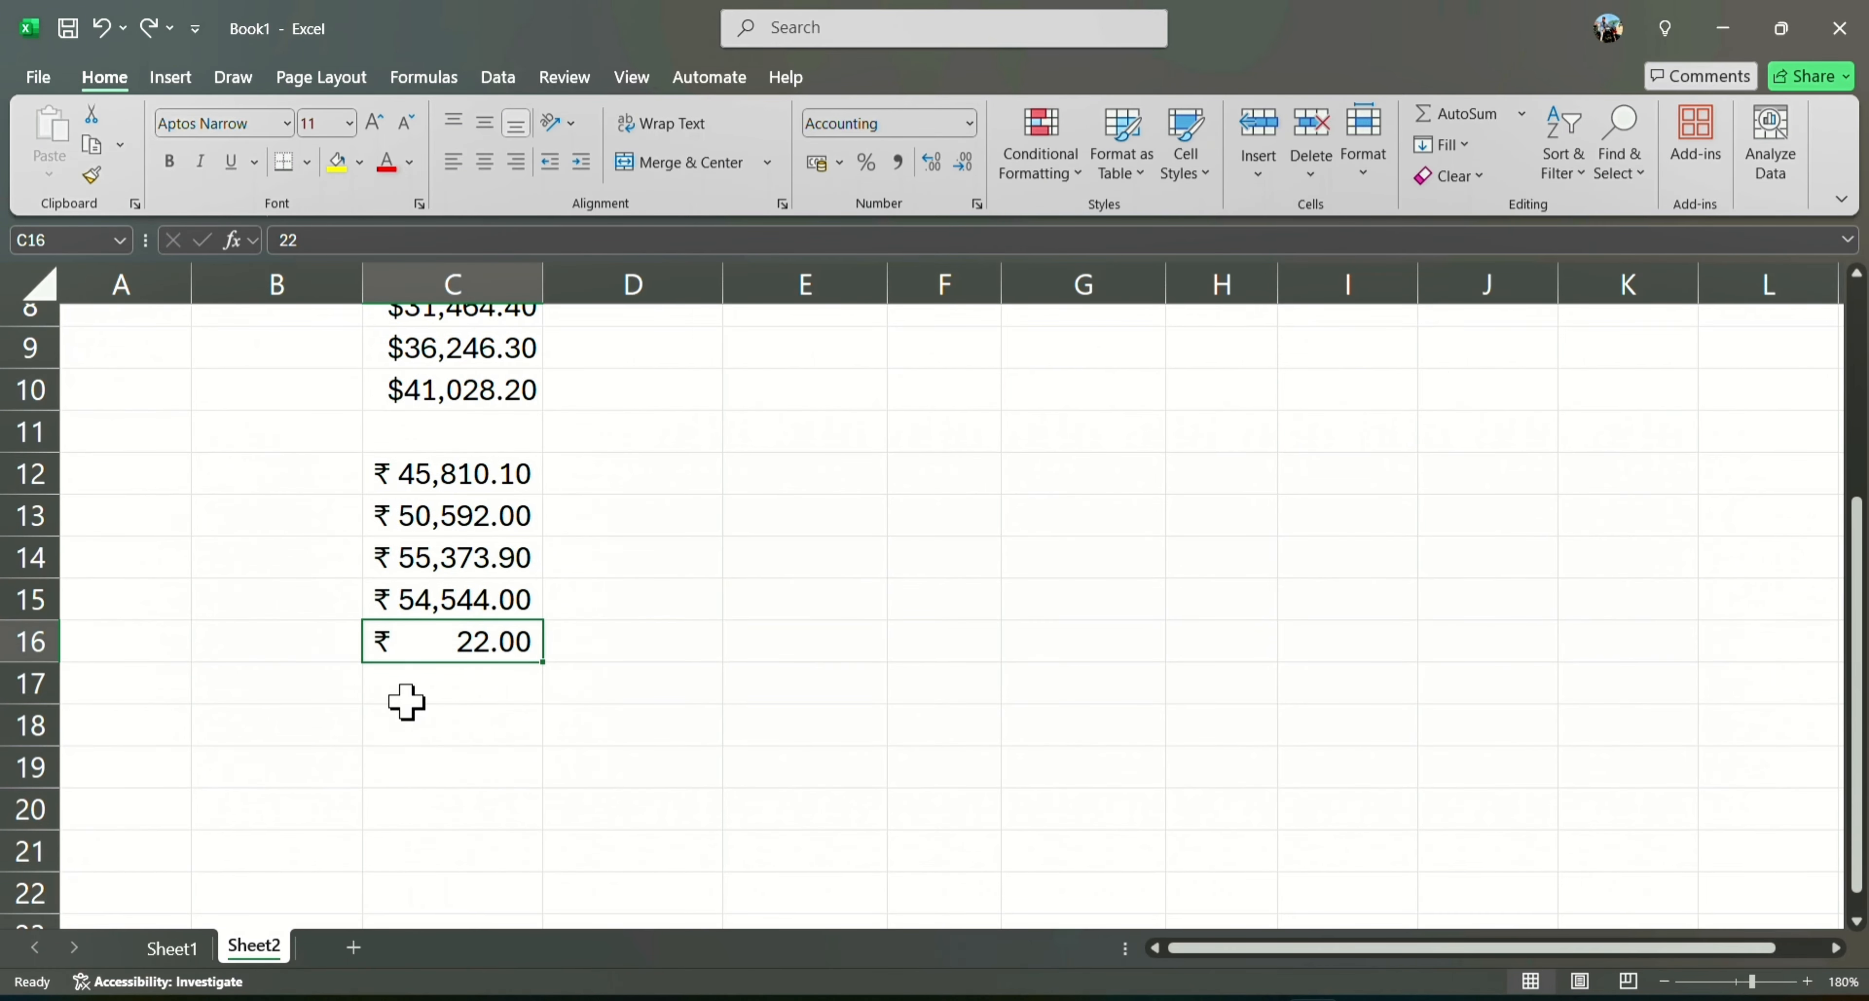
scroll(405, 701, right, 1)
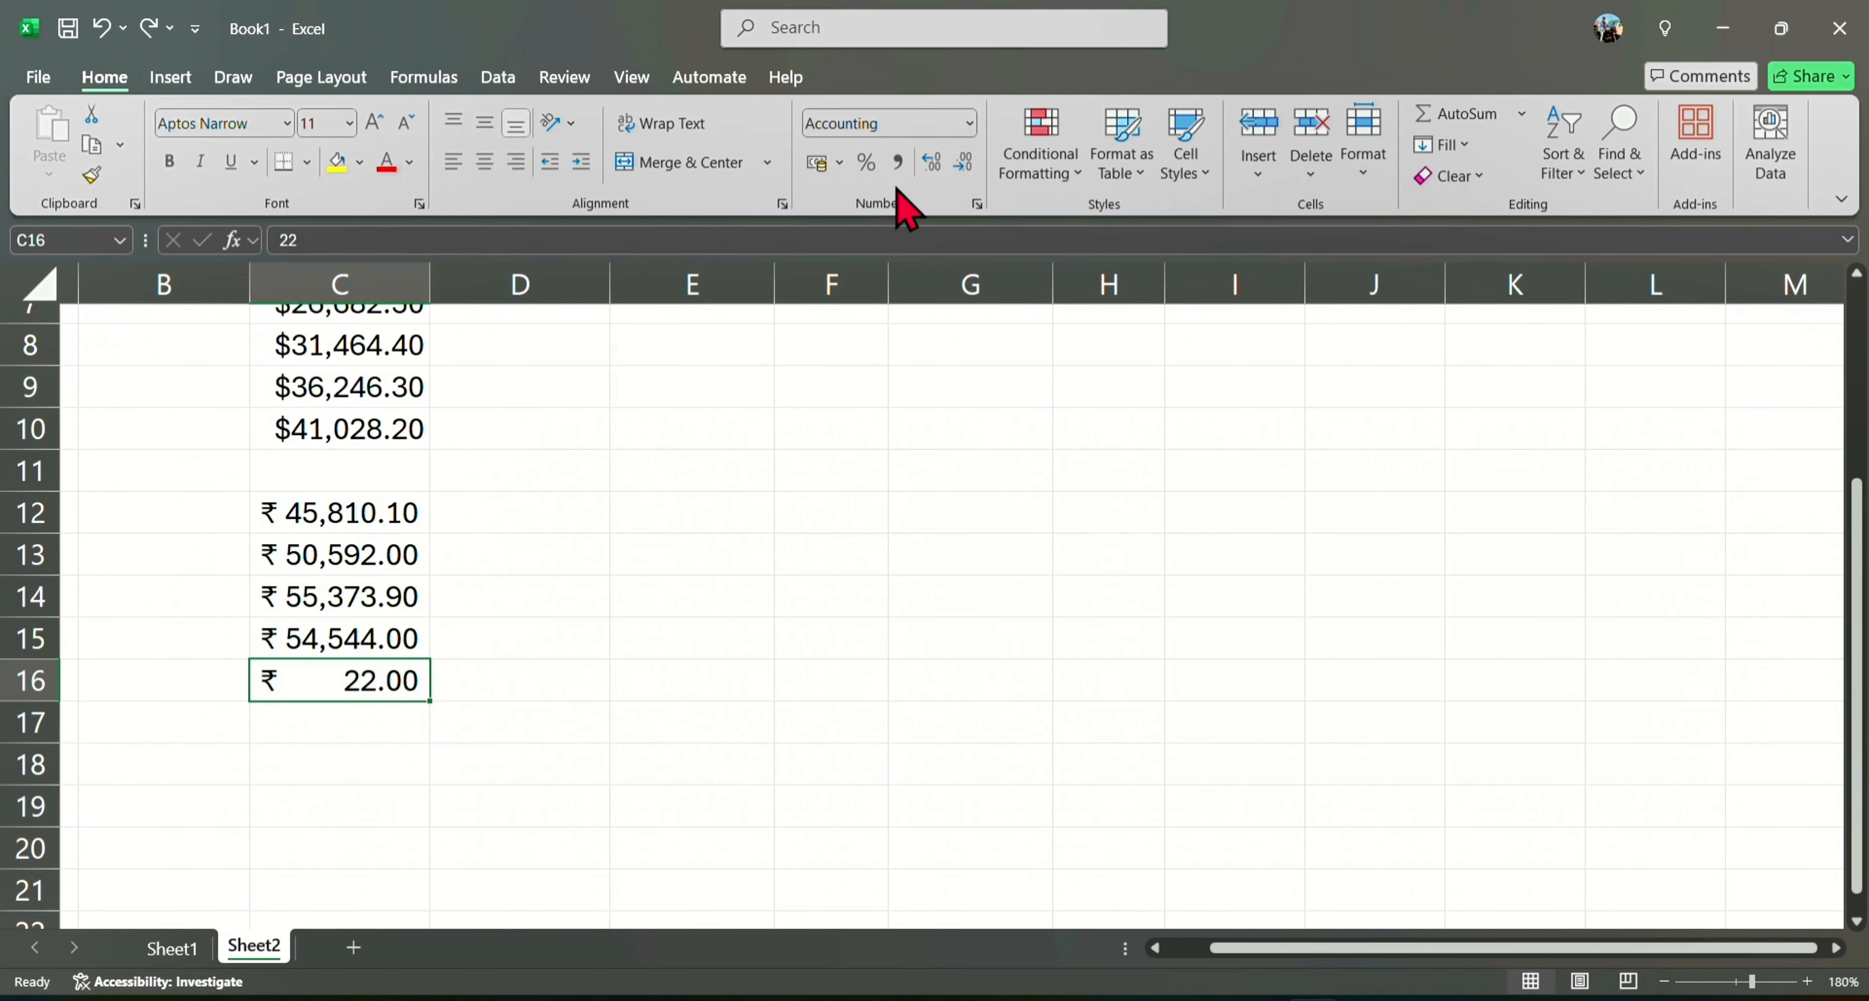
click(970, 125)
drag(250, 673, 325, 676)
click(970, 125)
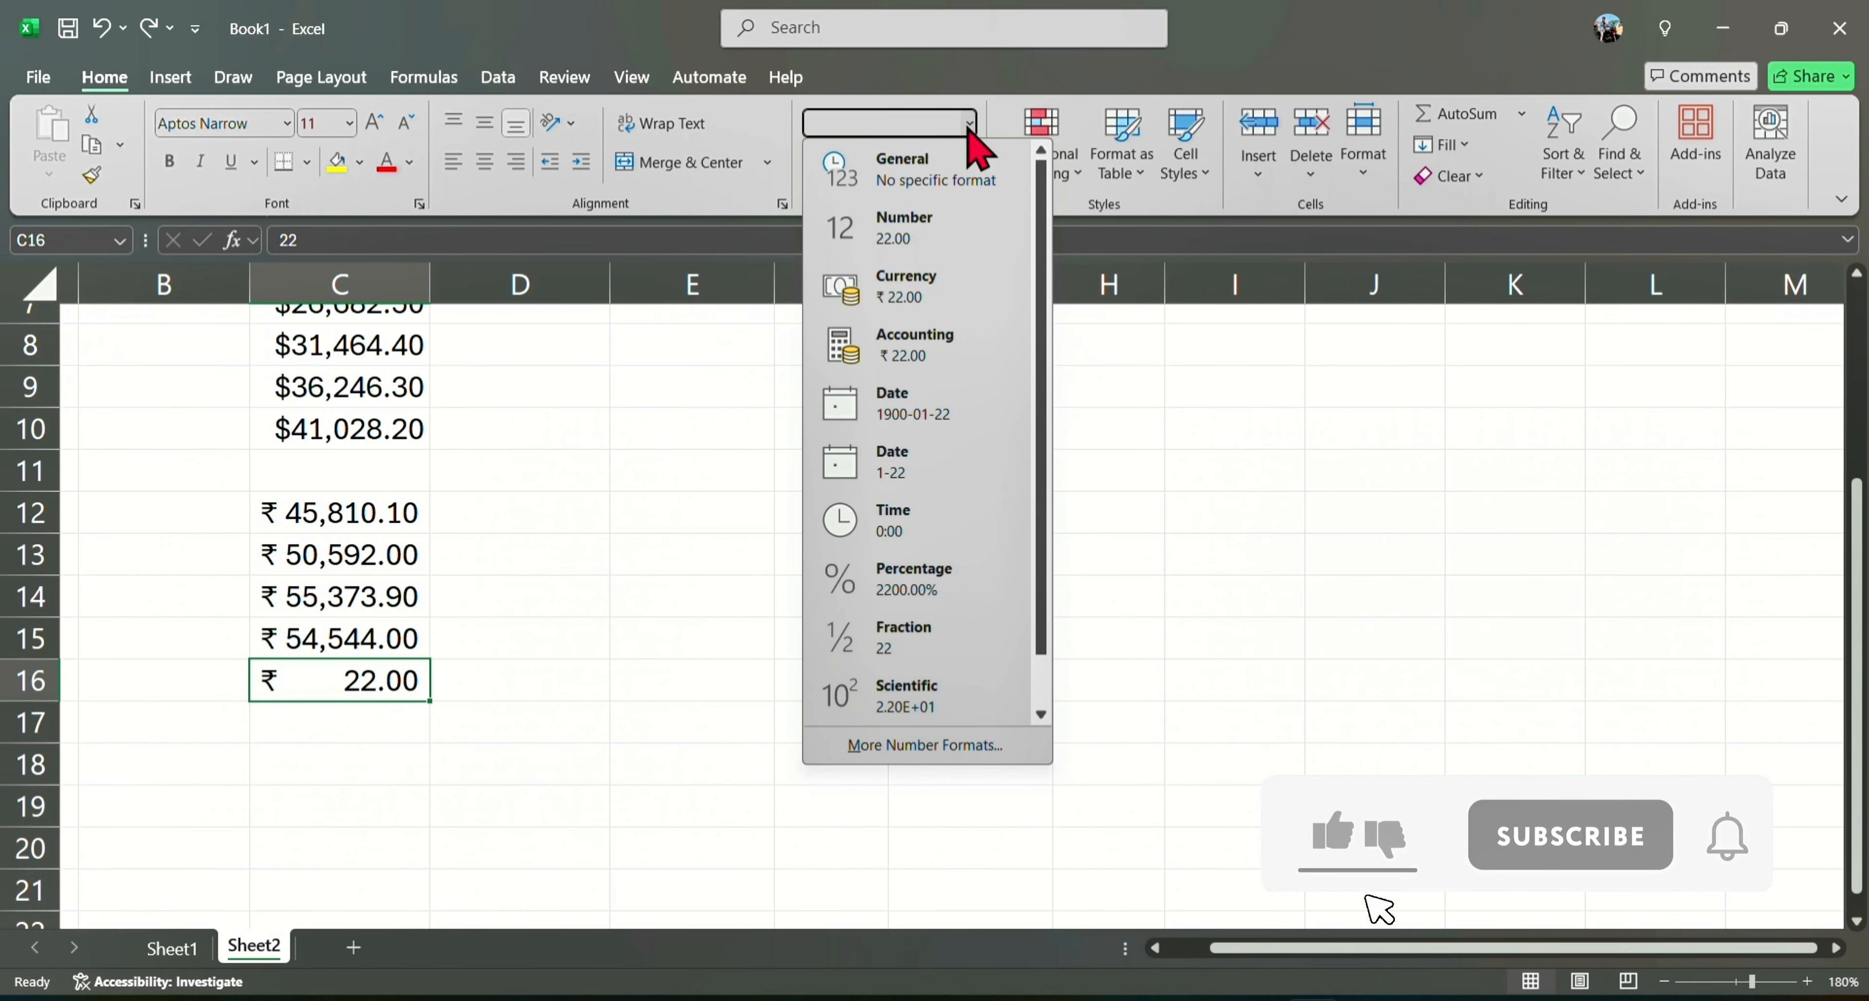
click(903, 289)
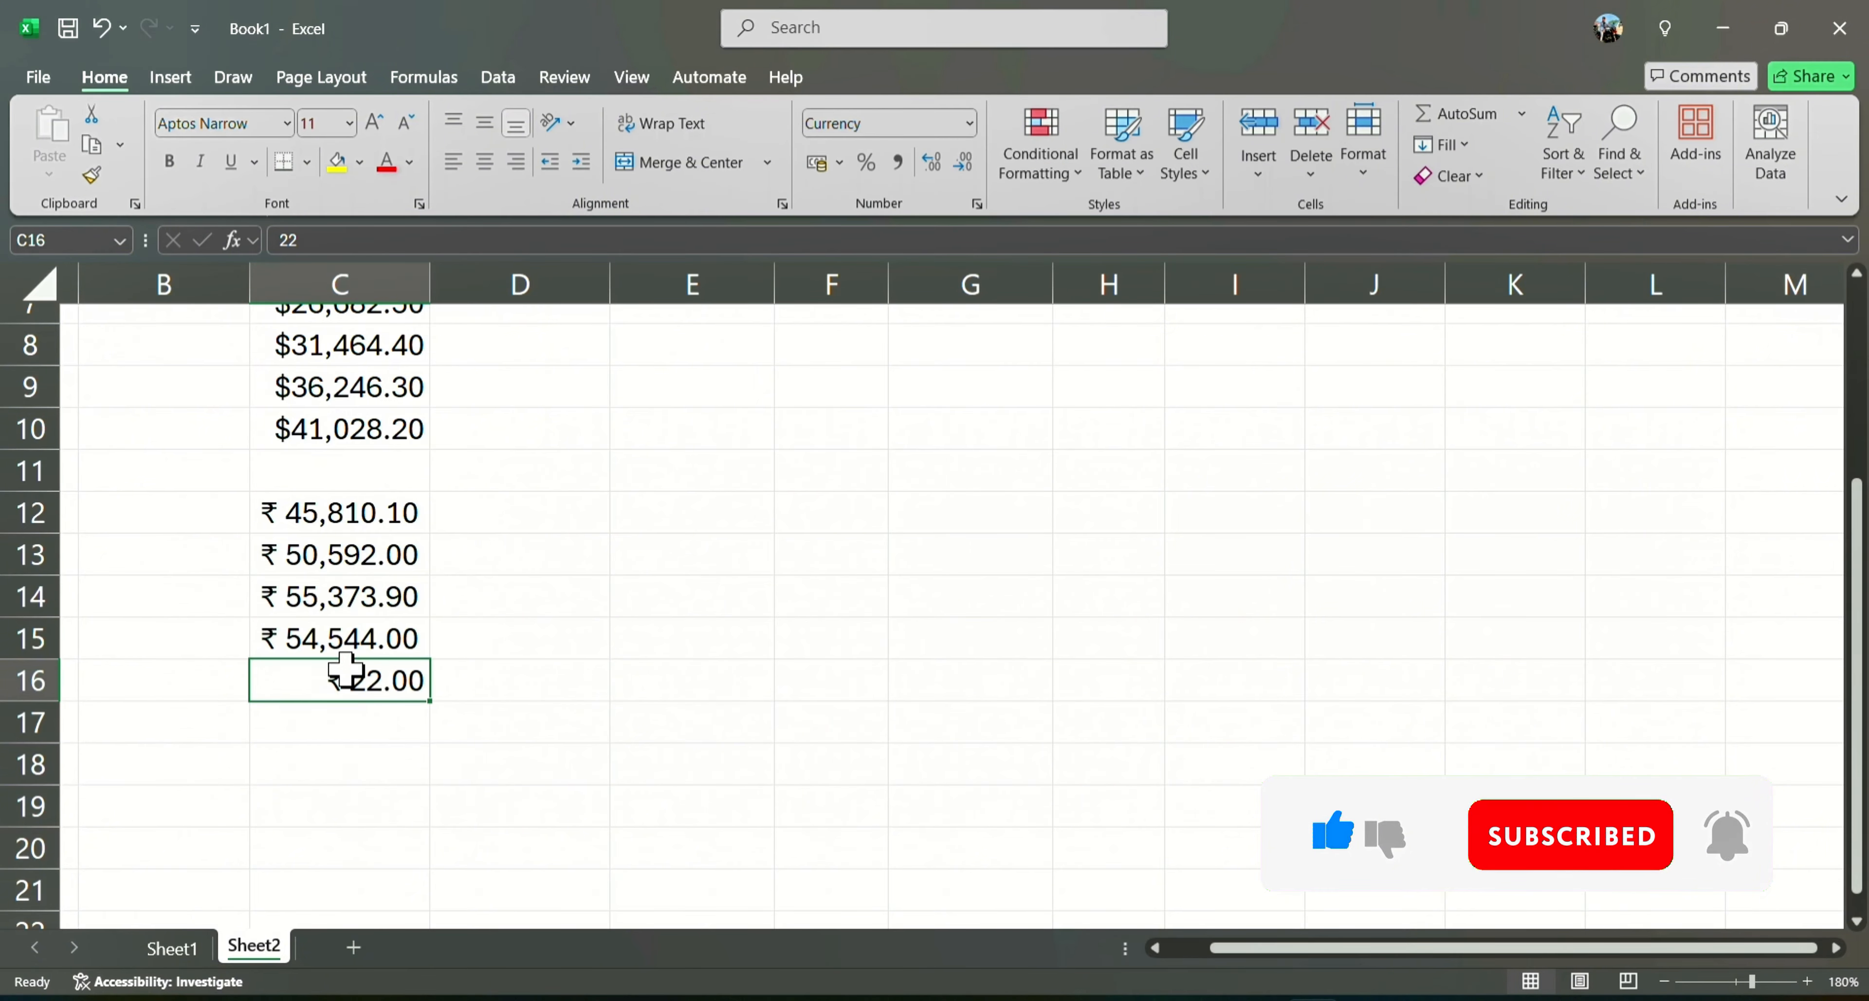
- Enter the date 17/09/2002 in cell E2 under the Short date heading
scroll(550, 634, up, 3)
scroll(553, 528, left, 1)
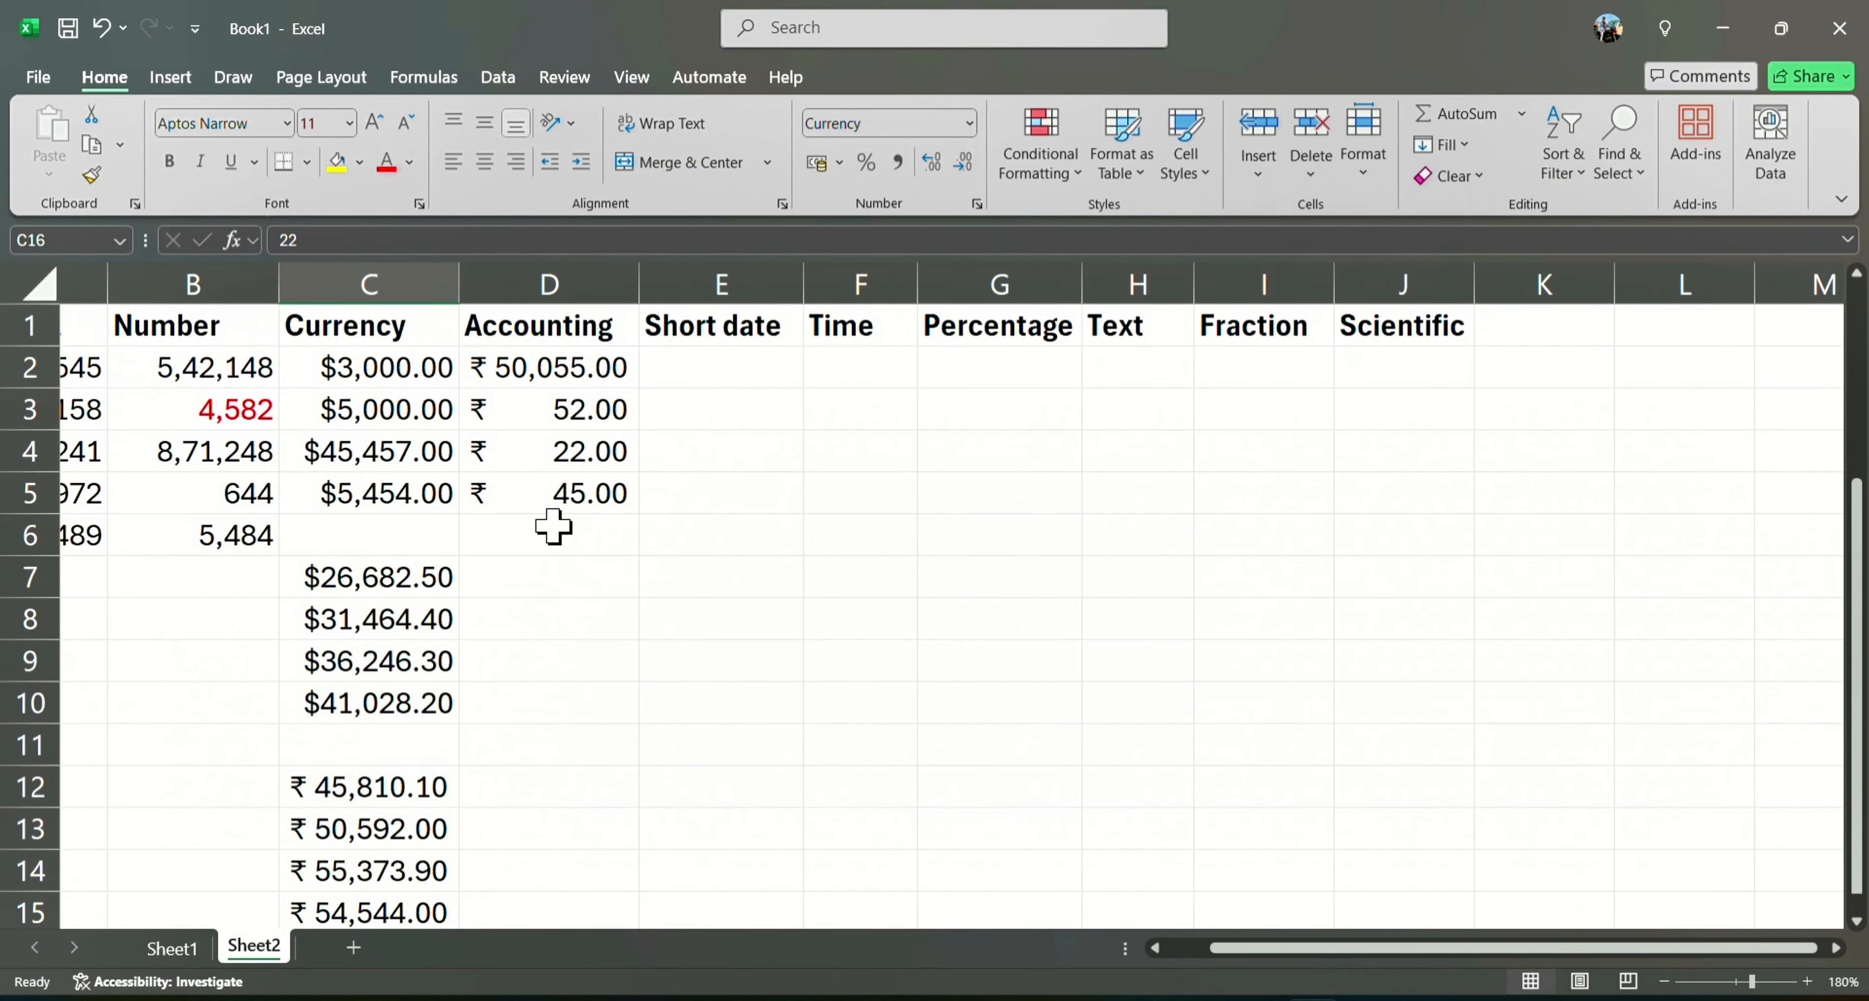
ctrl+scroll(559, 497, down, 1)
ctrl+scroll(564, 468, down, 4)
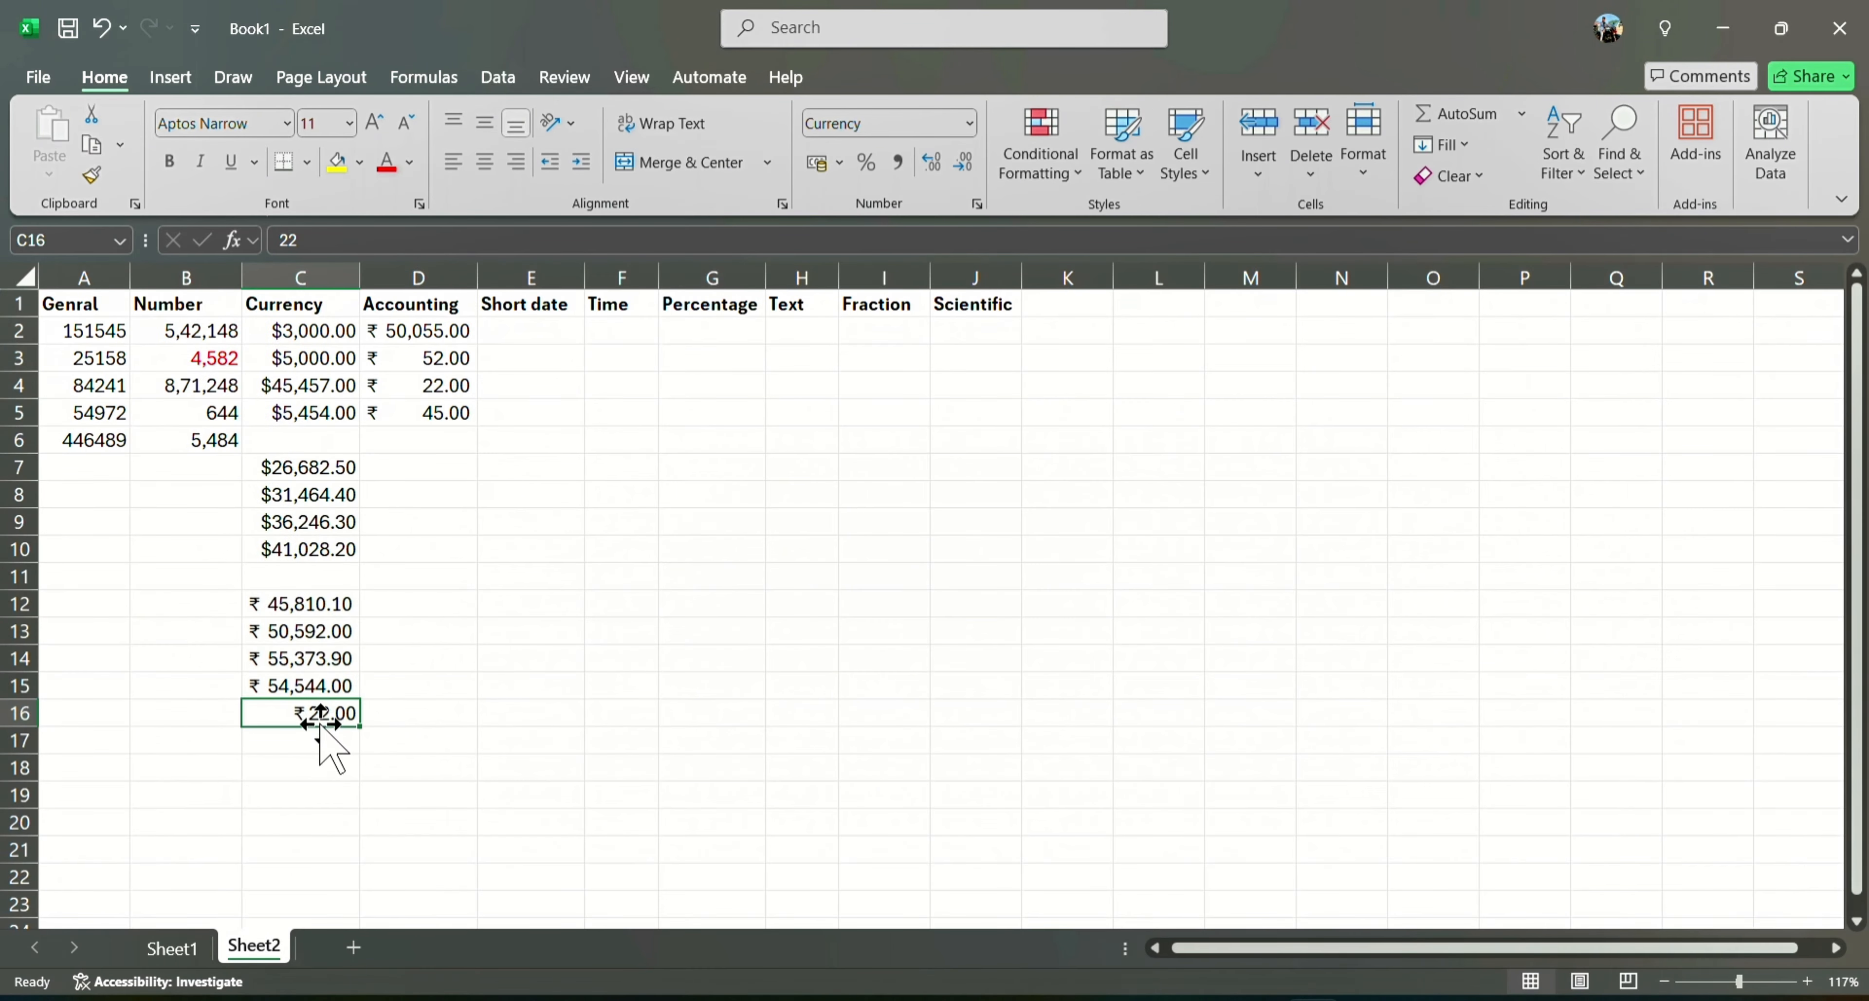
click(521, 330)
ctrl+scroll(519, 317, up, 2)
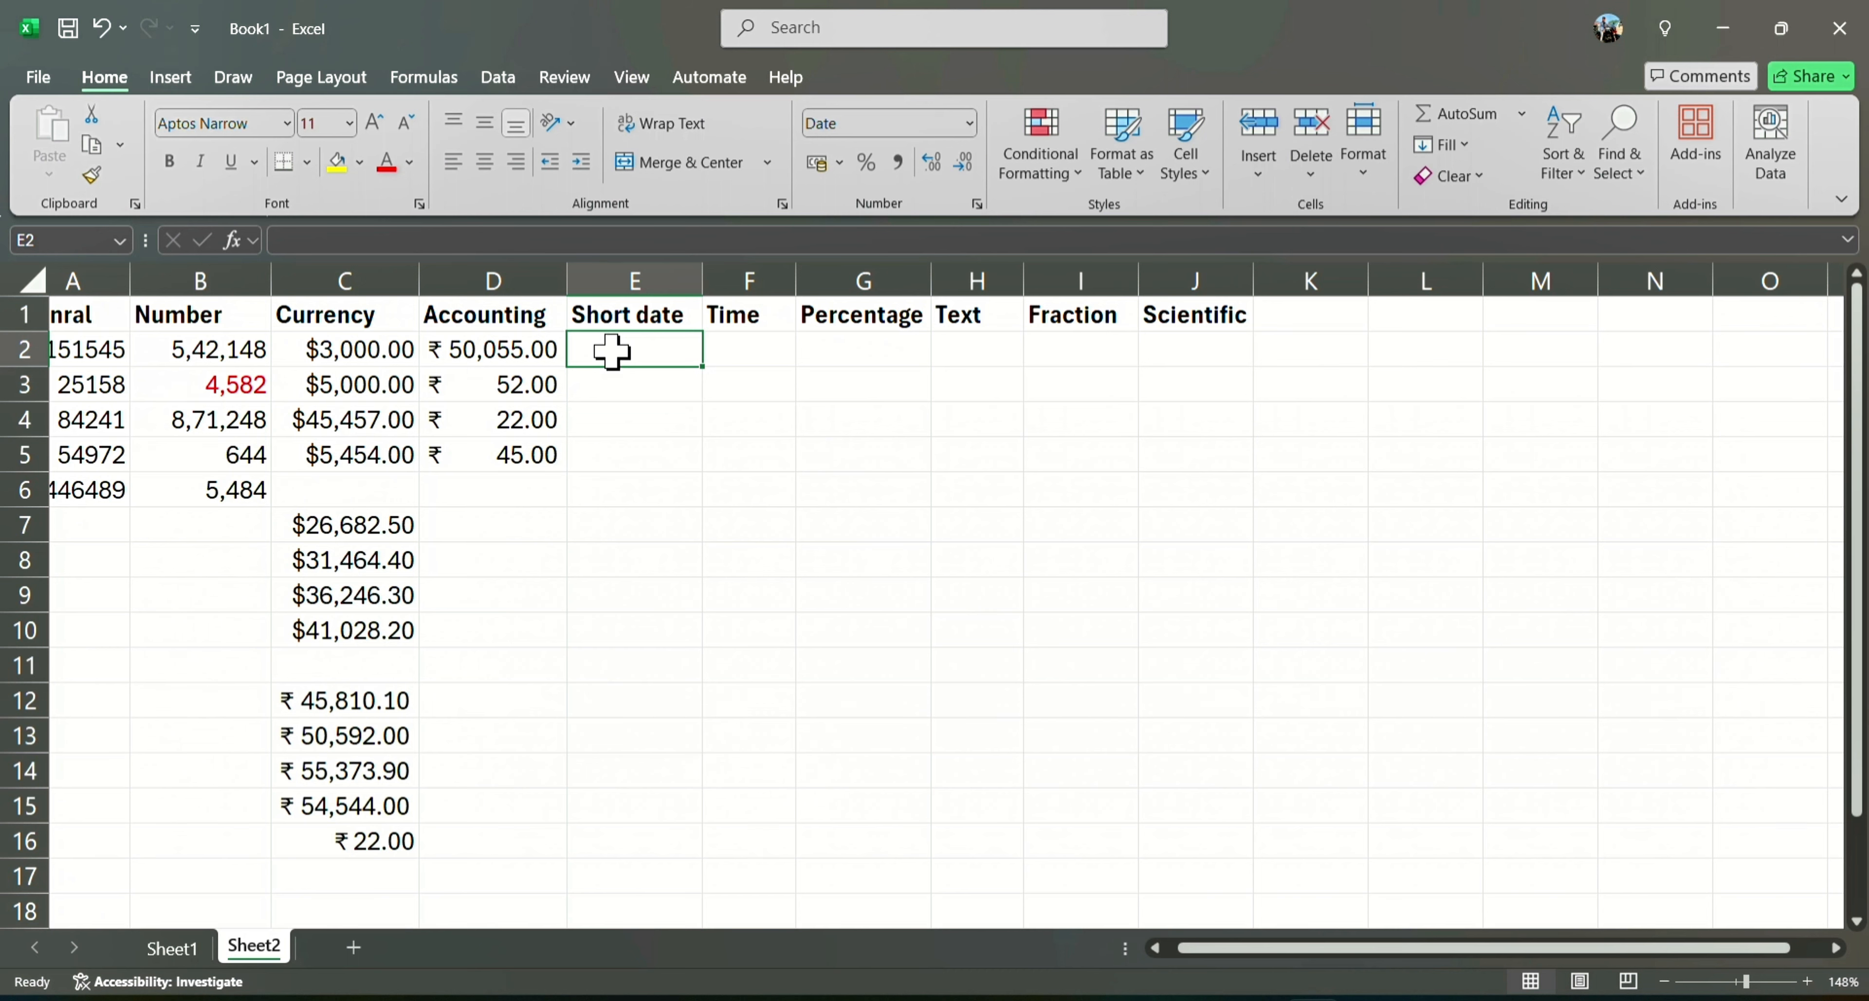
text(17/09)
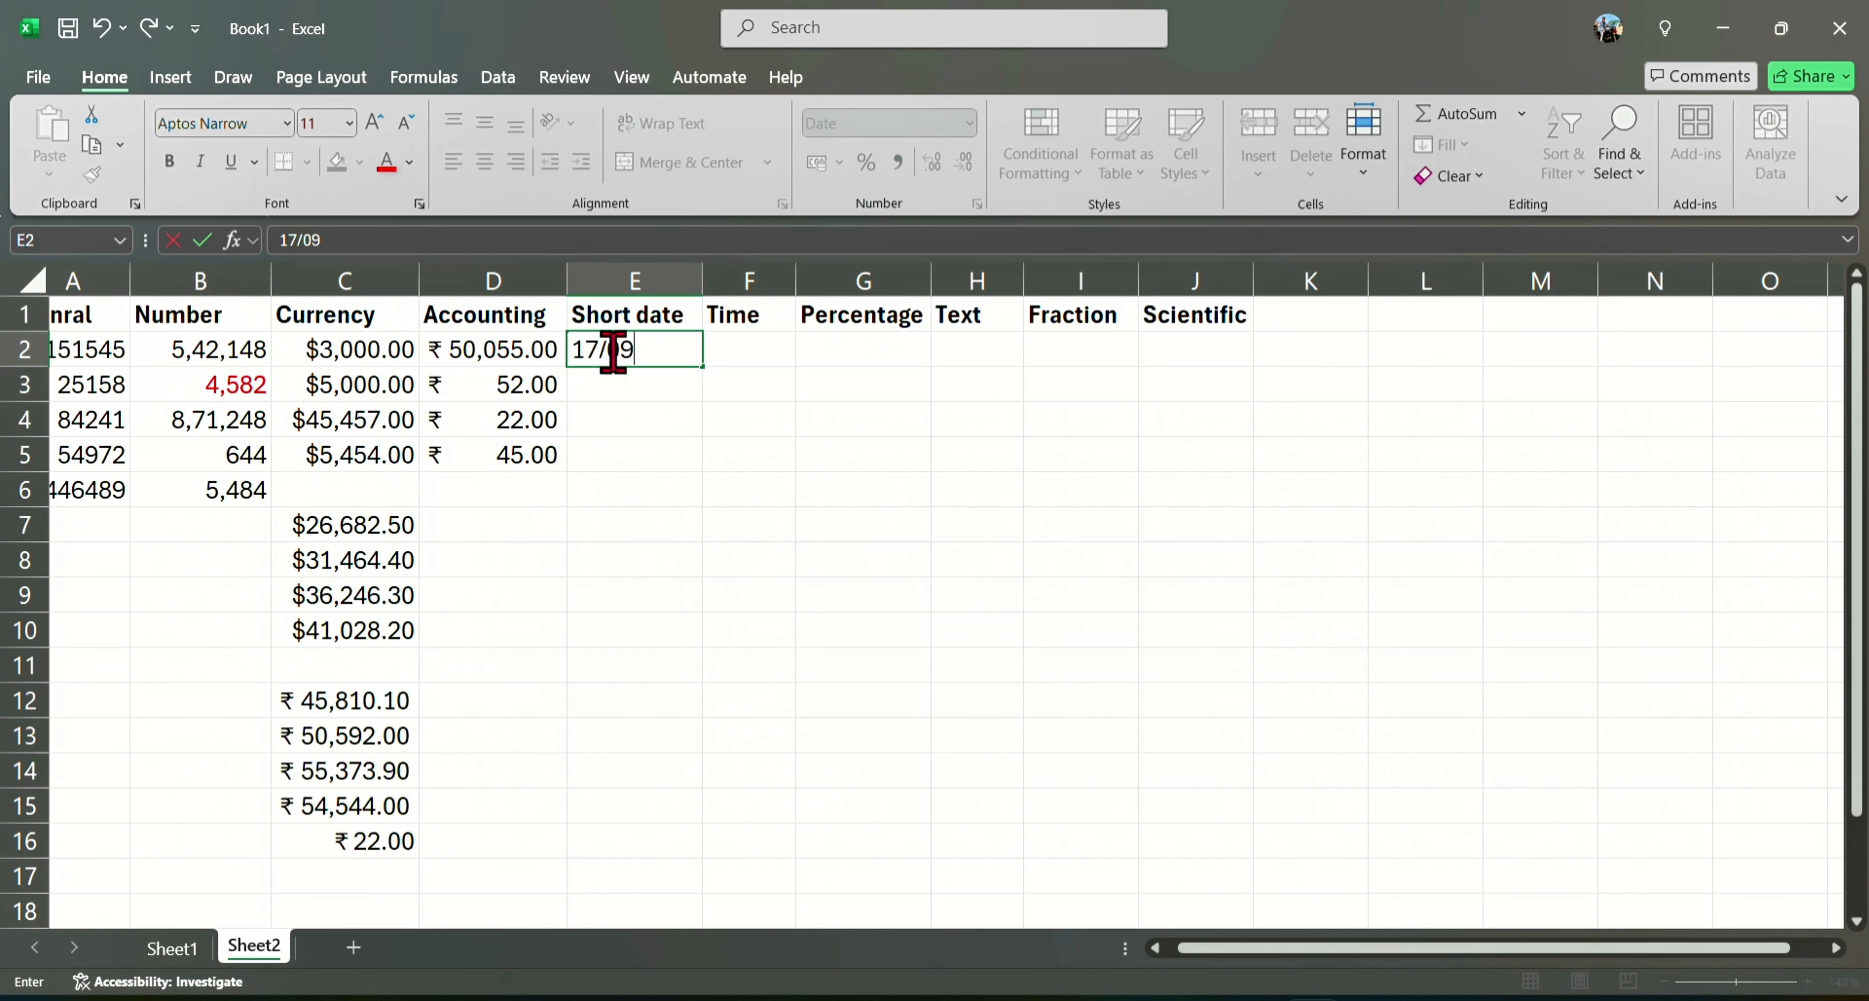
text(/2002)
key(Return)
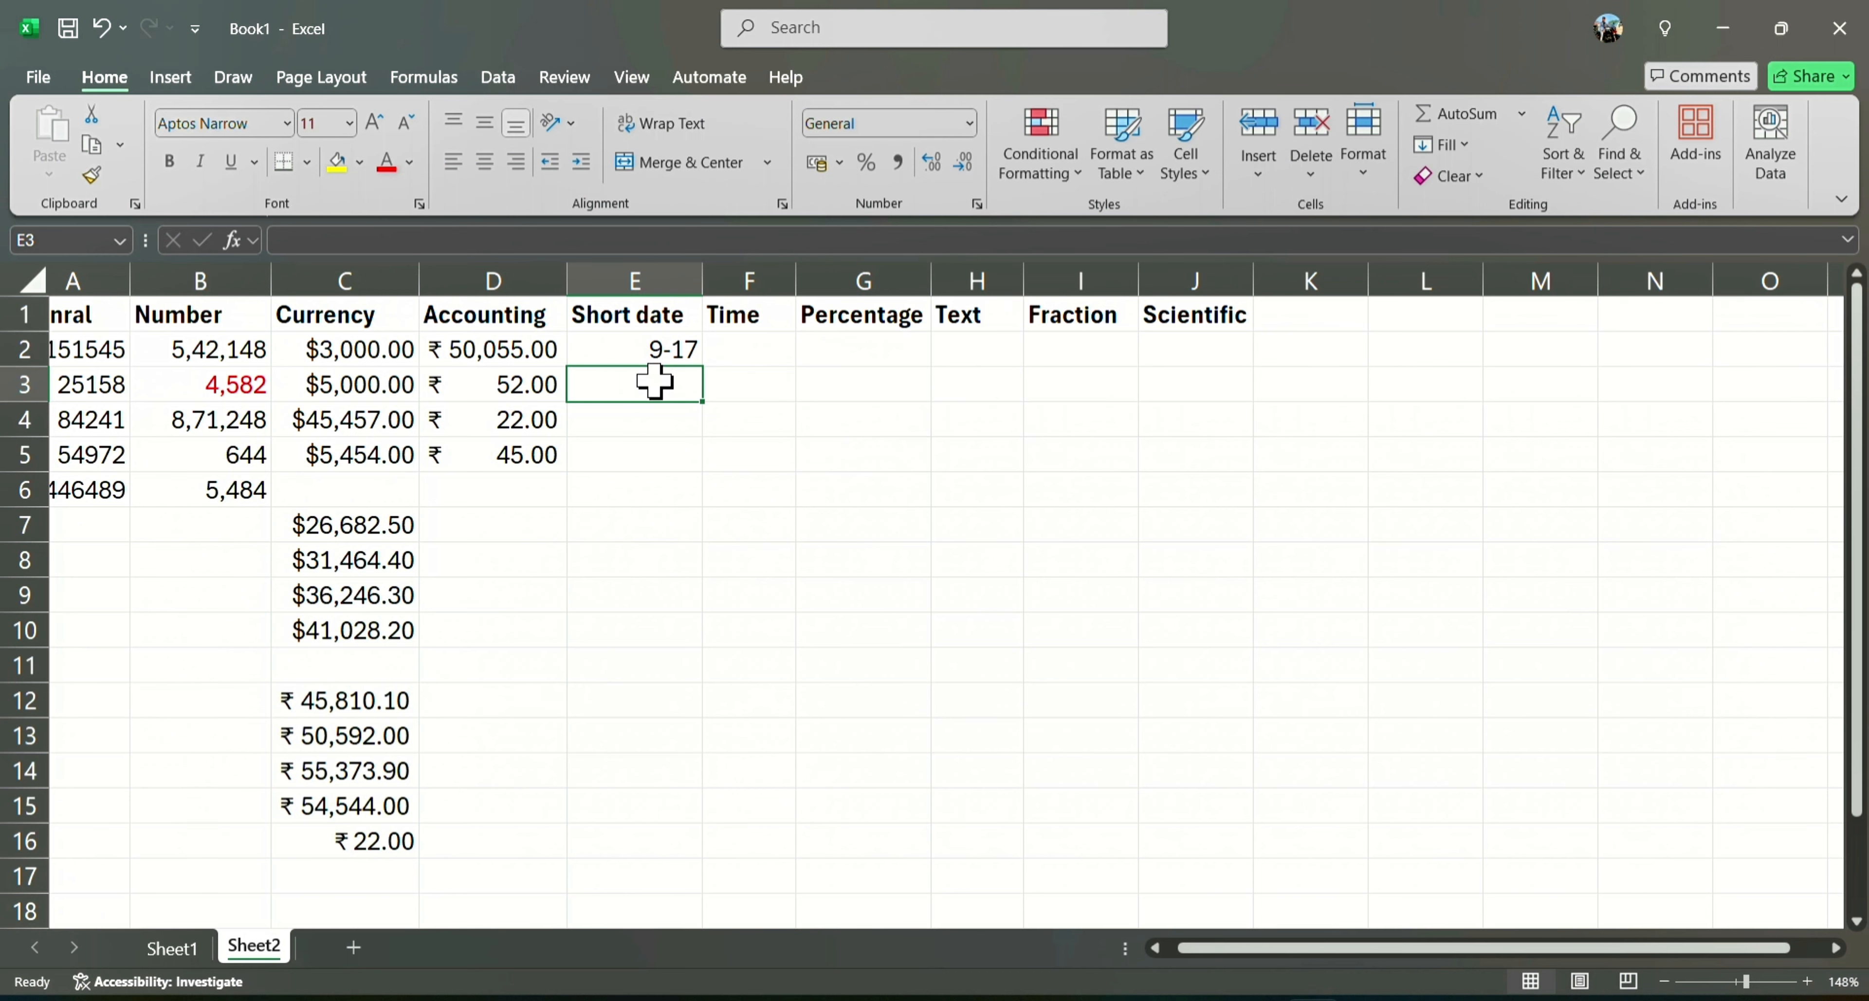
key(ctrl+z)
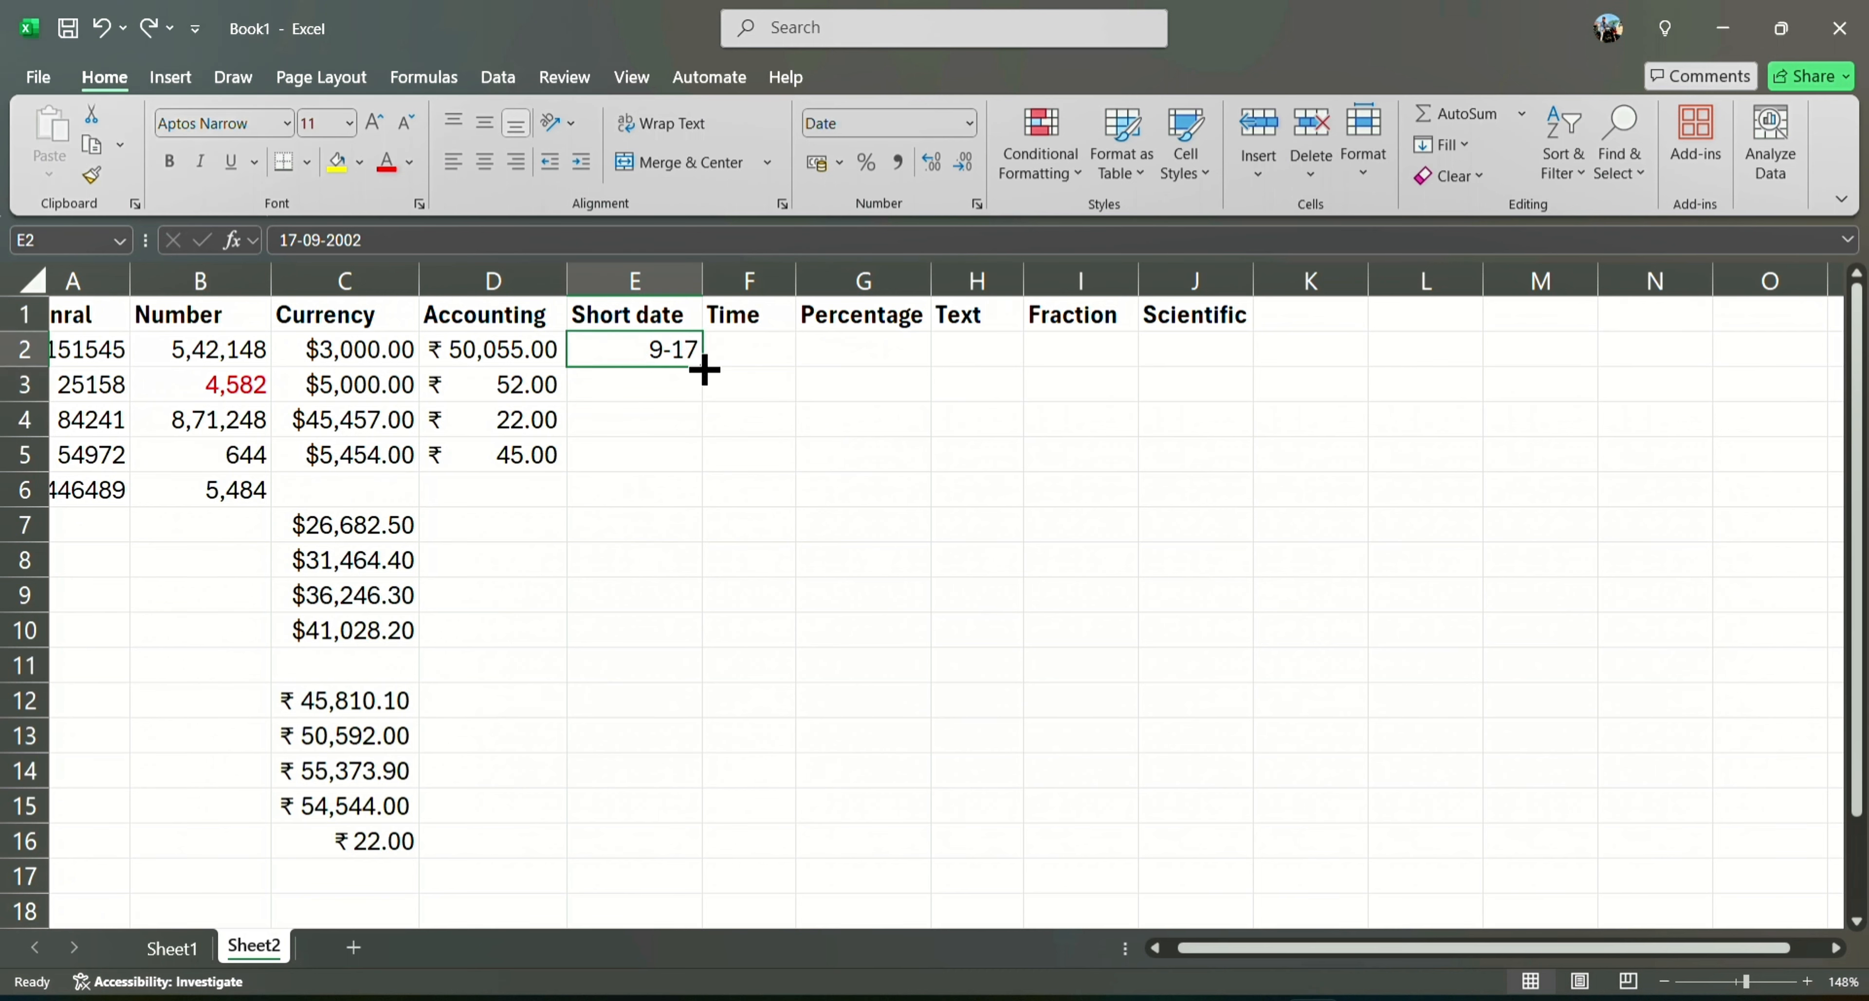
- Autofill the date in E2 down to E11 and apply the month-day Date format to the filled cells
drag(701, 366, 705, 679)
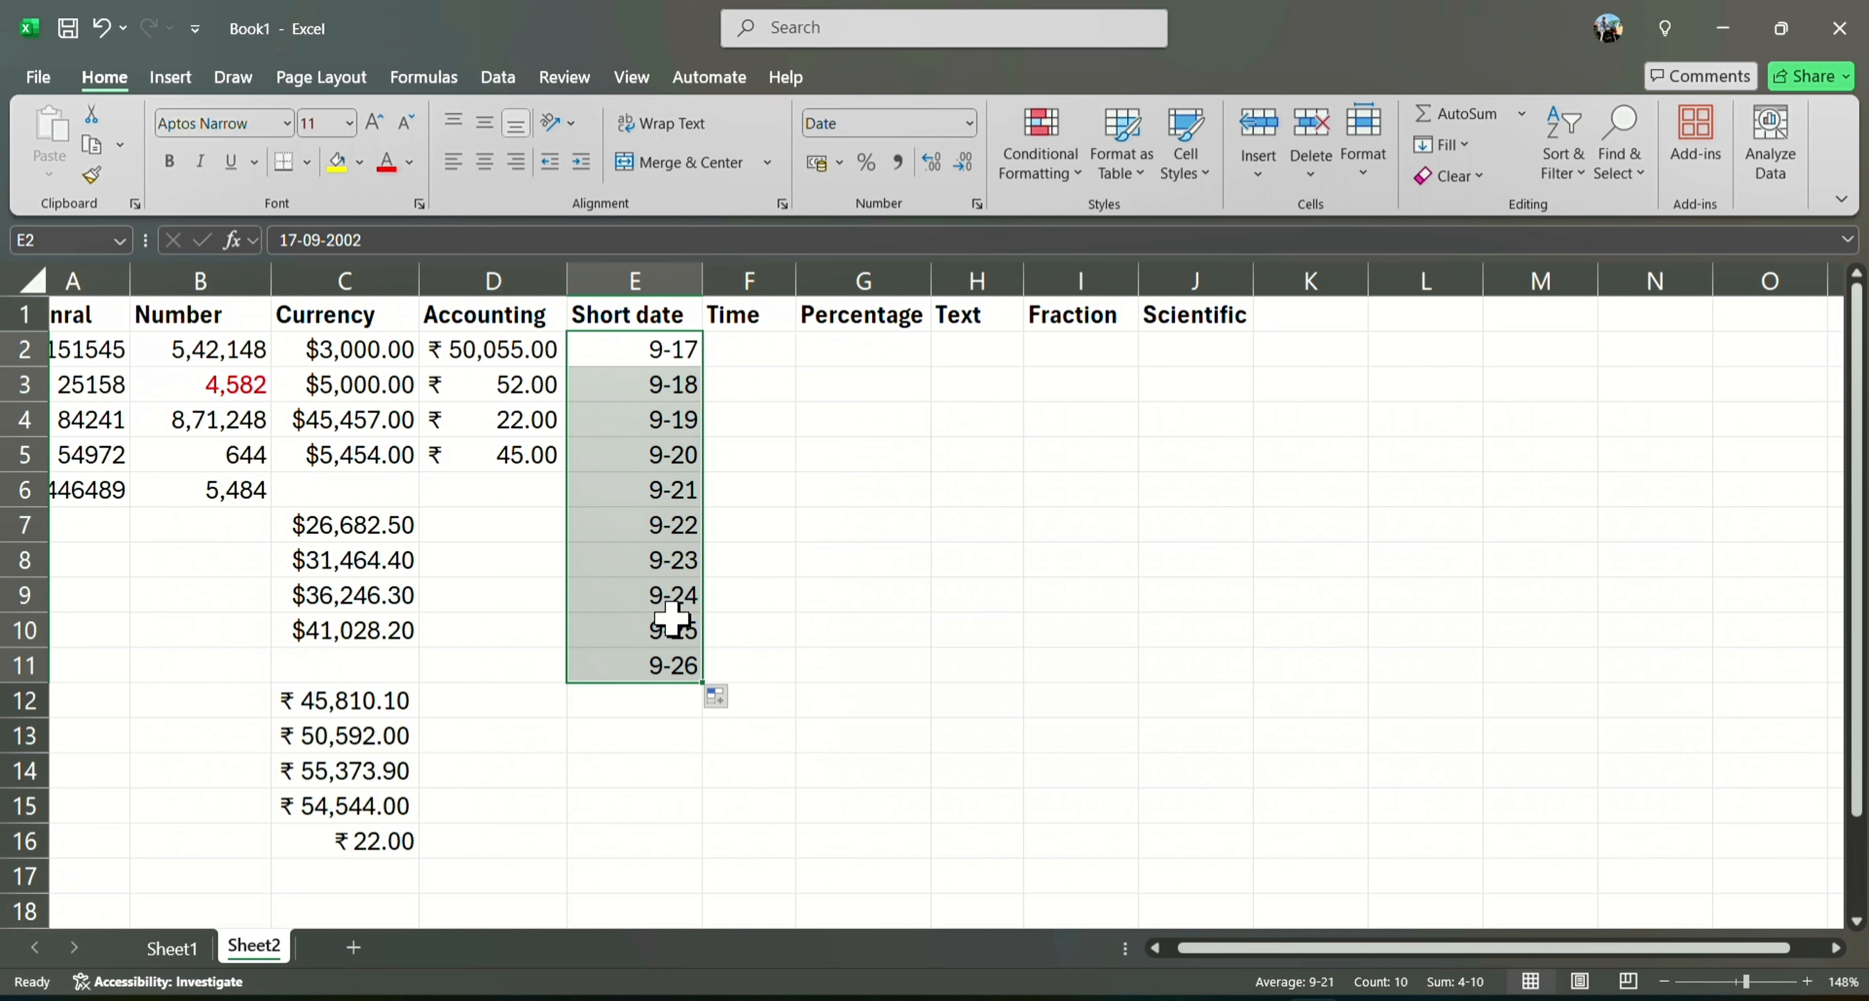
click(970, 123)
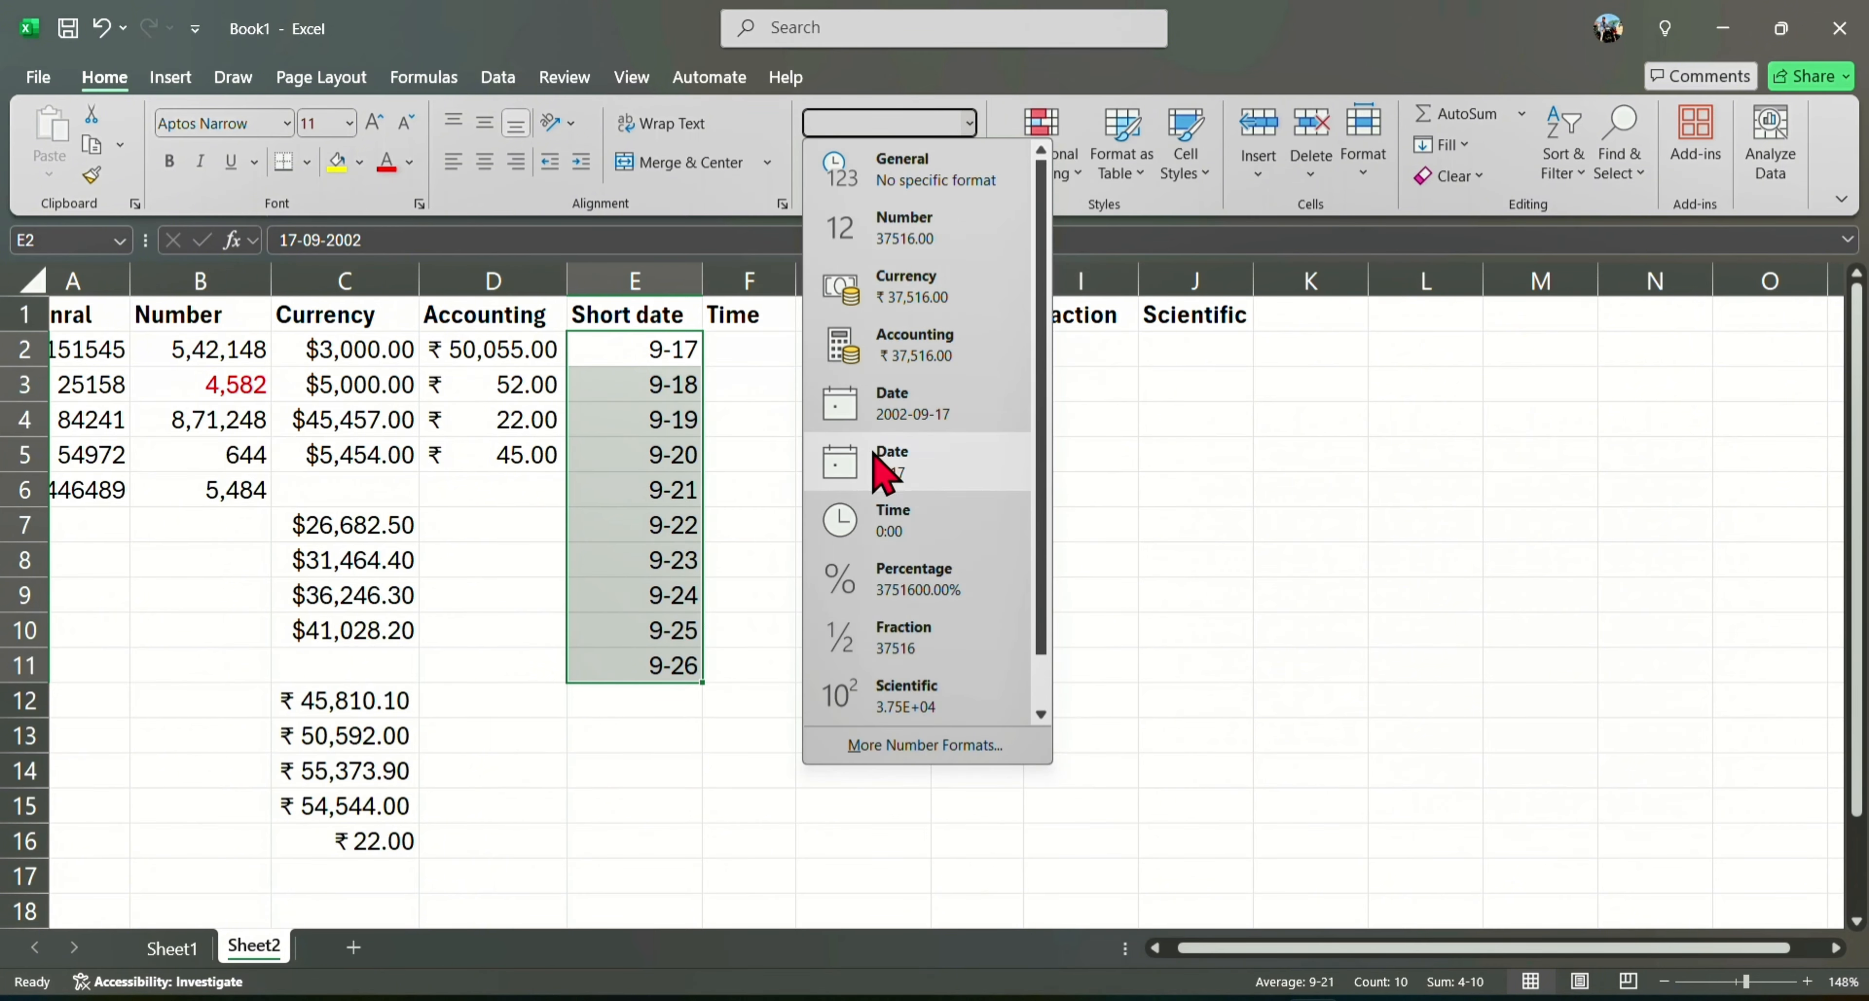
click(882, 471)
click(970, 123)
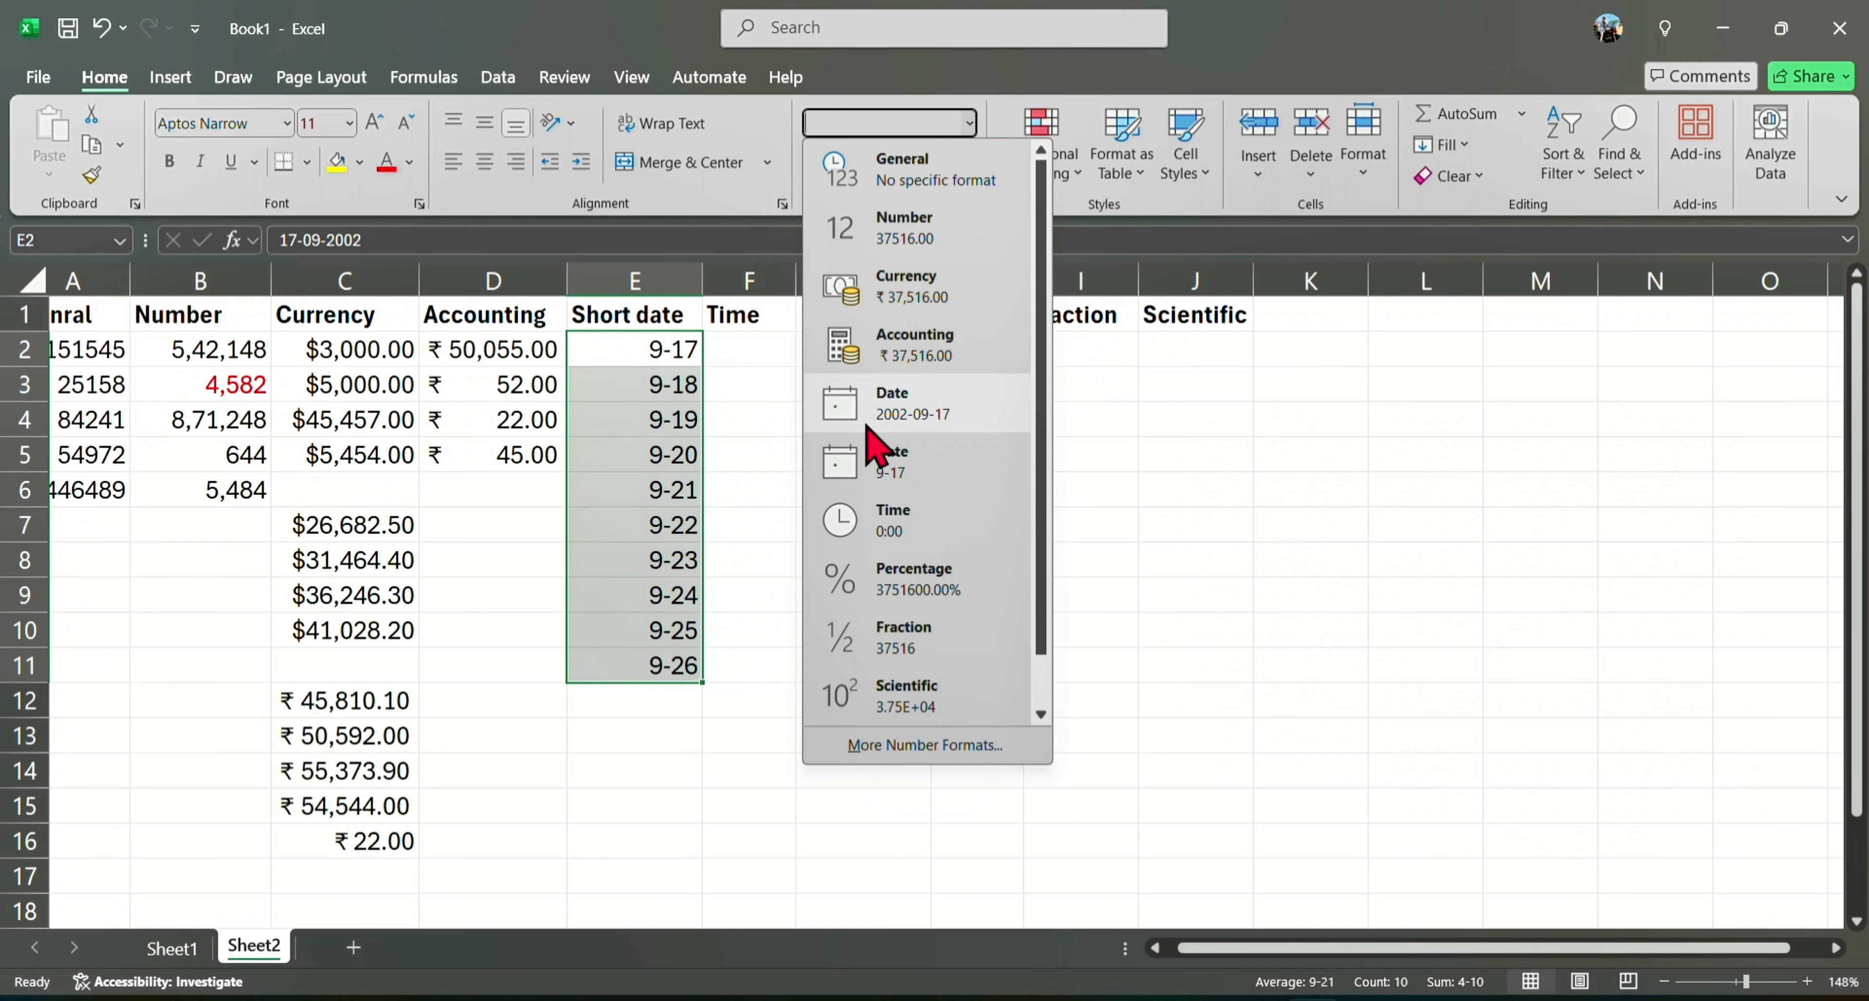
click(1128, 432)
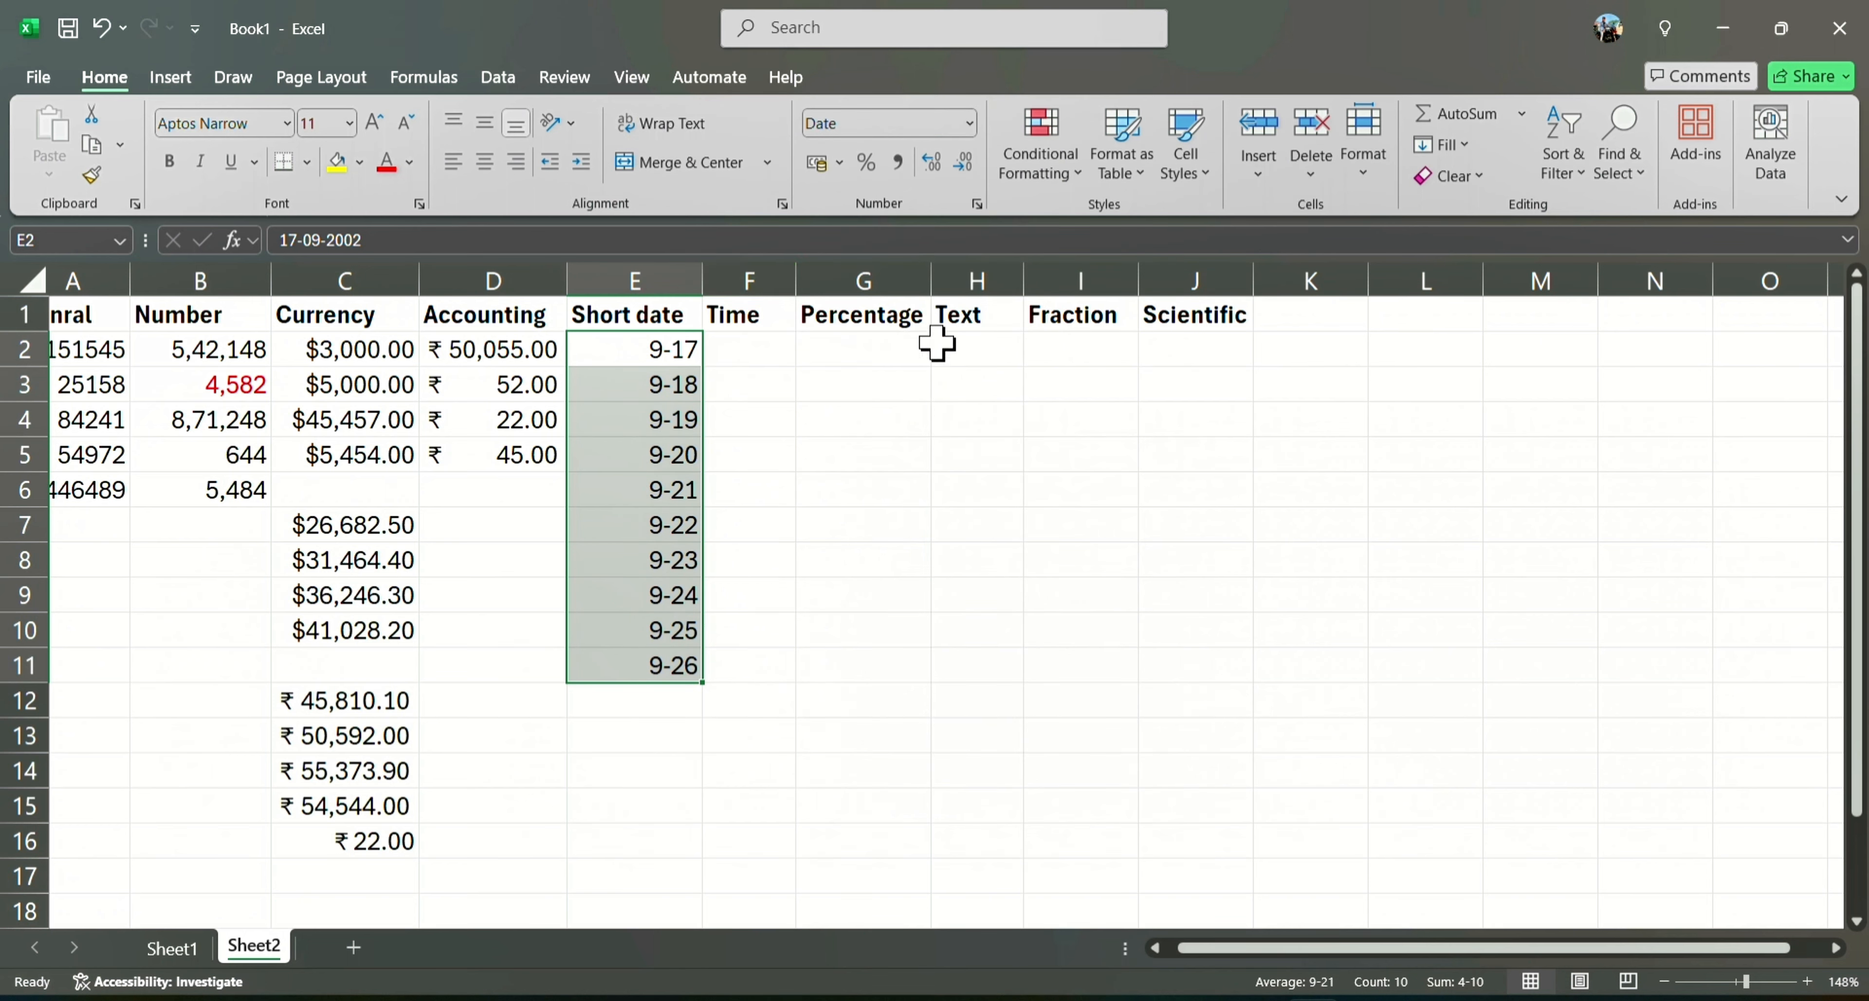
- Insert a blank column between the Short date and Time columns
click(750, 282)
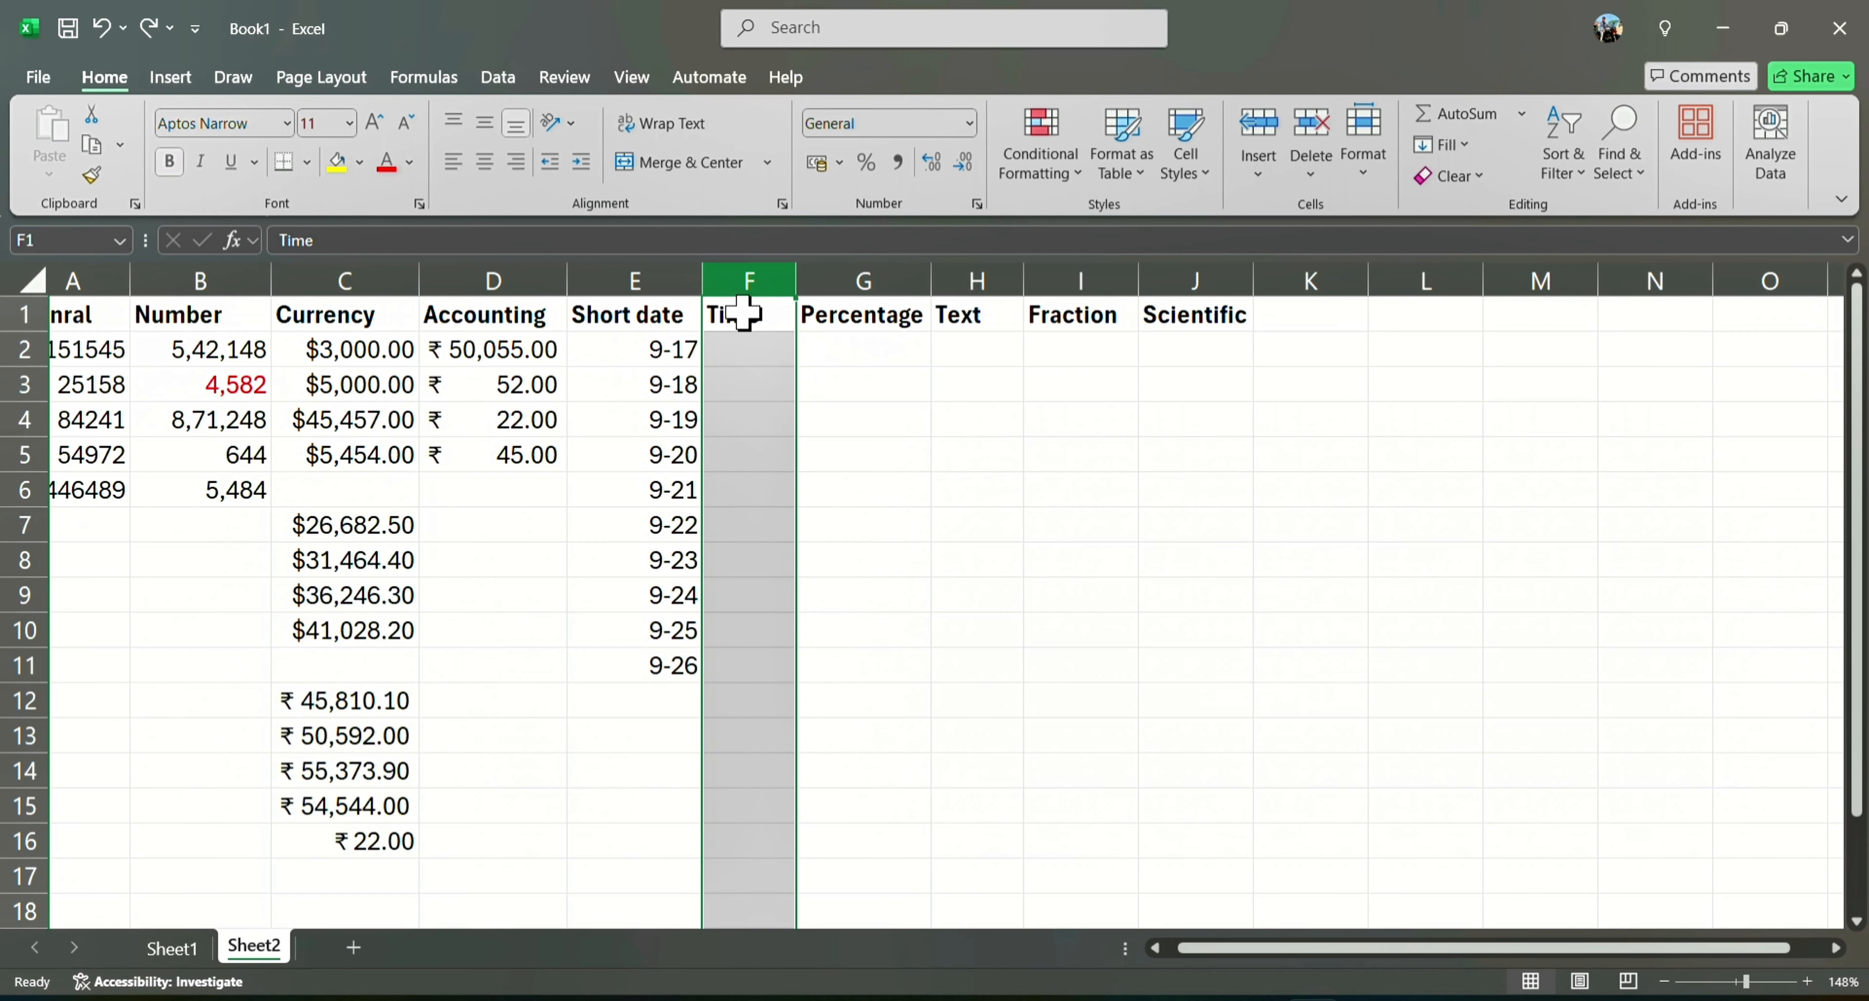
right_click(744, 313)
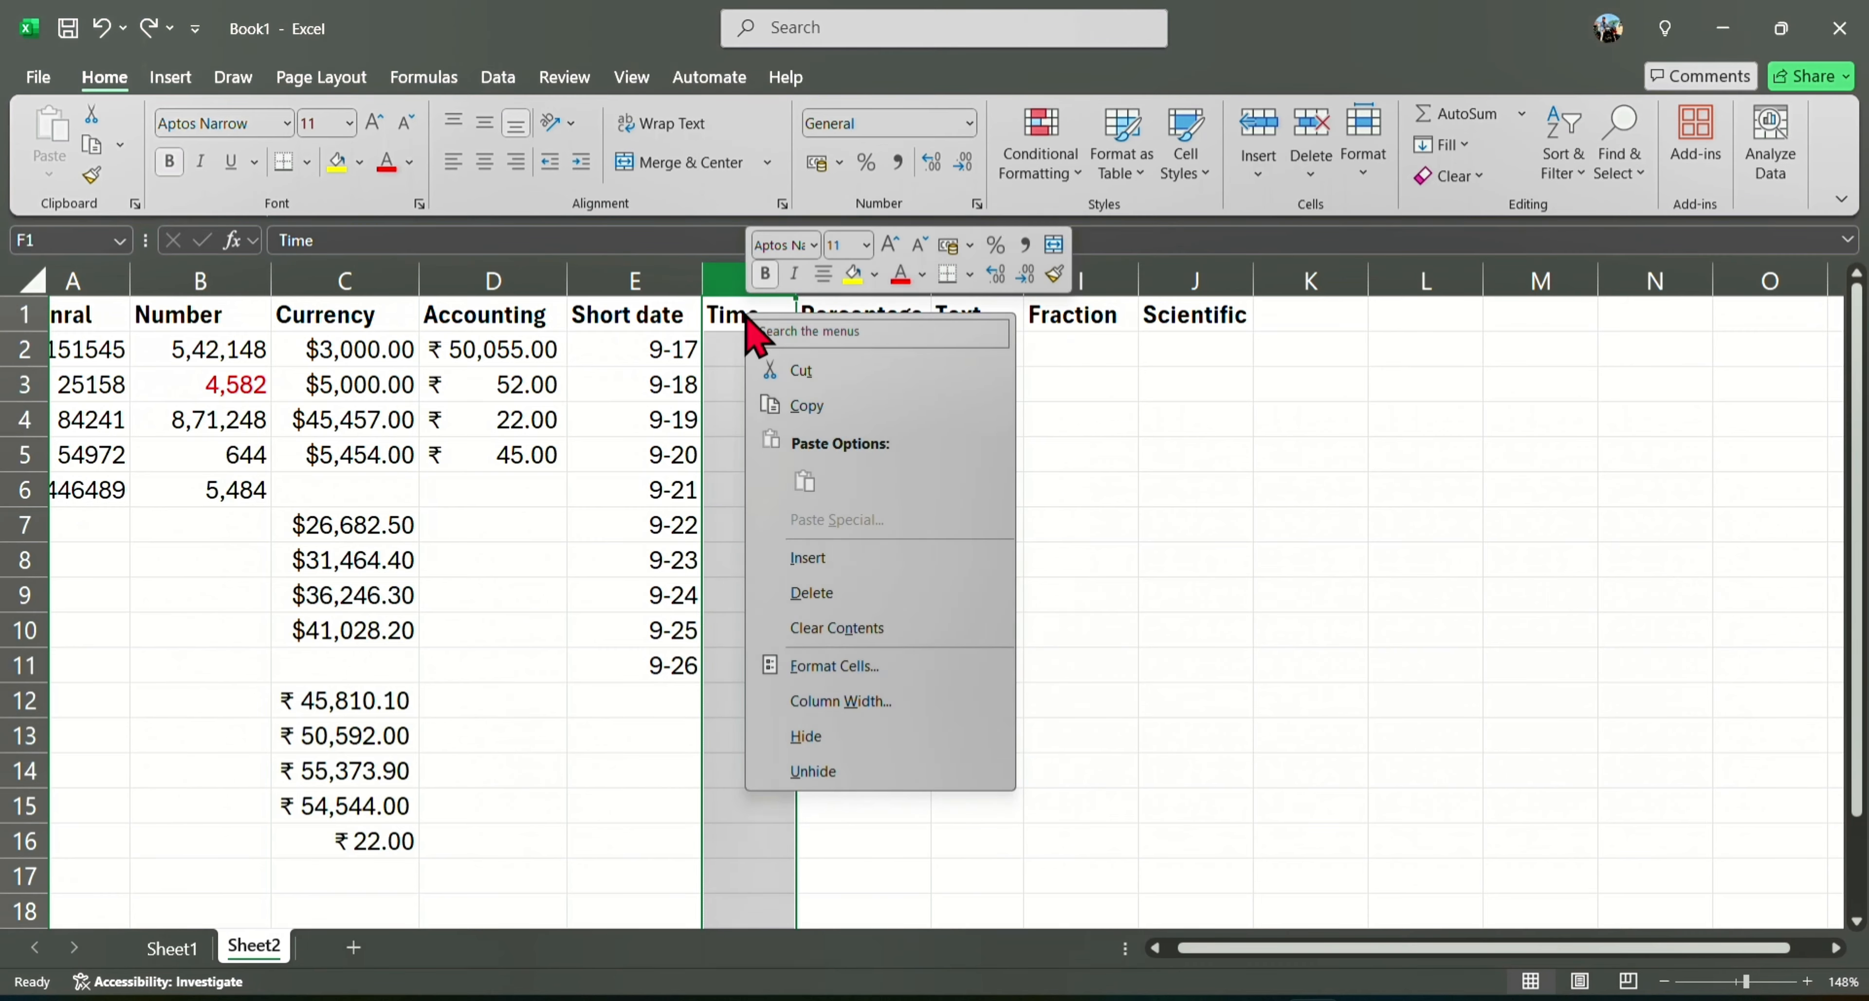
click(802, 557)
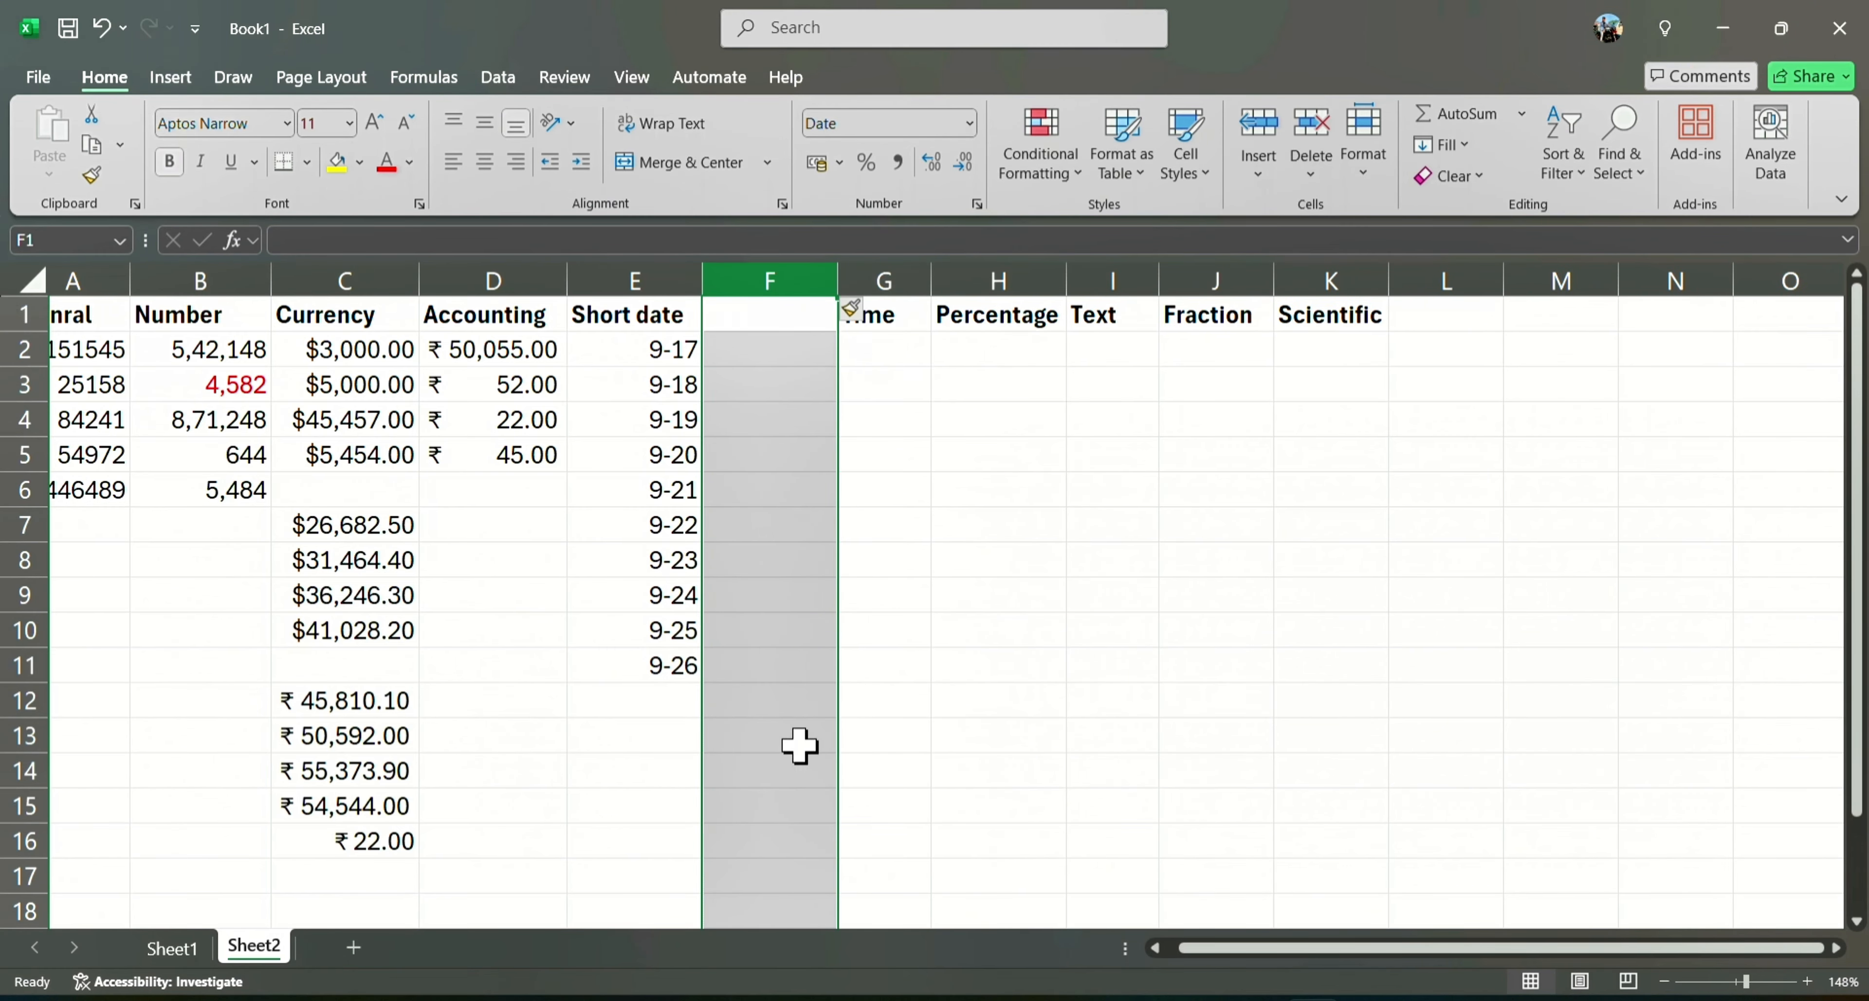
right_click(772, 312)
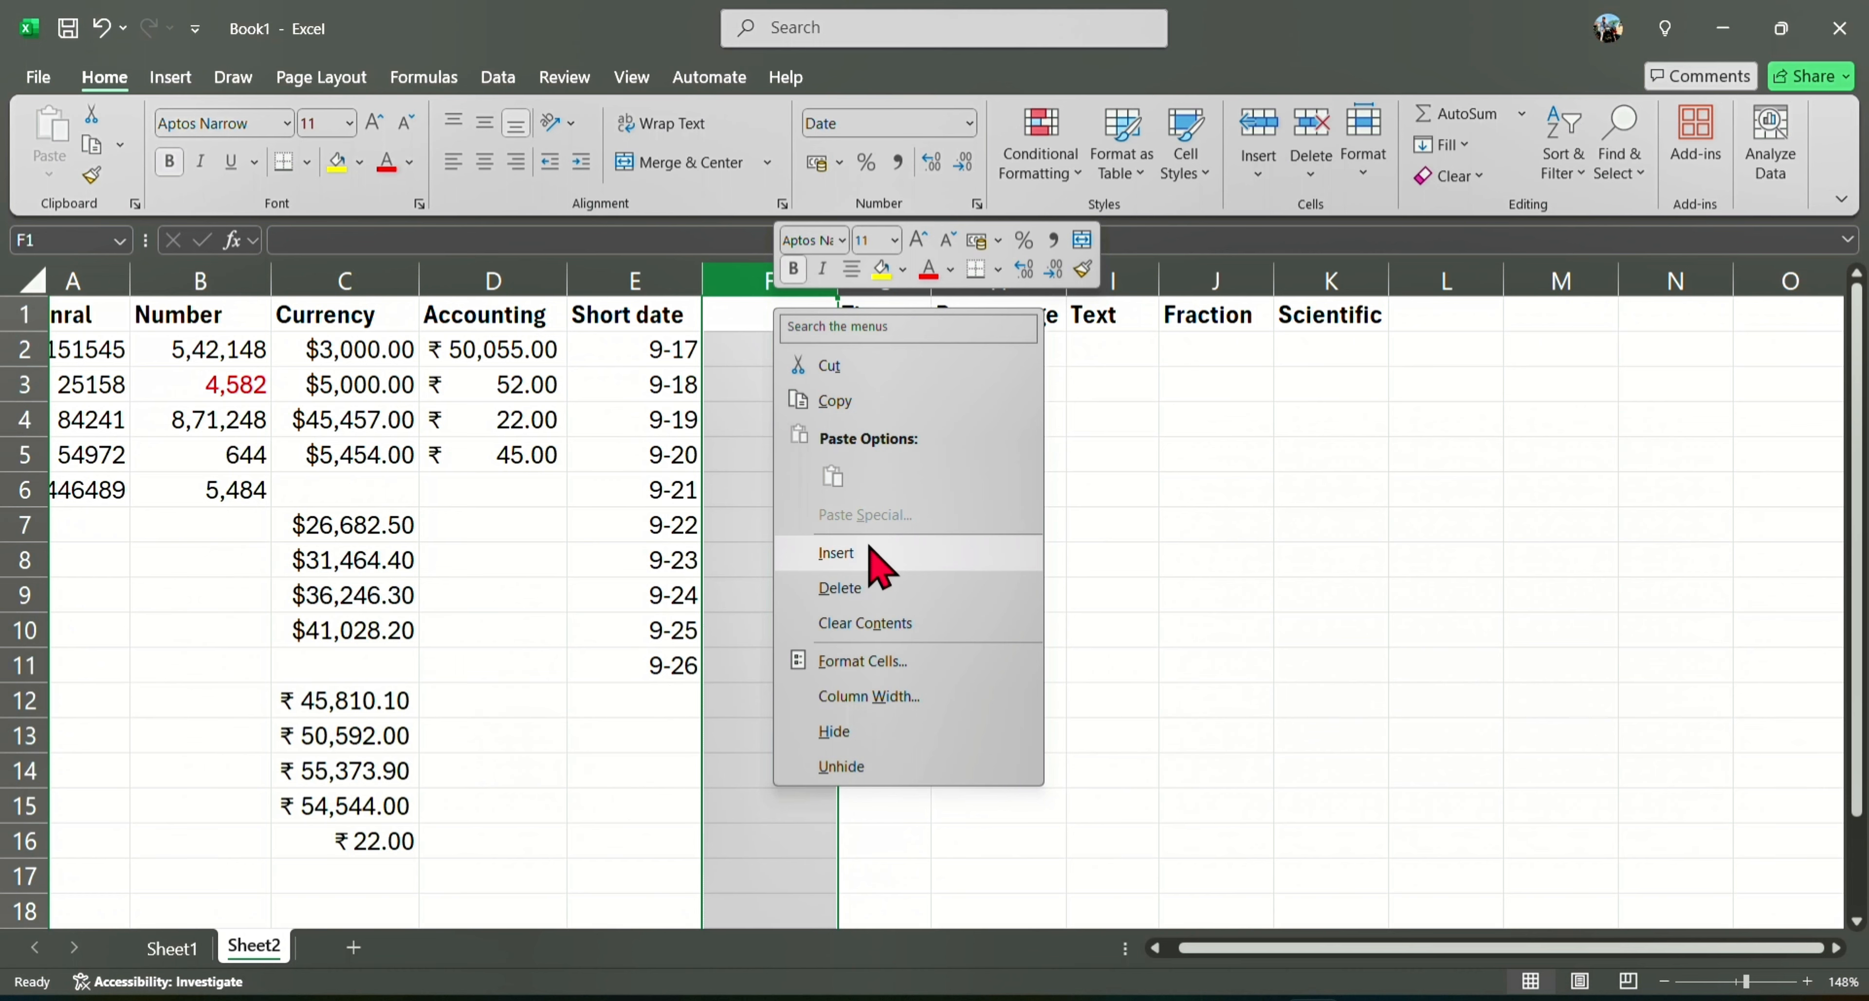
key(Escape)
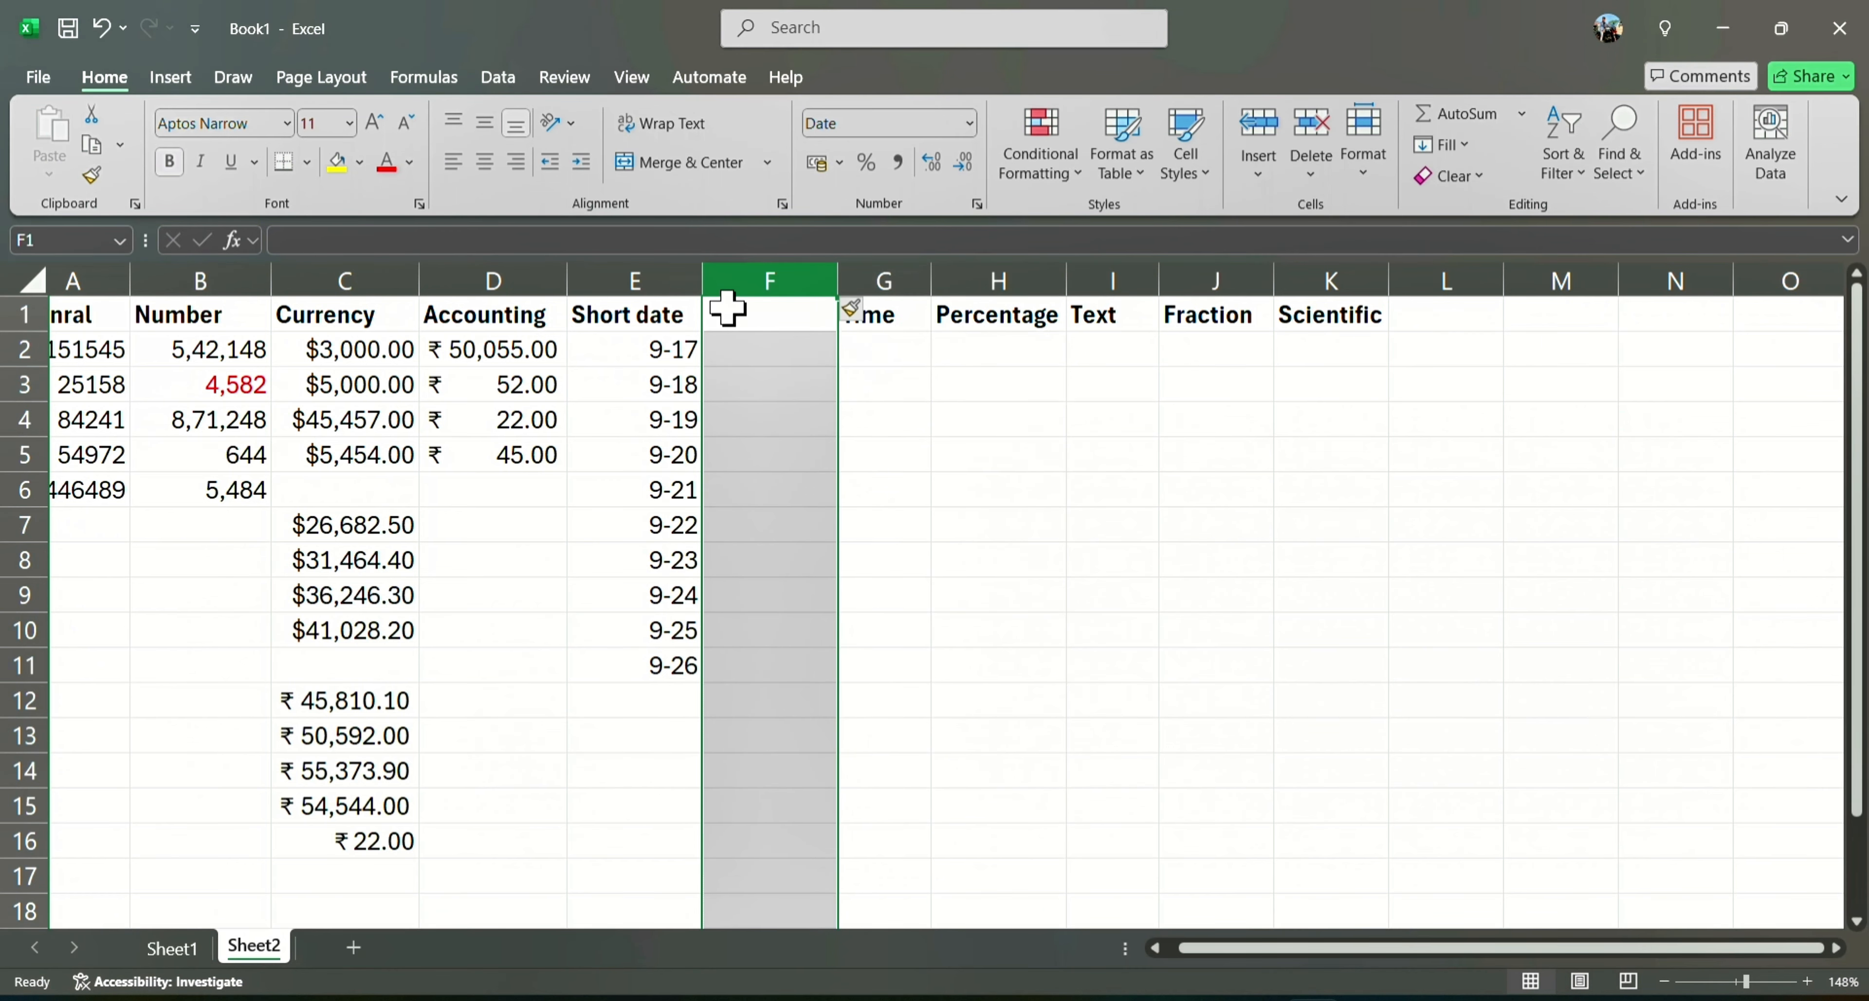
- Enter the heading "Long date" in cell F1 of the new column
click(728, 317)
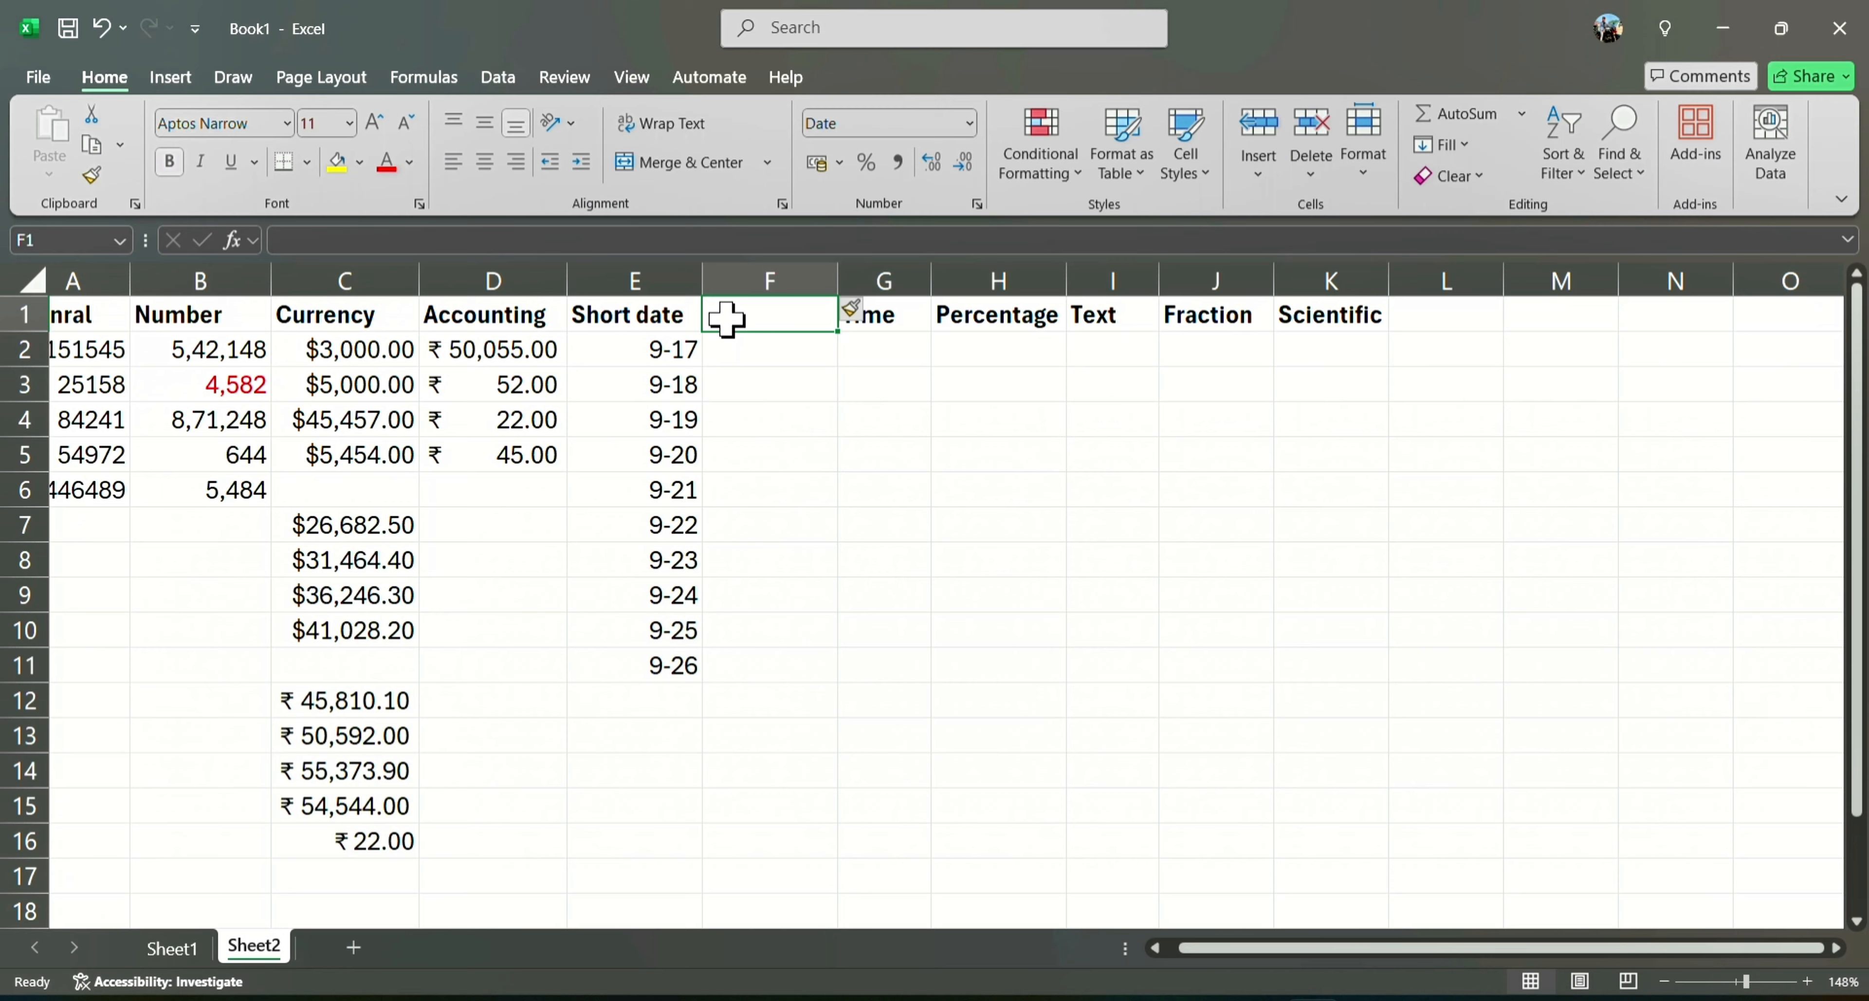
text(Long)
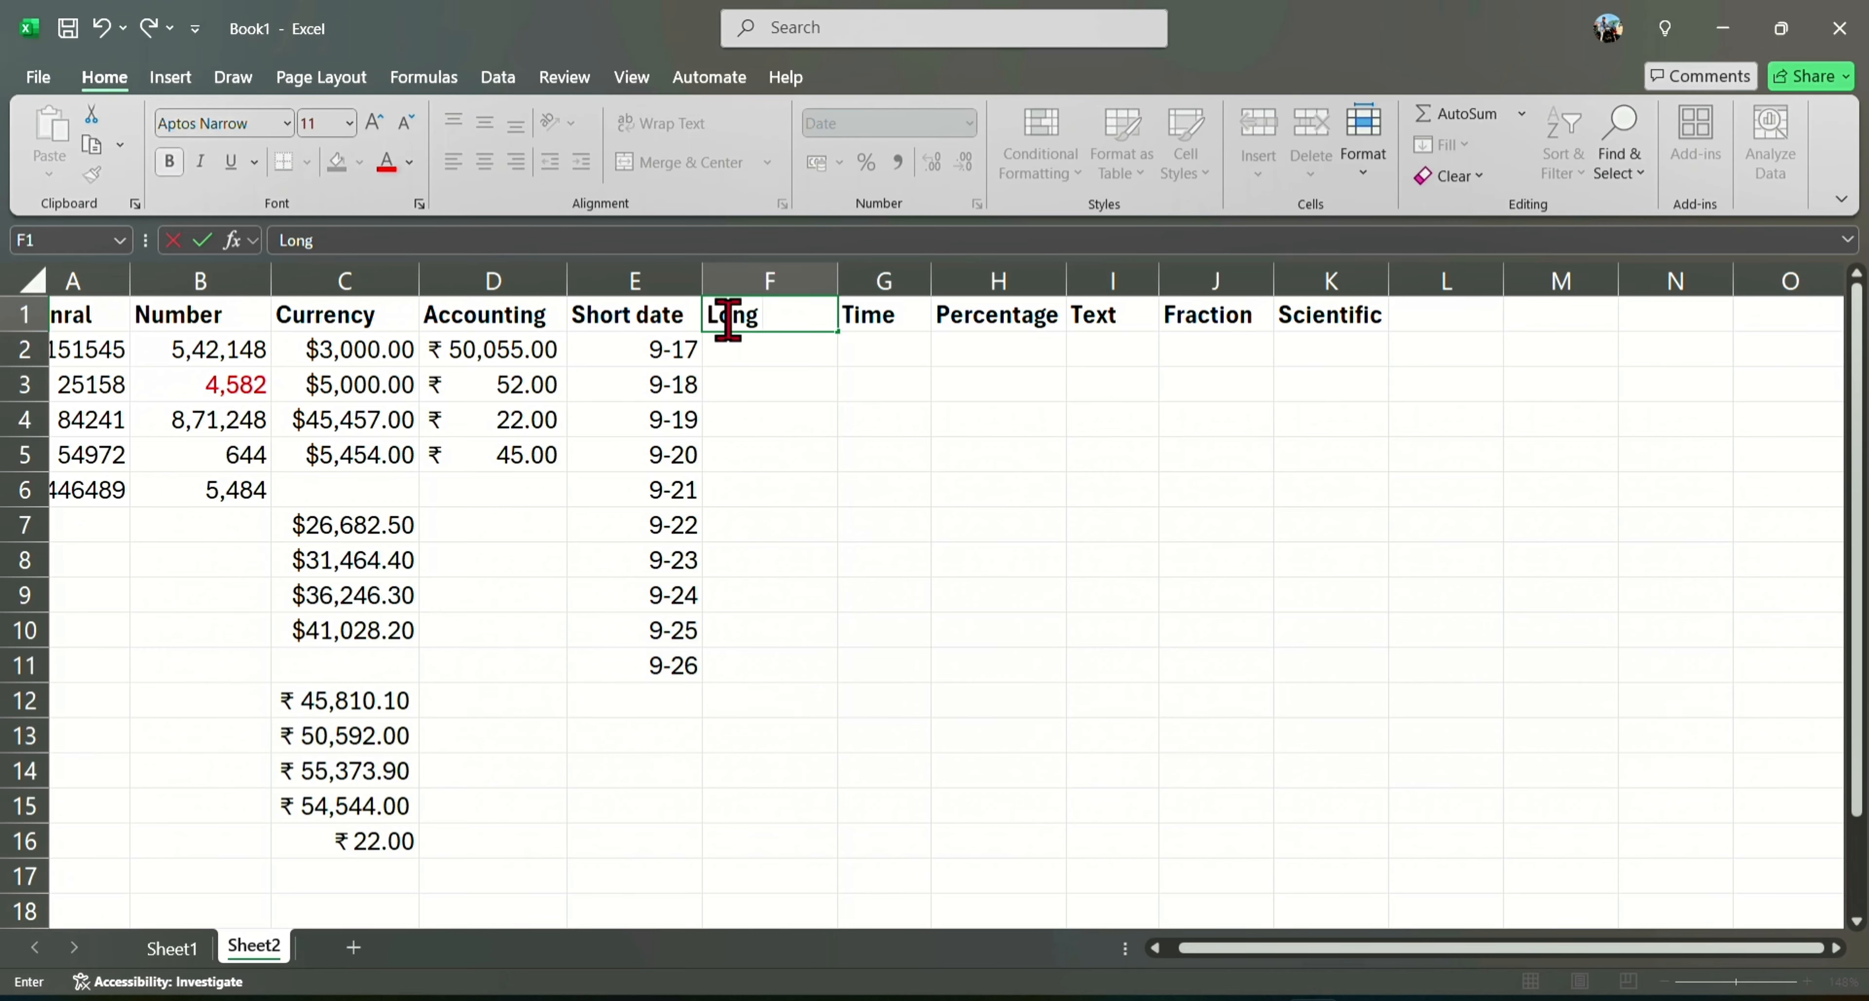
text( date)
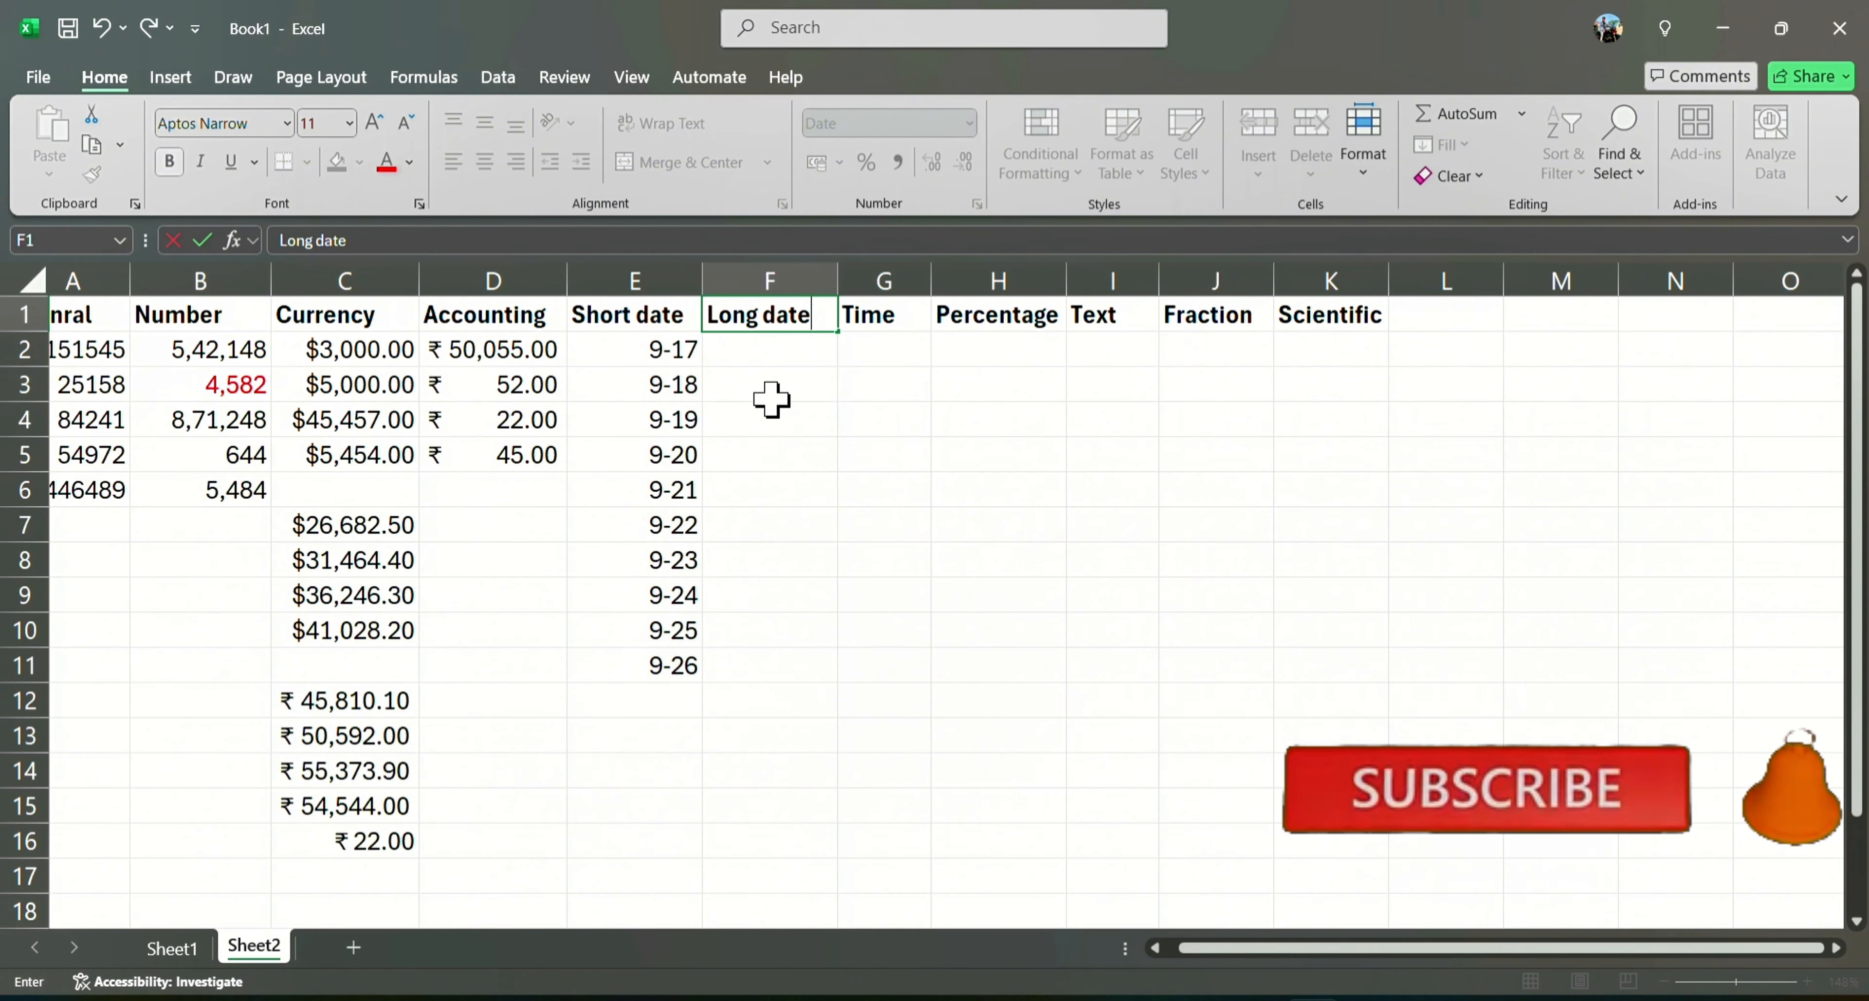
- Apply the year-month-day Date format to the empty cells F2:F13 under the Long date heading
key(Return)
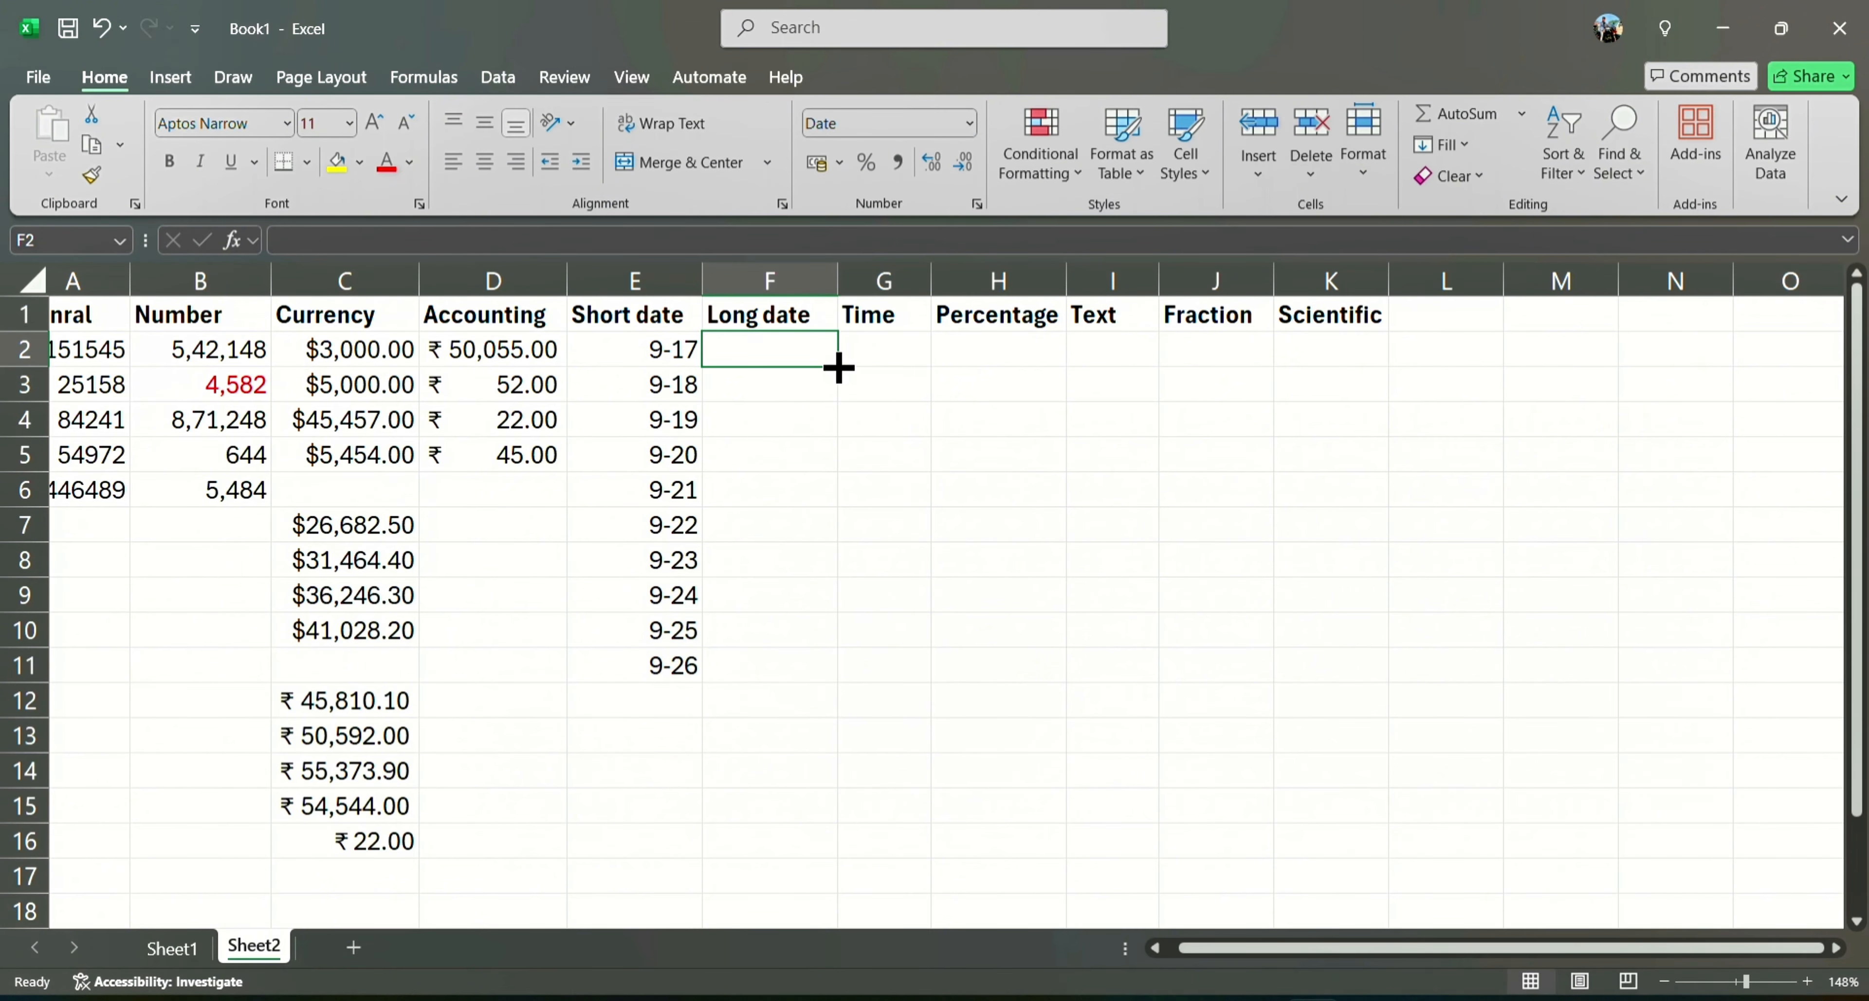
drag(838, 367, 841, 740)
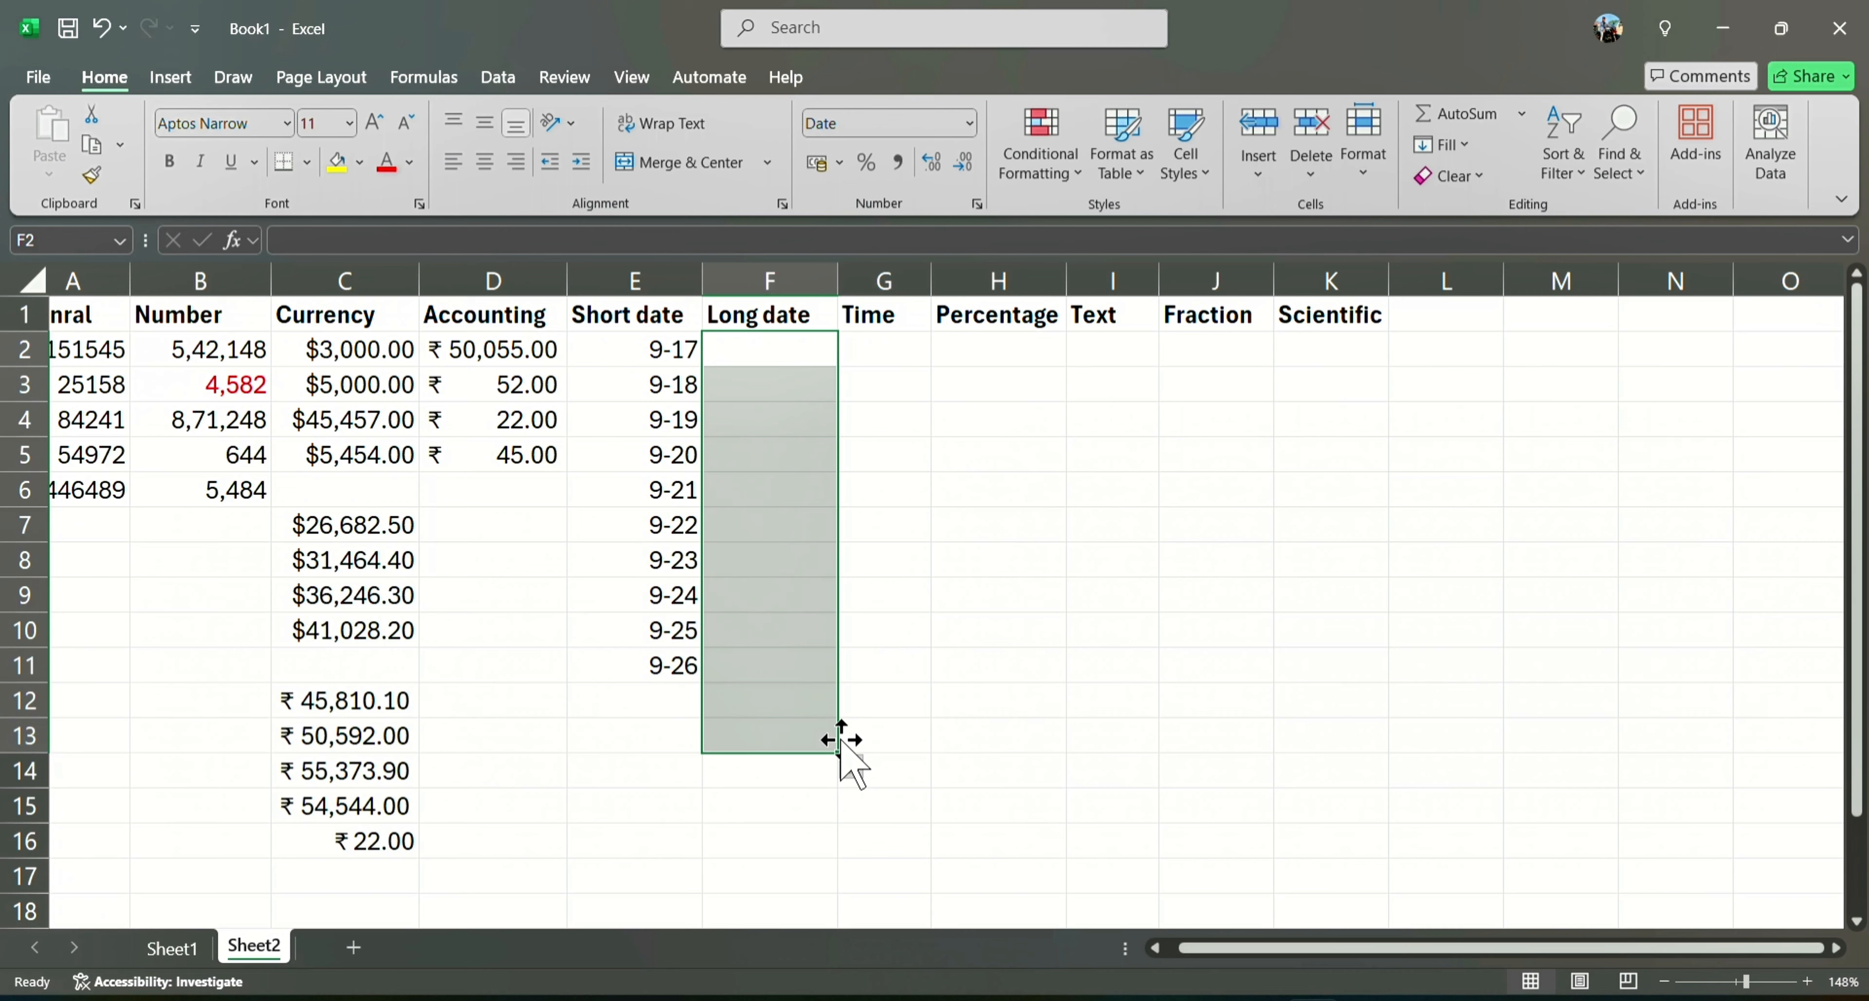
click(971, 125)
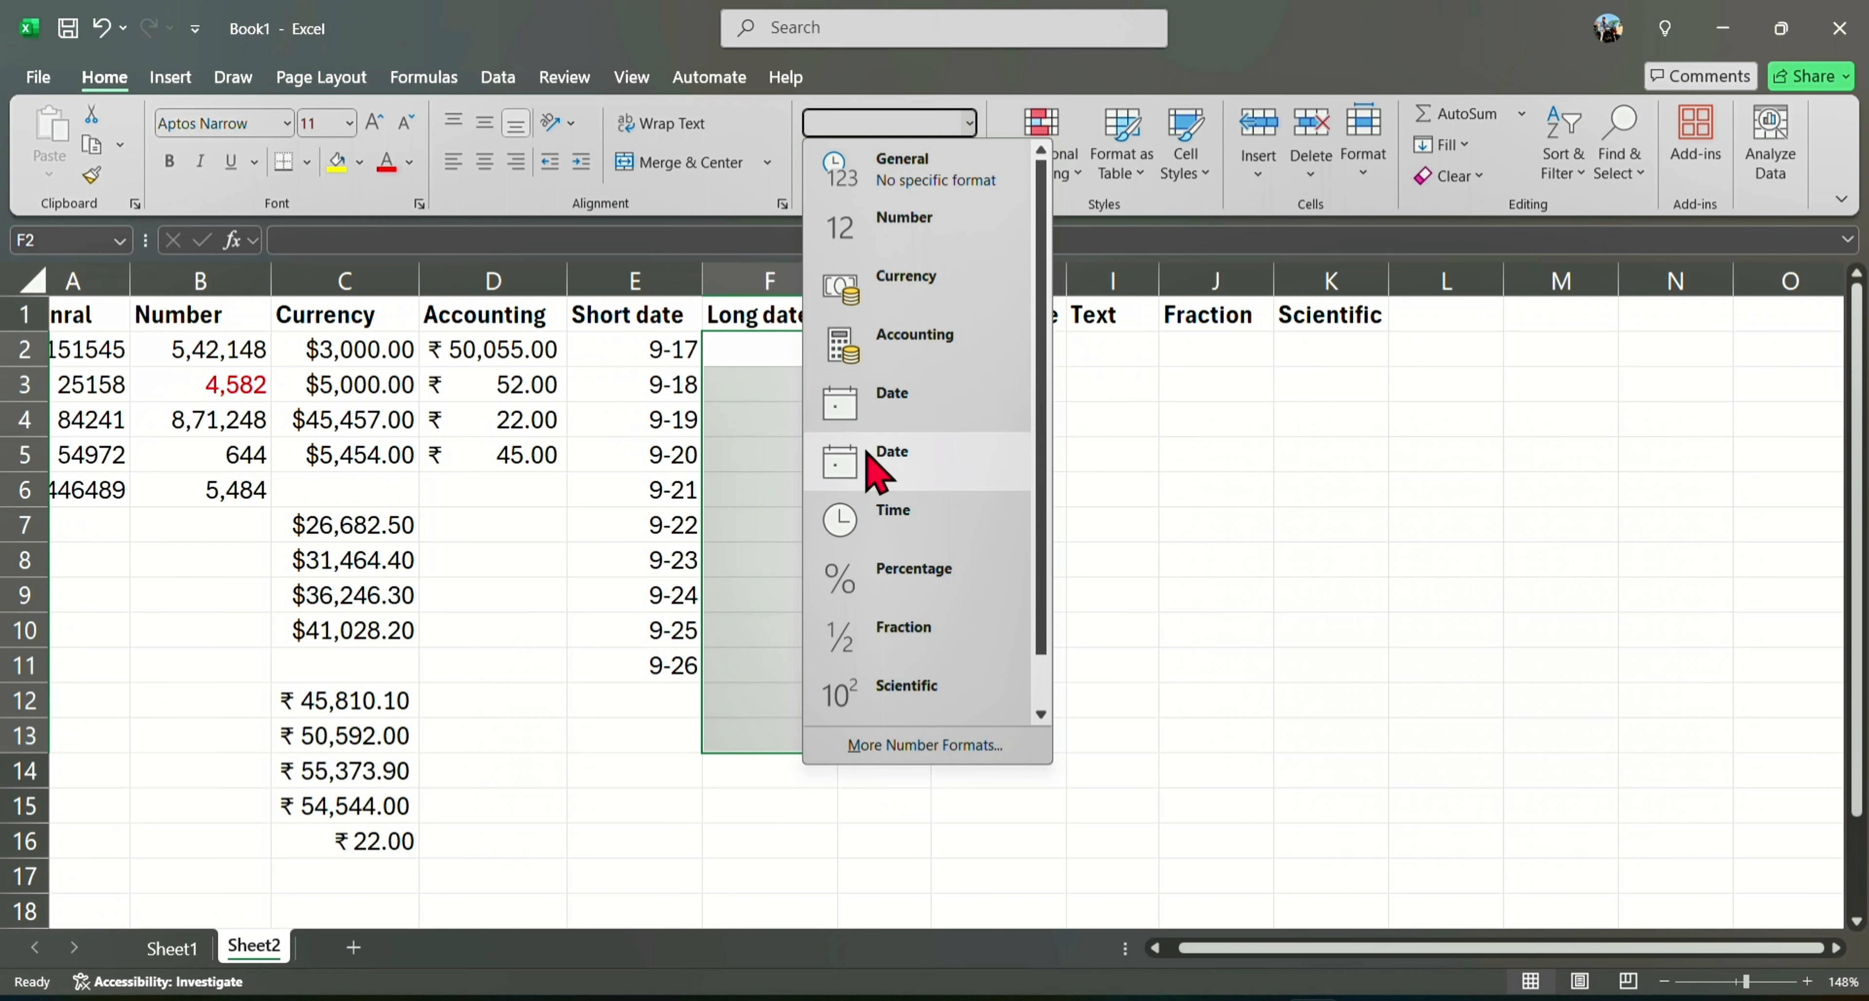
click(890, 413)
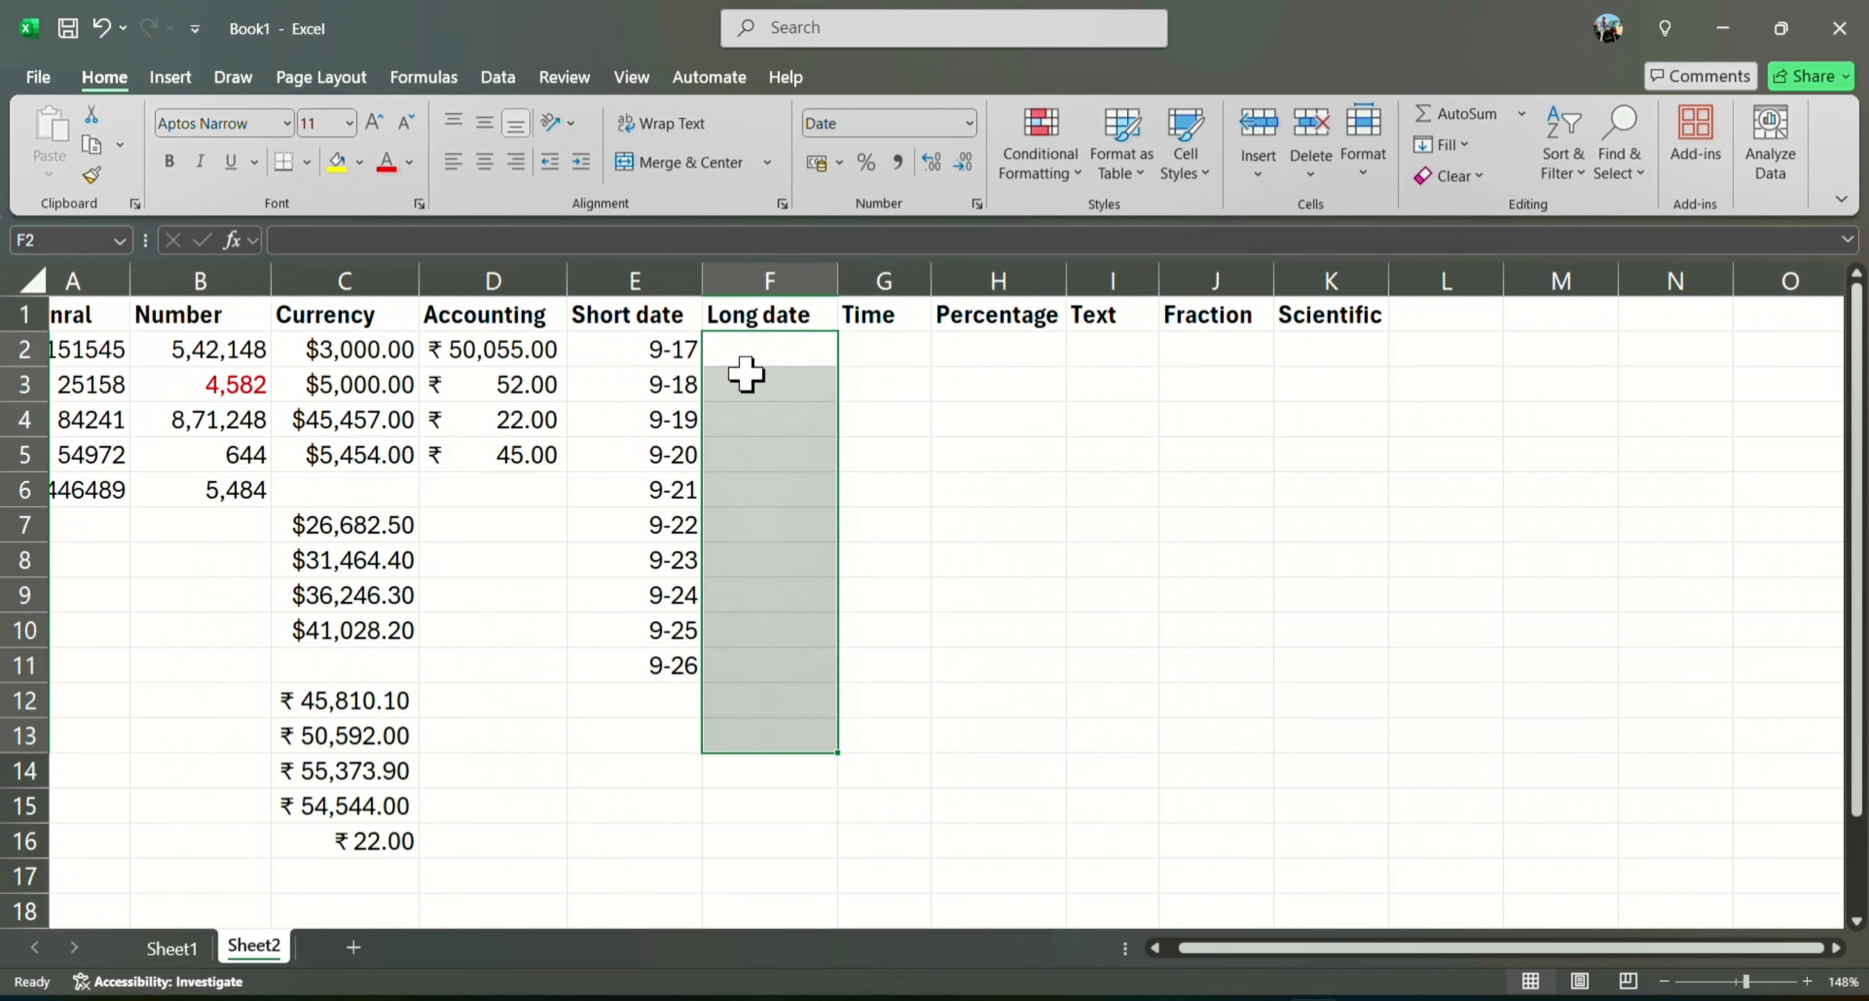
- Enter the dates 17/02/2002, 11/06/2024 and 07/06/1912 in cells F2 to F4
text(17)
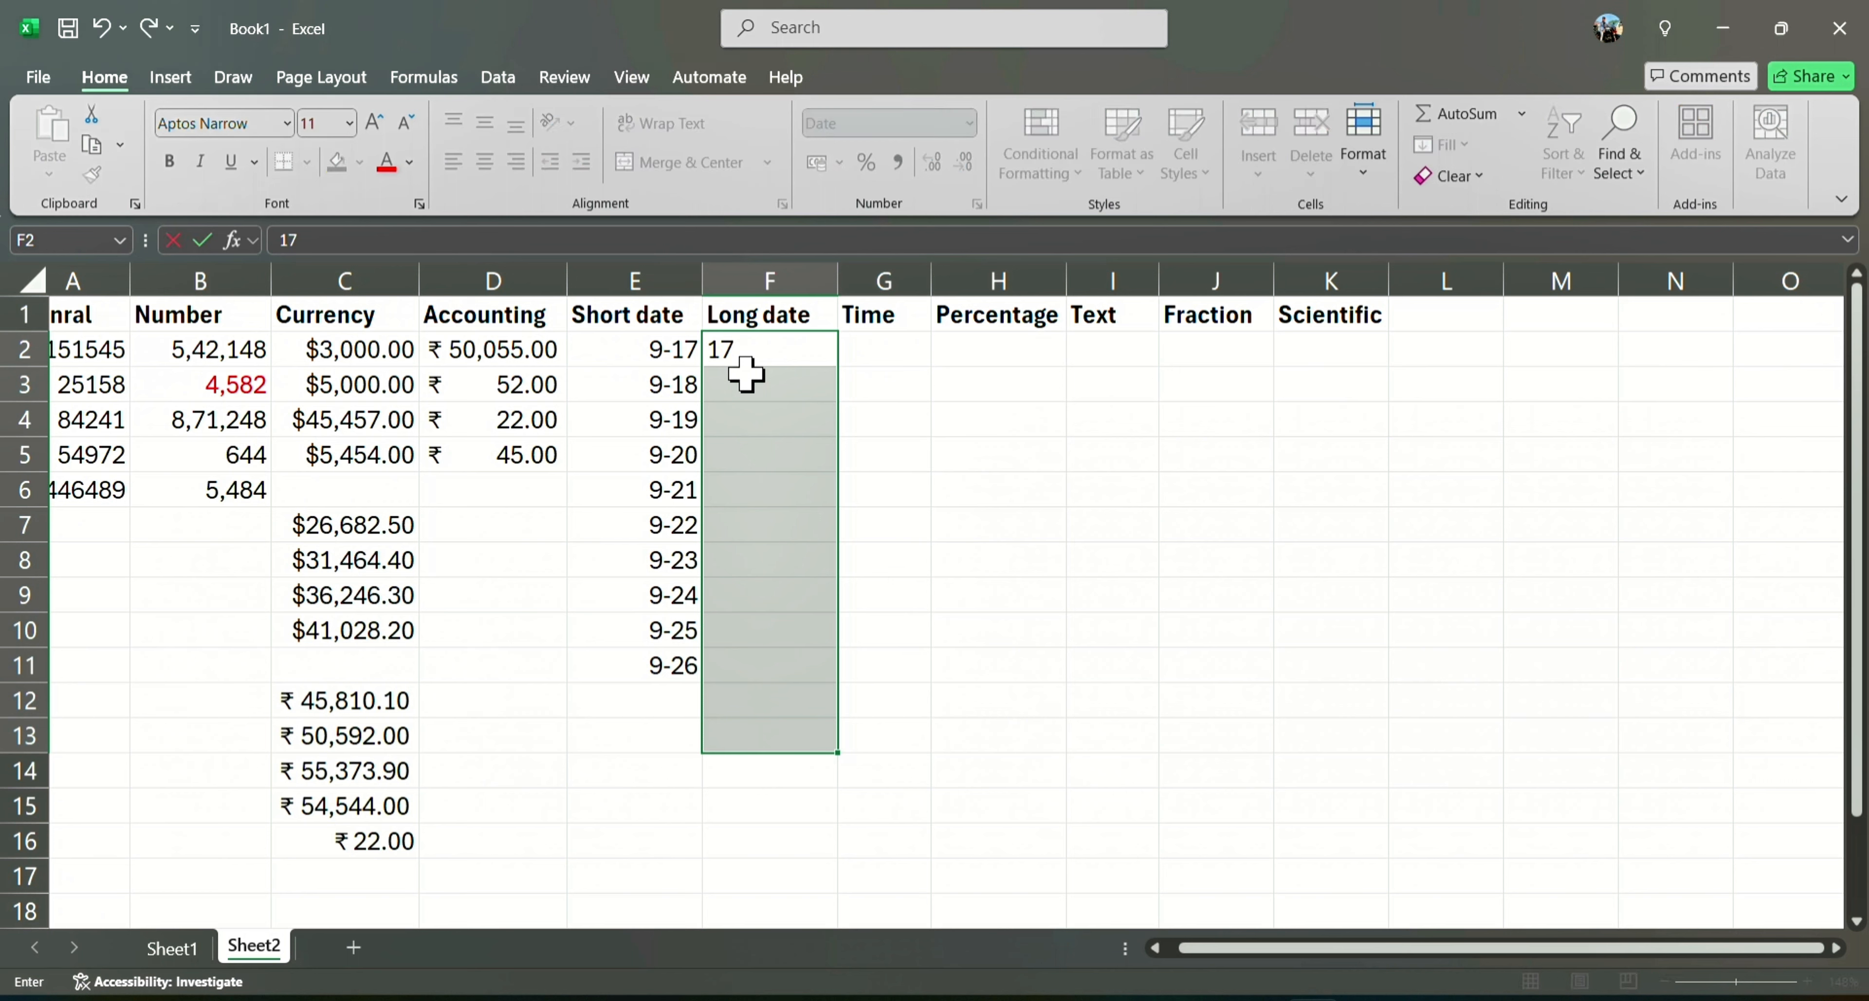
text(/02/2002)
key(Return)
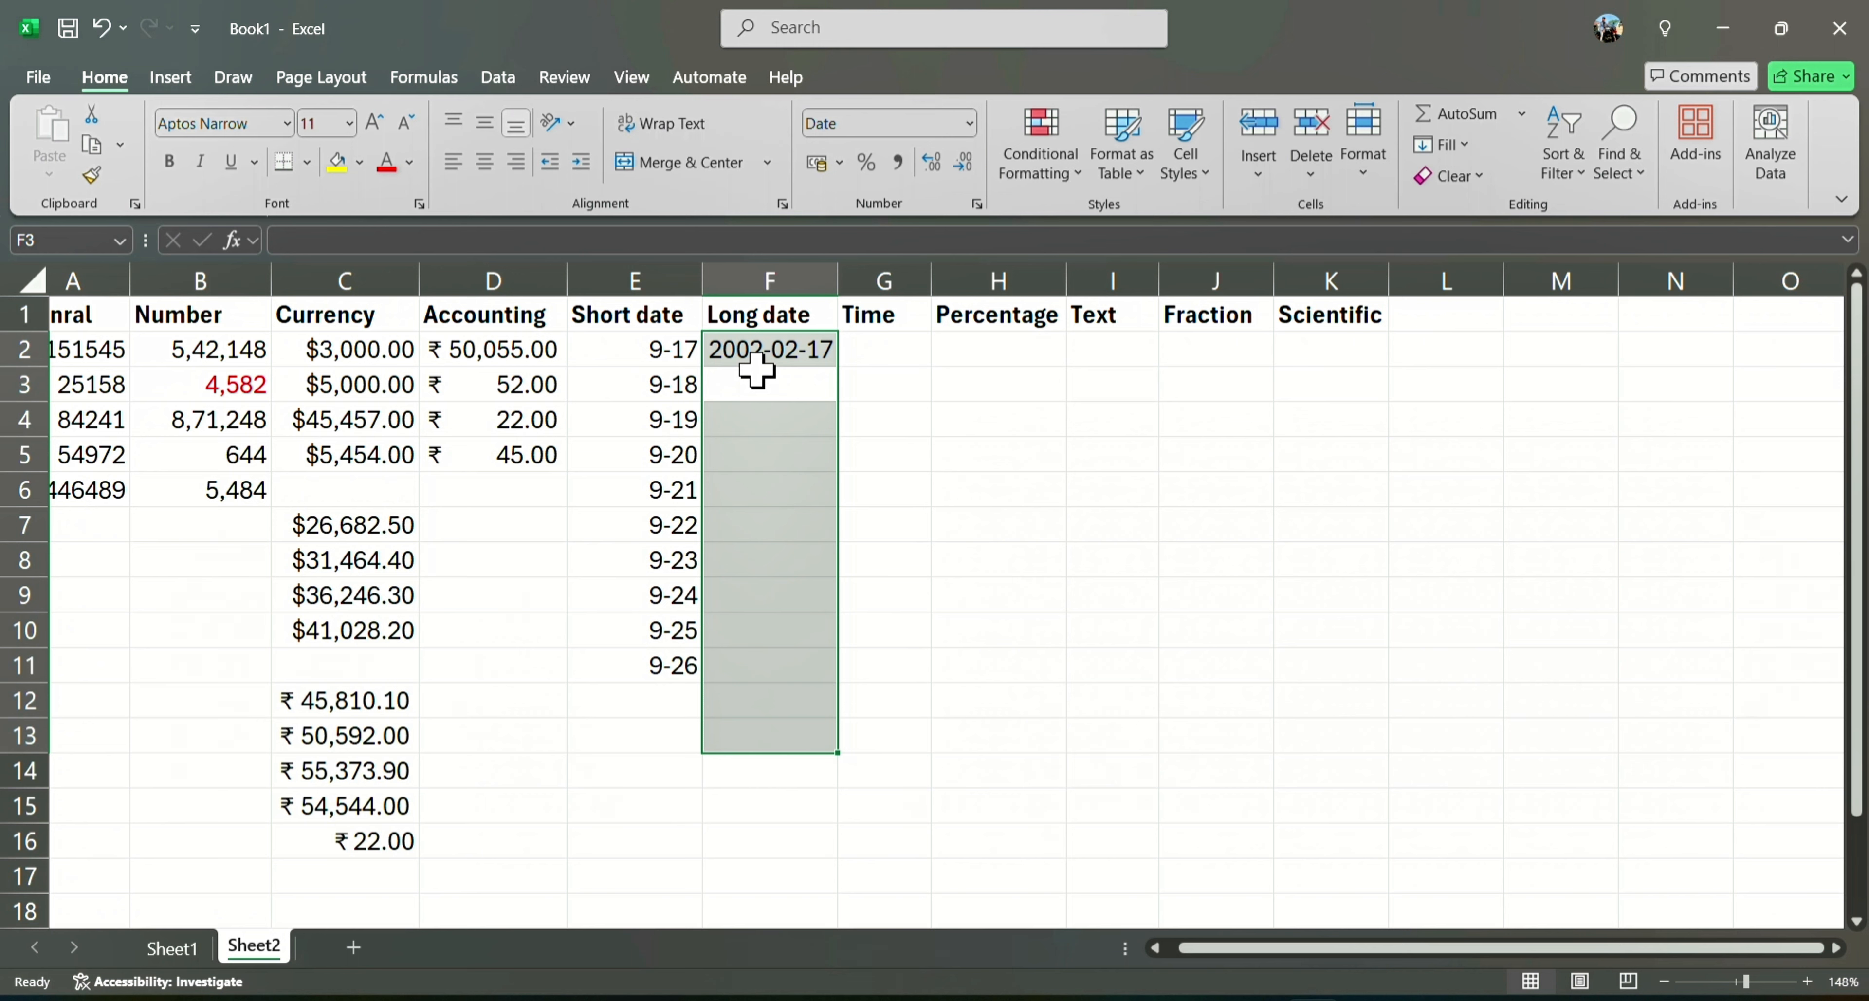
text(11/06/2024)
key(Return)
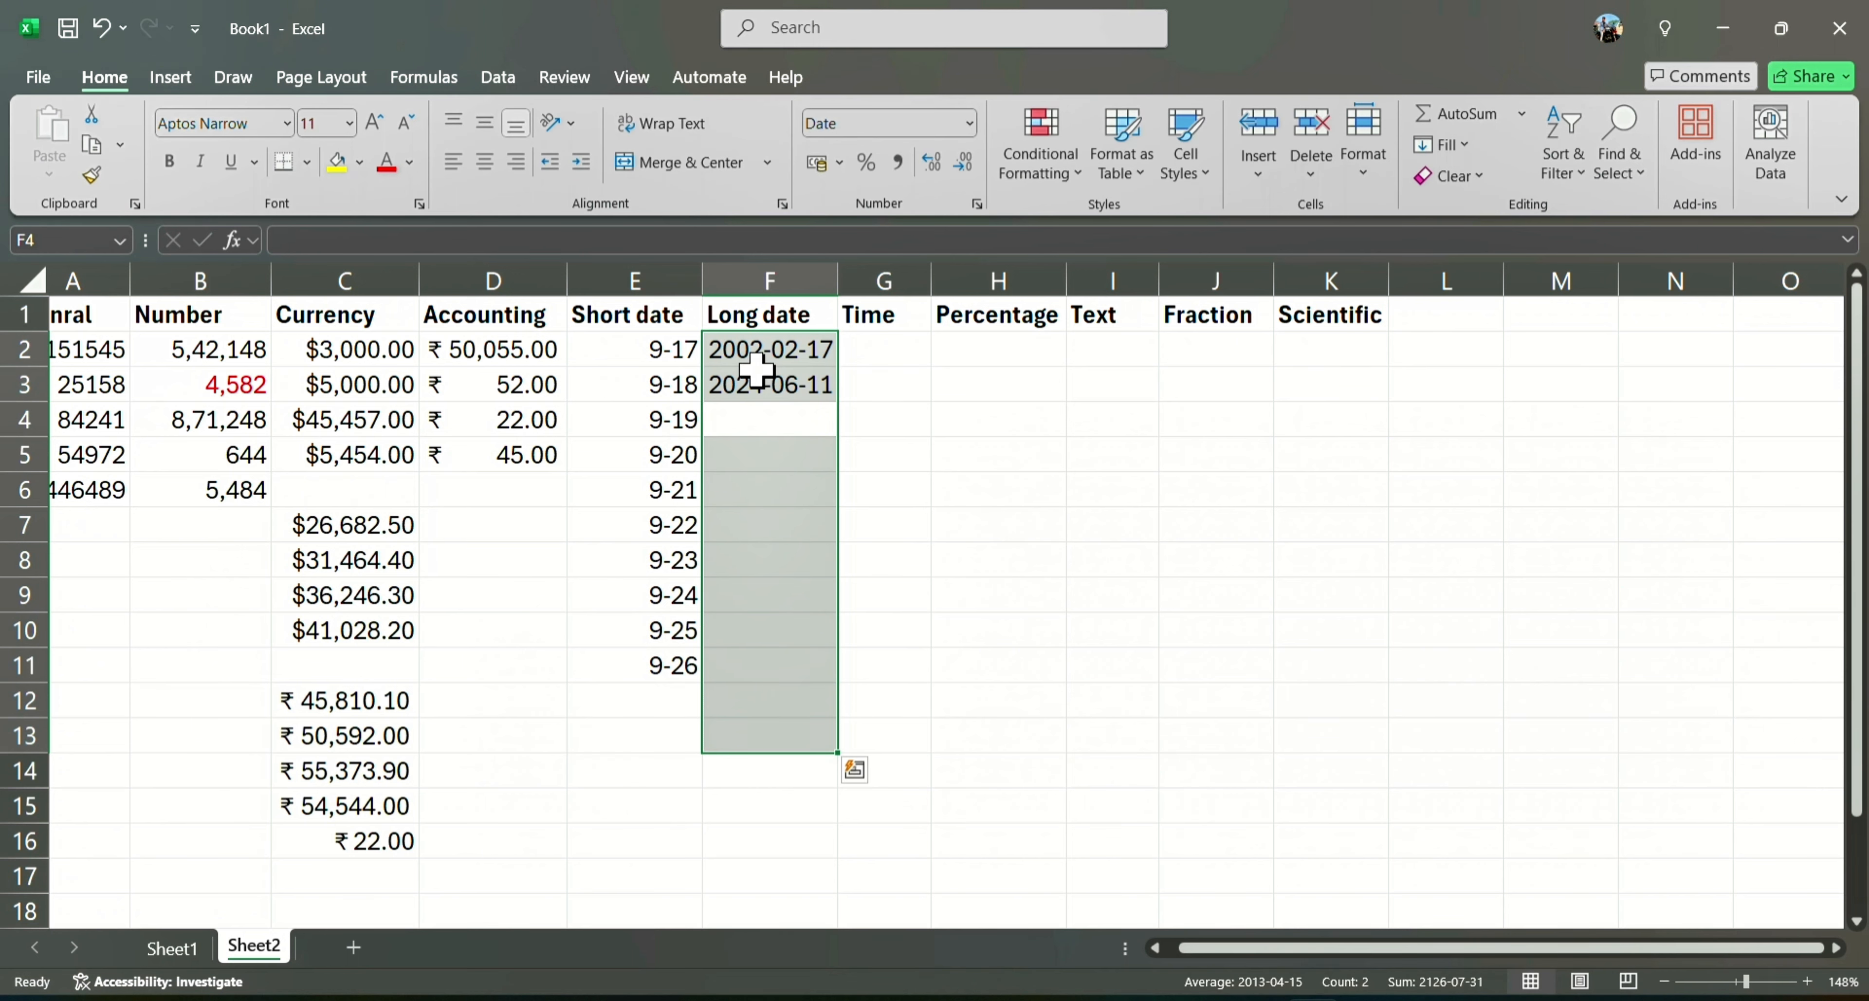
text(07/06/1912)
key(Return)
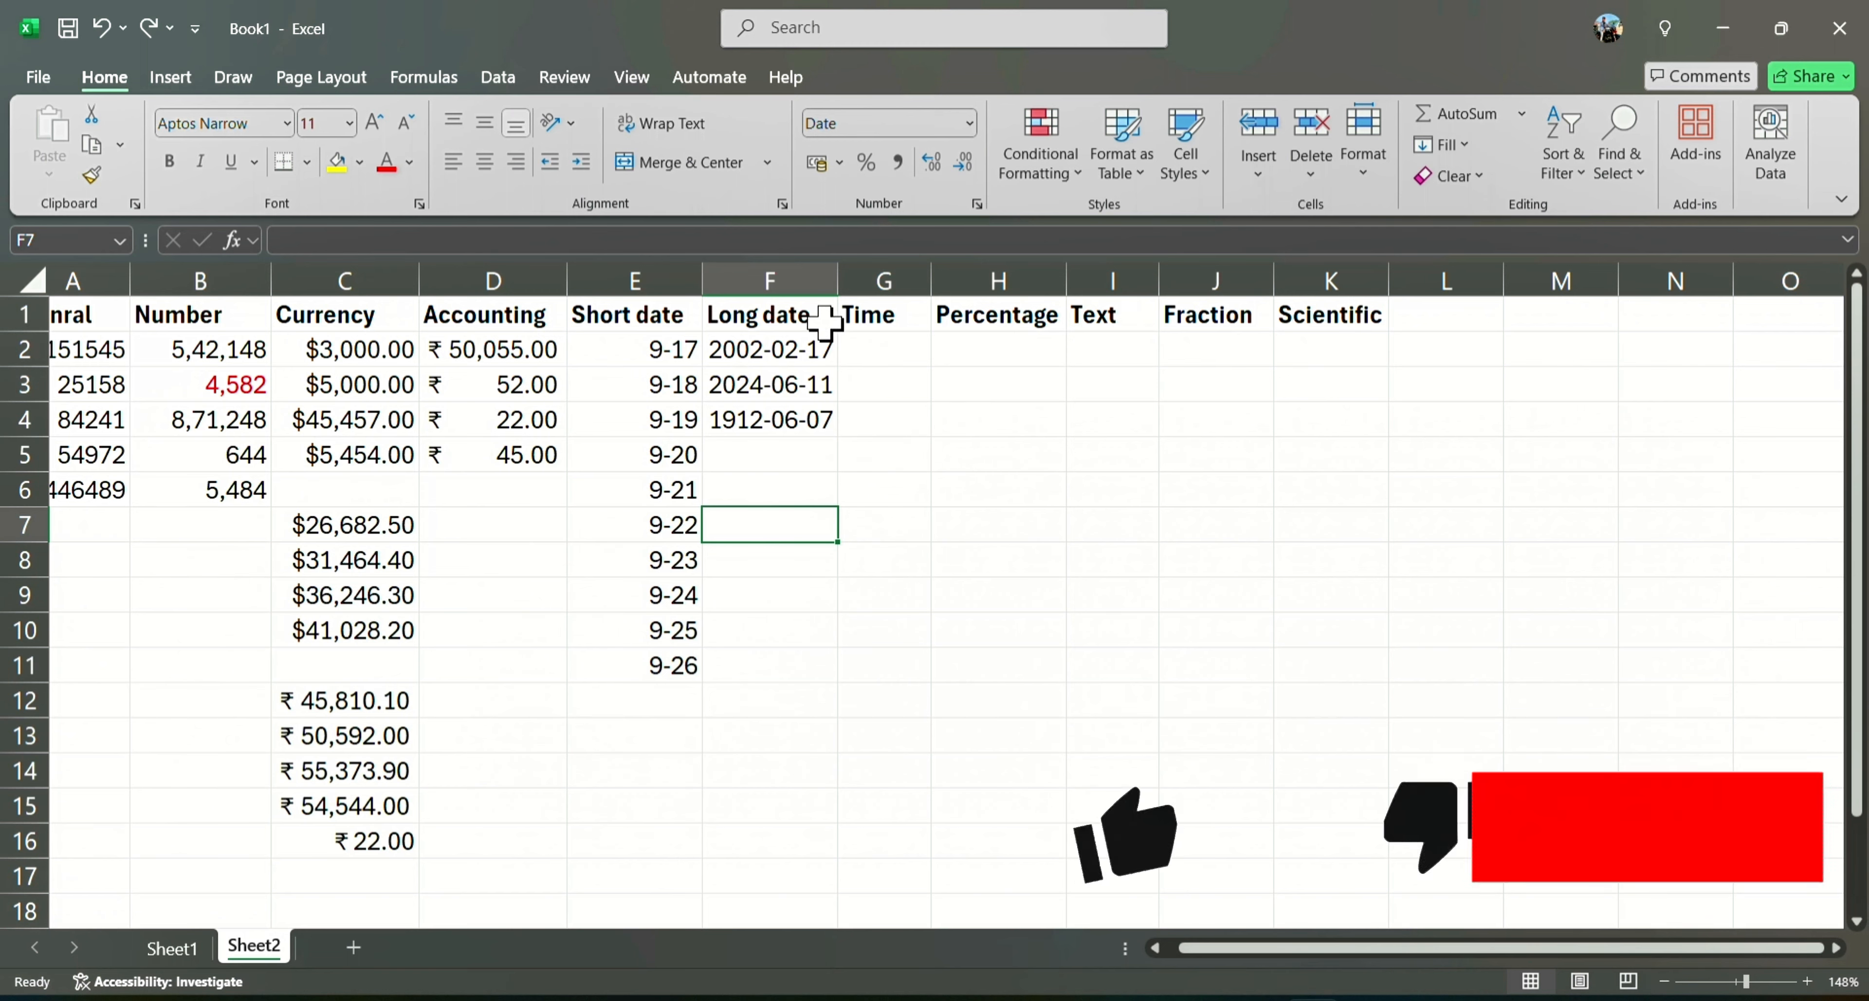
- Format the dates in F2:F4 with the 14-Mar-12 date type
drag(723, 345, 827, 421)
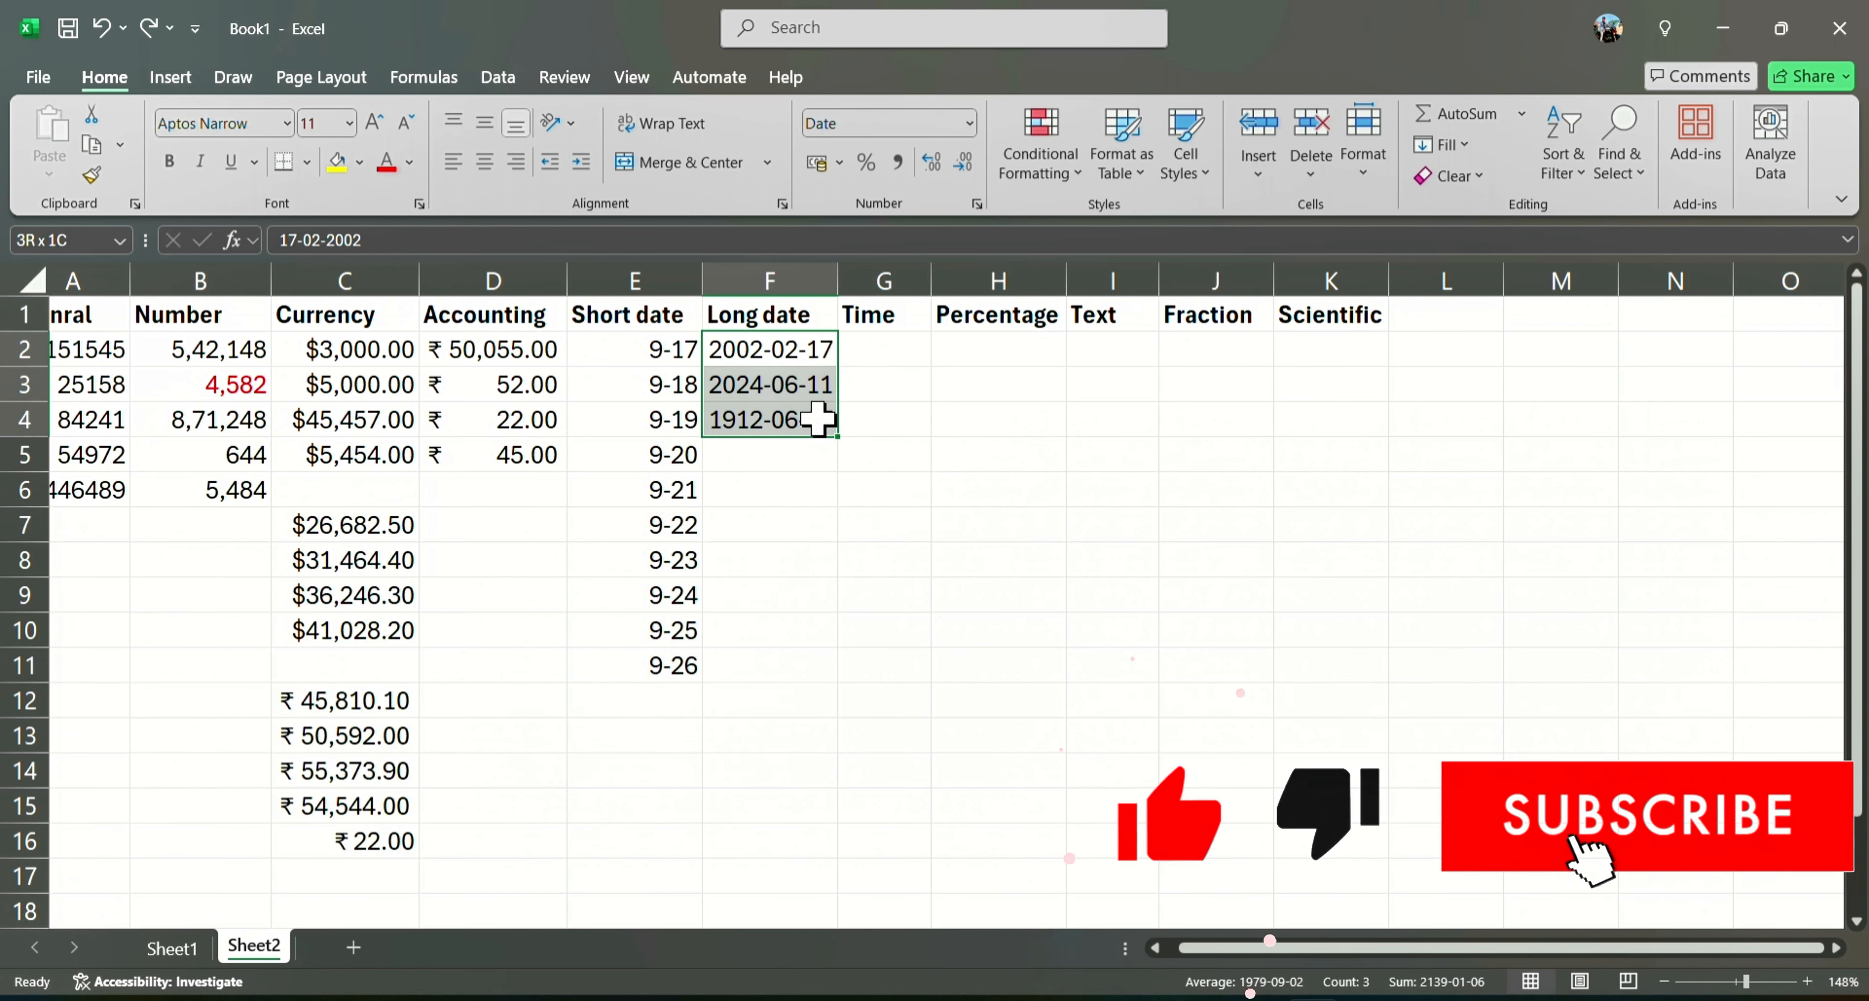
click(969, 123)
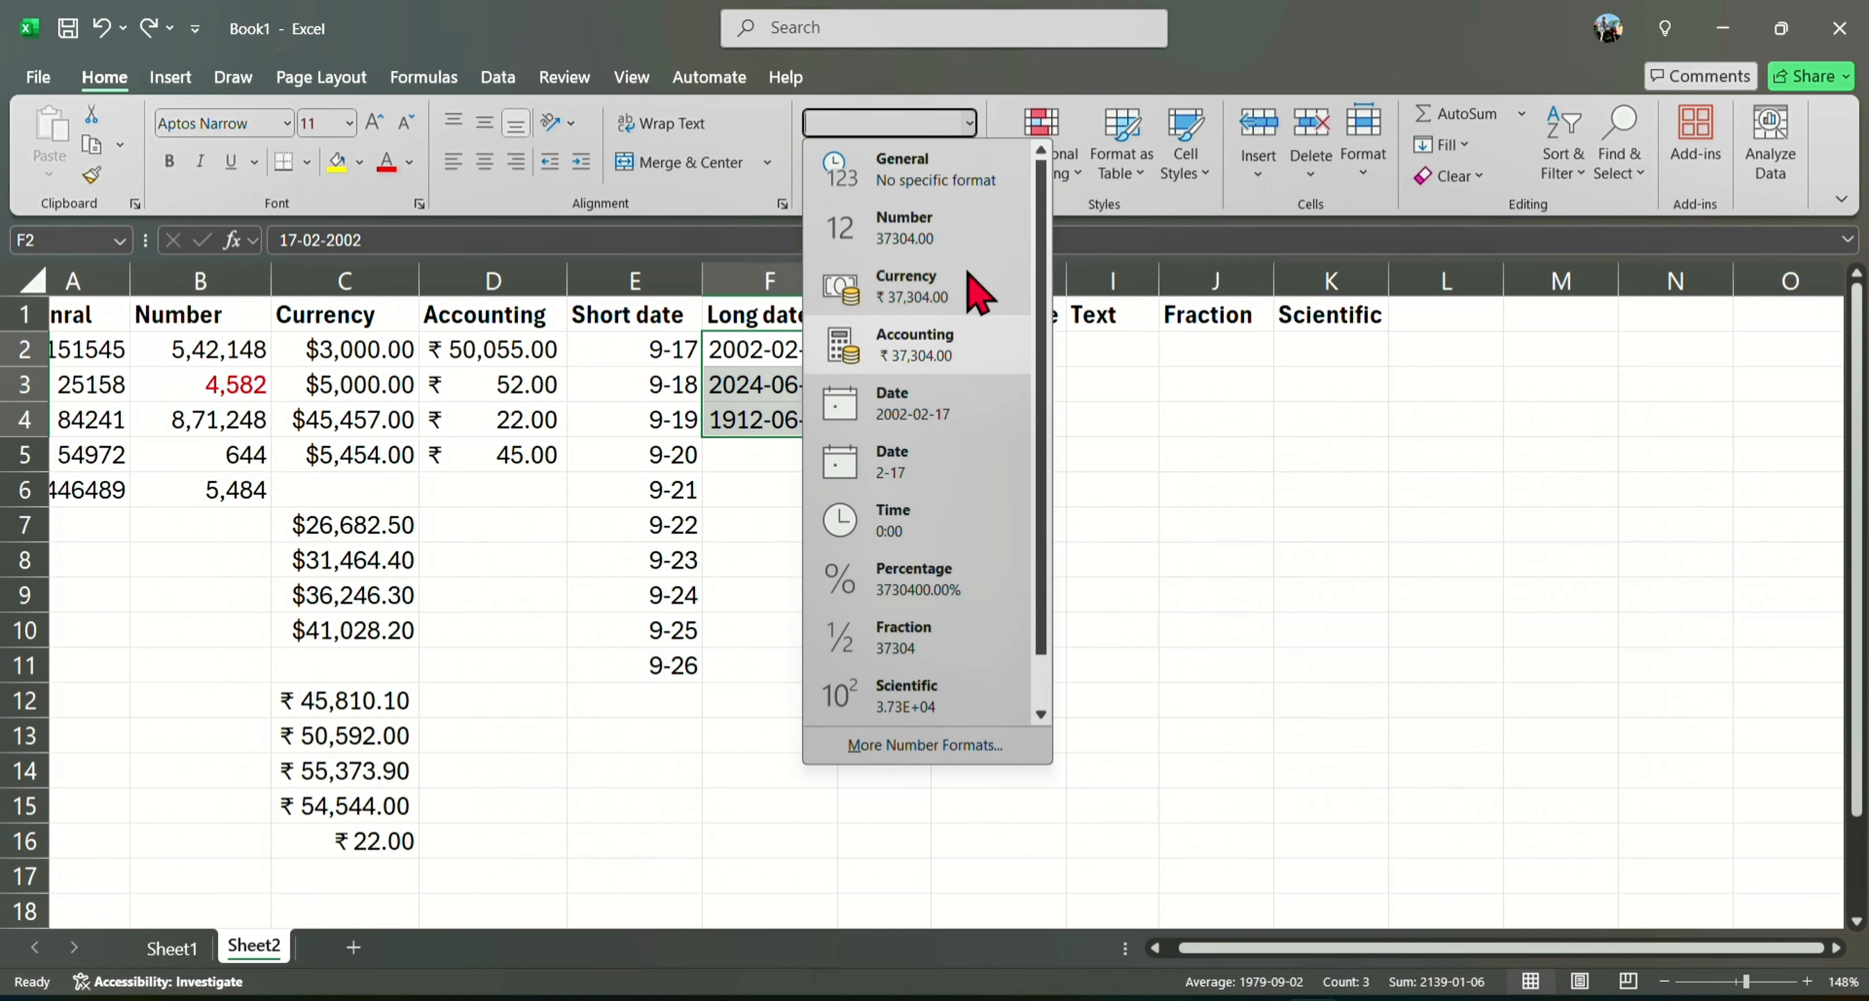
click(896, 747)
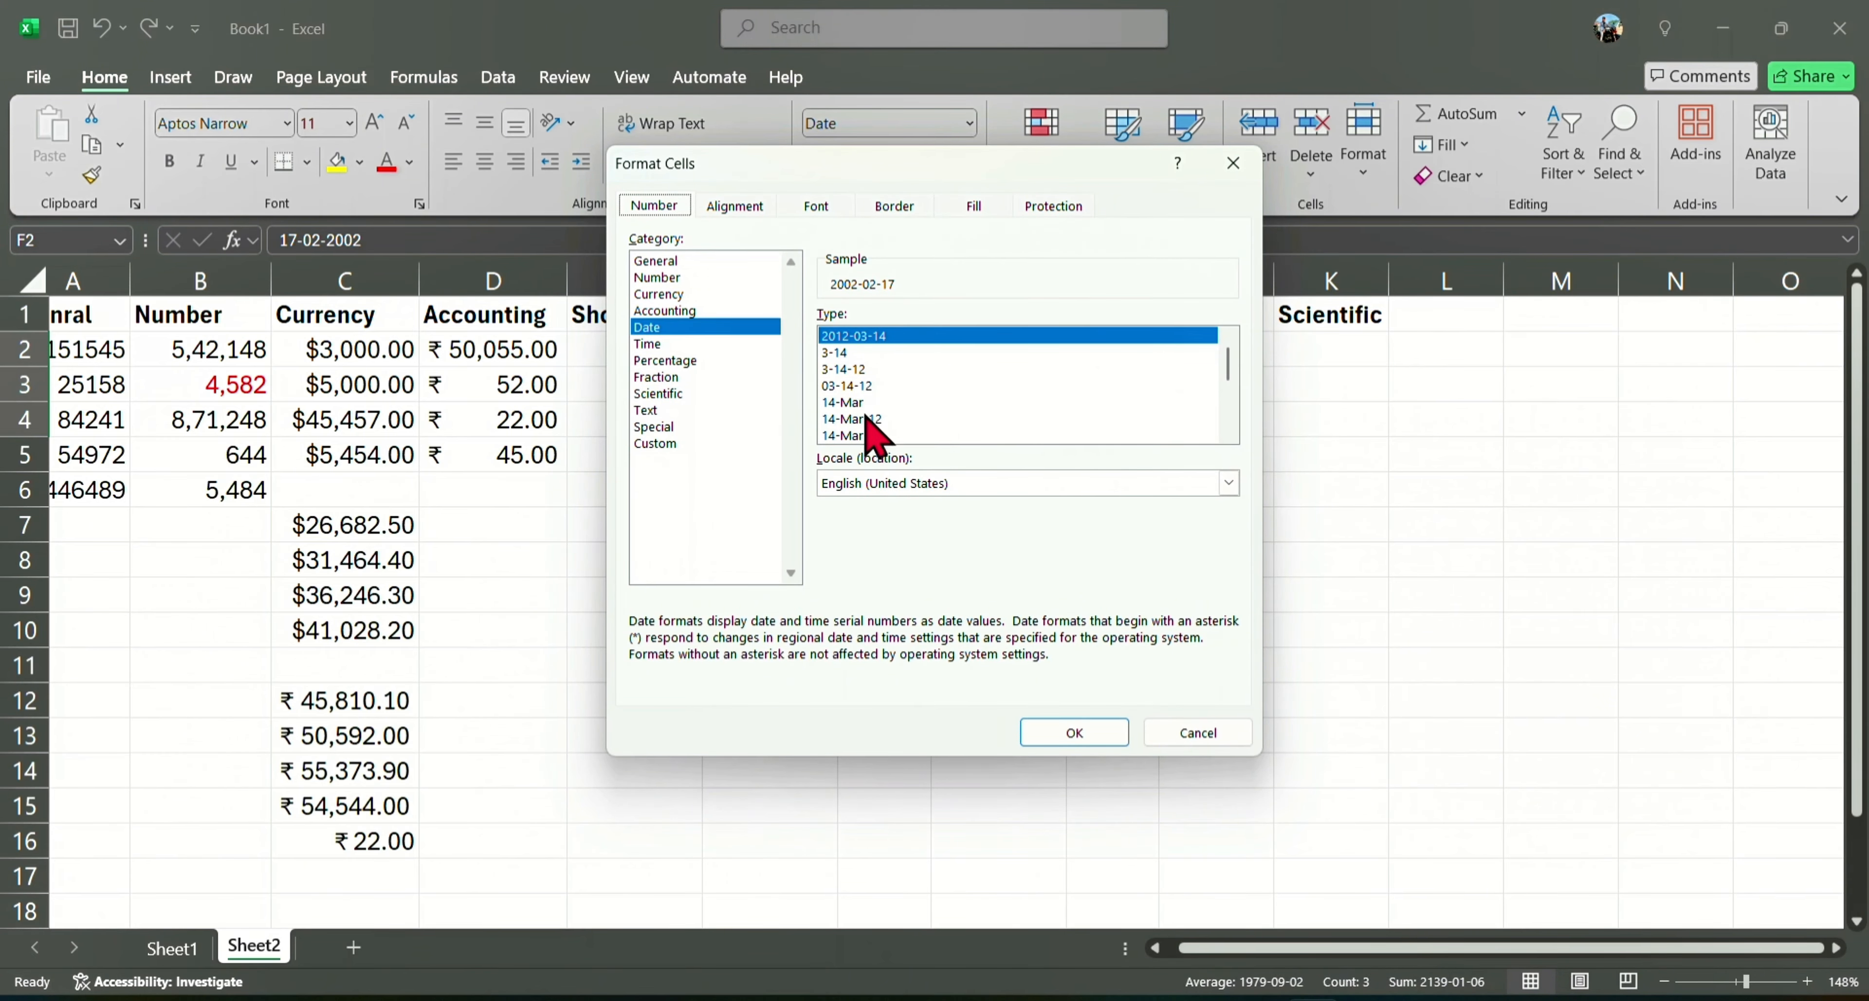
click(936, 420)
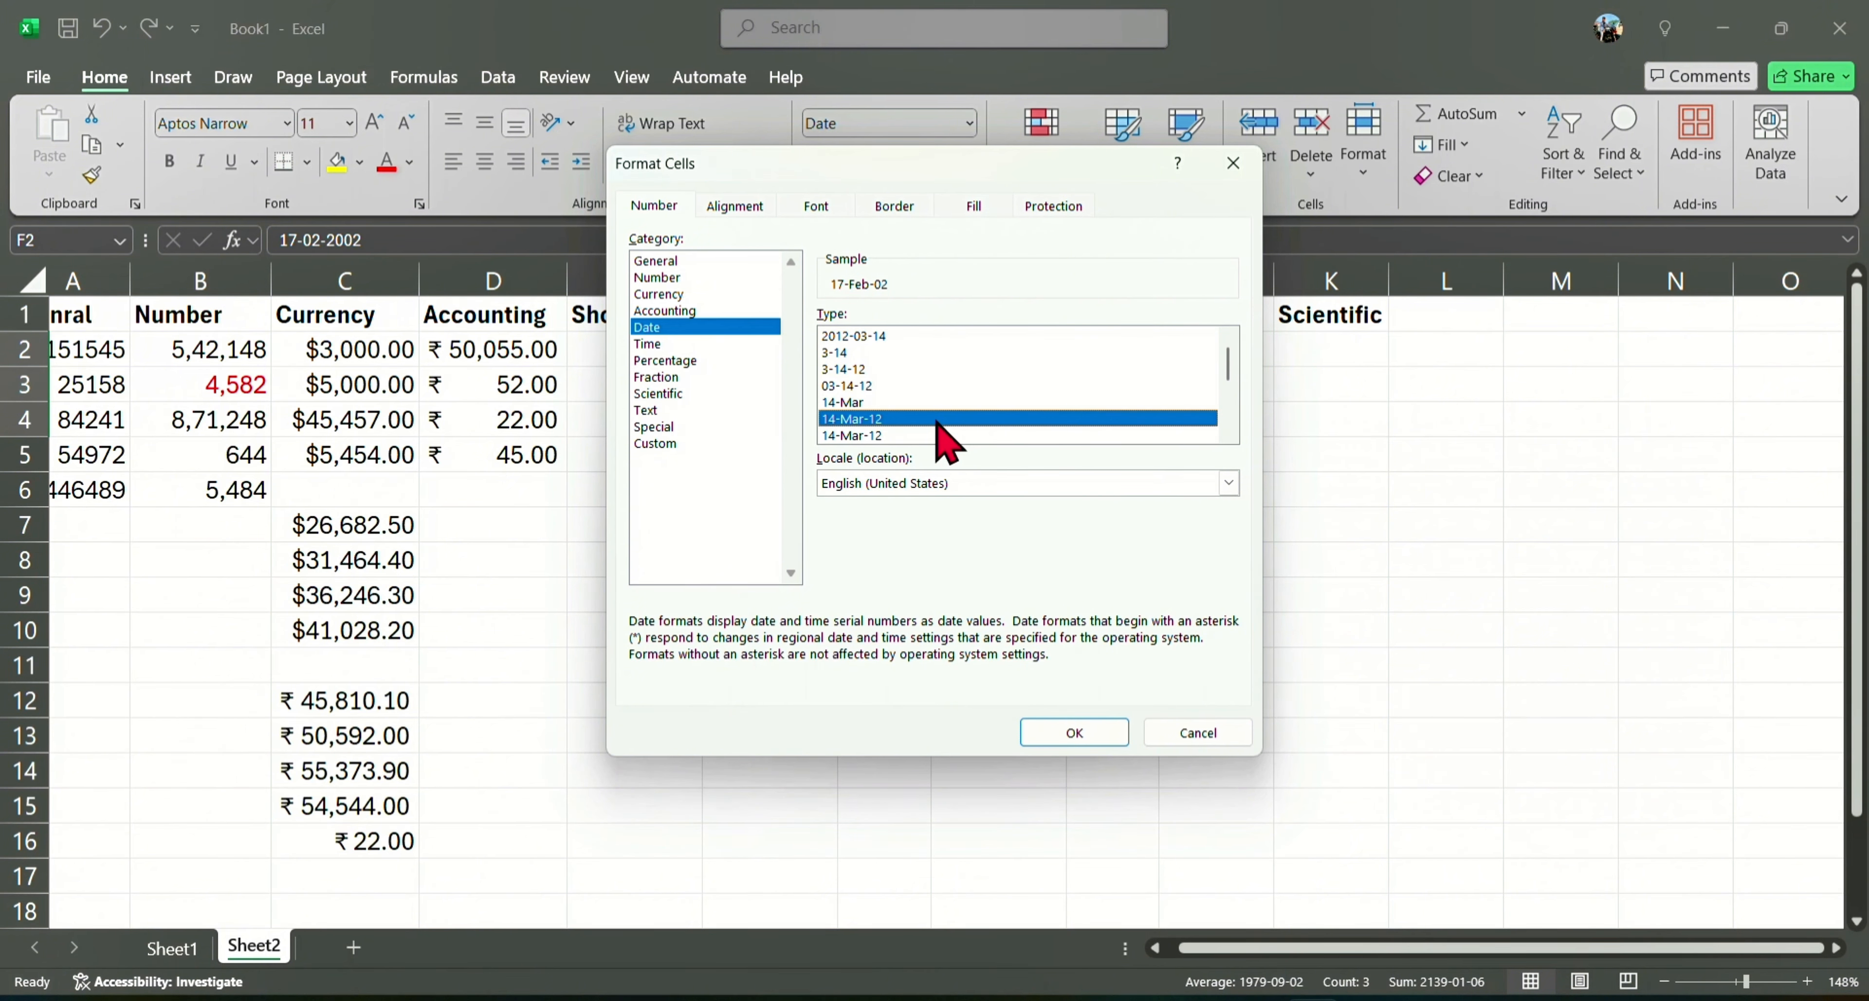
click(1068, 739)
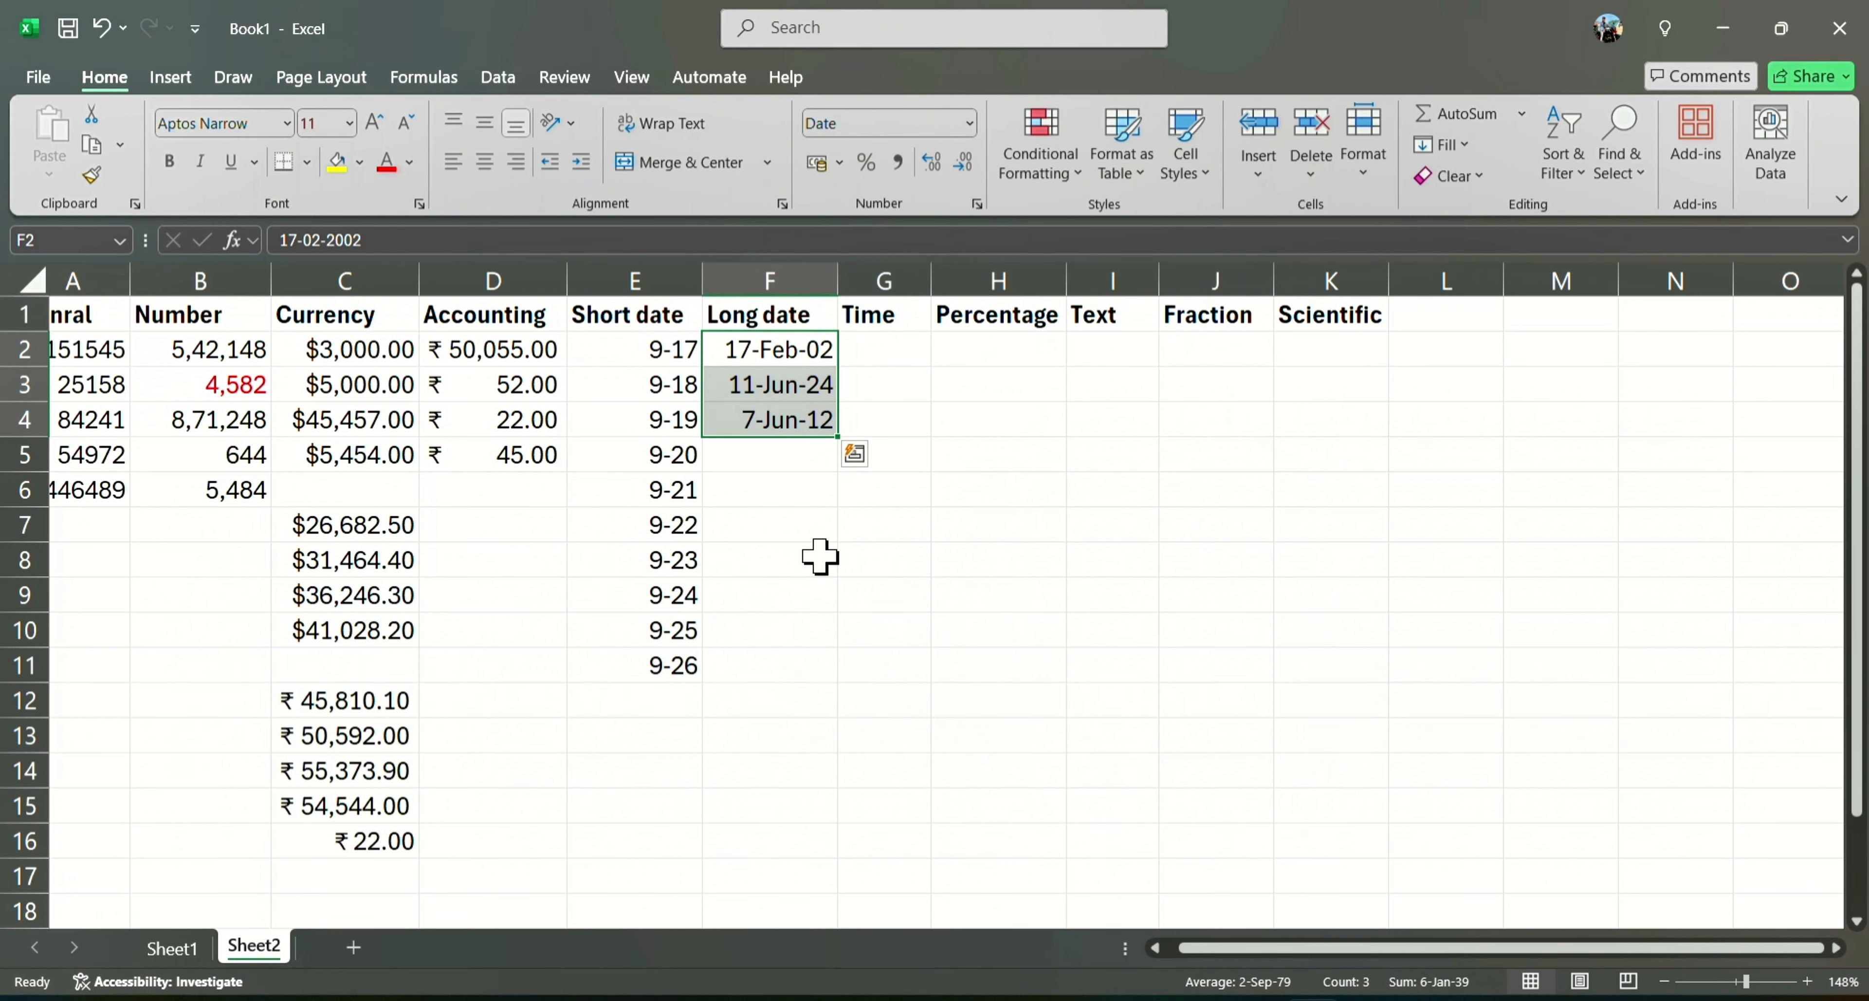
- Apply the Time format to cell G2 under the Time heading and enter 11:19 in it
click(901, 355)
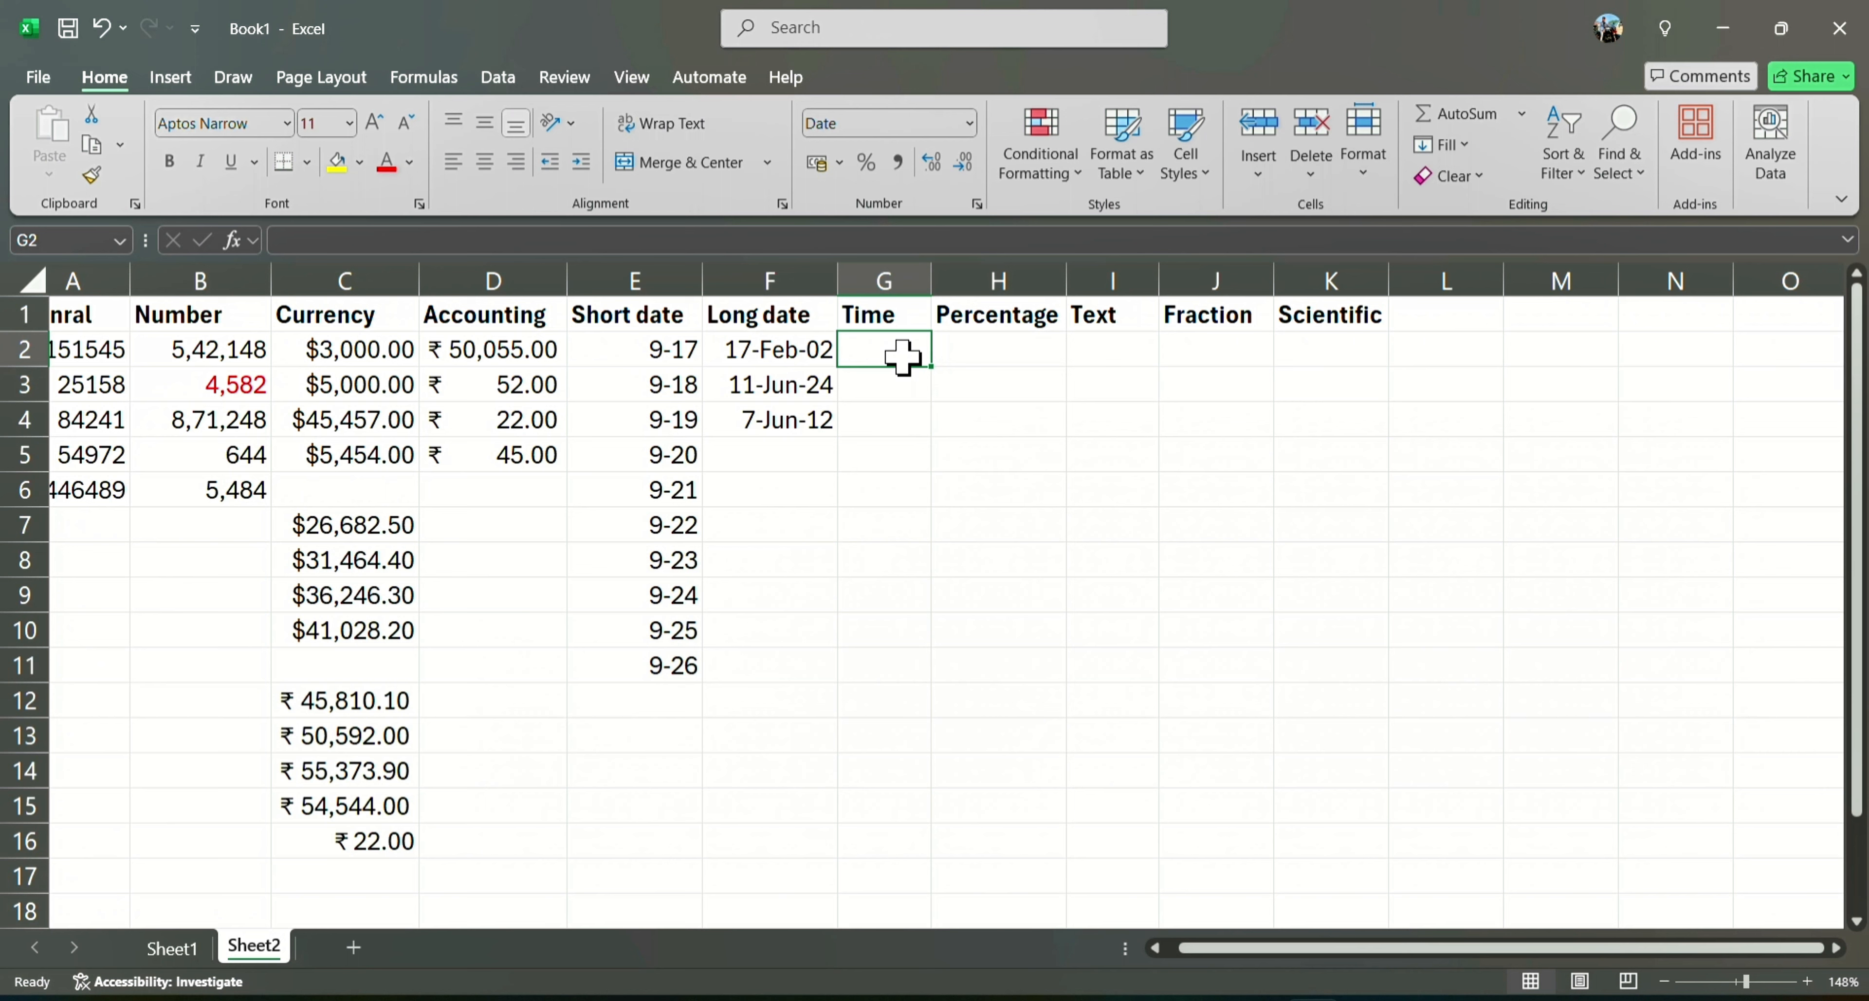
key(ctrl+z)
click(970, 124)
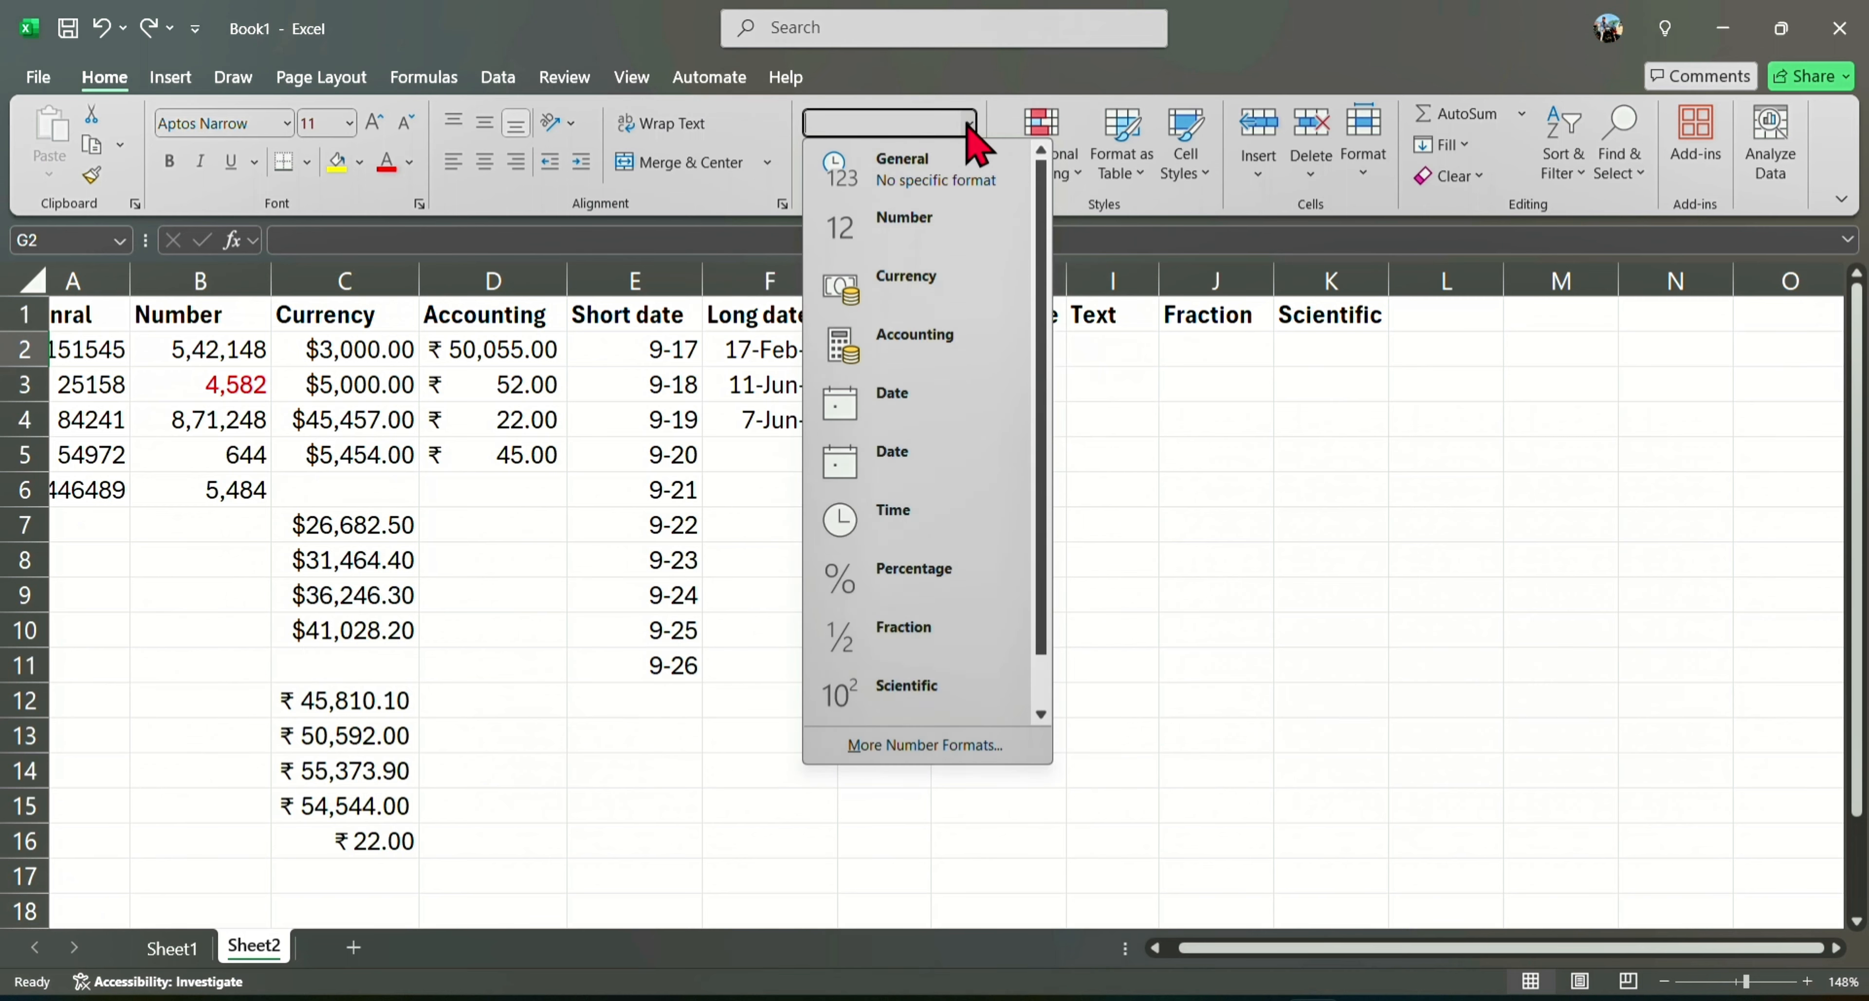
click(889, 514)
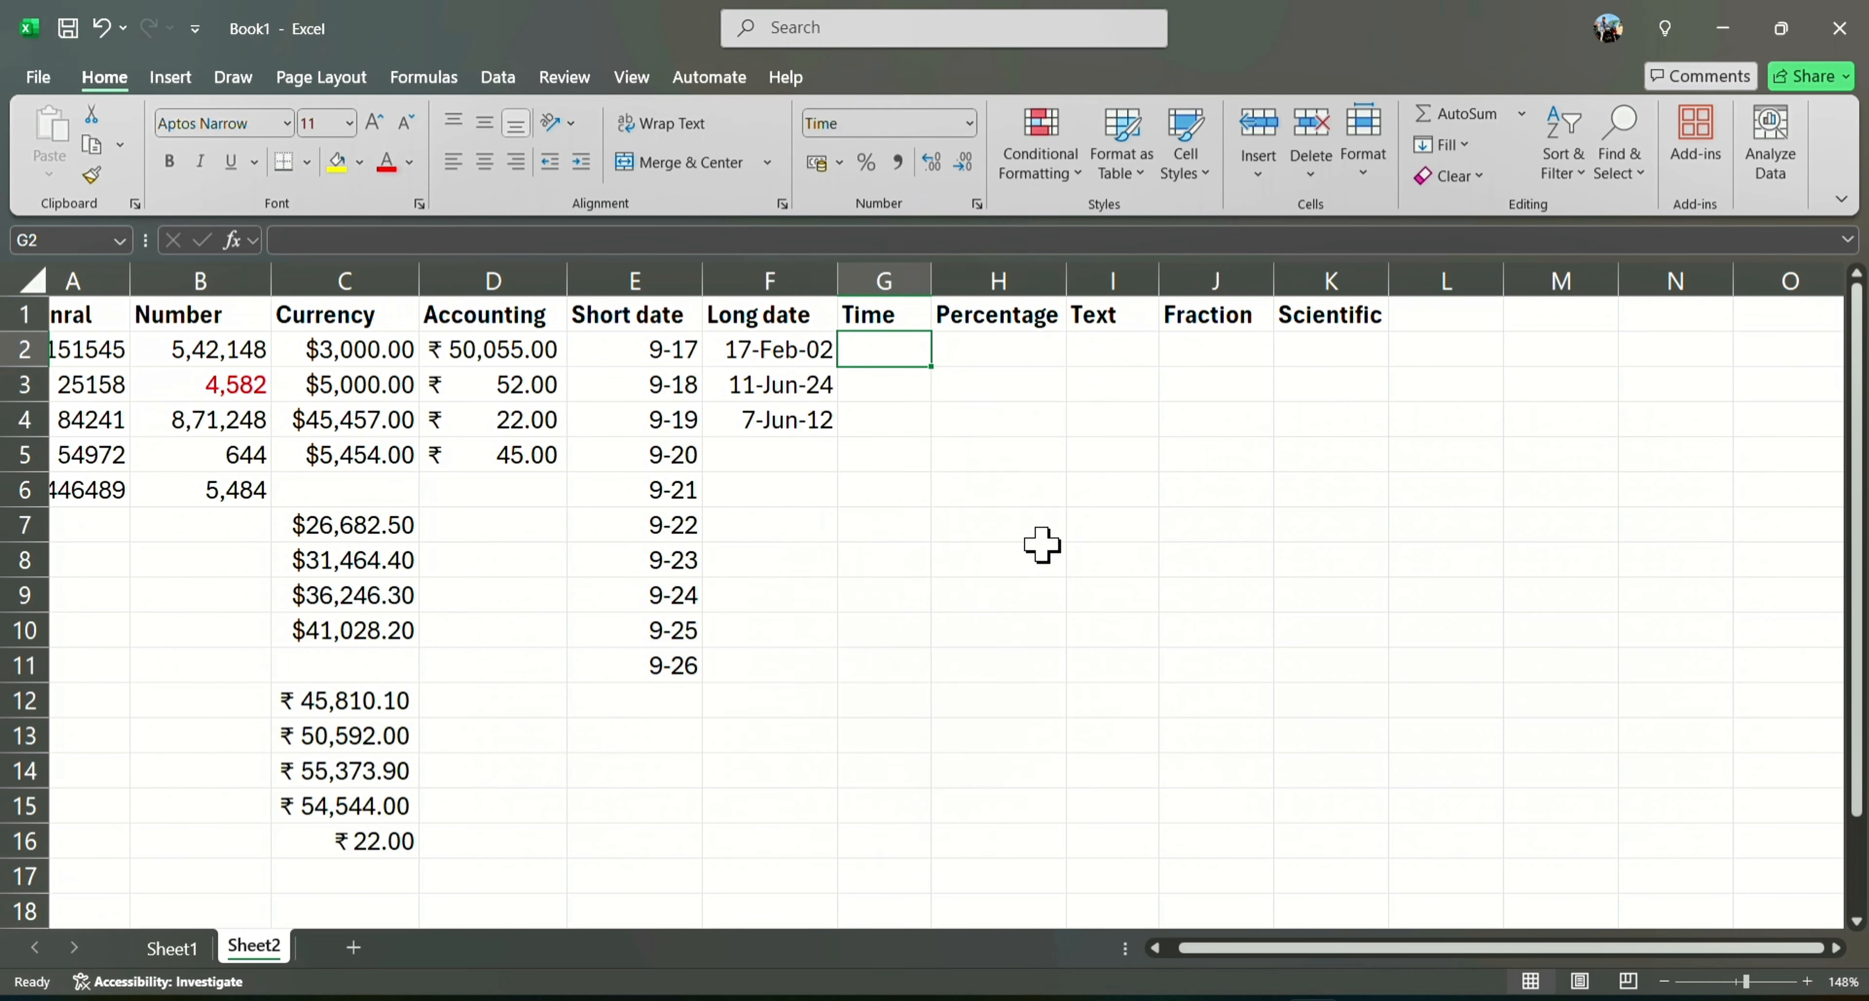
text(11:)
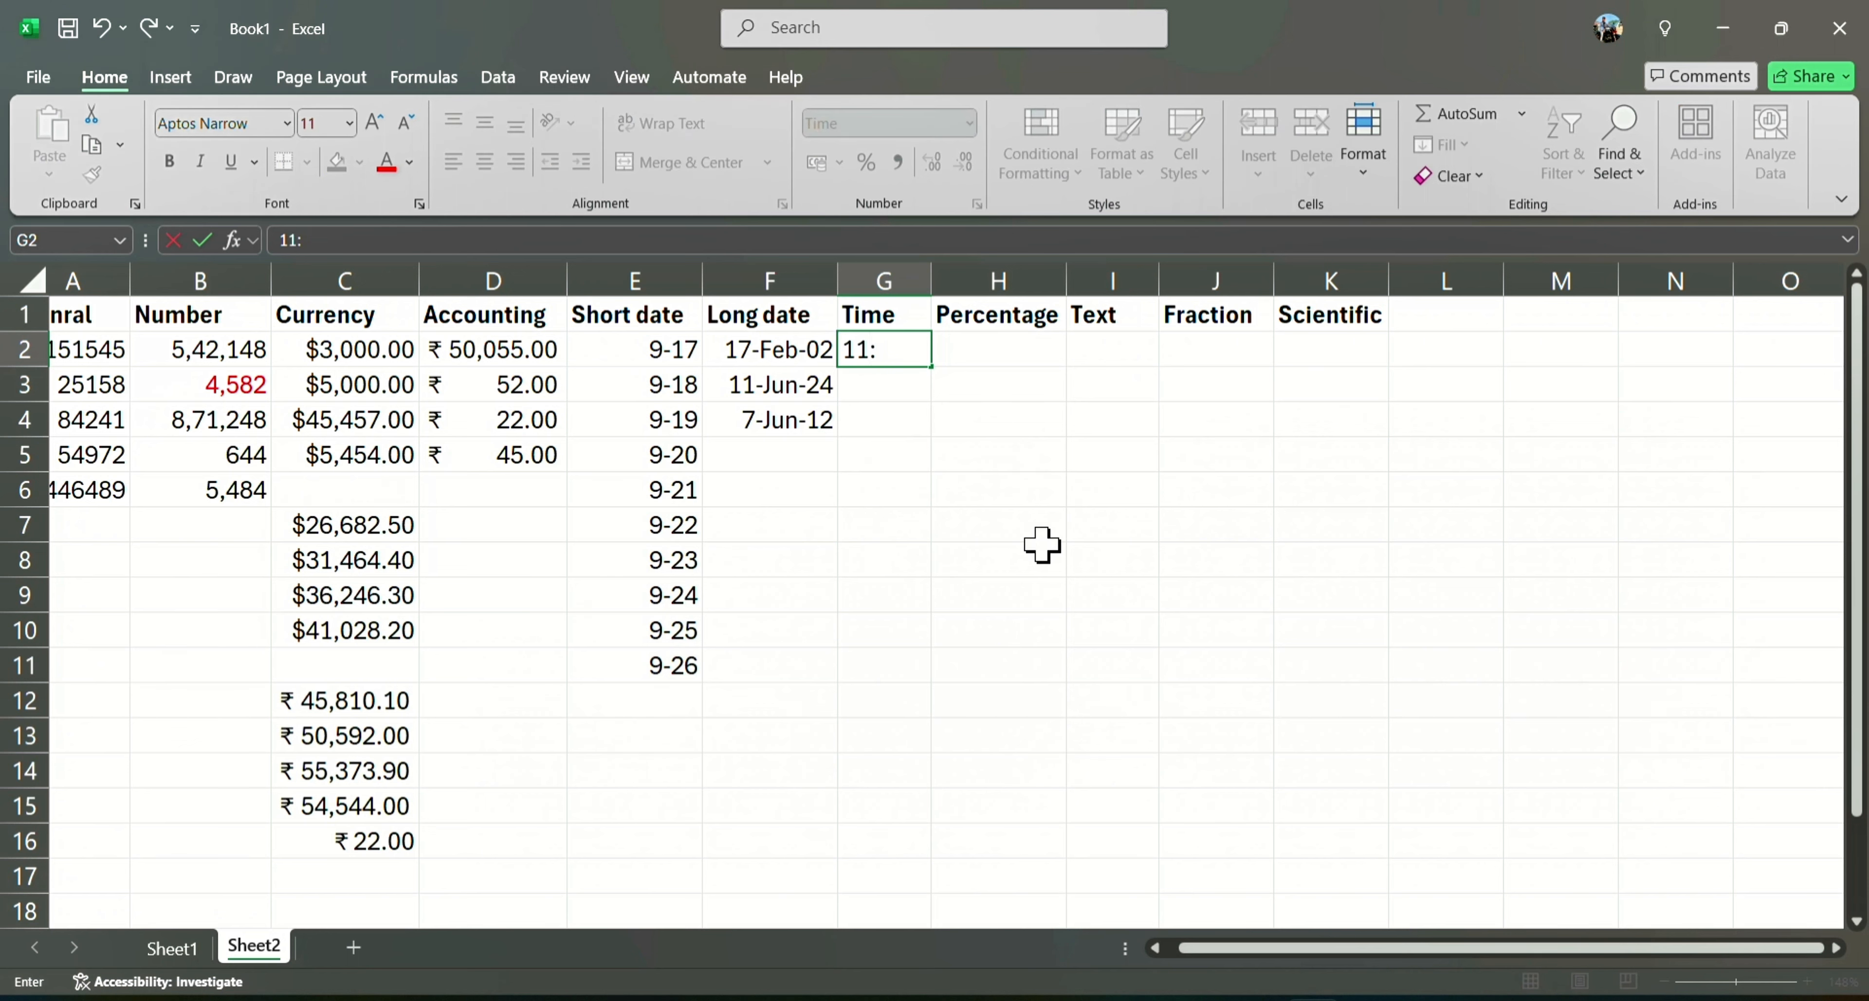
text(19)
key(Return)
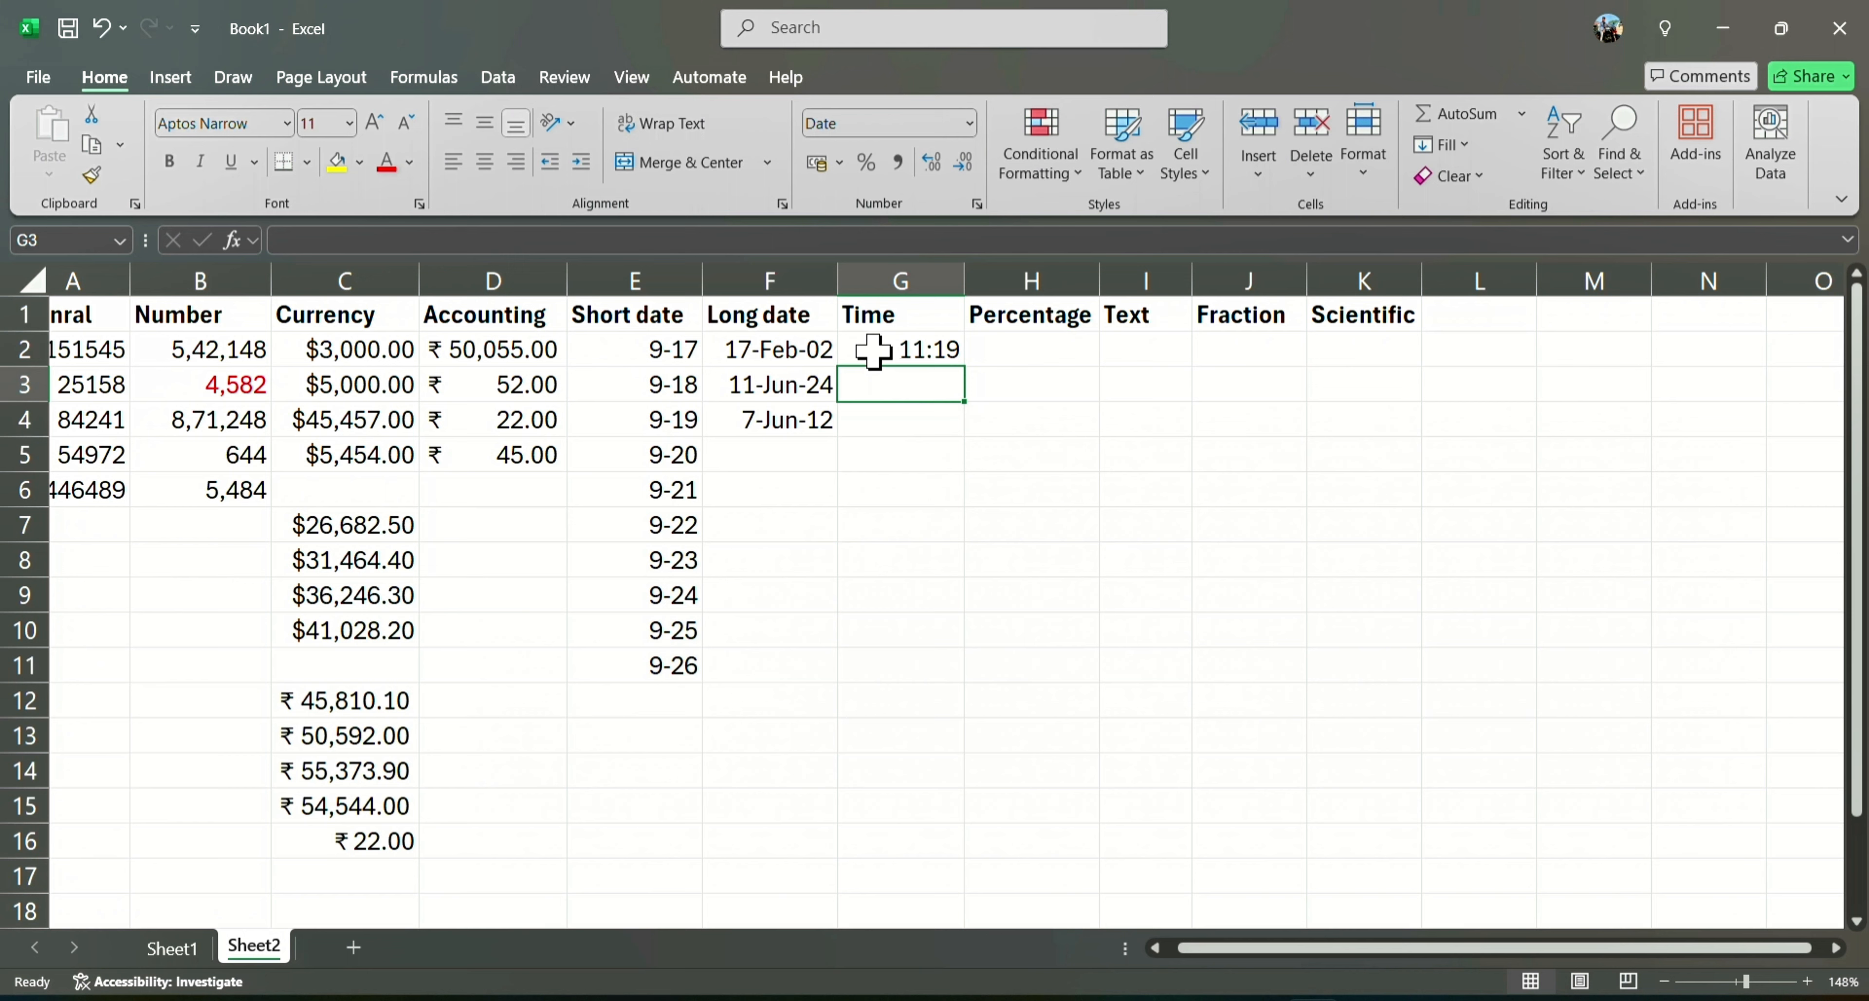
- Format the time in cell G2 with the 1:30 PM time type
click(873, 351)
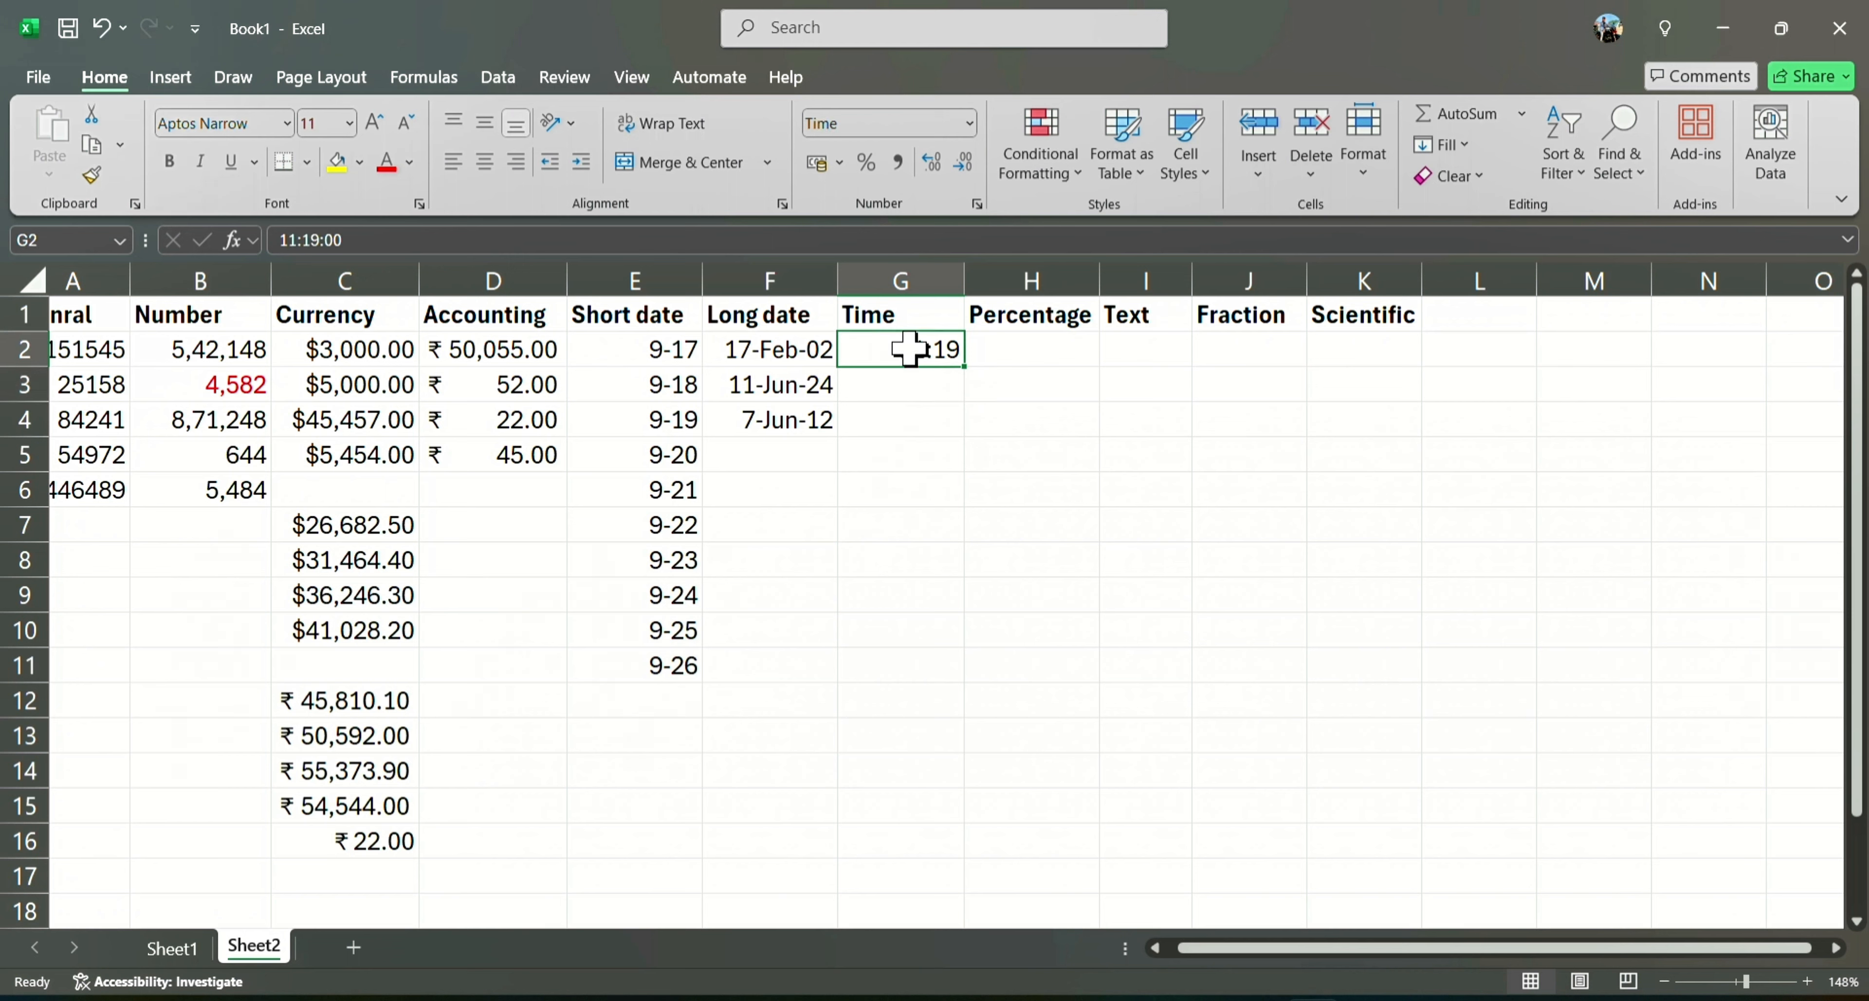
click(971, 123)
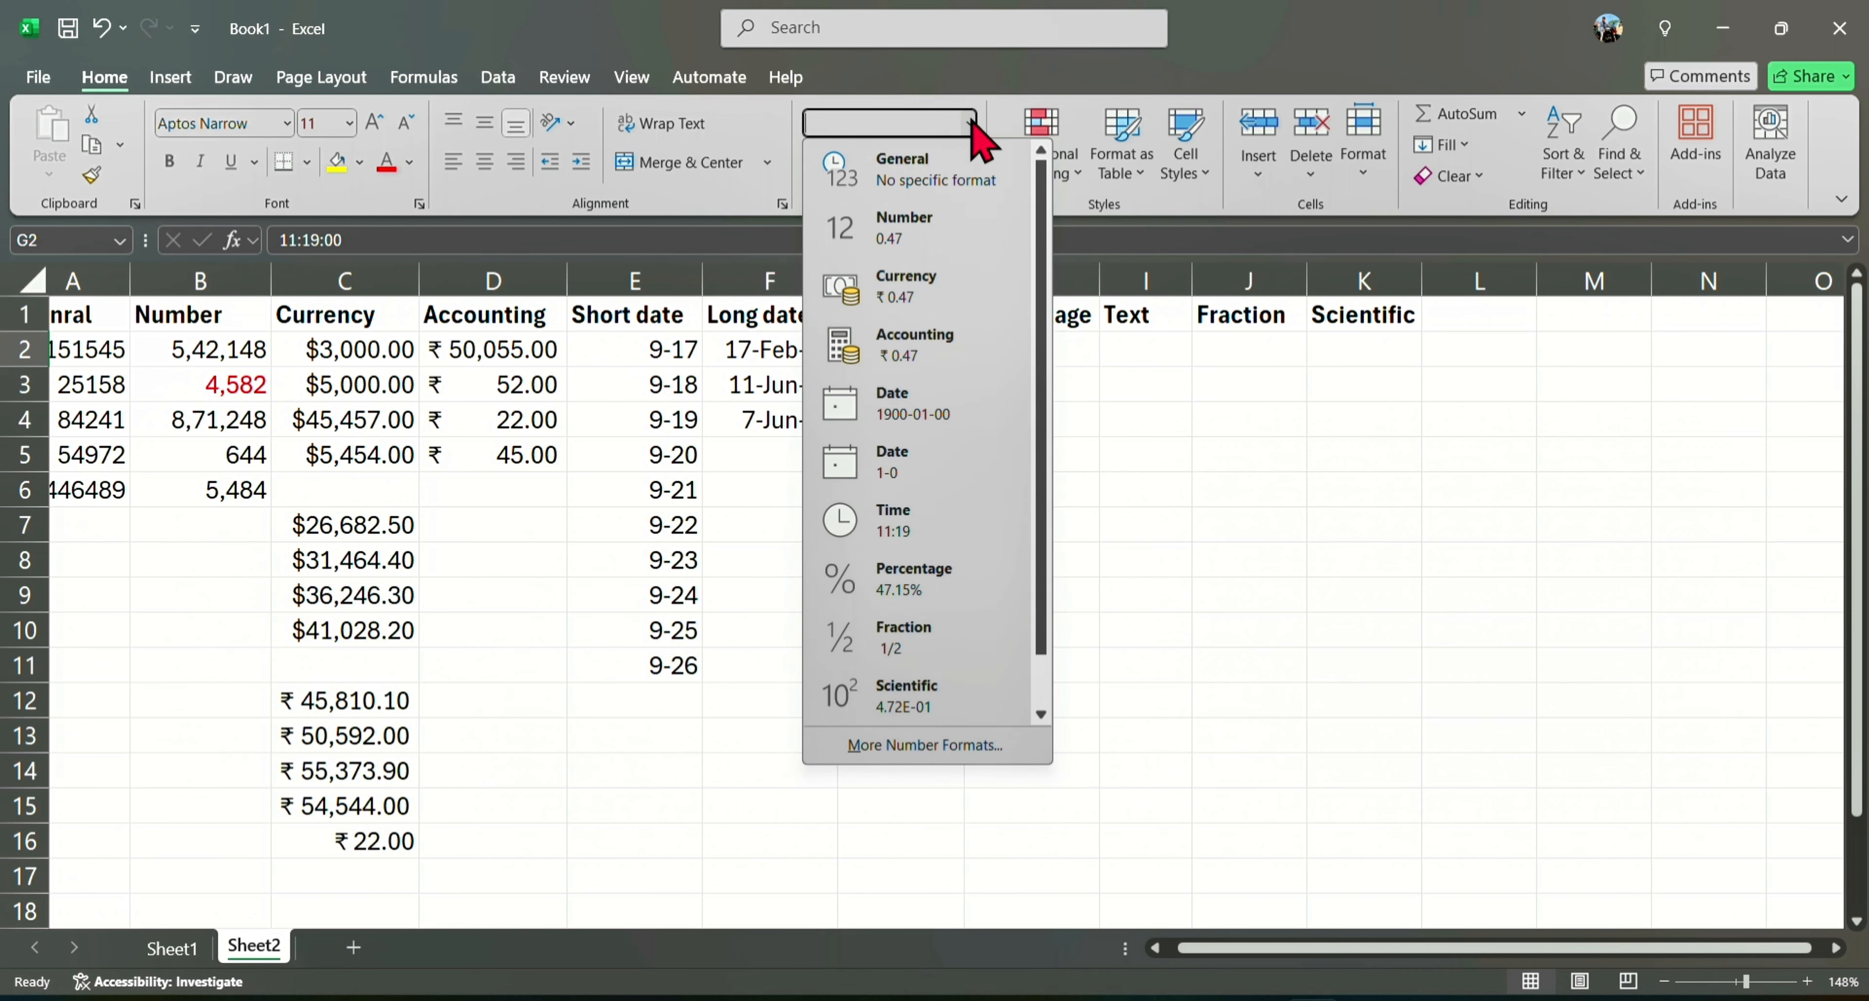
click(916, 748)
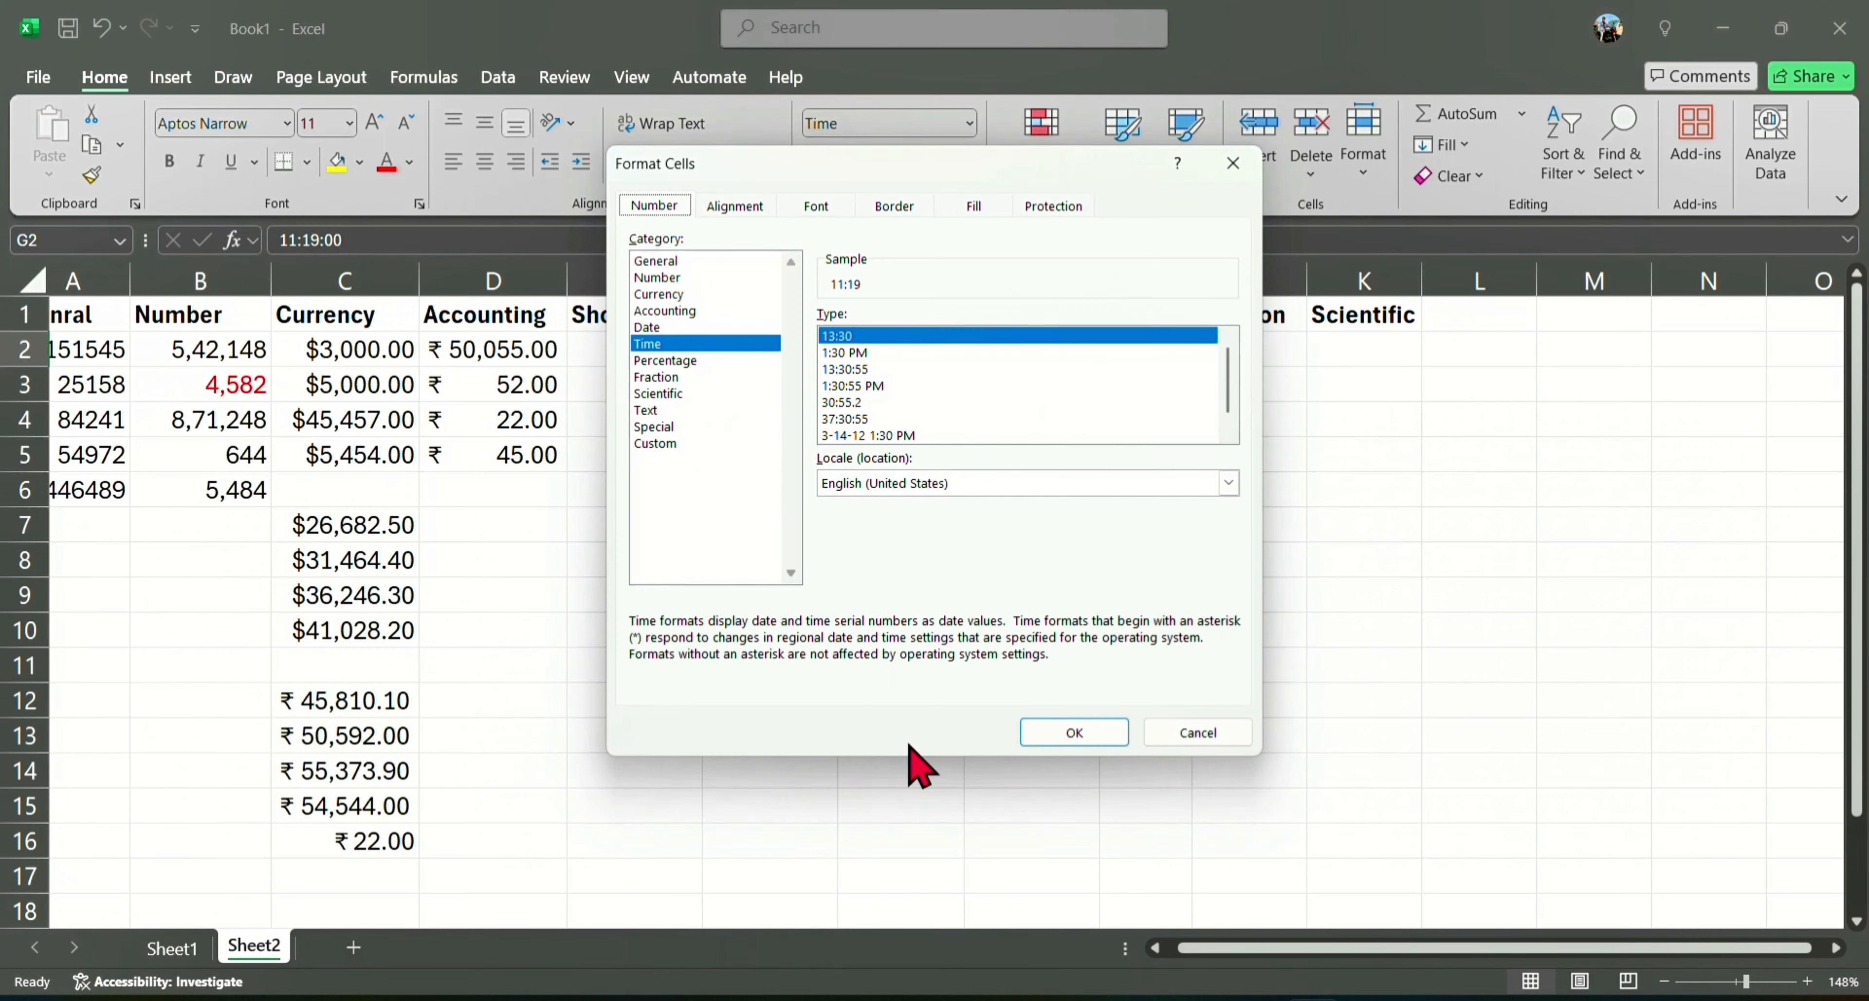
click(849, 387)
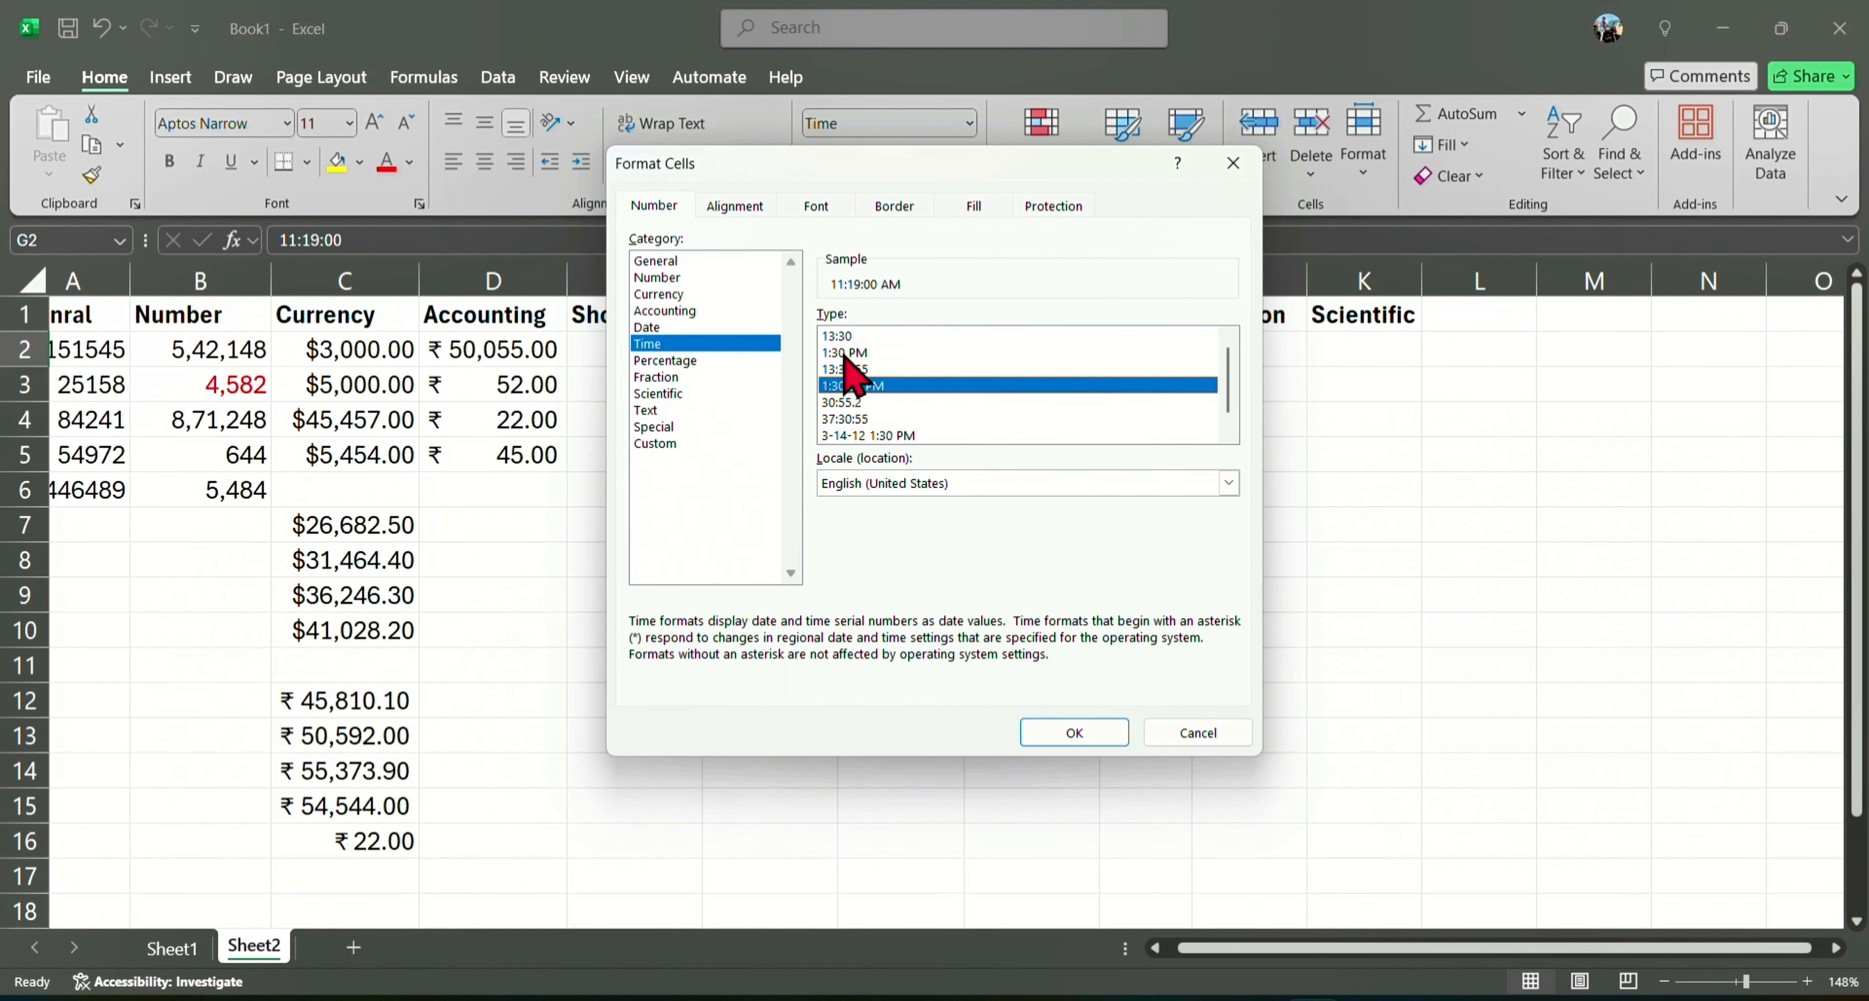
click(887, 354)
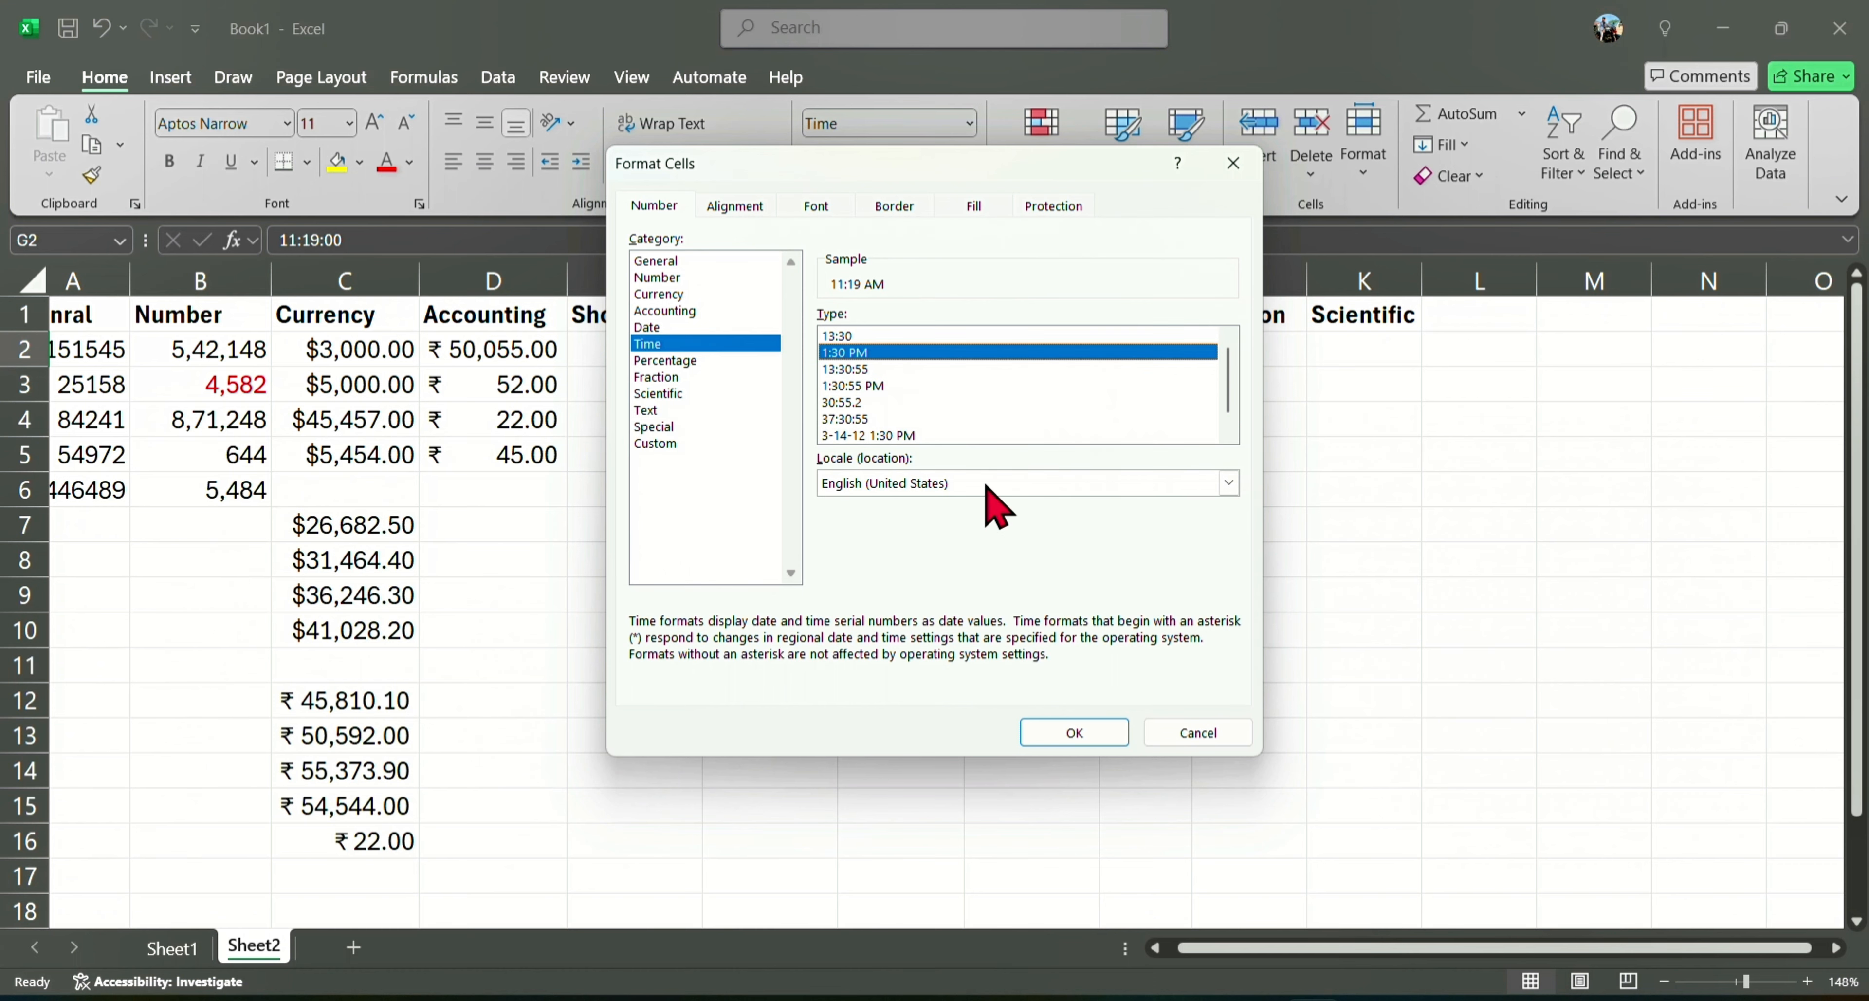
click(1058, 734)
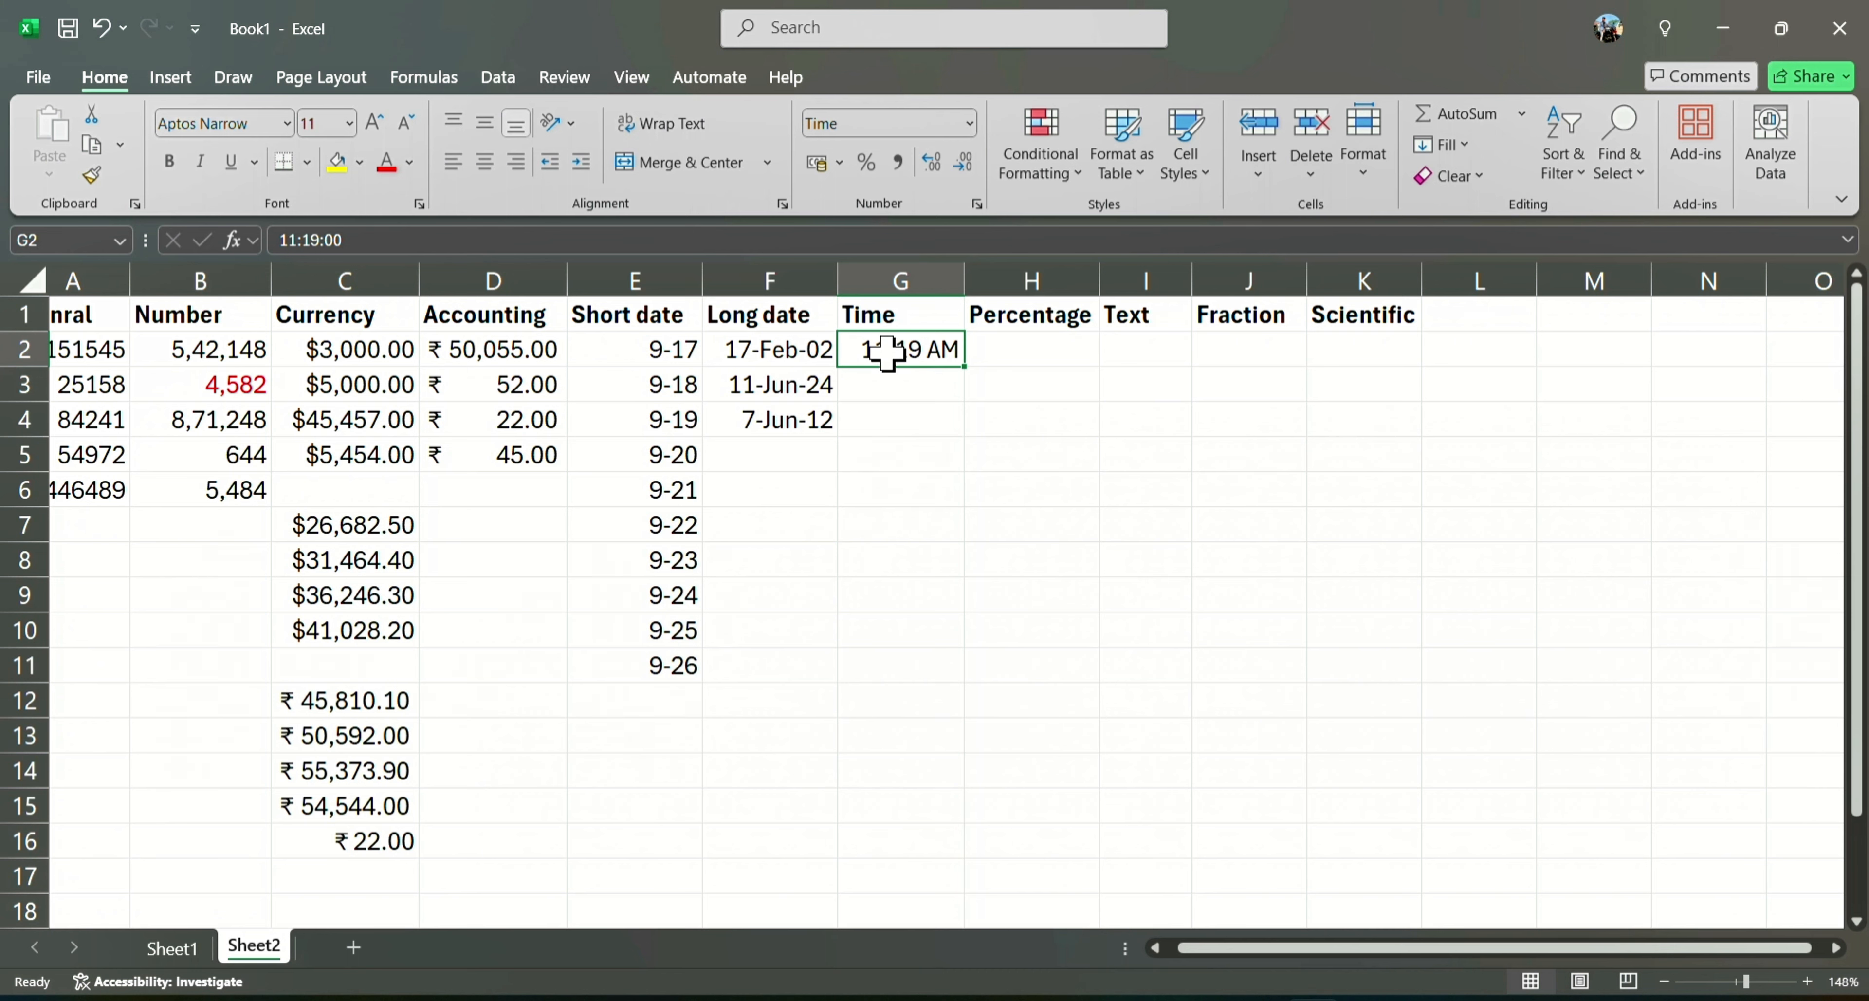
- Edit the time in cell G2 by deleting a digit of its hour
click(886, 333)
double_click(894, 346)
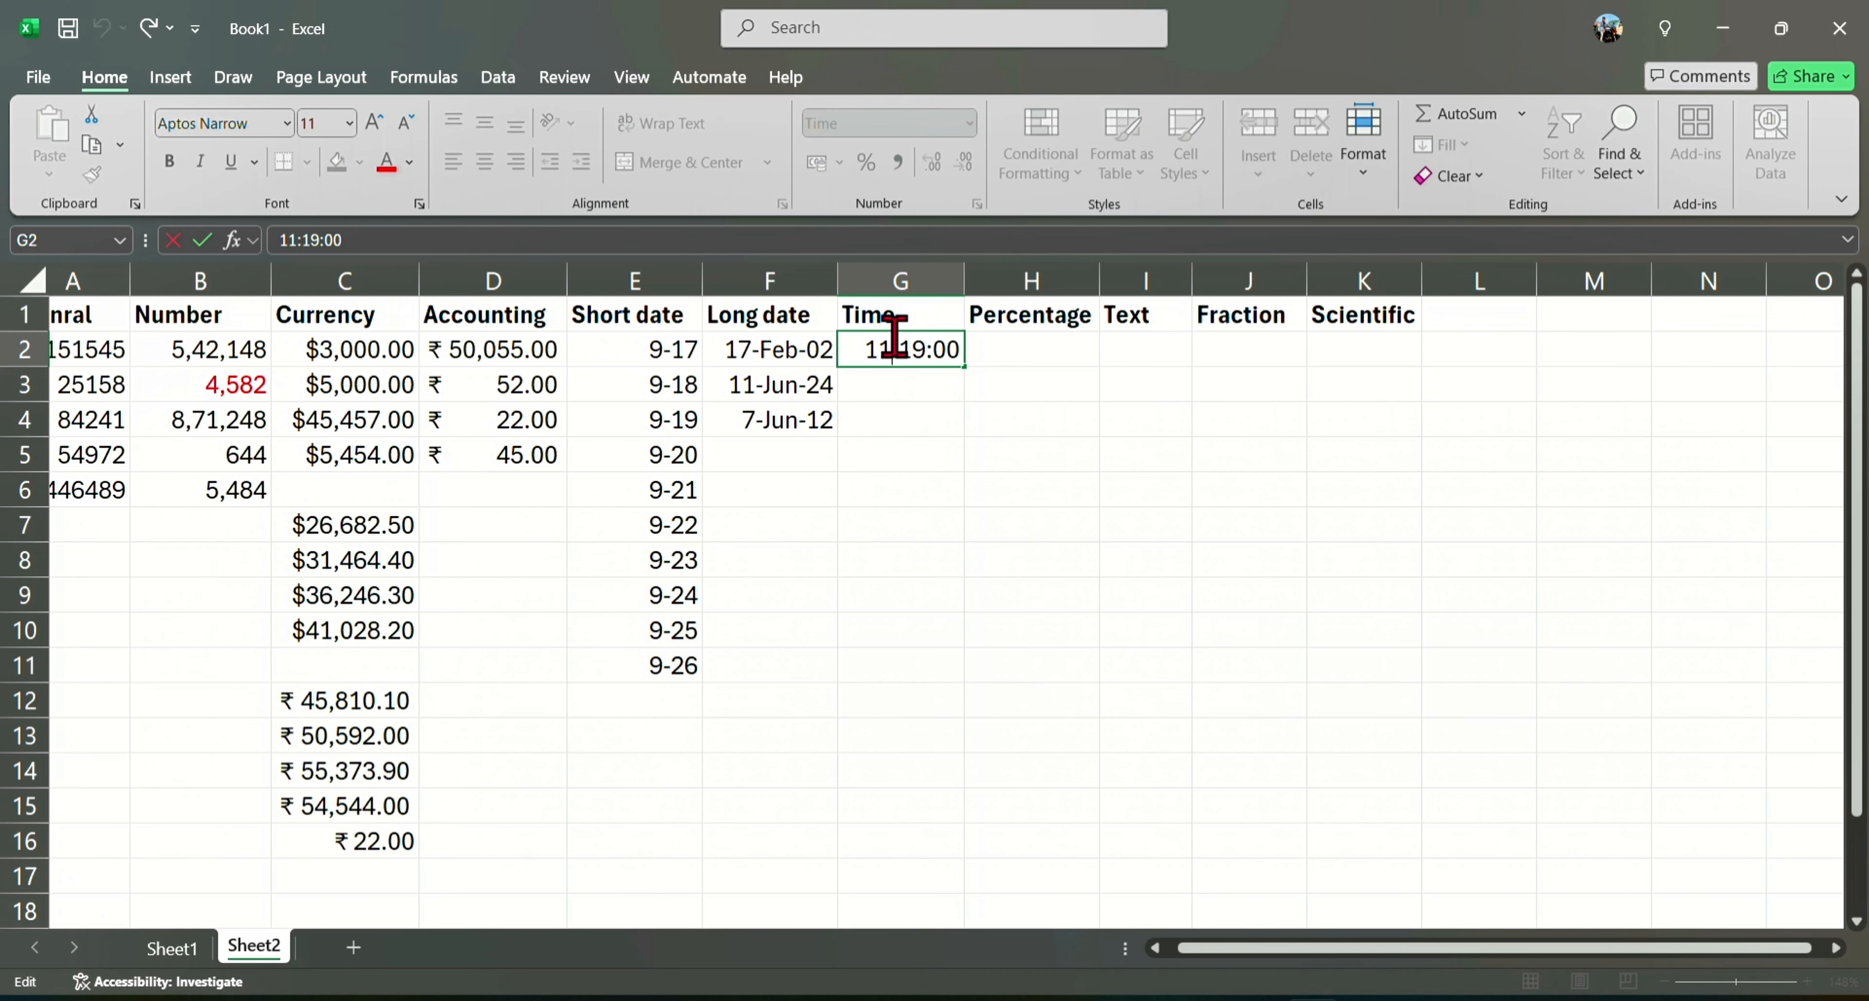
key(BackSpace)
key(BackSpace)
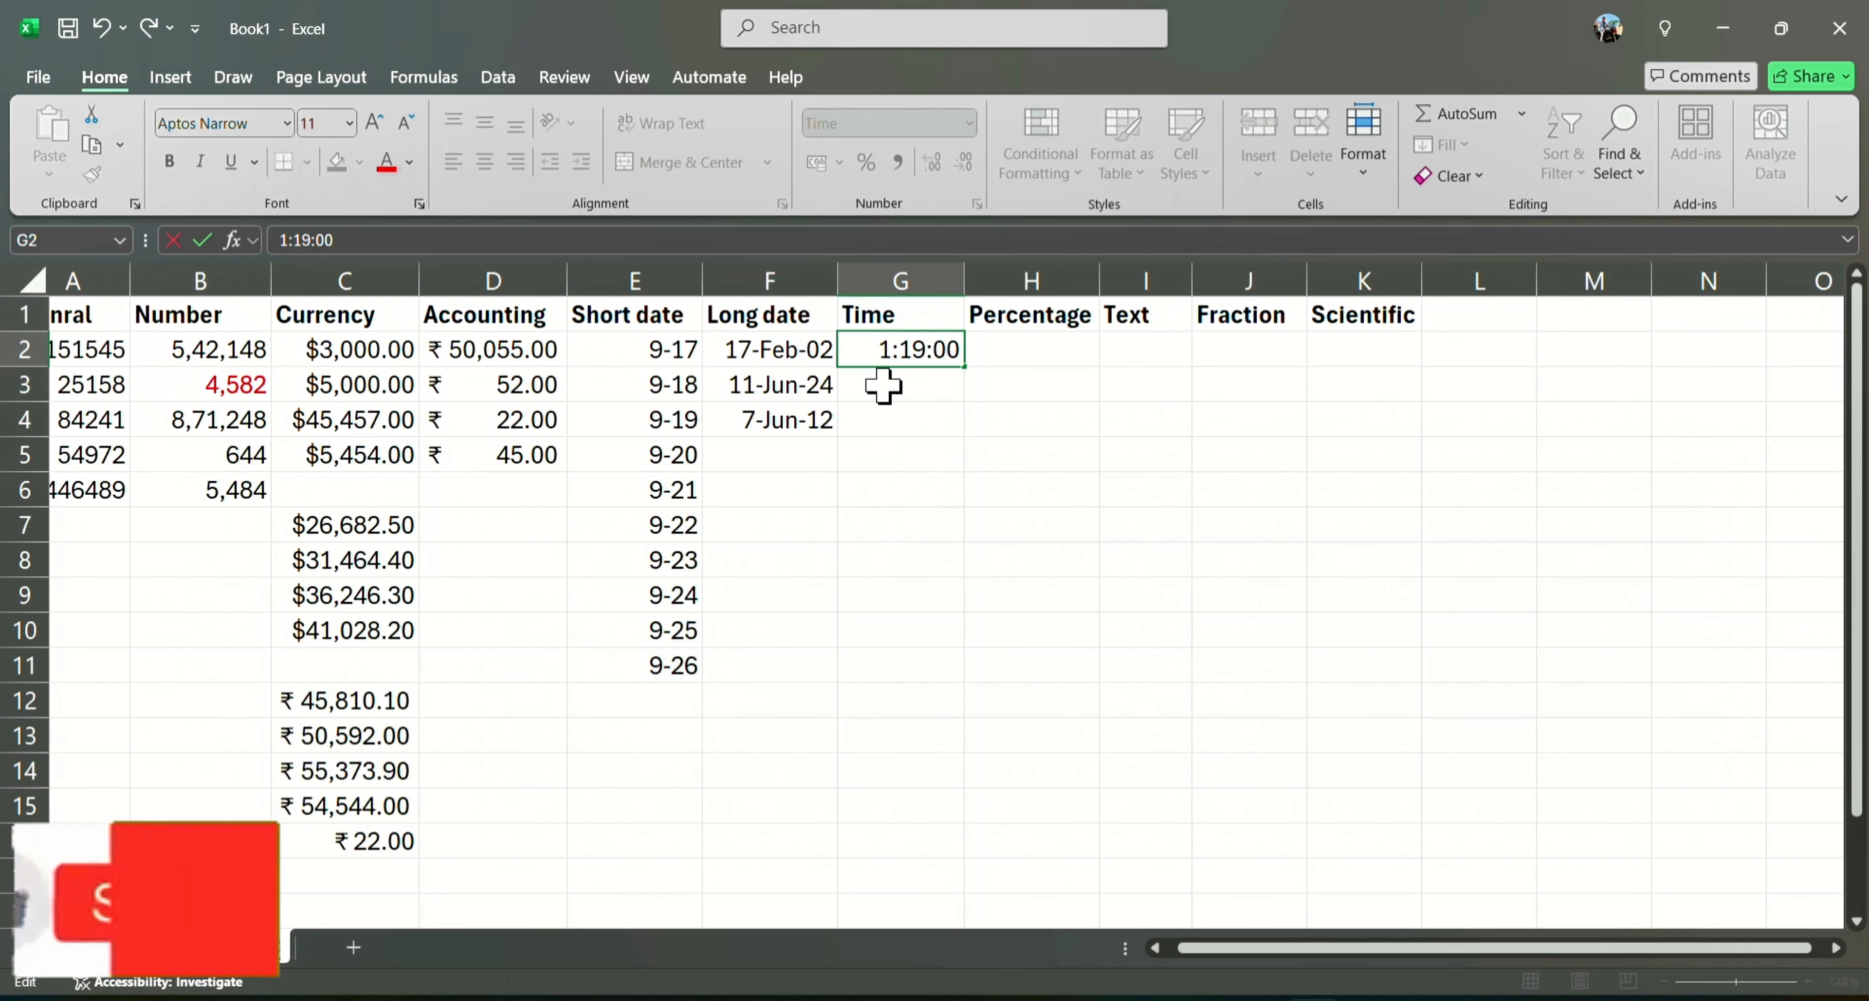